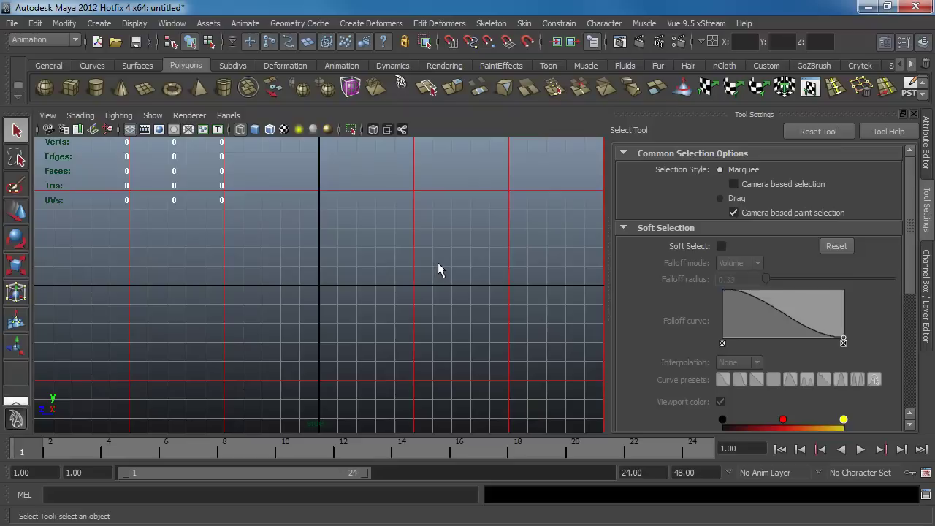
# Step: Set up the Joint Tool with the secondary axis world orientation on Z and scale compensate turned off
pyautogui.click(913, 114)
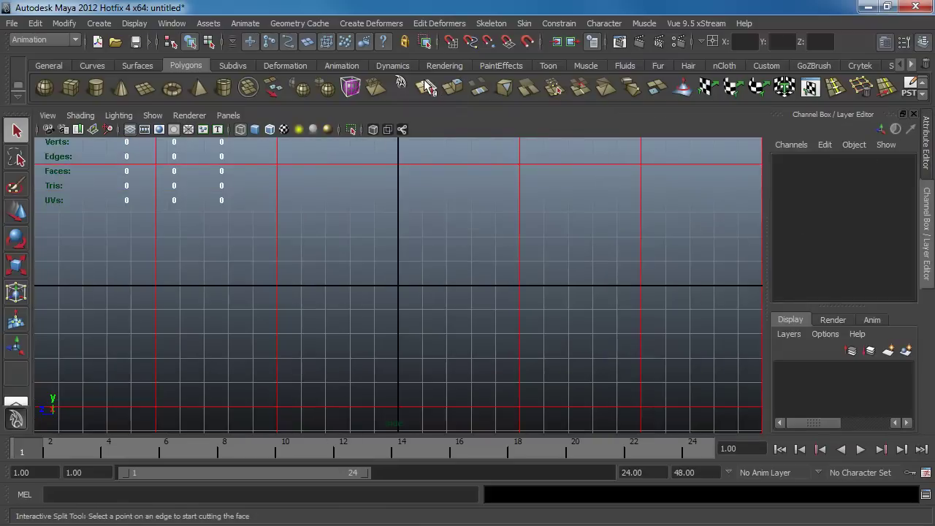
pyautogui.click(341, 65)
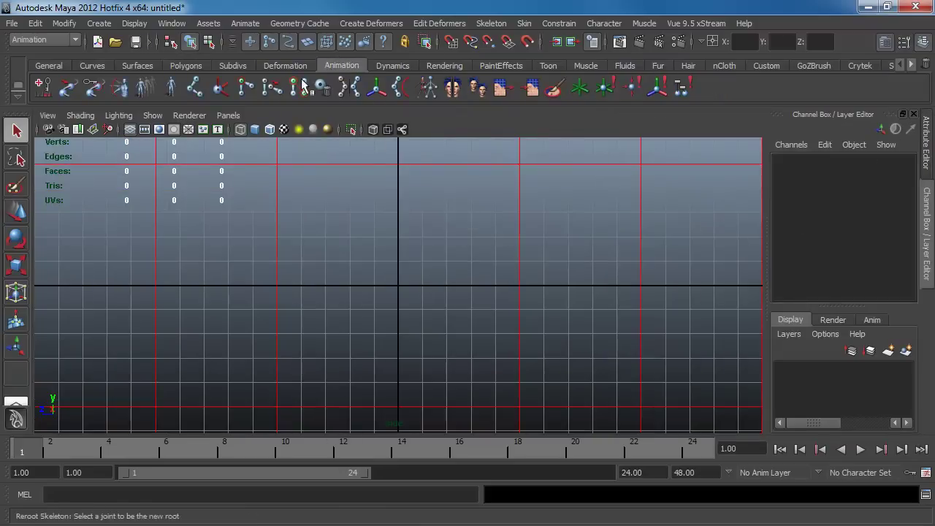
pyautogui.click(199, 90)
pyautogui.doubleClick(16, 374)
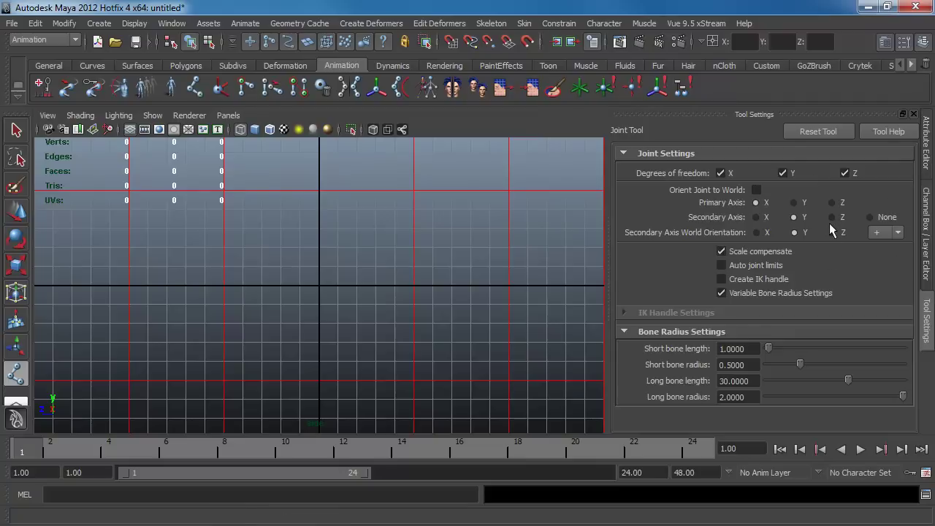
pyautogui.click(758, 191)
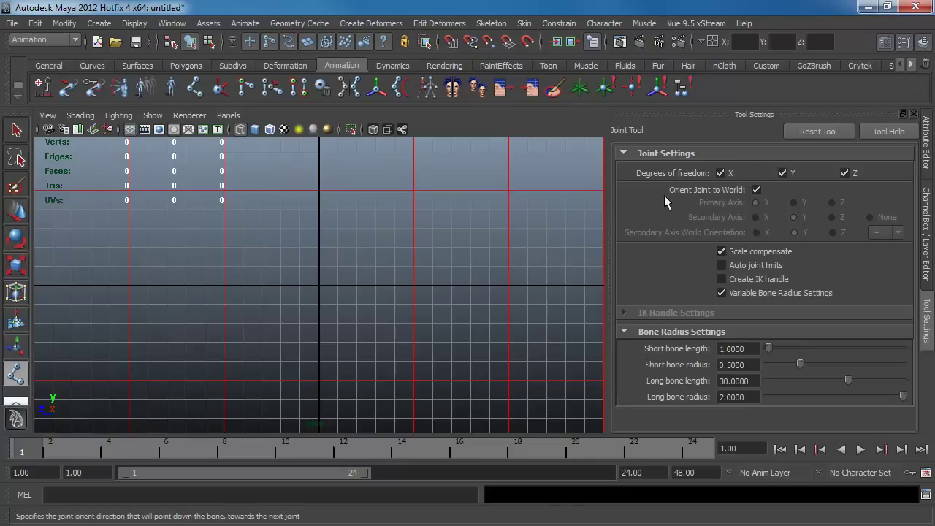
pyautogui.click(757, 190)
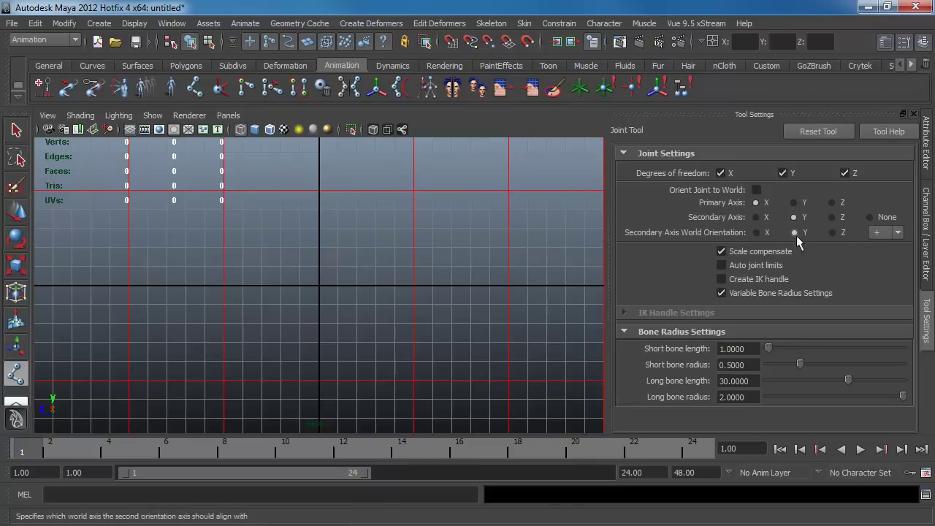
pyautogui.click(888, 232)
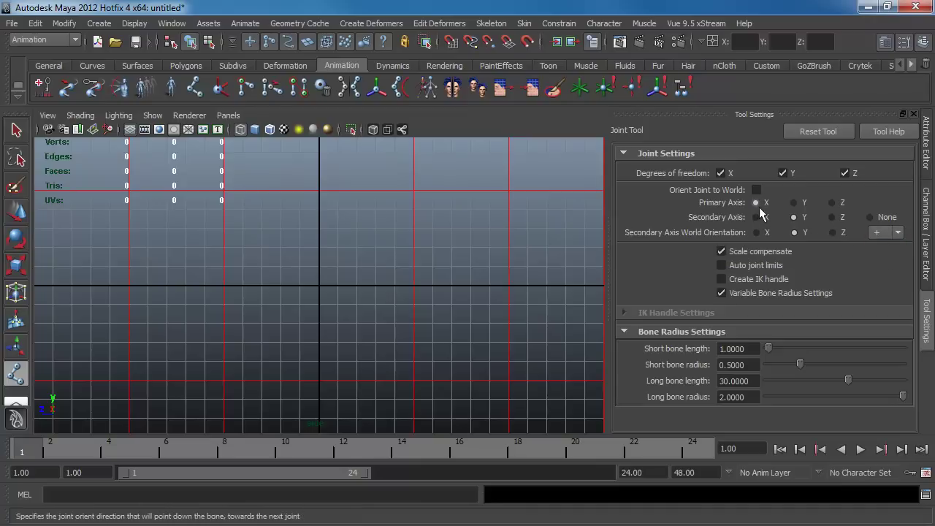
pyautogui.click(832, 231)
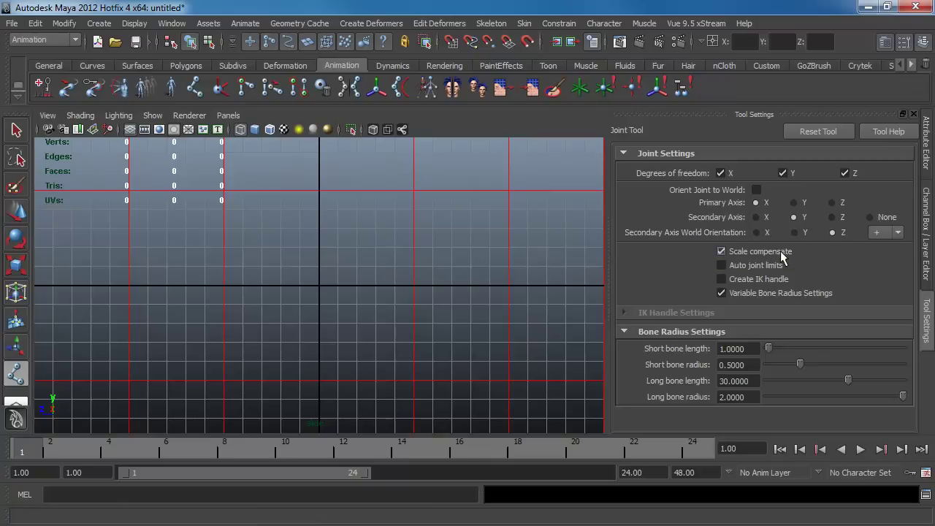
pyautogui.click(721, 252)
# Step: Set the Joint Tool's long bone length to 1 and long bone radius to 0.5
pyautogui.doubleClick(752, 381)
pyautogui.doubleClick(749, 399)
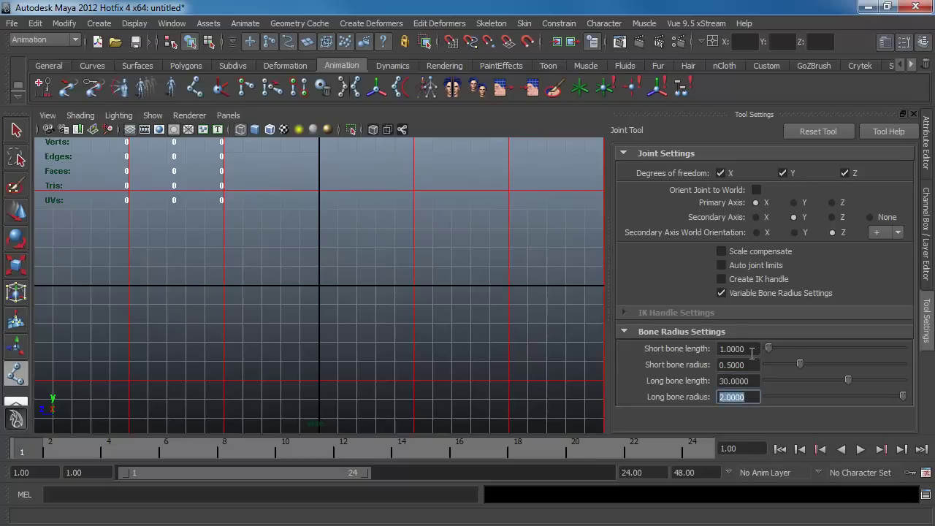
pyautogui.doubleClick(753, 350)
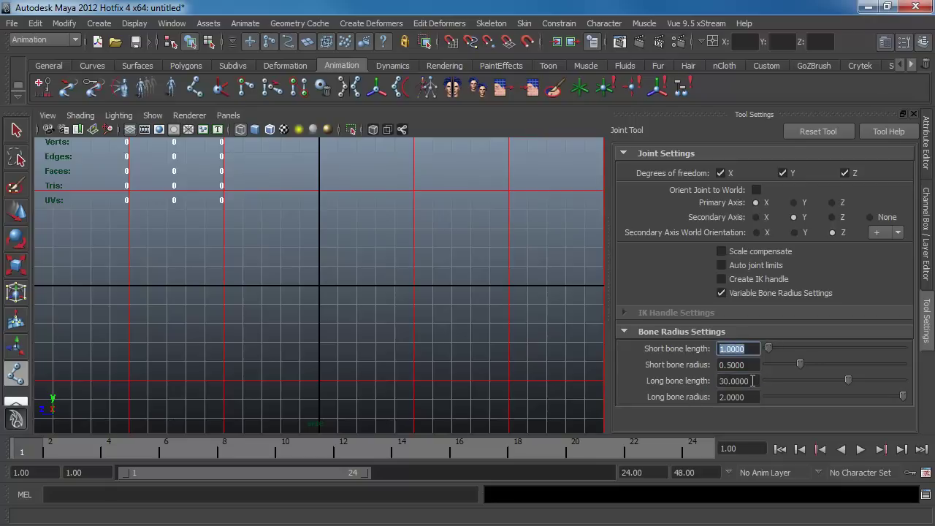
pyautogui.doubleClick(753, 381)
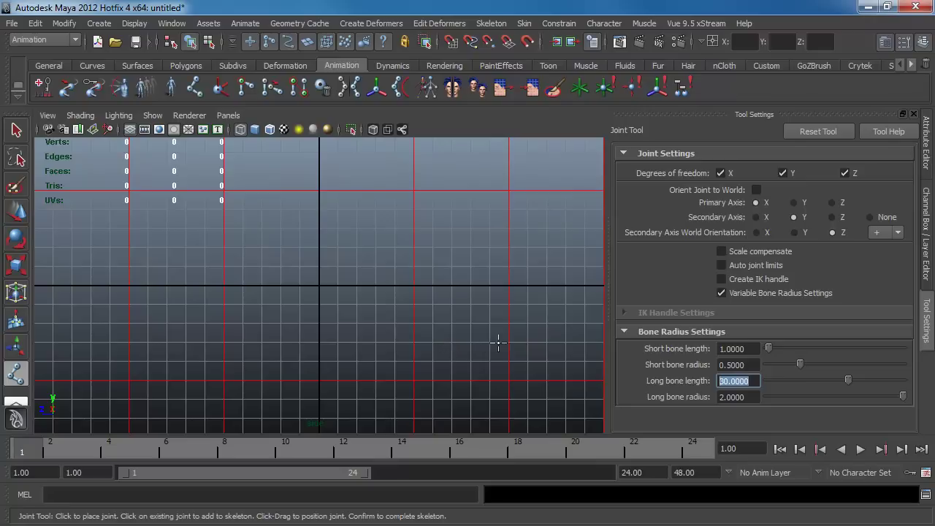
pyautogui.write('1')
pyautogui.press('Tab')
pyautogui.write('0.5')
pyautogui.press('Return')
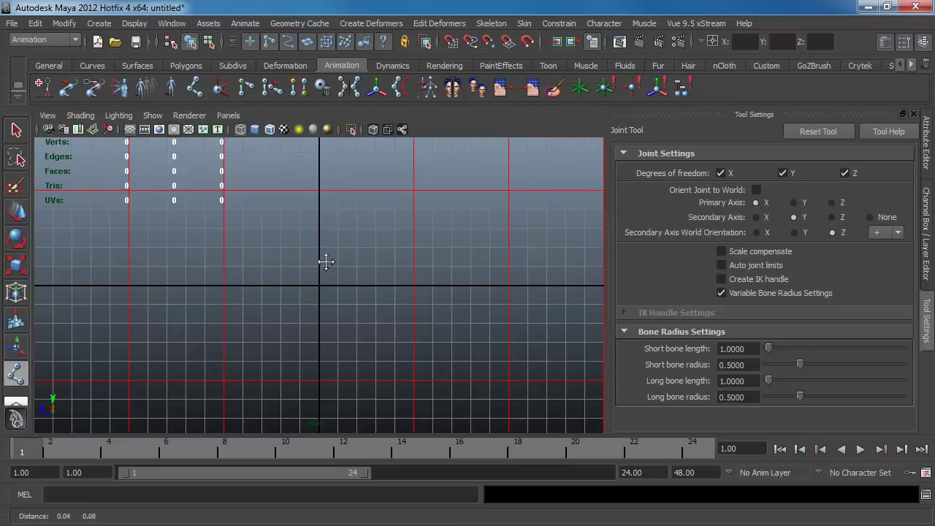
# Step: Draw a grid-snapped five-joint bent leg in side view, with the hip at Y 10 and bones about 5.4, 4.5, 2.2 and 1 units long
pyautogui.keyDown('alt'); pyautogui.moveTo(324, 261); pyautogui.dragTo(366, 331, button='middle'); pyautogui.keyUp('alt')
pyautogui.keyDown('alt'); pyautogui.moveTo(367, 331); pyautogui.dragTo(318, 253, button='right'); pyautogui.keyUp('alt')
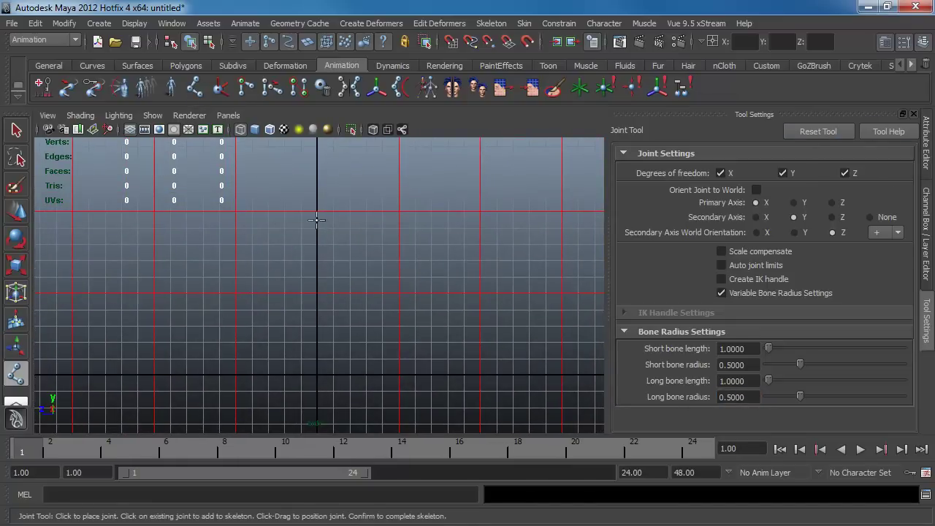
pyautogui.click(317, 212)
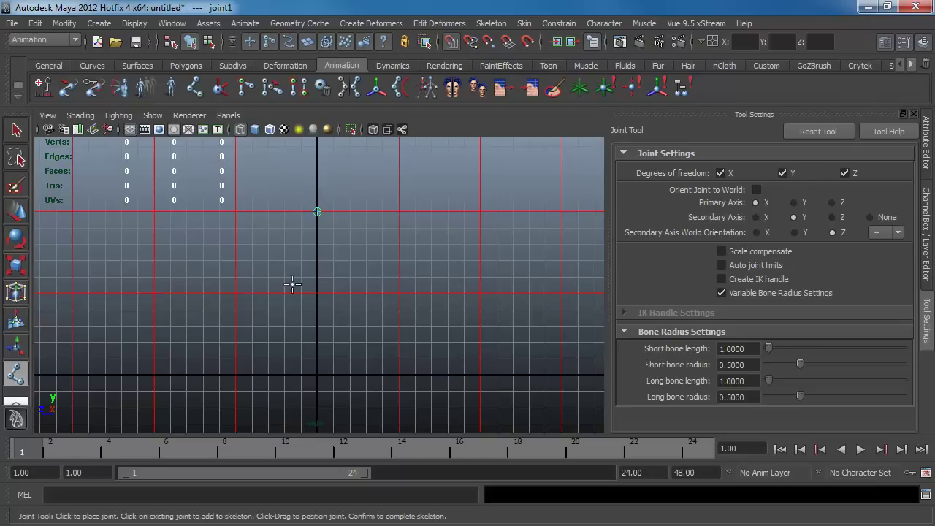
pyautogui.click(285, 293)
pyautogui.click(317, 359)
pyautogui.click(285, 374)
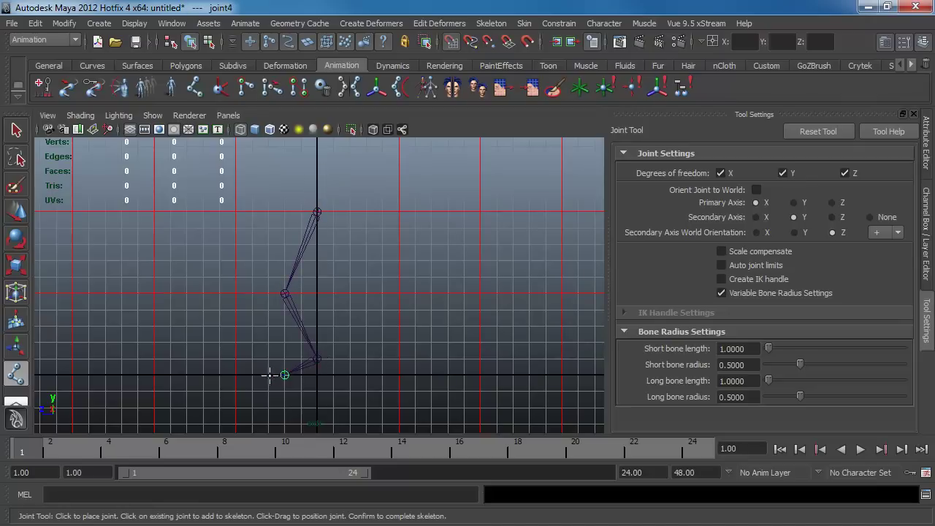
pyautogui.click(266, 375)
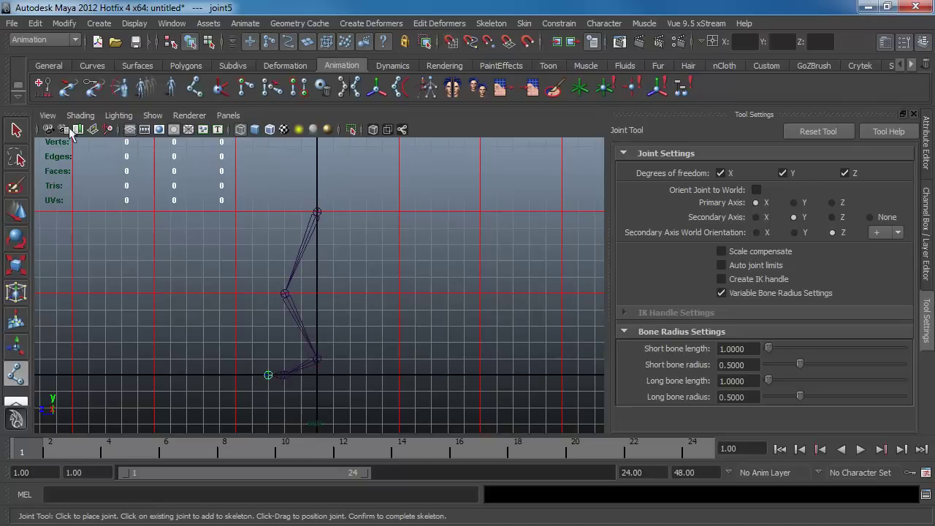
pyautogui.click(16, 130)
pyautogui.keyDown('alt'); pyautogui.moveTo(265, 310); pyautogui.dragTo(271, 267, button='middle'); pyautogui.keyUp('alt')
pyautogui.scroll(2, 298, 282)
pyautogui.scroll(-1, 307, 253)
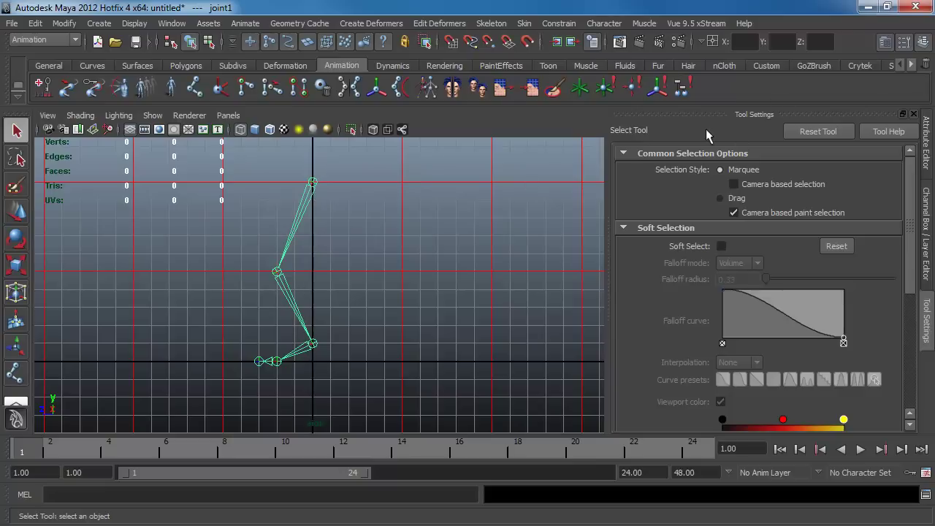
# Step: Rename the root joint at the top of the leg as hip_jnt
pyautogui.click(925, 233)
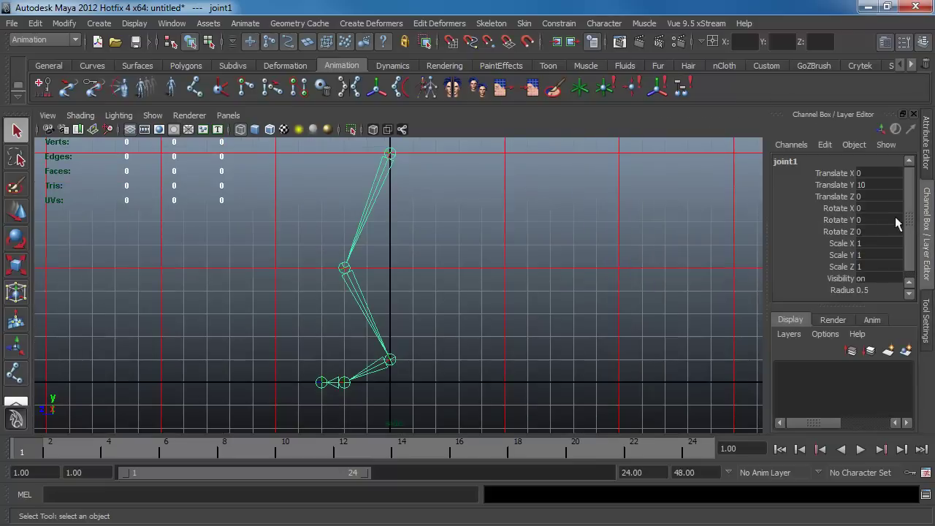
pyautogui.click(787, 161)
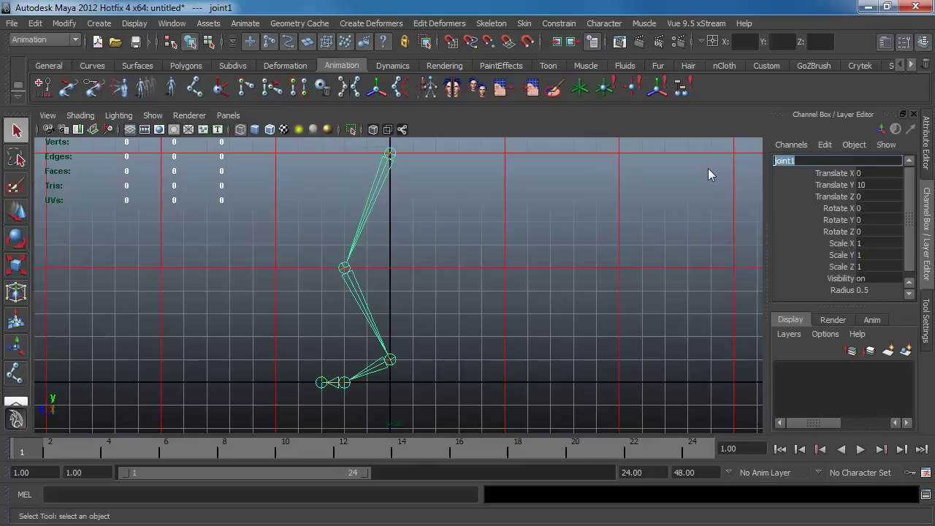
pyautogui.write('hip_jnt')
pyautogui.press('Return')
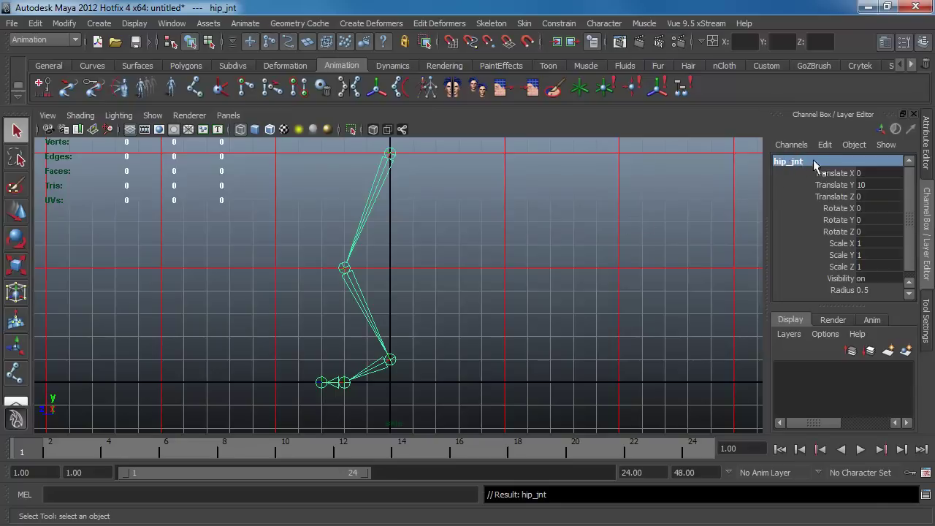
# Step: Rename the second joint of the leg chain as knee_jnt
pyautogui.click(346, 275)
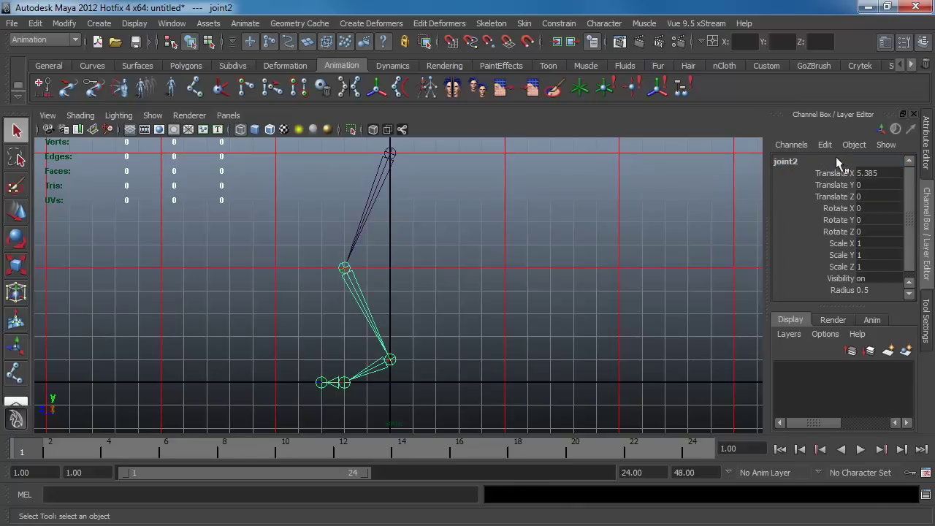
pyautogui.click(818, 160)
pyautogui.write('knee_jnt')
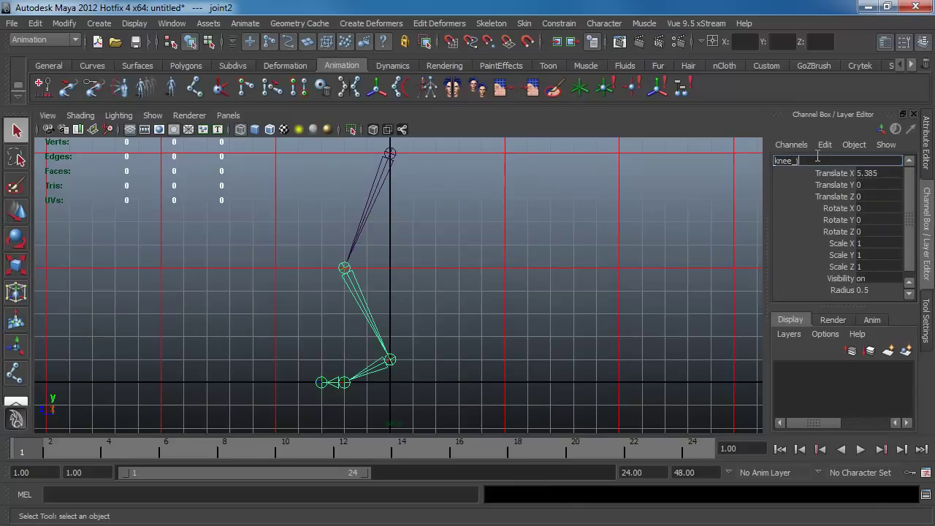
pyautogui.press('Return')
# Step: Rename the third joint of the leg chain as ankle_jnt
pyautogui.press('Down')
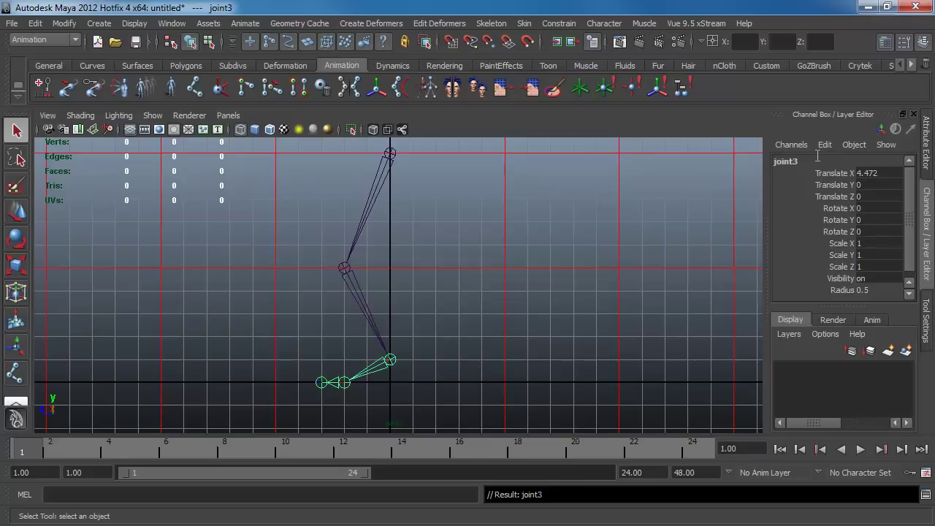
pyautogui.click(818, 160)
pyautogui.click(818, 161)
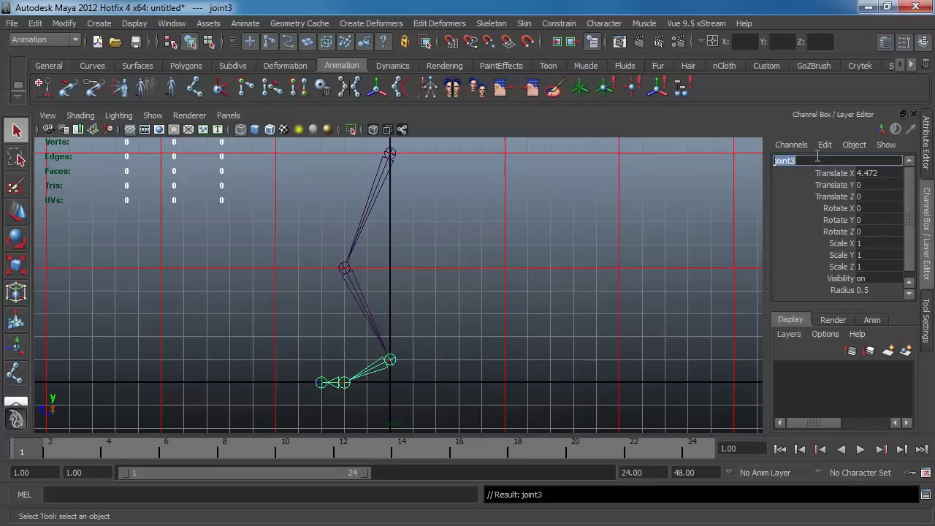
pyautogui.write('ankle_jnt')
pyautogui.press('Return')
# Step: Rename the fourth joint of the leg chain as ball_jnt
pyautogui.press('Down')
pyautogui.click(818, 160)
pyautogui.write('b')
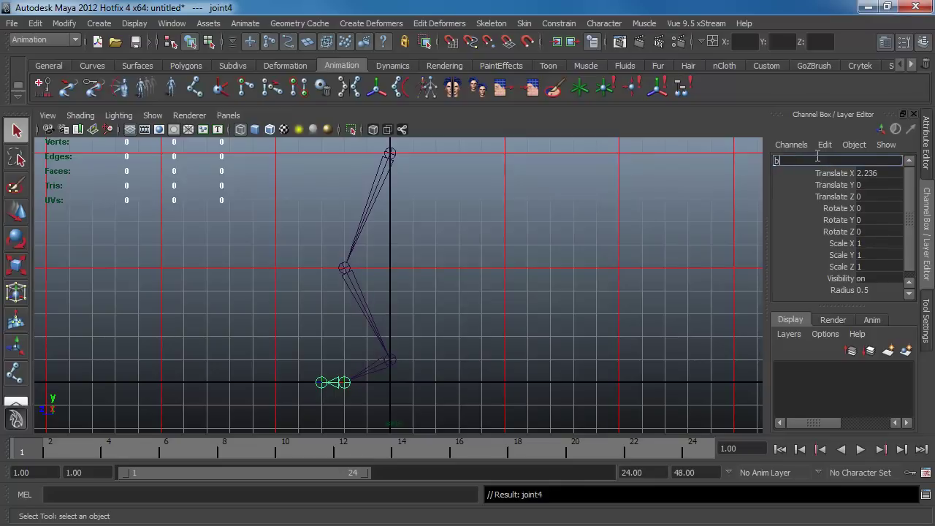
pyautogui.write('all_jnt')
pyautogui.press('Return')
# Step: Rename the end joint of the leg chain as toe_jnt
pyautogui.press('Down')
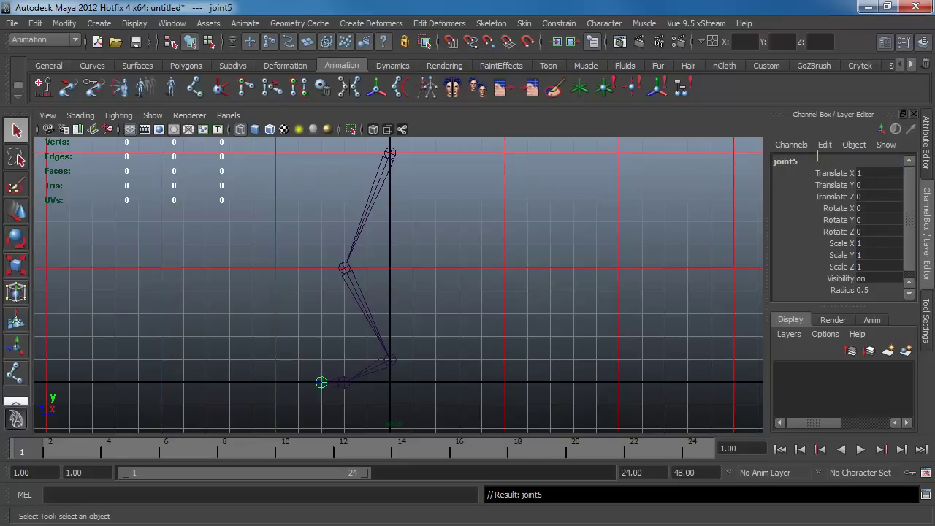
pyautogui.click(818, 160)
pyautogui.write('toe_j')
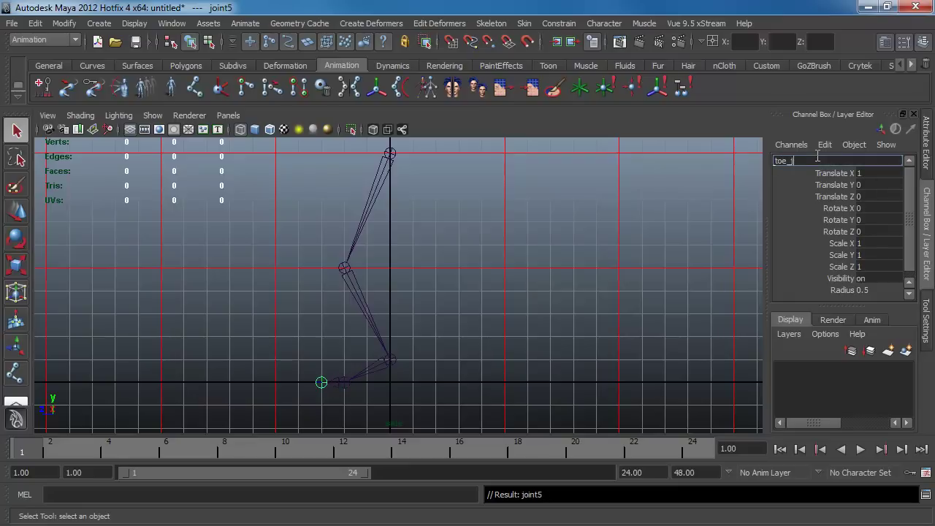
pyautogui.write('nt')
pyautogui.press('Return')
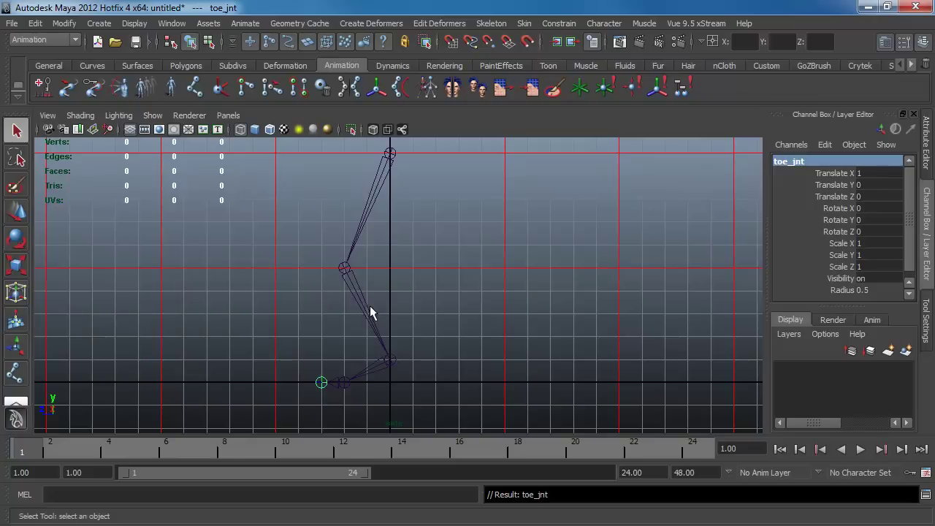
# Step: Create an IK handle with the ikRPsolver from the hip joint to the ankle joint
pyautogui.click(222, 89)
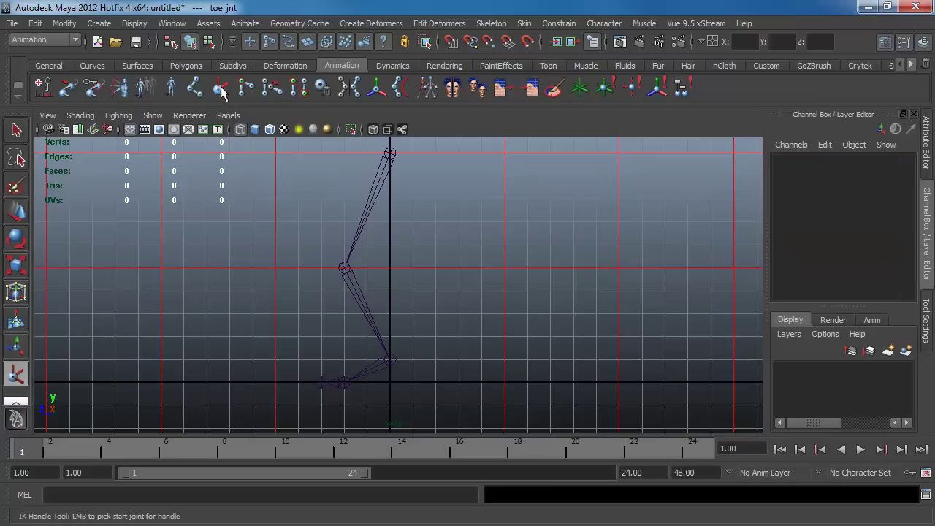
pyautogui.doubleClick(16, 376)
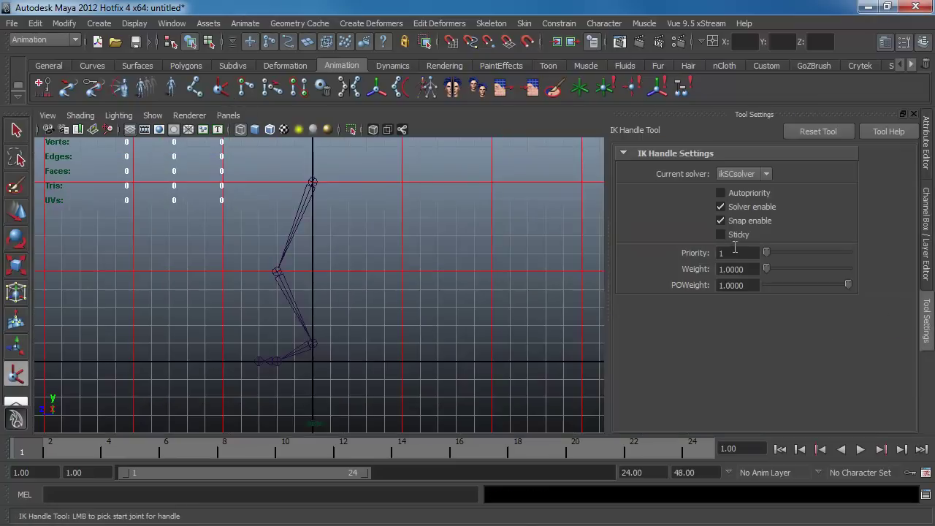
pyautogui.click(747, 171)
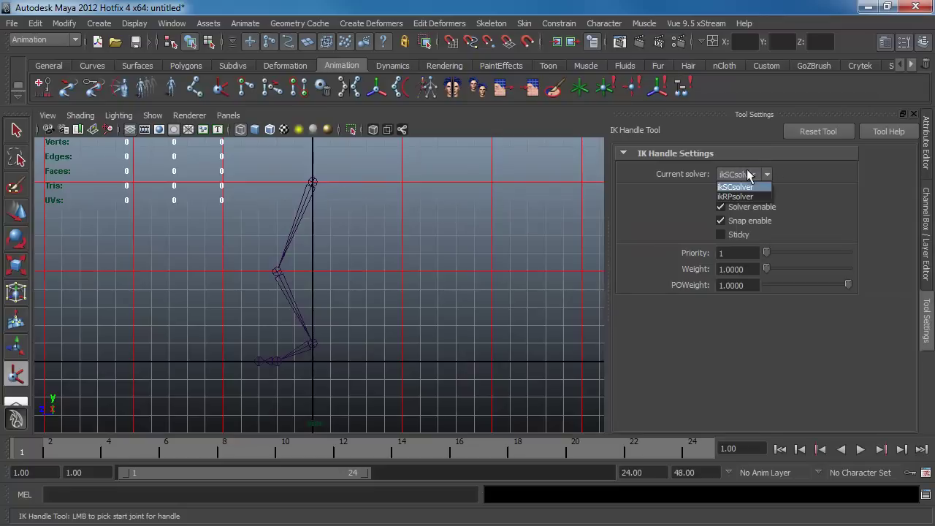
pyautogui.click(738, 195)
pyautogui.click(312, 181)
pyautogui.click(312, 344)
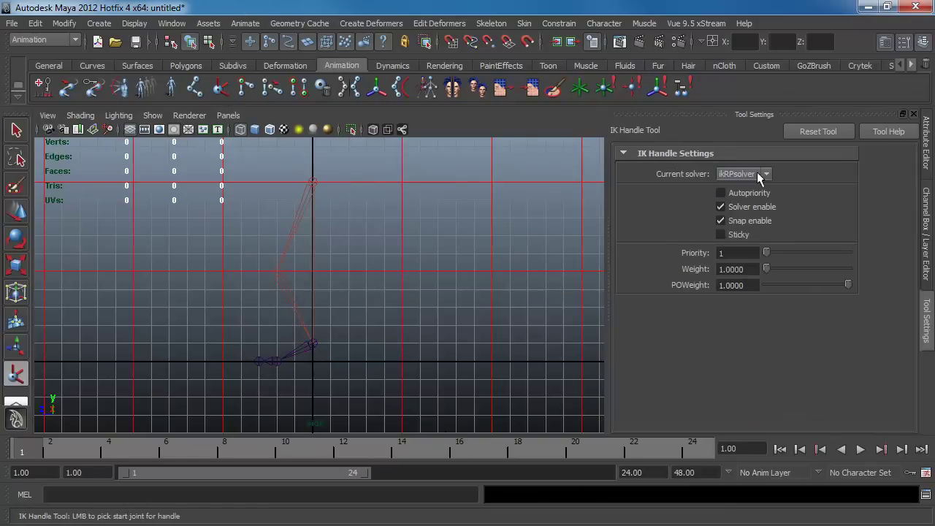
# Step: Create an IK handle with the ikSCsolver from the ankle joint to the ball joint
pyautogui.click(758, 174)
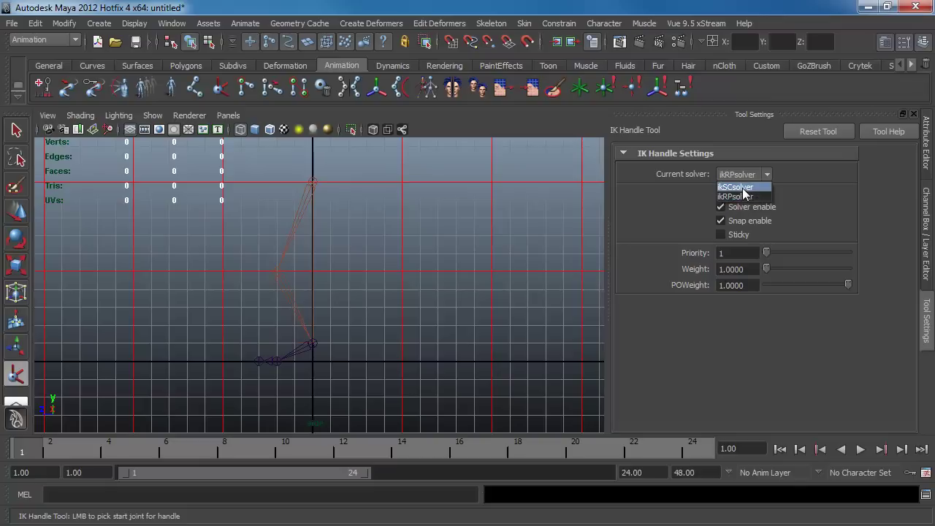
pyautogui.click(743, 189)
pyautogui.keyDown('alt'); pyautogui.moveTo(189, 426); pyautogui.dragTo(429, 234, button='right'); pyautogui.keyUp('alt')
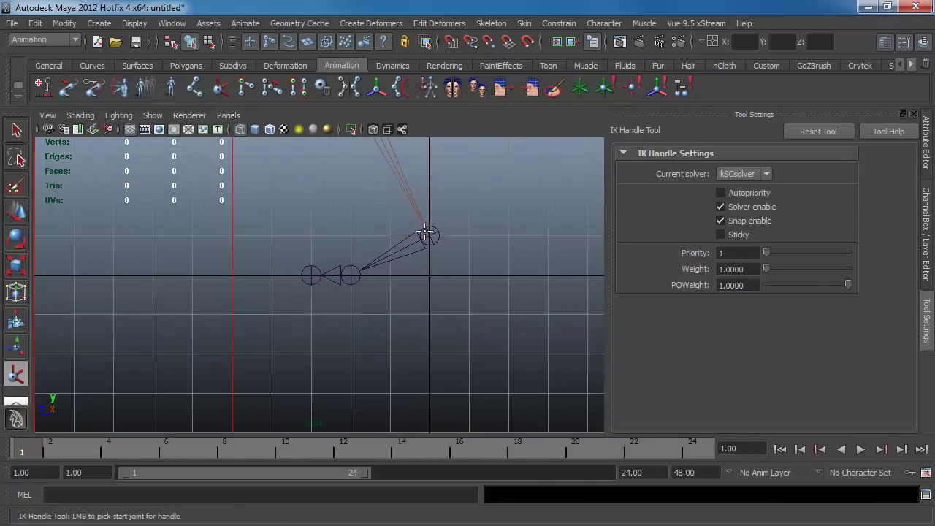
pyautogui.click(427, 234)
pyautogui.click(351, 275)
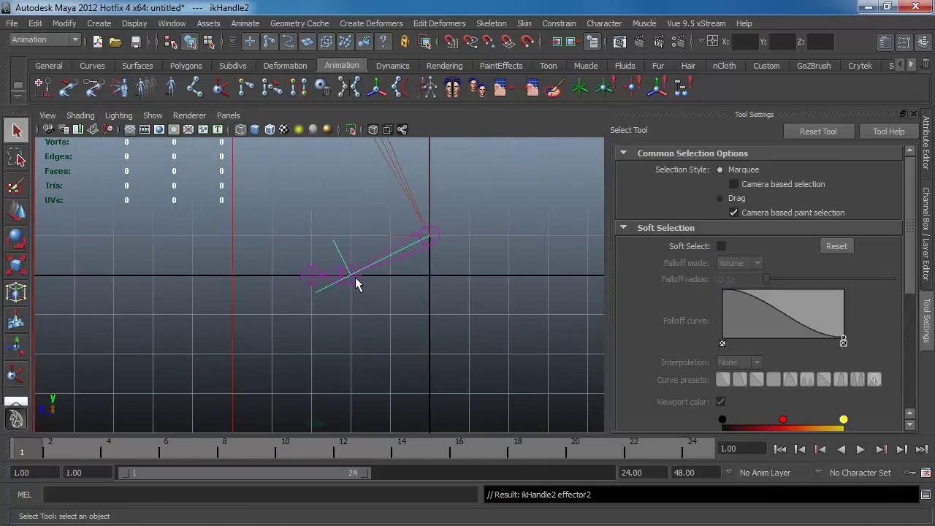
# Step: Create an IK handle with the ikSCsolver from the ball joint to the toe joint
pyautogui.click(16, 374)
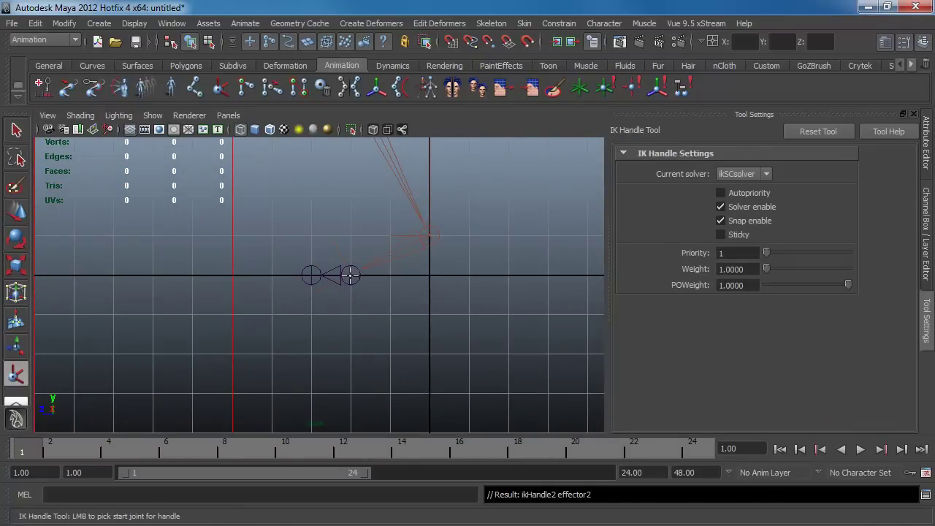
pyautogui.click(351, 275)
pyautogui.click(311, 274)
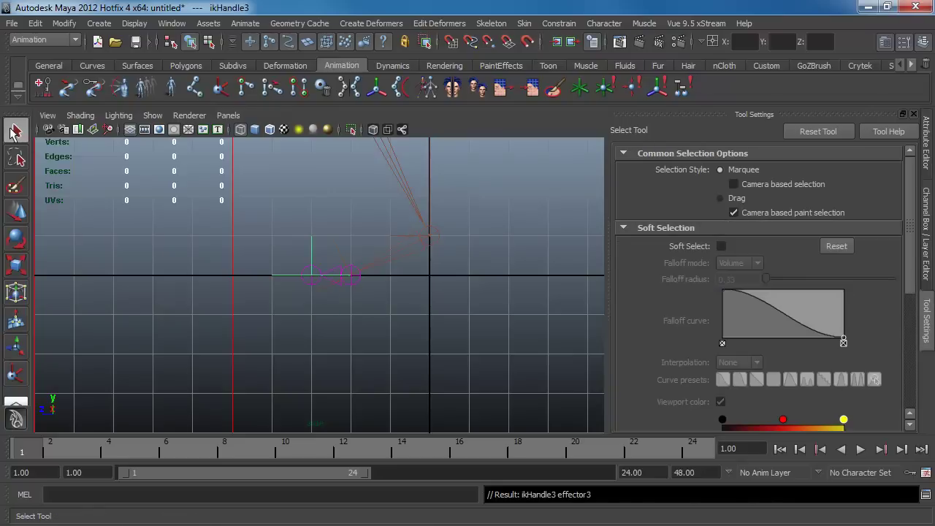
# Step: Rename the IK handle at the toe joint as toe_Ik
pyautogui.click(273, 252)
pyautogui.moveTo(306, 241); pyautogui.dragTo(317, 261)
pyautogui.click(925, 232)
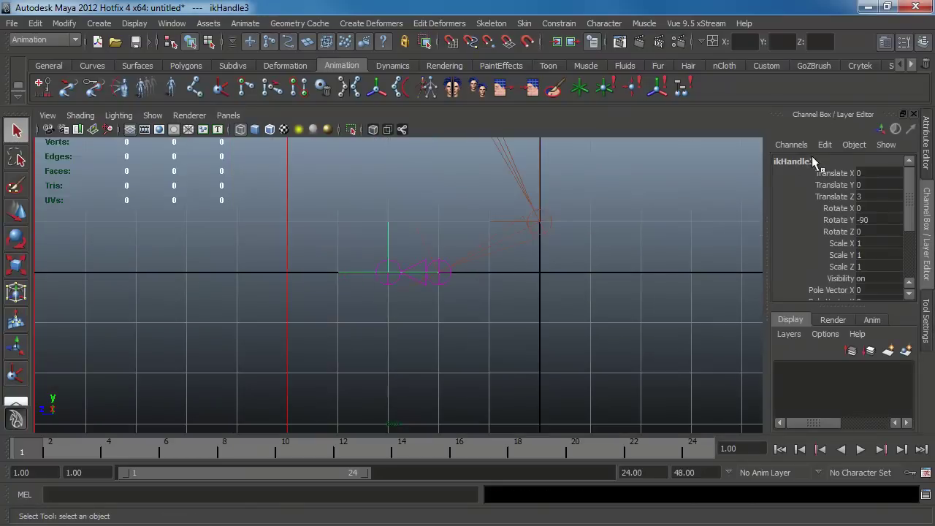
pyautogui.doubleClick(804, 161)
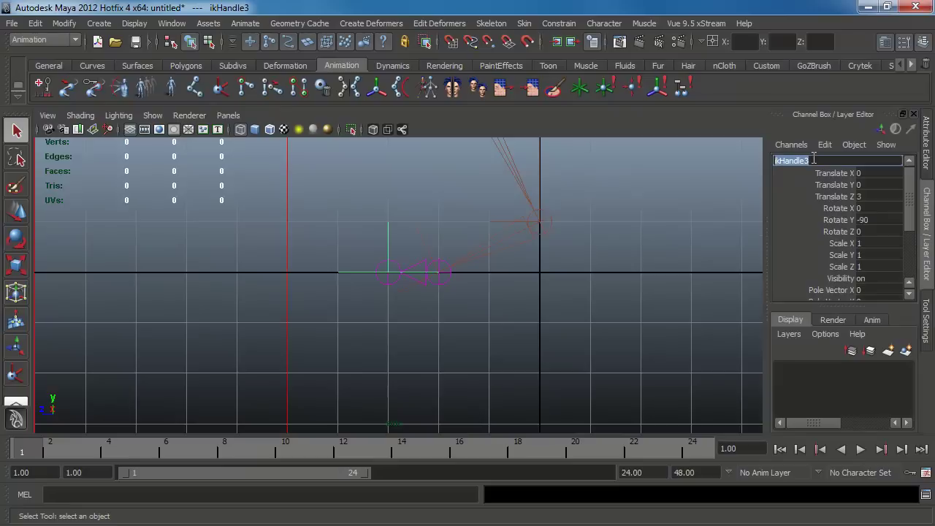
pyautogui.write('toe_Ik')
pyautogui.press('Return')
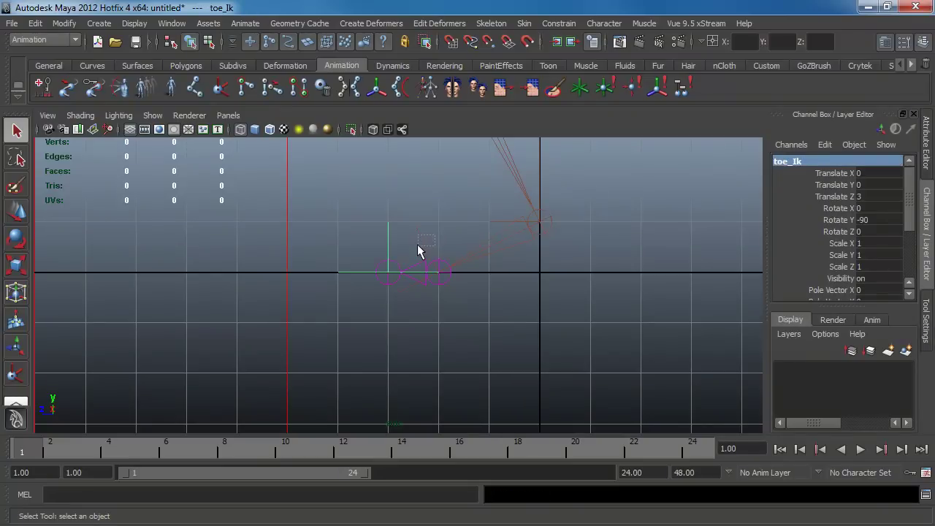
# Step: Rename the IK handle at the ball joint as ball_Ik
pyautogui.click(418, 249)
pyautogui.doubleClick(827, 162)
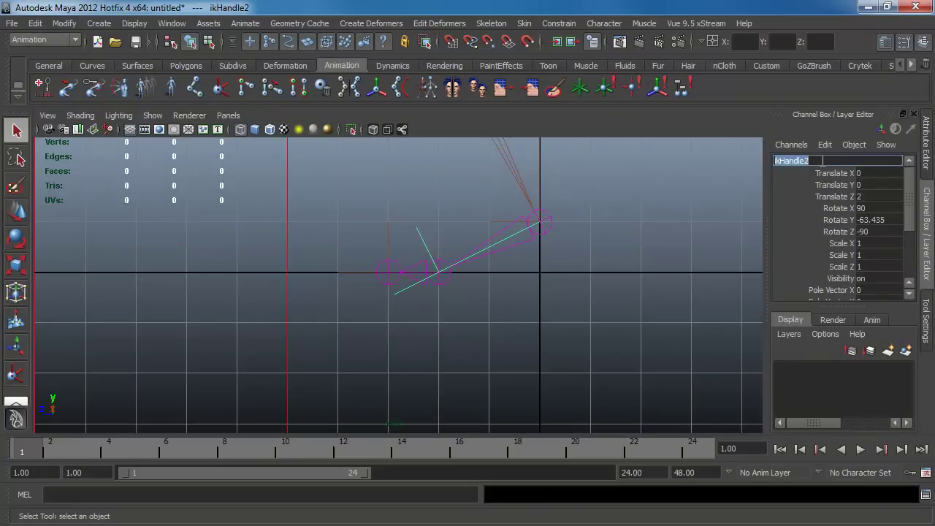
pyautogui.write('ball_Ik')
pyautogui.press('Return')
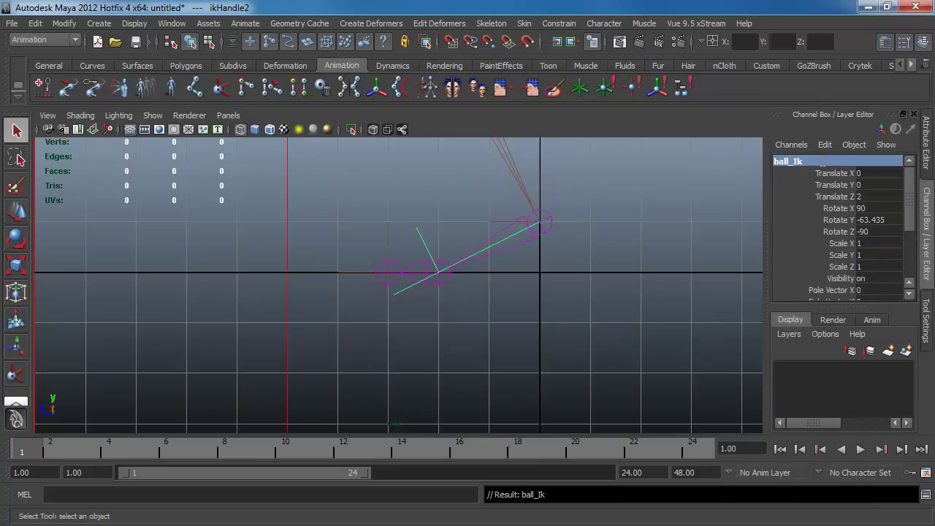
# Step: Rename the IK handle at the ankle joint as ankle_Ik and clear the selection
pyautogui.click(508, 221)
pyautogui.doubleClick(791, 161)
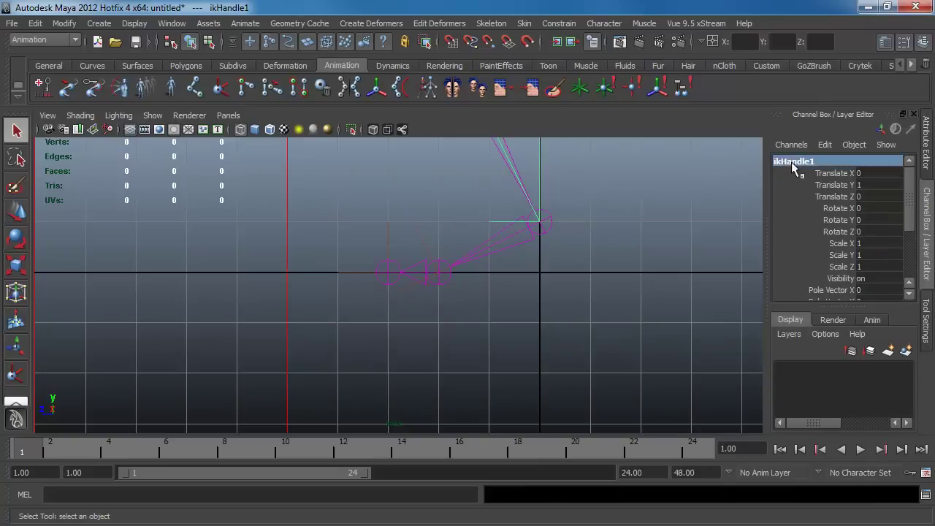
pyautogui.write('ankleIk')
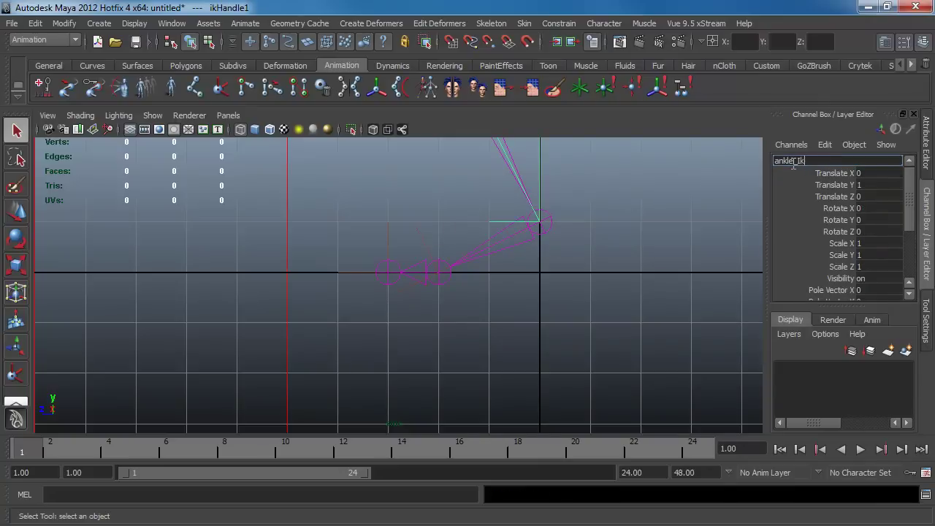
pyautogui.press('Return')
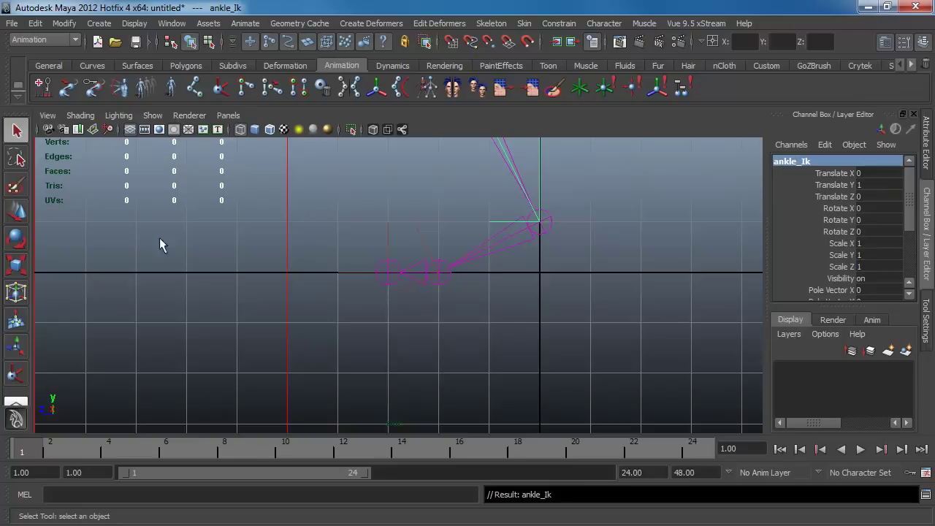
pyautogui.click(202, 159)
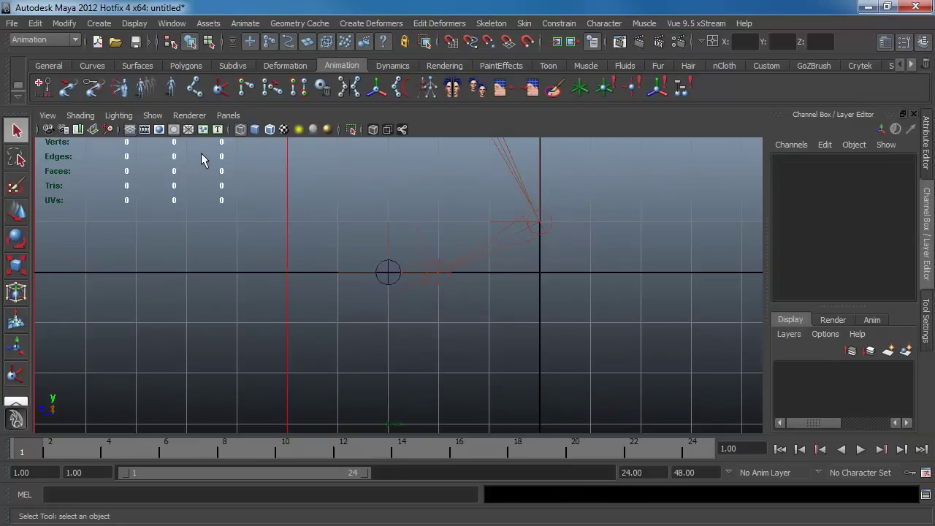
# Step: Draw a four-joint reverse foot chain from the heel at the grid origin, snapping to the toe, ball and ankle joints
pyautogui.click(196, 90)
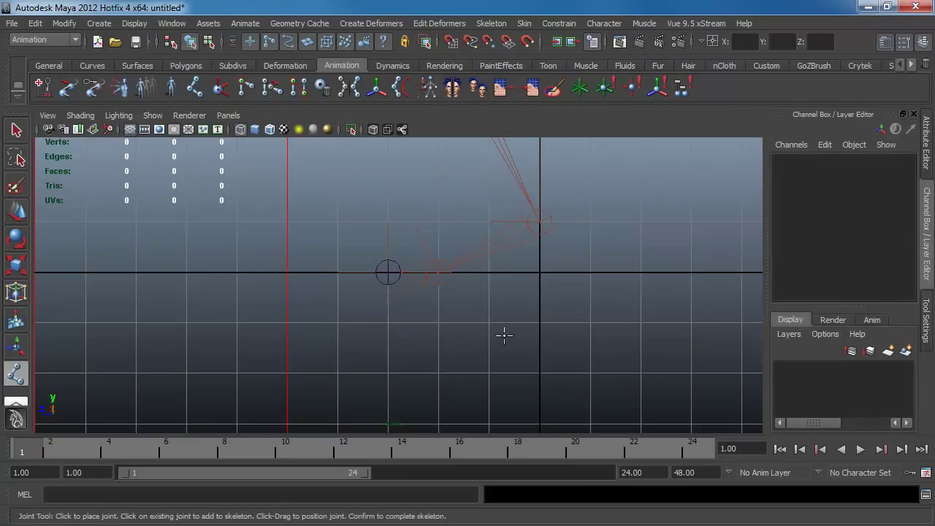
pyautogui.keyDown('alt'); pyautogui.moveTo(534, 276); pyautogui.dragTo(450, 359, button='middle'); pyautogui.keyUp('alt')
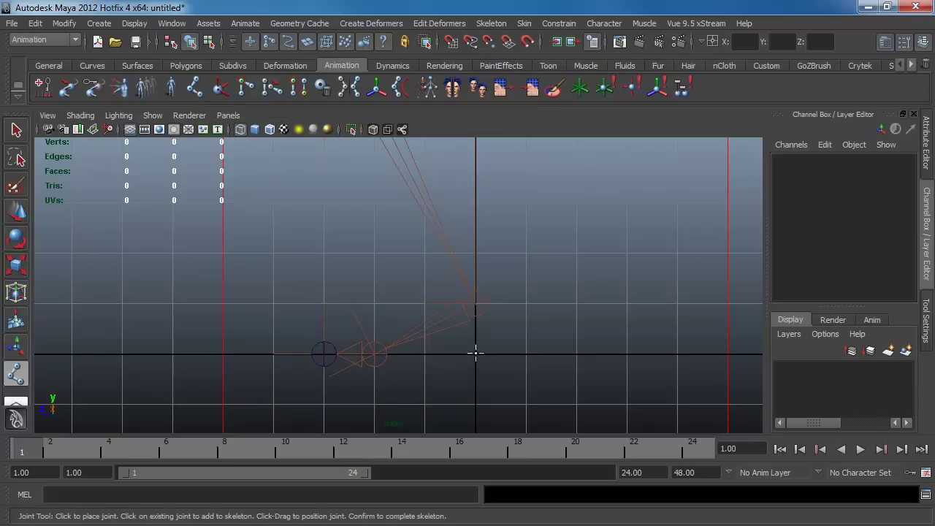
pyautogui.press('x')
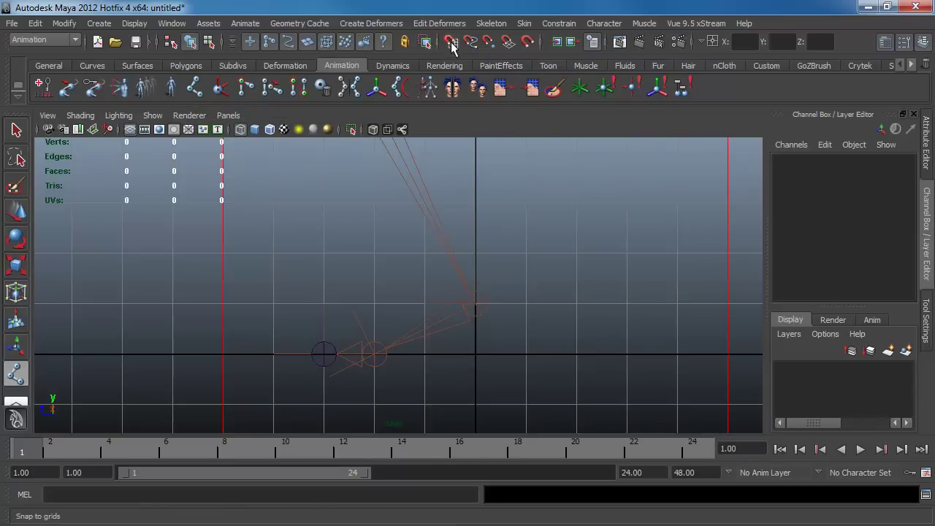
pyautogui.click(475, 355)
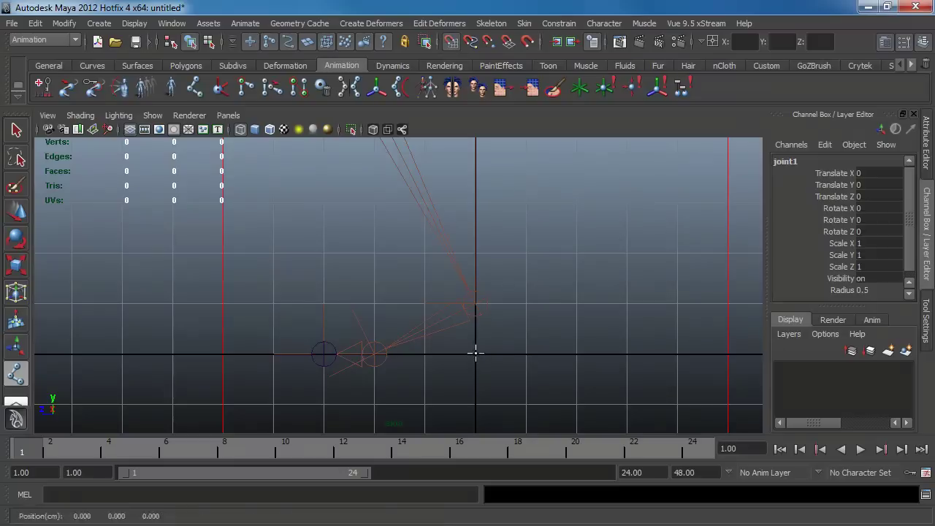
pyautogui.click(324, 354)
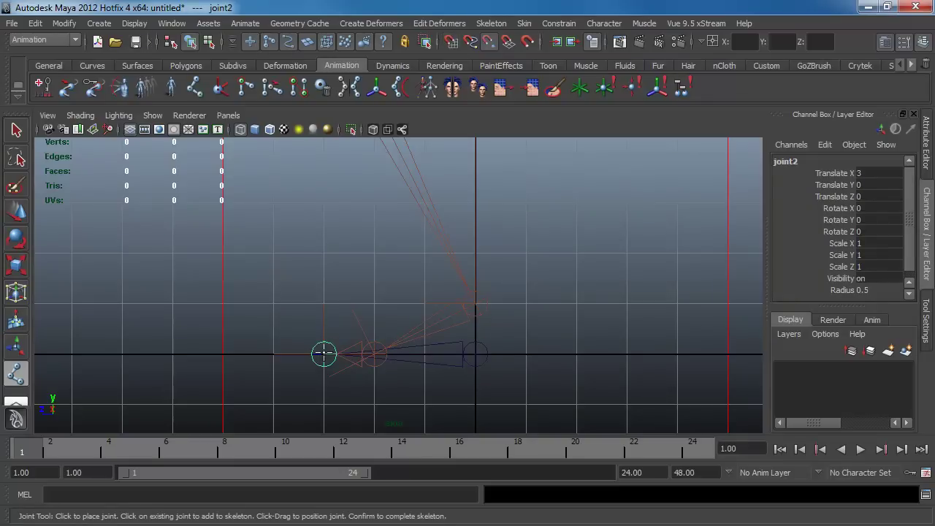
pyautogui.click(374, 353)
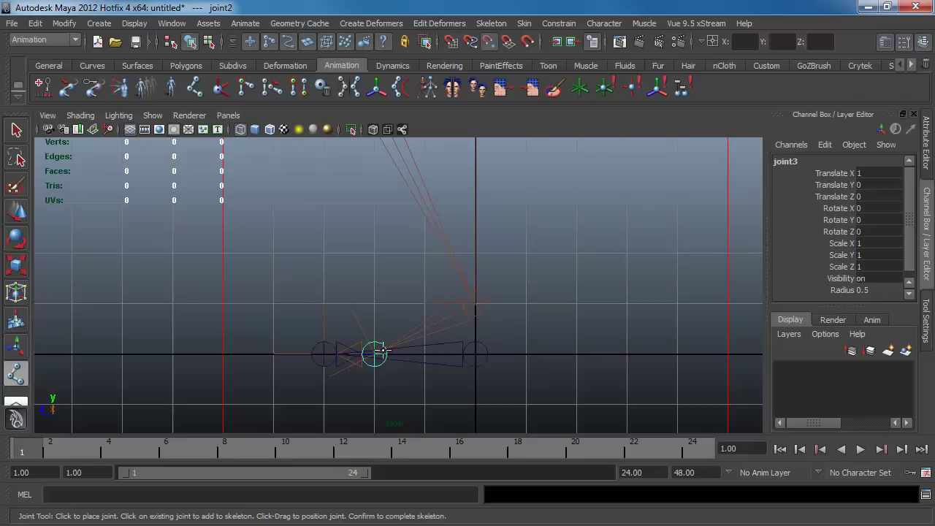
pyautogui.click(479, 304)
pyautogui.click(16, 132)
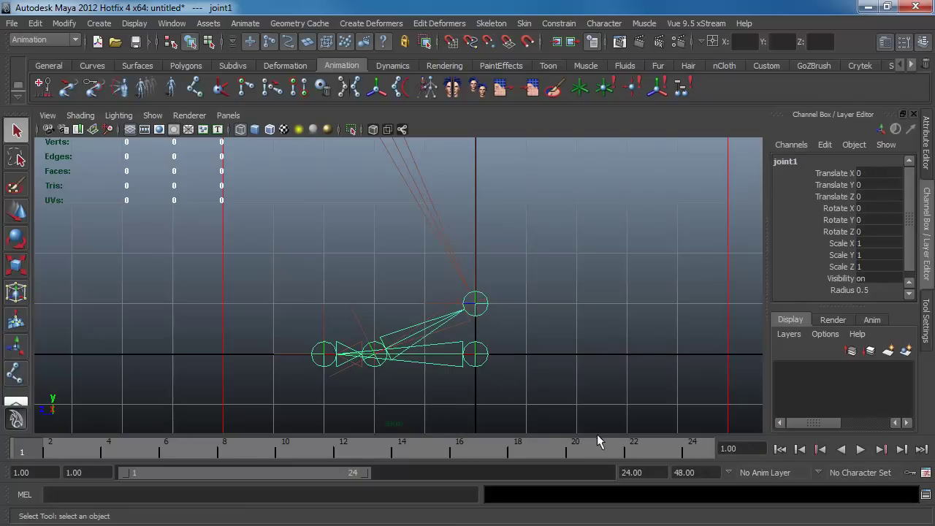
# Step: Rename the root joint of the reverse foot chain as invHeel_jnt
pyautogui.click(797, 160)
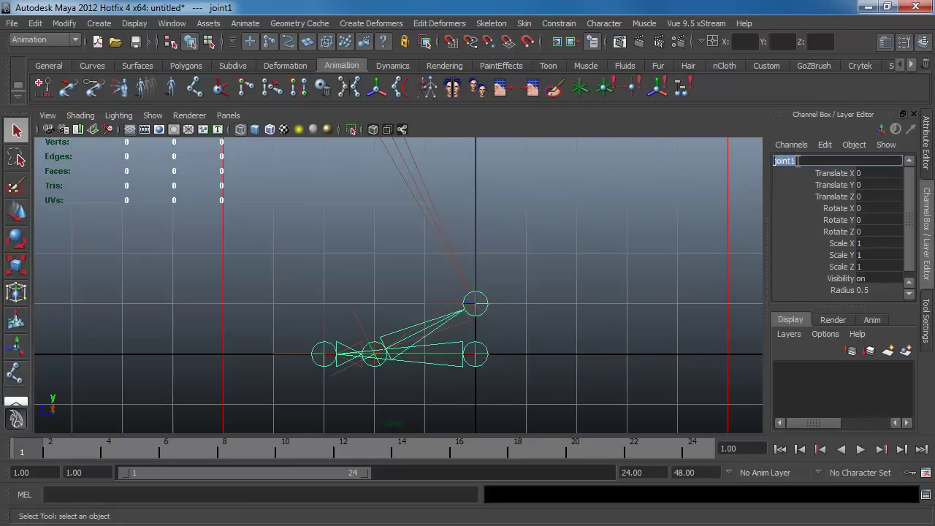
pyautogui.press('BackSpace')
pyautogui.press('Return')
# Step: Rename the second joint of the reverse foot chain as invToe_jnt
pyautogui.press('Down')
pyautogui.click(796, 160)
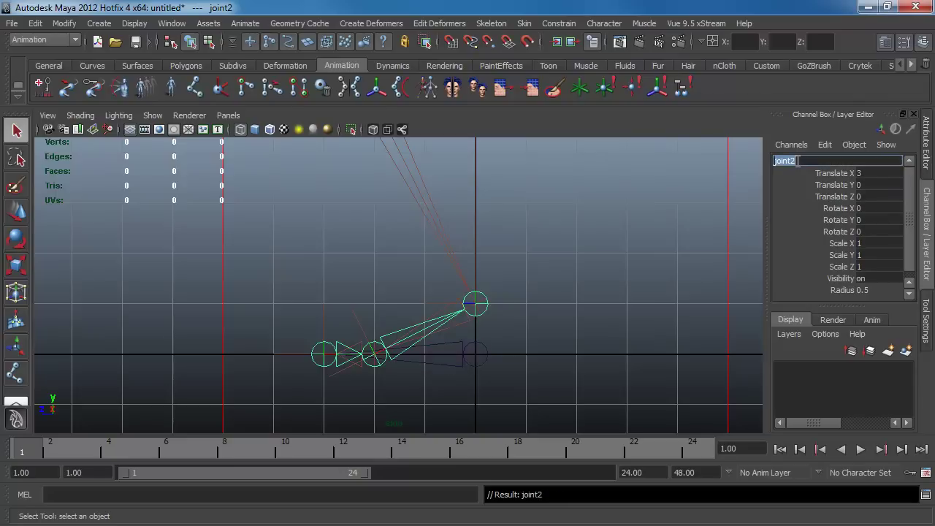
pyautogui.write('invToe_jnt')
pyautogui.press('Return')
# Step: Rename the third joint of the reverse foot chain as invBall_jnt
pyautogui.press('Down')
pyautogui.click(798, 161)
pyautogui.write('invB')
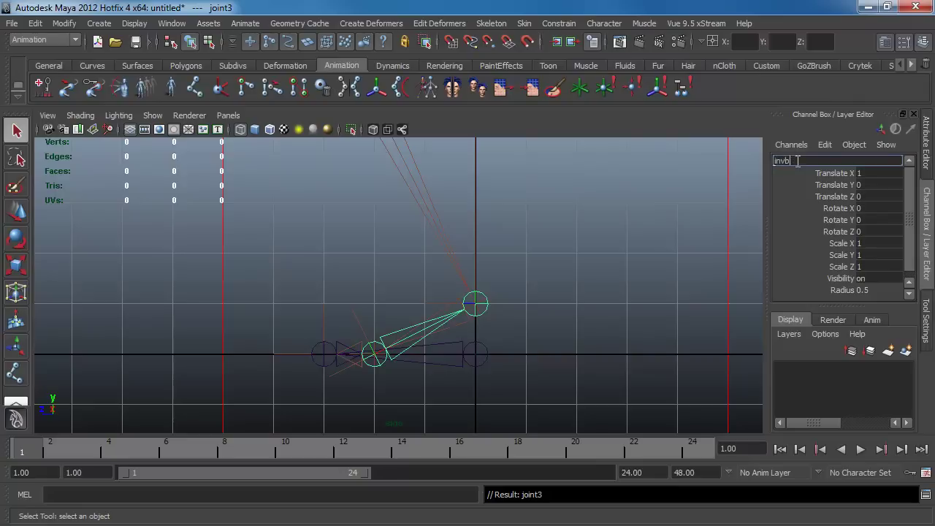
pyautogui.write('all_jnt')
pyautogui.press('Return')
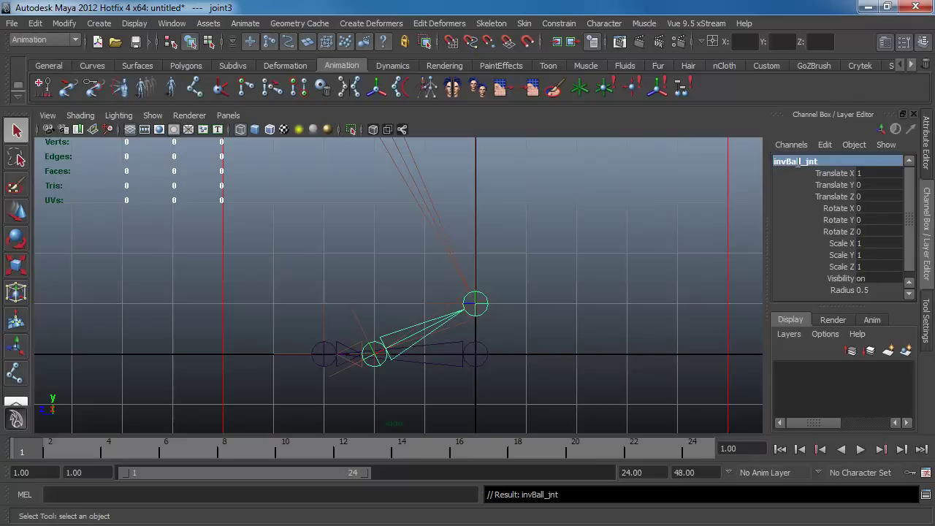
# Step: Rename the end joint of the reverse foot chain as invAnkle_jnt and clear the selection
pyautogui.press('Down')
pyautogui.click(798, 161)
pyautogui.write('inv')
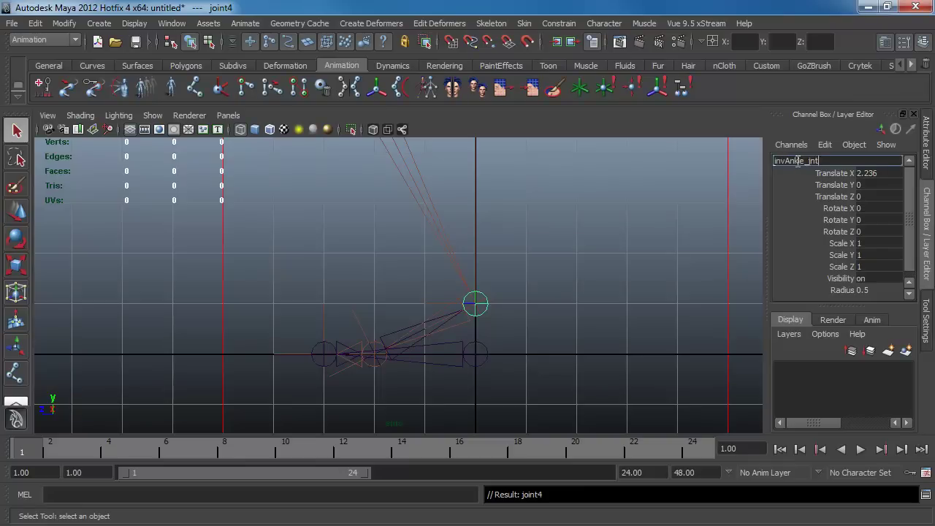
pyautogui.write('Ankle_jnt')
pyautogui.press('Return')
pyautogui.click(255, 277)
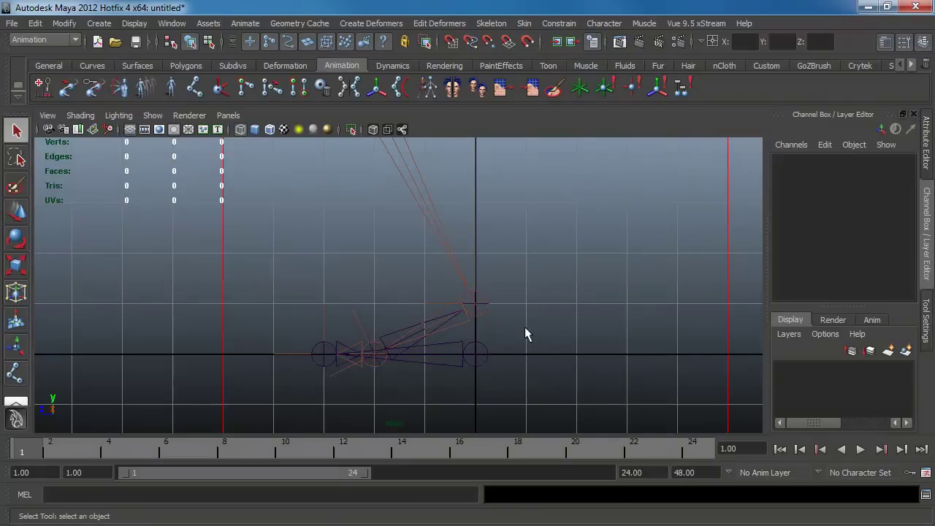
# Step: Switch to the perspective view and select the reverse foot chain at invHeel_jnt to inspect it
pyautogui.press('space')
pyautogui.moveTo(523, 328); pyautogui.dragTo(520, 347)
pyautogui.keyDown('alt'); pyautogui.moveTo(476, 295); pyautogui.dragTo(364, 260); pyautogui.keyUp('alt')
pyautogui.click(418, 296)
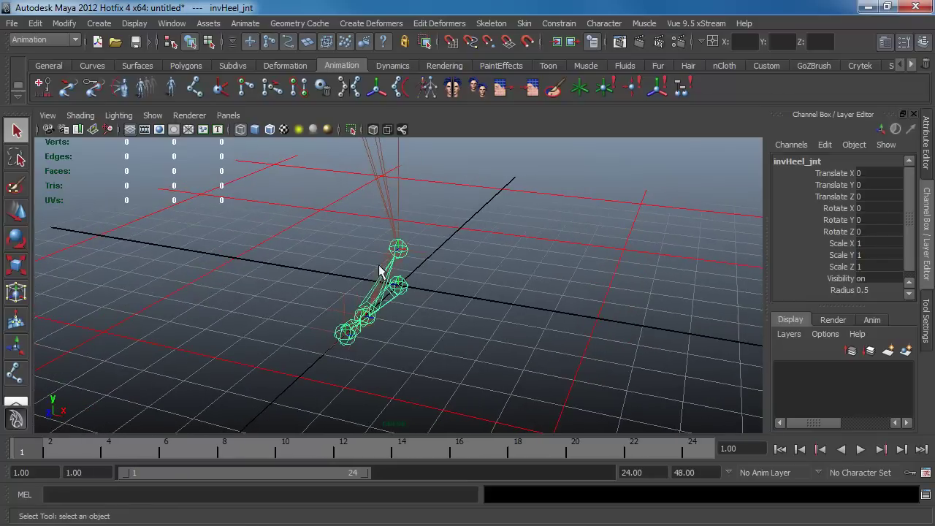
pyautogui.keyDown('alt'); pyautogui.moveTo(431, 300); pyautogui.dragTo(511, 300); pyautogui.keyUp('alt')
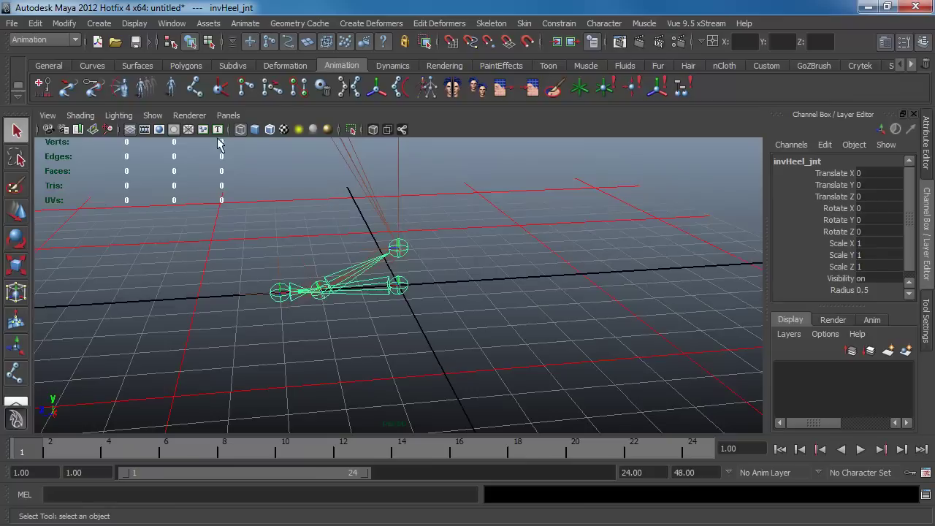
# Step: Open the Hypergraph Hierarchy in a maximized window and clear the selection
pyautogui.click(172, 23)
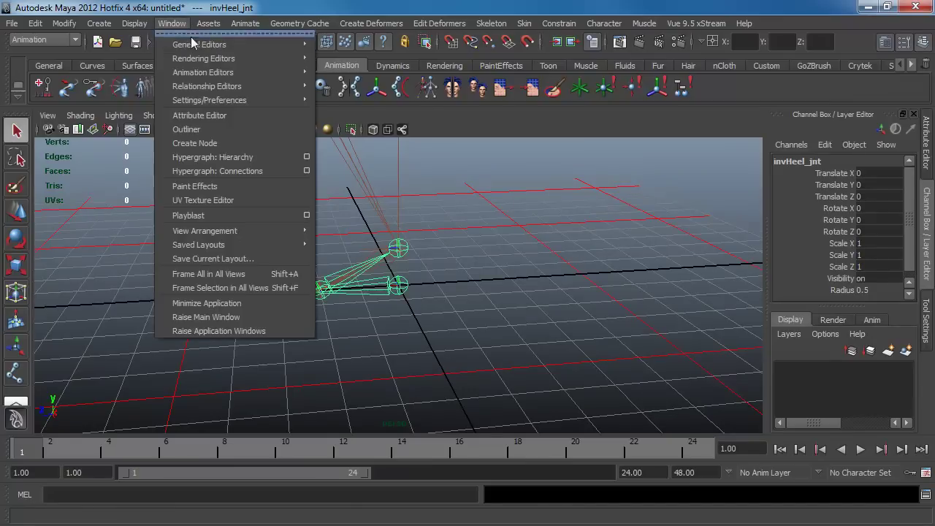
pyautogui.click(241, 156)
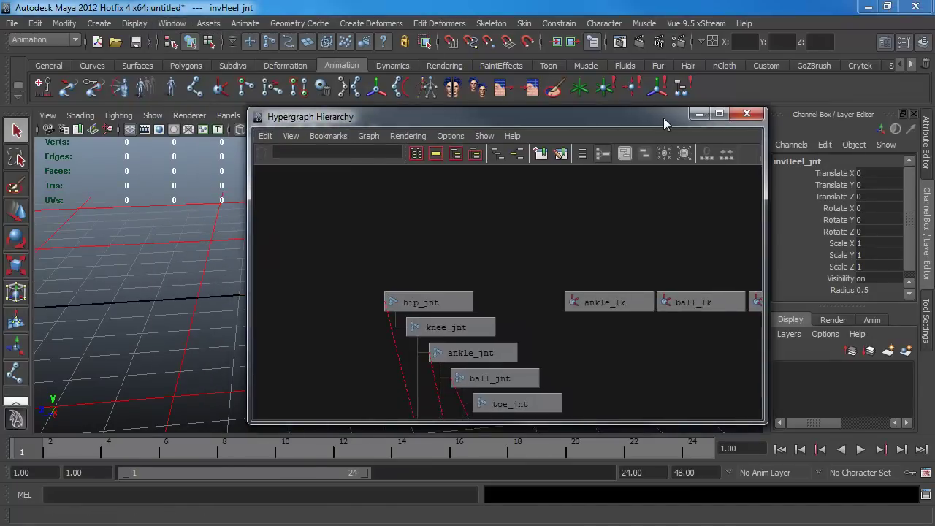
pyautogui.doubleClick(664, 117)
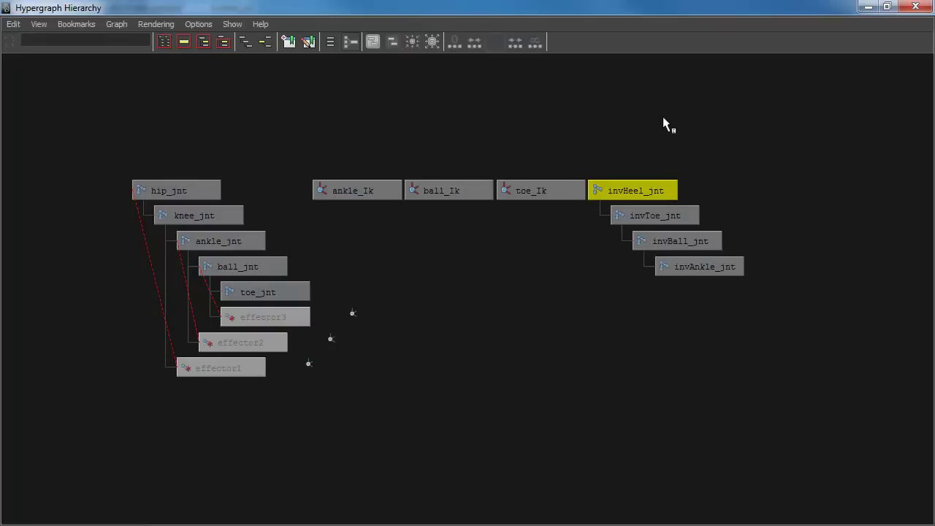
pyautogui.click(635, 126)
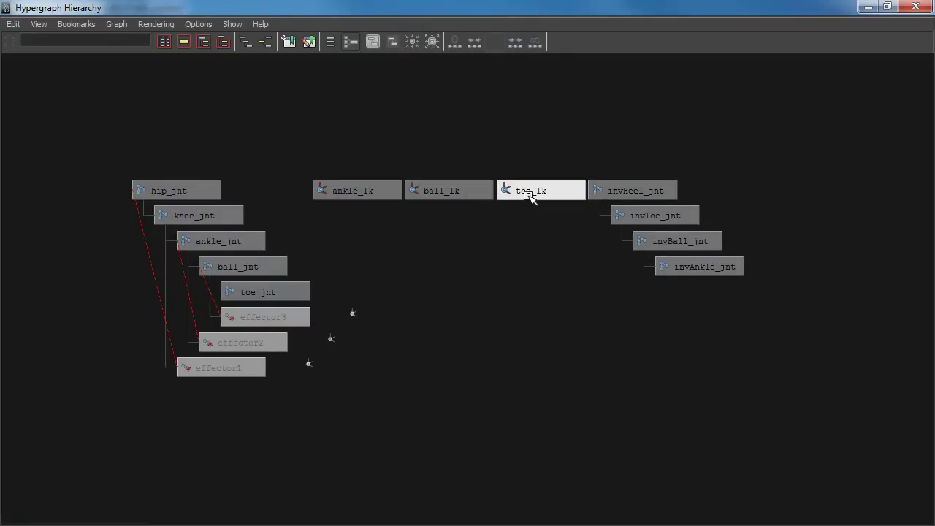
# Step: Parent each IK handle to its matching reverse foot joint: toe_Ik under invToe_jnt, ball_Ik under invBall_jnt, ankle_Ik under invAnkle_jnt
pyautogui.moveTo(523, 191); pyautogui.dragTo(525, 201, button='middle')
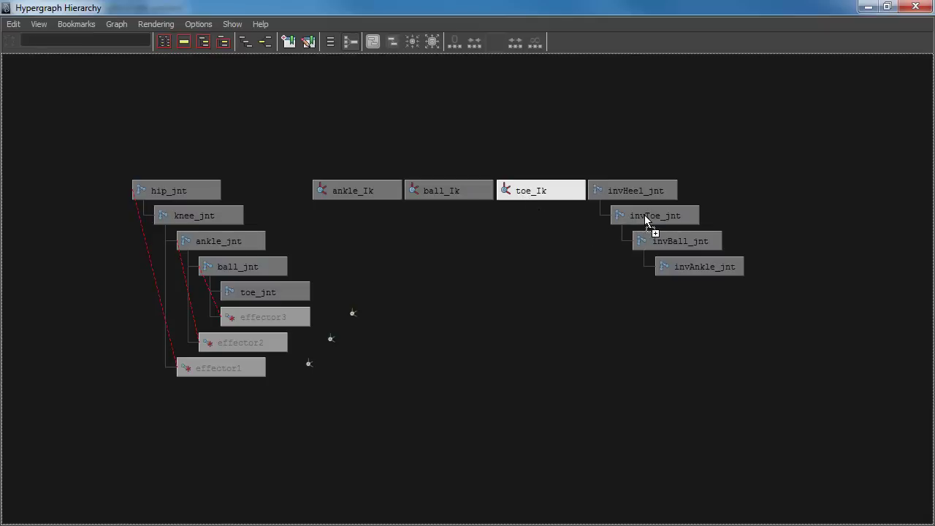
pyautogui.moveTo(645, 216); pyautogui.dragTo(645, 216, button='middle')
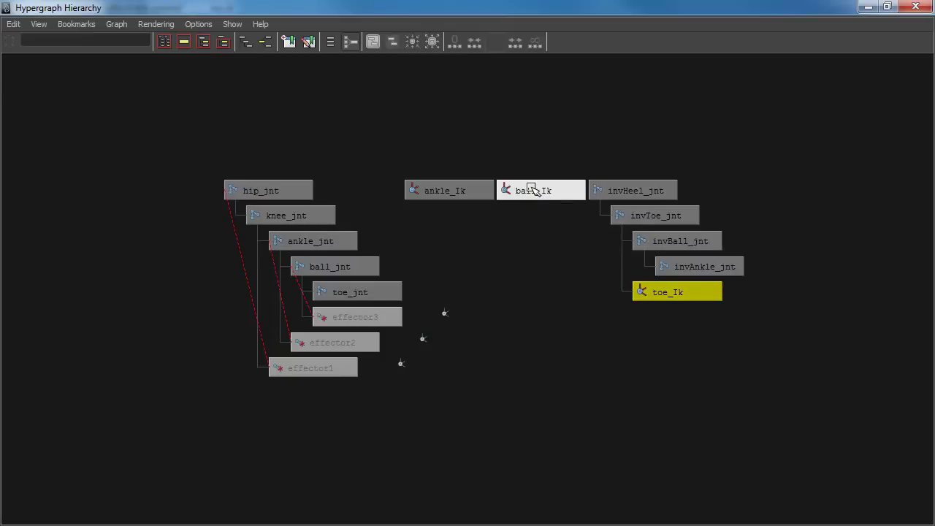
pyautogui.moveTo(536, 192); pyautogui.dragTo(559, 223, button='middle')
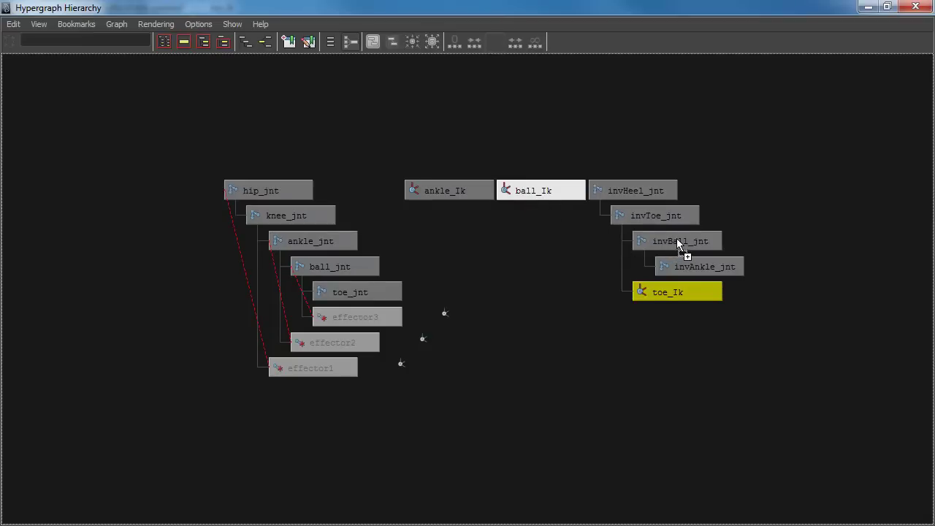
pyautogui.moveTo(678, 244); pyautogui.dragTo(681, 243, button='middle')
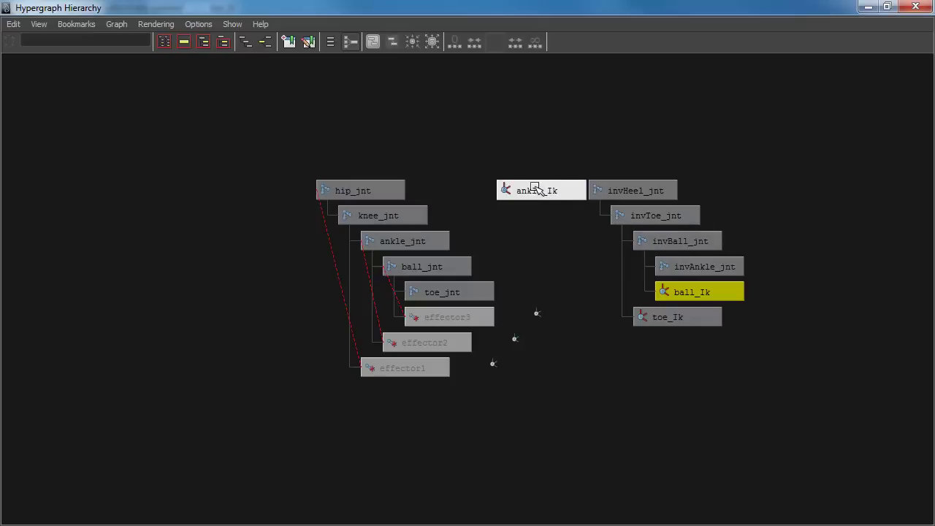
pyautogui.moveTo(536, 188); pyautogui.dragTo(702, 264, button='middle')
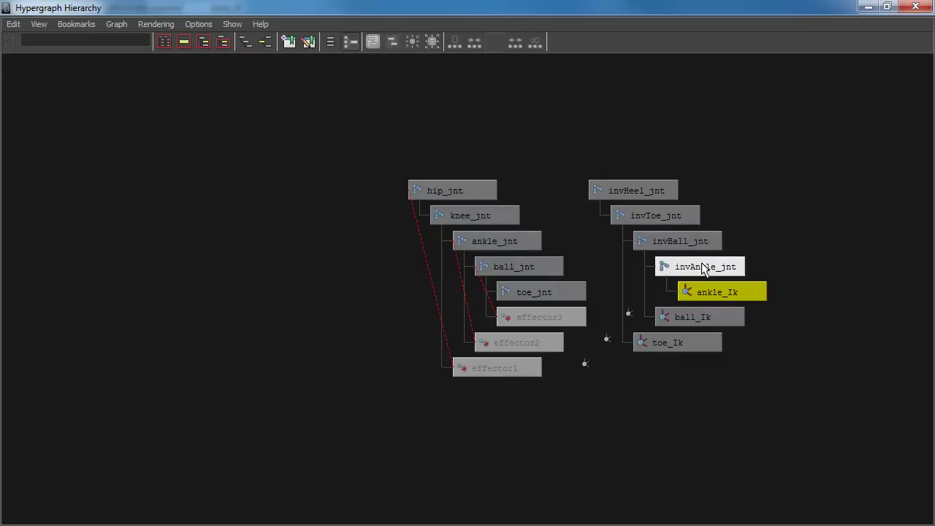
# Step: Close the Hypergraph Hierarchy and select invHeel_jnt in the perspective view to try moving the foot chain
pyautogui.click(816, 241)
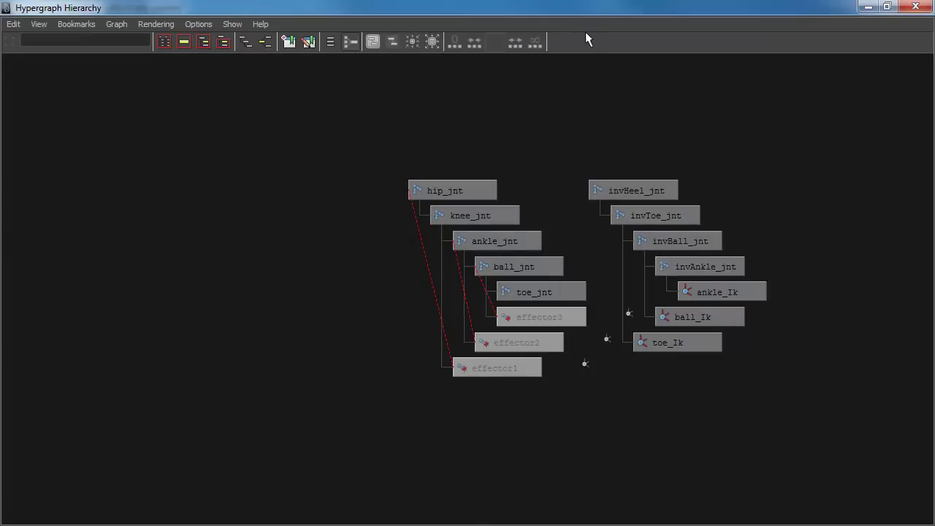
pyautogui.click(916, 7)
pyautogui.click(406, 283)
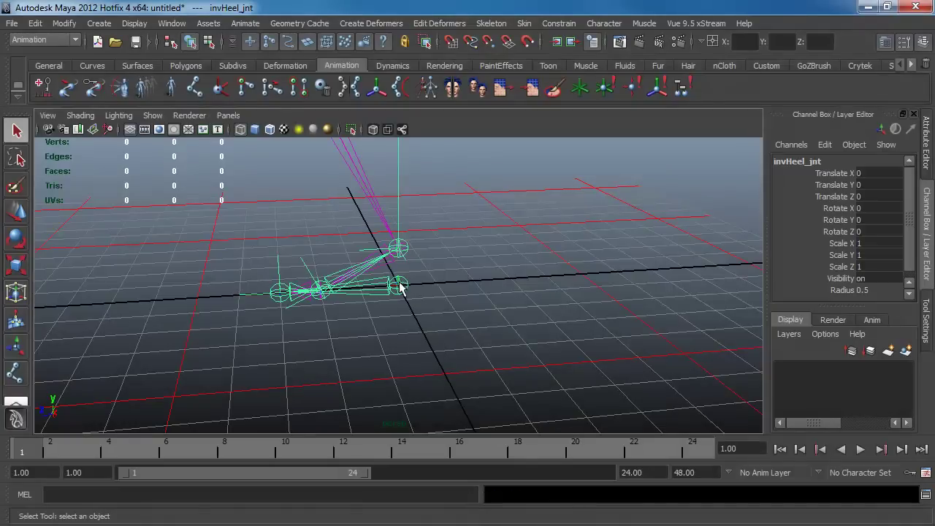
pyautogui.press('w')
pyautogui.moveTo(350, 289); pyautogui.dragTo(408, 308)
pyautogui.click(467, 255)
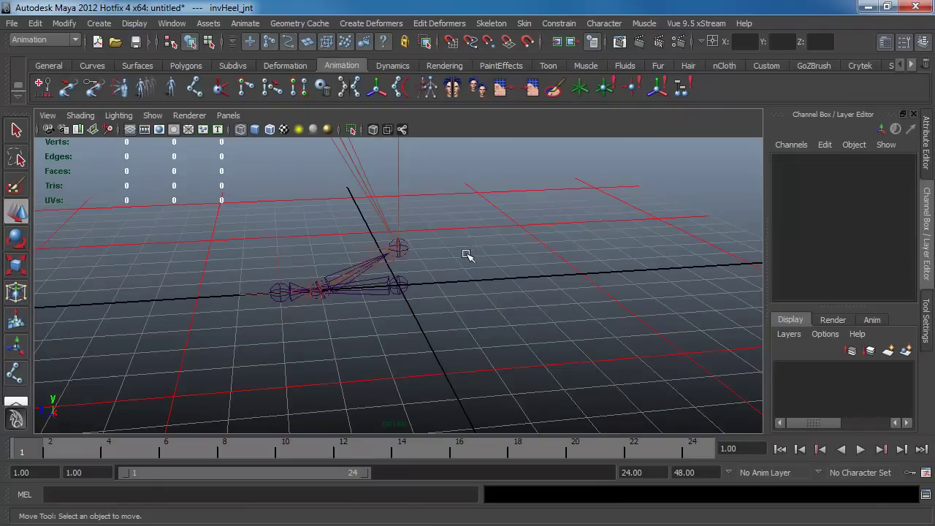
# Step: In the side view, move invHeel_jnt to about 8.79 in Y and -1.87 in Z, undo the move, and return to perspective
pyautogui.press('space')
pyautogui.moveTo(462, 265); pyautogui.dragTo(482, 261)
pyautogui.scroll(-5, 482, 263)
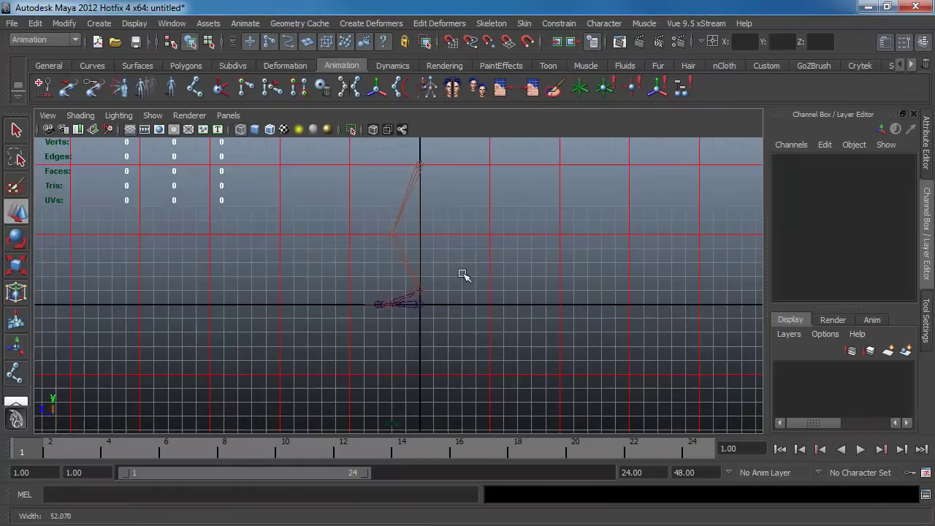
pyautogui.scroll(1, 449, 283)
pyautogui.click(414, 341)
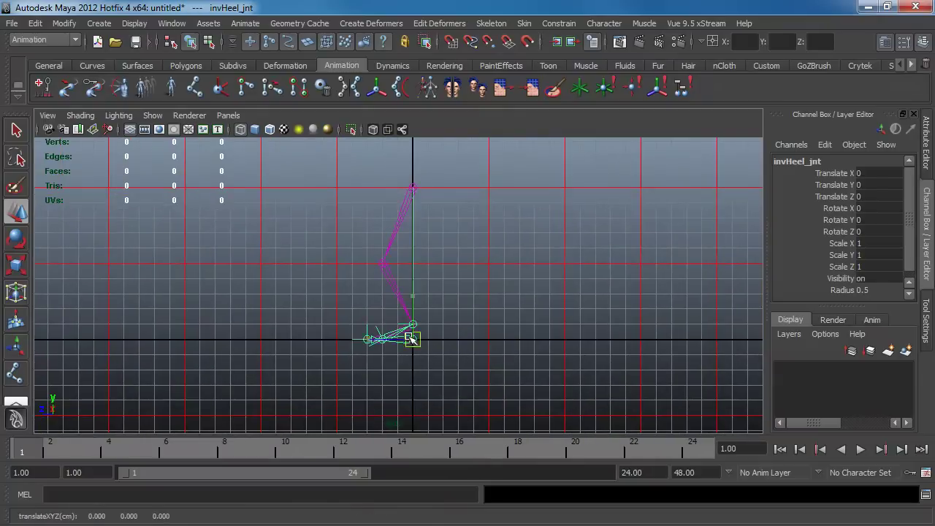
pyautogui.moveTo(411, 340); pyautogui.dragTo(446, 213)
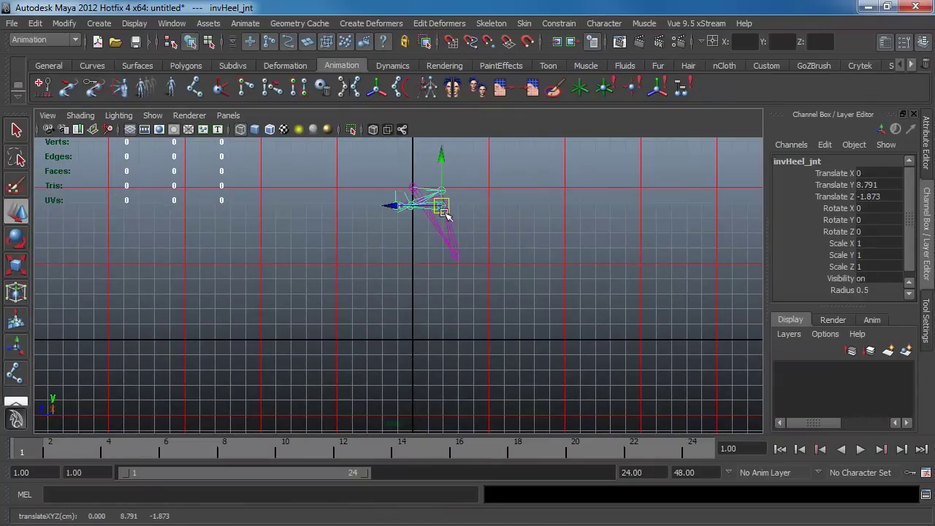
pyautogui.hotkey('ctrl', 'z')
pyautogui.press('space')
pyautogui.moveTo(457, 269); pyautogui.dragTo(464, 241)
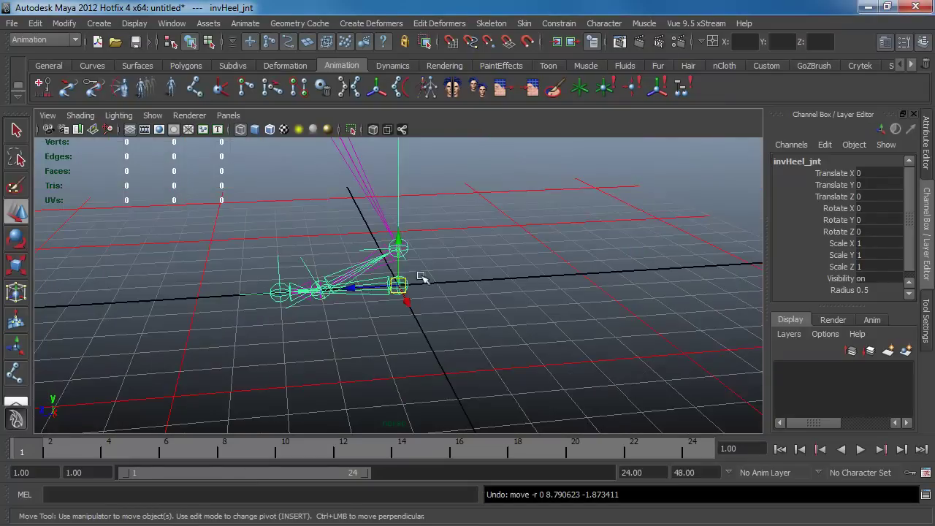
# Step: Clear the selection and create a NURBS circle at the origin as the foot control
pyautogui.keyDown('alt'); pyautogui.moveTo(421, 278); pyautogui.dragTo(459, 297); pyautogui.keyUp('alt')
pyautogui.click(417, 288)
pyautogui.click(93, 65)
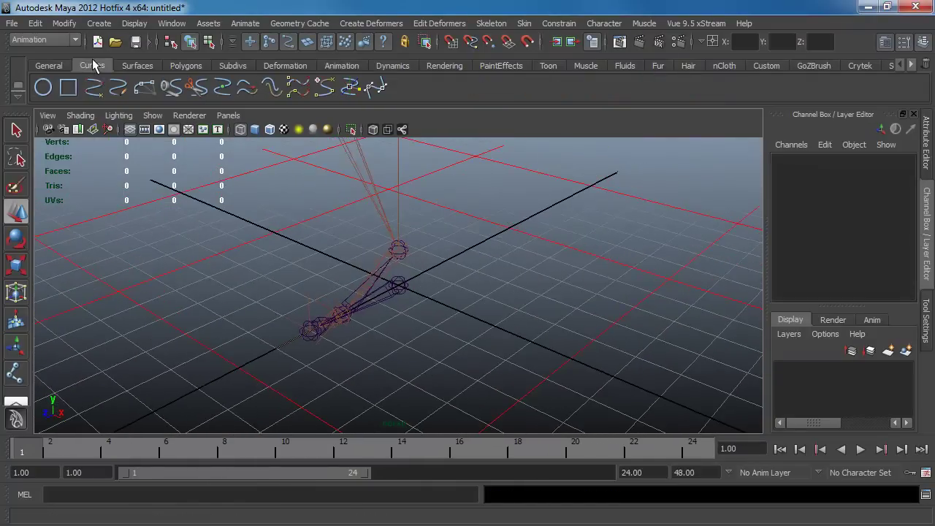
pyautogui.click(42, 87)
pyautogui.keyDown('alt'); pyautogui.moveTo(251, 223); pyautogui.dragTo(249, 330); pyautogui.keyUp('alt')
# Step: Move the circle to about 1.407 in Z and stretch it to about 2.267 in Z so it encloses the foot joints
pyautogui.press('w')
pyautogui.press('r')
pyautogui.press('w')
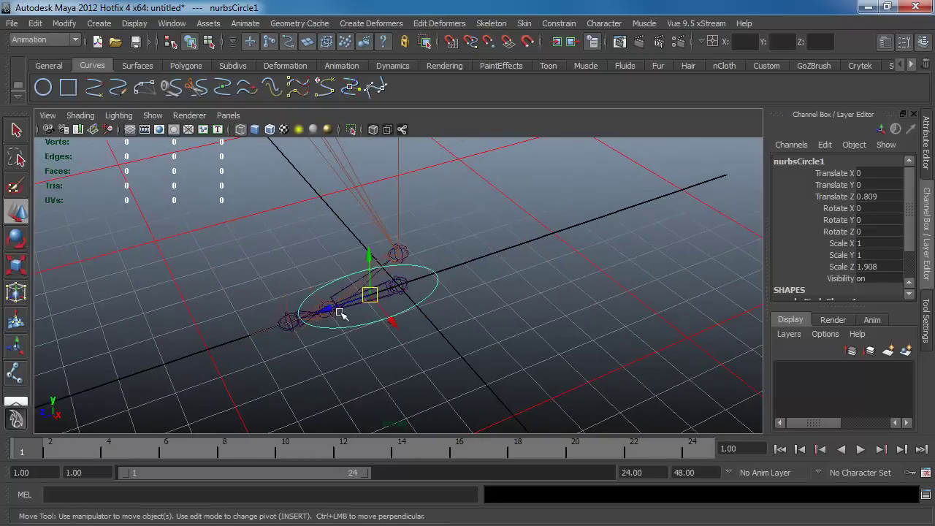
pyautogui.moveTo(340, 313); pyautogui.dragTo(280, 324)
pyautogui.press('r')
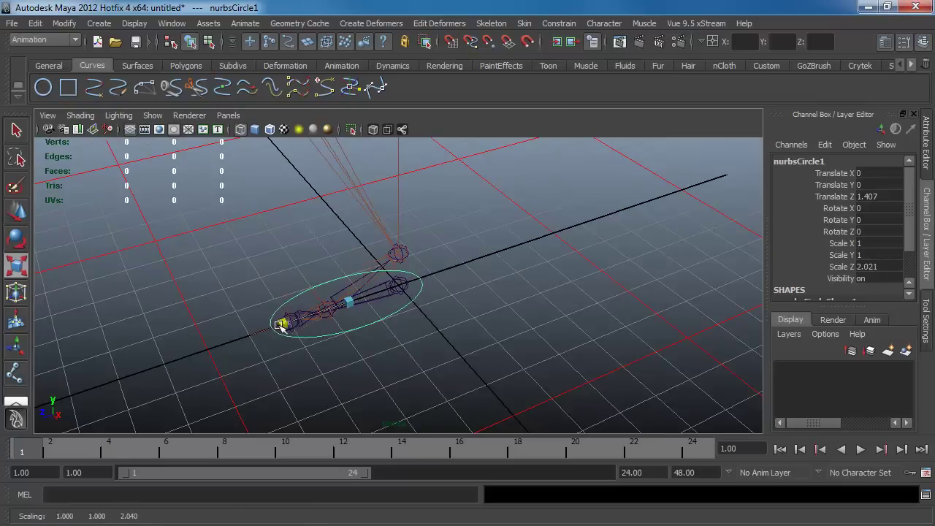
pyautogui.click(321, 311)
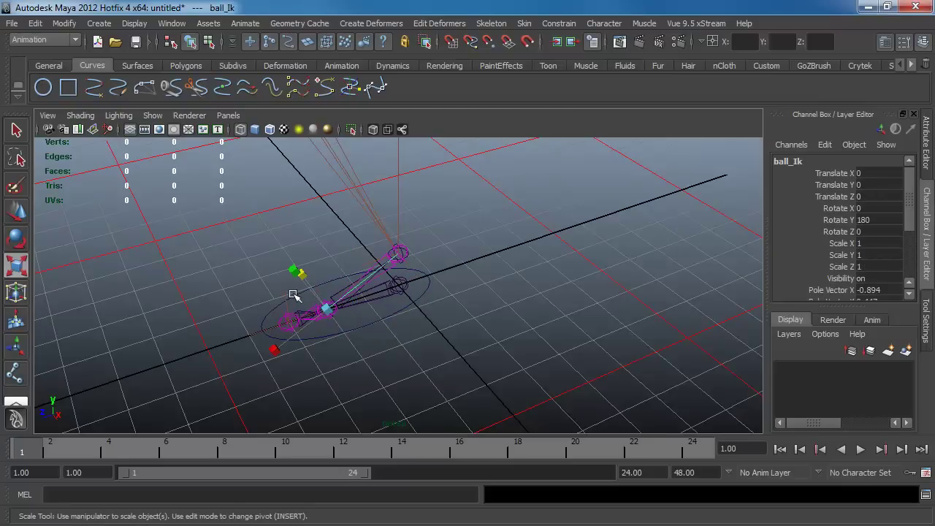
pyautogui.click(294, 298)
# Step: Narrow the circle around the foot by moving the middle control vertex on each side inward along X
pyautogui.keyDown('alt'); pyautogui.moveTo(309, 307); pyautogui.dragTo(358, 213); pyautogui.keyUp('alt')
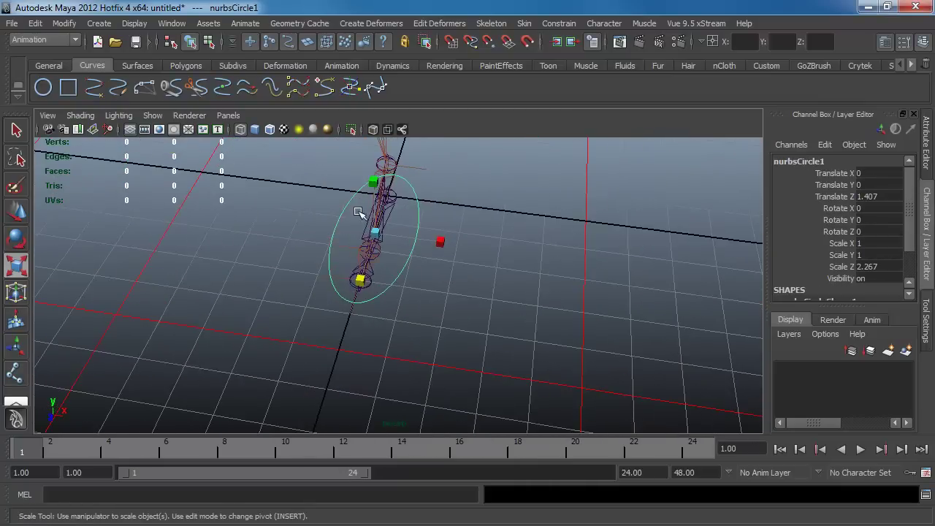
pyautogui.moveTo(346, 226); pyautogui.dragTo(270, 225, button='right')
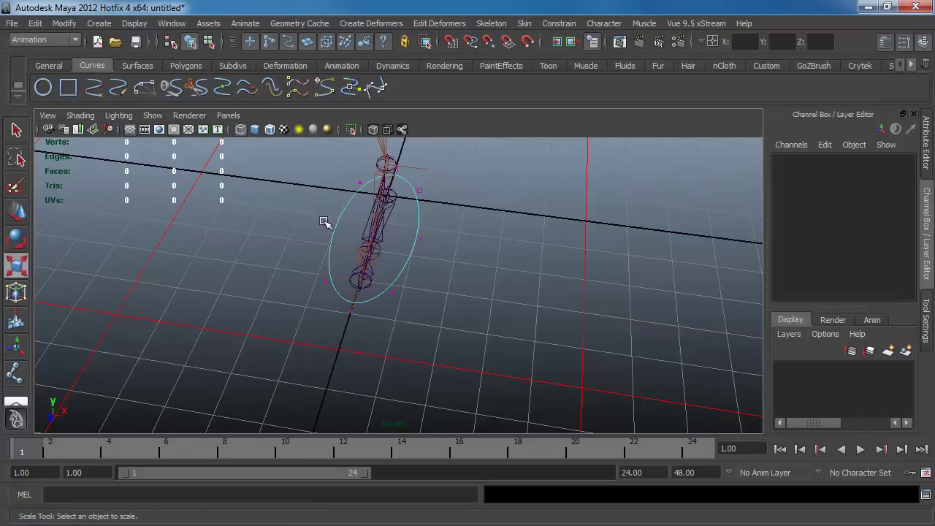
pyautogui.click(328, 224)
pyautogui.press('w')
pyautogui.moveTo(365, 236); pyautogui.dragTo(375, 234)
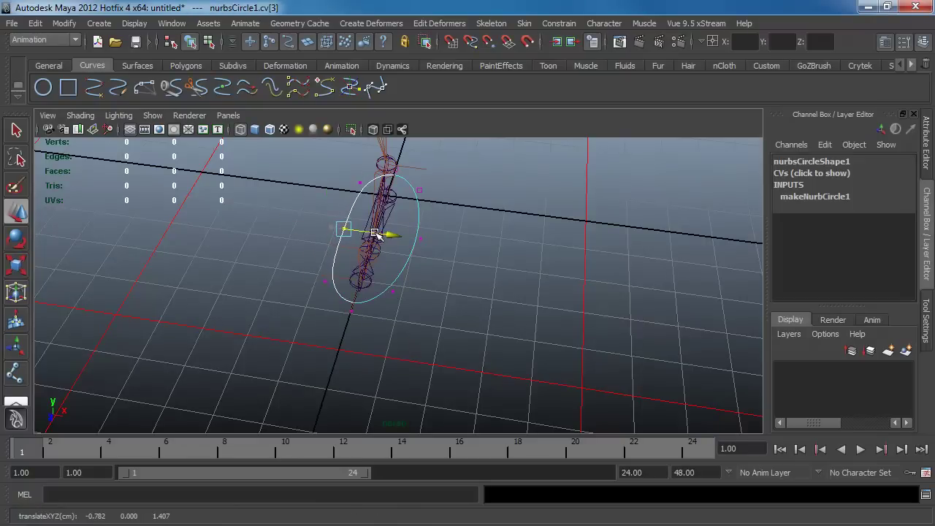
pyautogui.press('z')
pyautogui.press('z')
pyautogui.press('z')
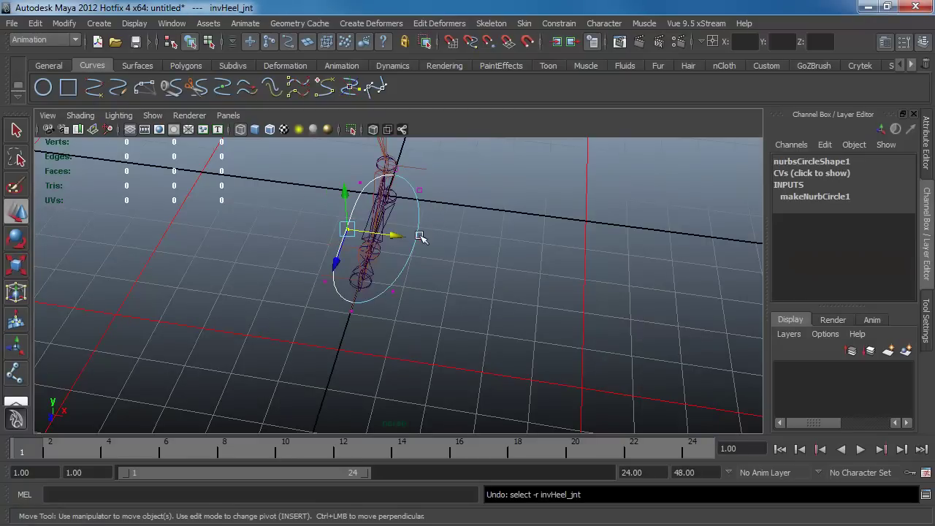
pyautogui.click(421, 240)
pyautogui.moveTo(420, 244)
pyautogui.mouseDown()
pyautogui.moveTo(438, 244)
pyautogui.moveTo(427, 244)
pyautogui.mouseUp()
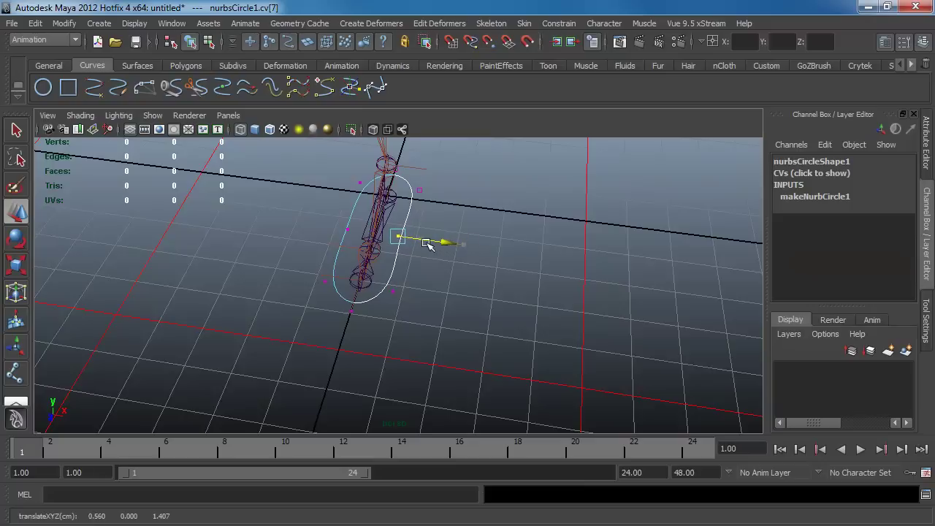
pyautogui.click(356, 294)
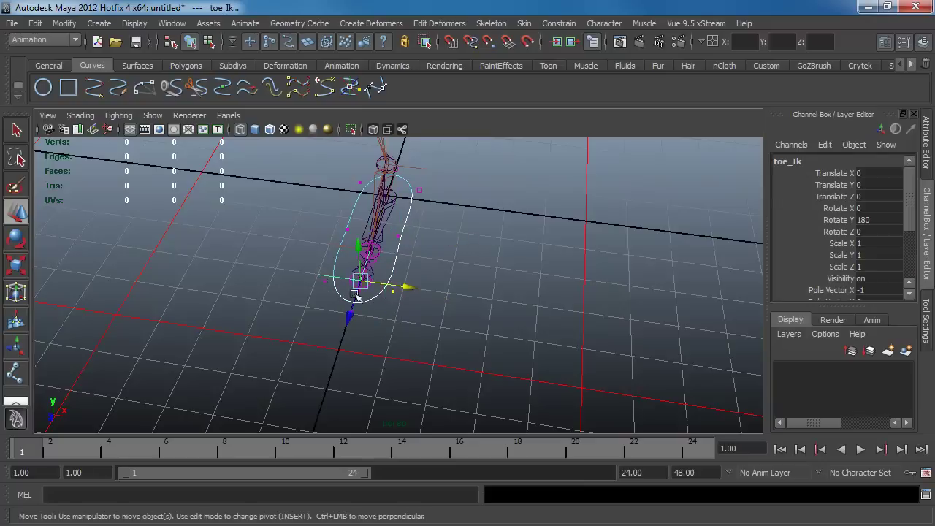
pyautogui.press('r')
pyautogui.moveTo(297, 271); pyautogui.dragTo(275, 268)
pyautogui.press('z')
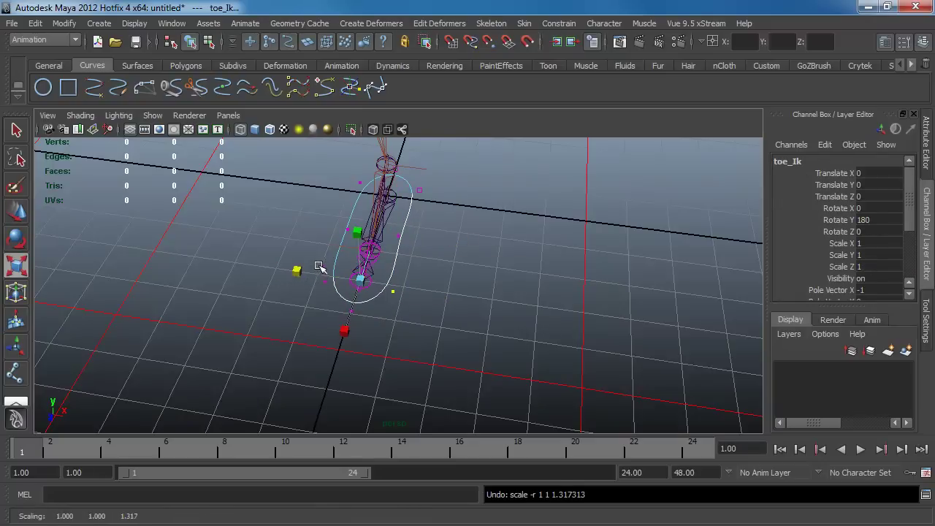
# Step: Widen the toe end of the circle by spreading its front control vertices, and return to object mode
pyautogui.keyDown('alt'); pyautogui.moveTo(325, 295); pyautogui.dragTo(393, 273); pyautogui.keyUp('alt')
pyautogui.click(356, 283)
pyautogui.click(450, 251)
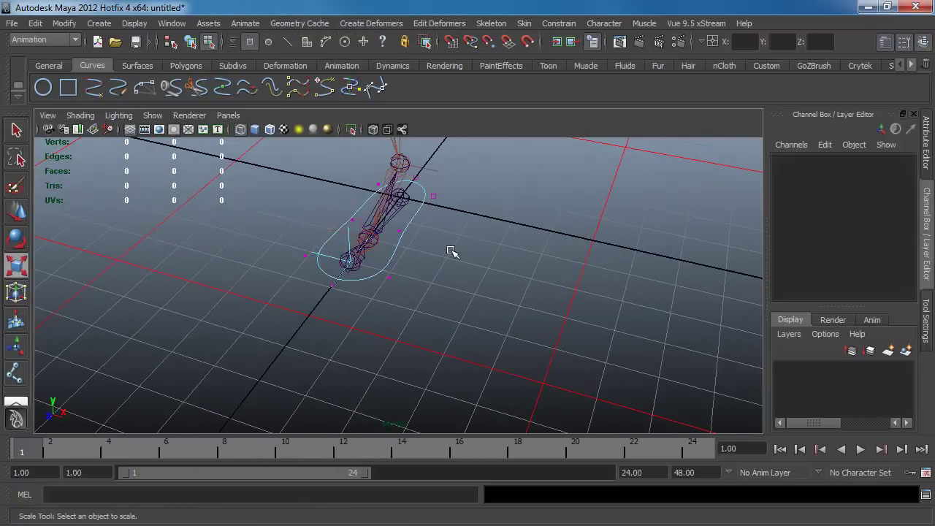
pyautogui.press('F8')
pyautogui.click(447, 243)
# Step: Snap the circle's pivot to the heel joint at the origin and freeze the circle's transformations
pyautogui.keyDown('alt'); pyautogui.moveTo(447, 242); pyautogui.dragTo(393, 252); pyautogui.keyUp('alt')
pyautogui.click(412, 232)
pyautogui.press('Insert')
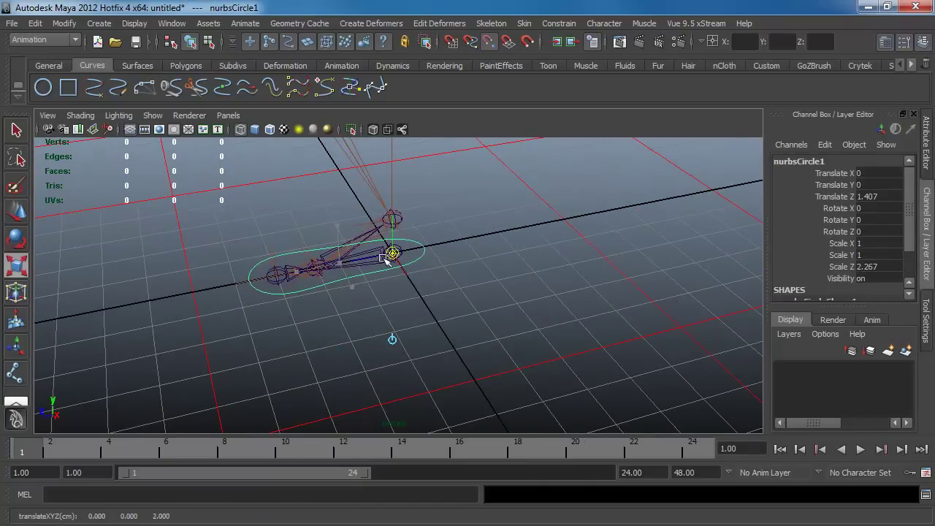
pyautogui.press('Insert')
pyautogui.click(65, 23)
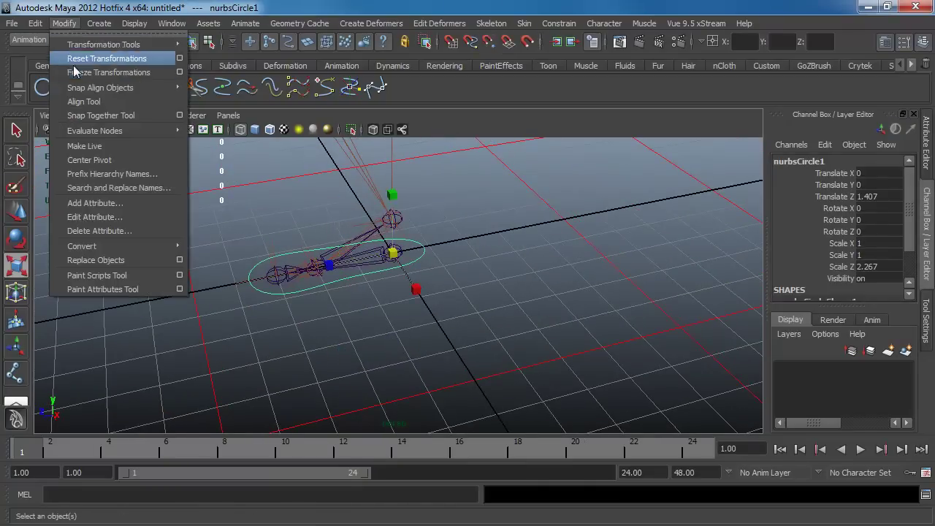
pyautogui.click(84, 73)
# Step: Rename the foot control circle as foot_con
pyautogui.click(786, 163)
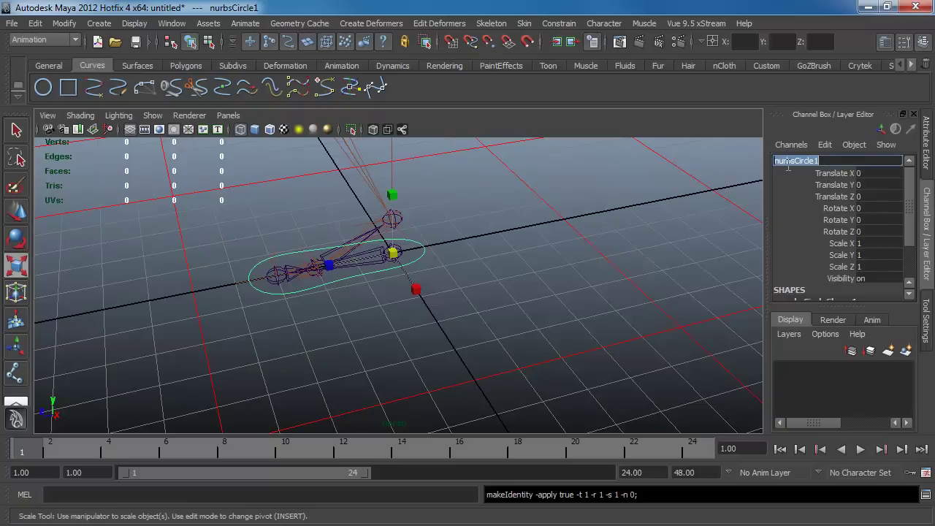
pyautogui.write('foot_con')
pyautogui.press('Return')
# Step: Parent invHeel_jnt under the foot_con curve
pyautogui.keyDown('alt'); pyautogui.moveTo(356, 292); pyautogui.dragTo(382, 309); pyautogui.keyUp('alt')
pyautogui.click(369, 263)
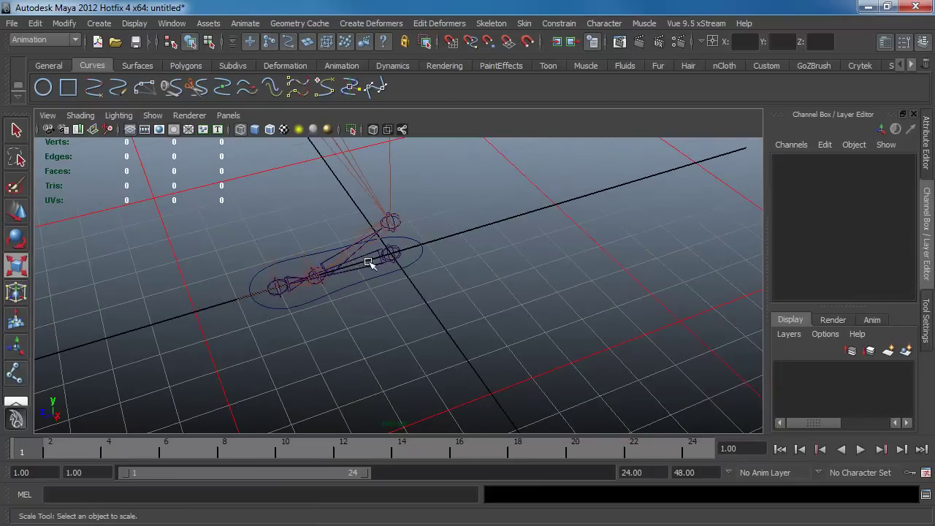
pyautogui.click(371, 267)
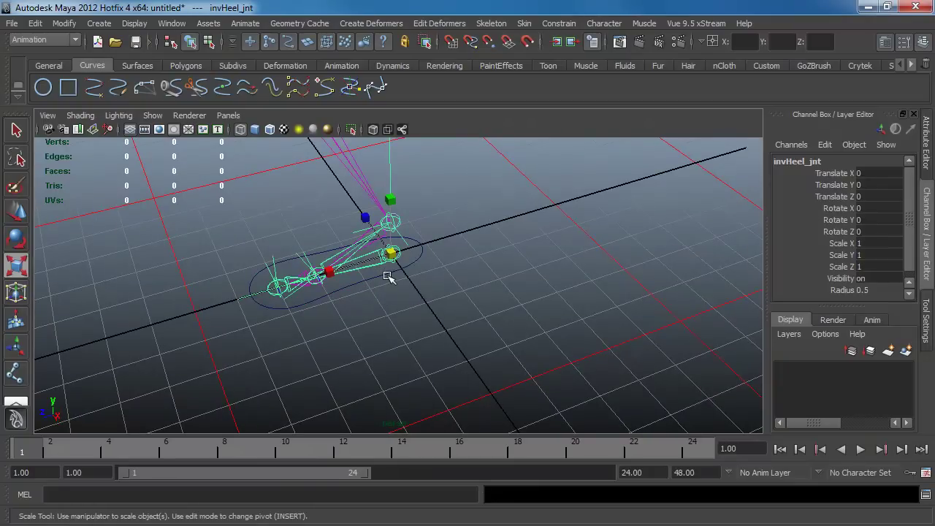
pyautogui.click(388, 276)
pyautogui.click(37, 24)
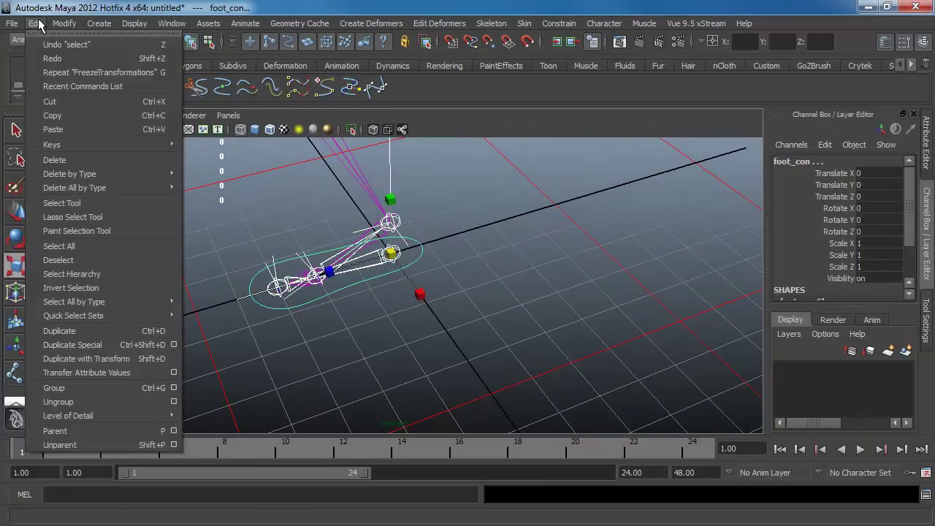
pyautogui.click(110, 431)
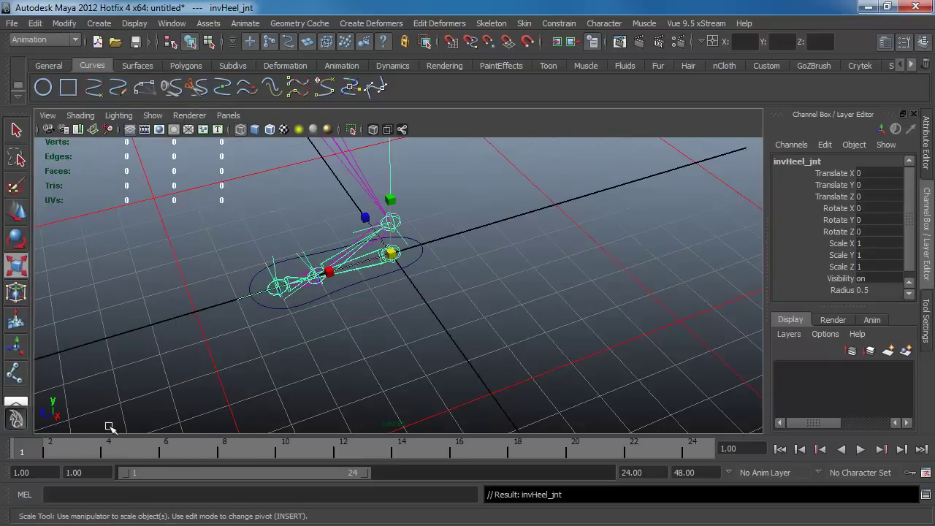
# Step: Try moving foot_con to test that it drives the leg, undo the move, and clear the selection
pyautogui.click(422, 324)
pyautogui.click(418, 263)
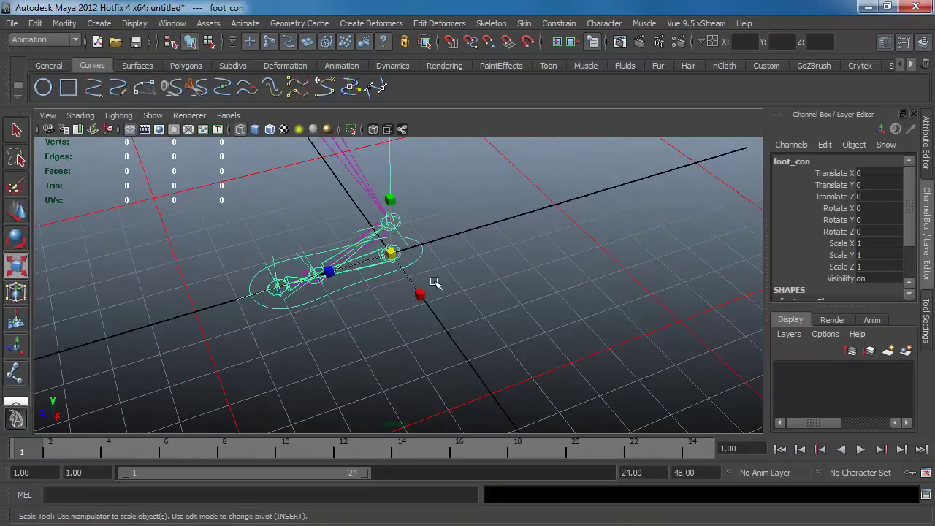
pyautogui.keyDown('alt'); pyautogui.moveTo(432, 285); pyautogui.dragTo(414, 346); pyautogui.keyUp('alt')
pyautogui.press('w')
pyautogui.hotkey('ctrl', 'z')
pyautogui.click(402, 324)
pyautogui.click(401, 298)
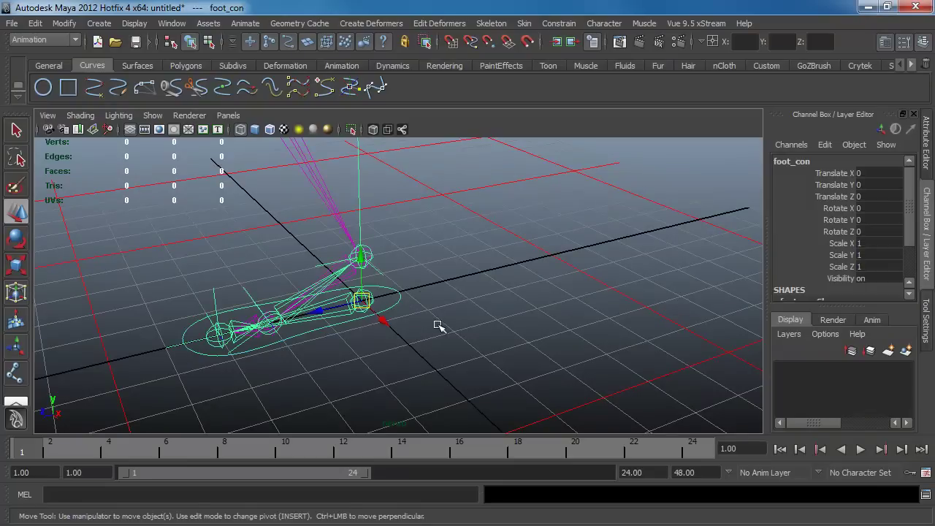
pyautogui.click(520, 304)
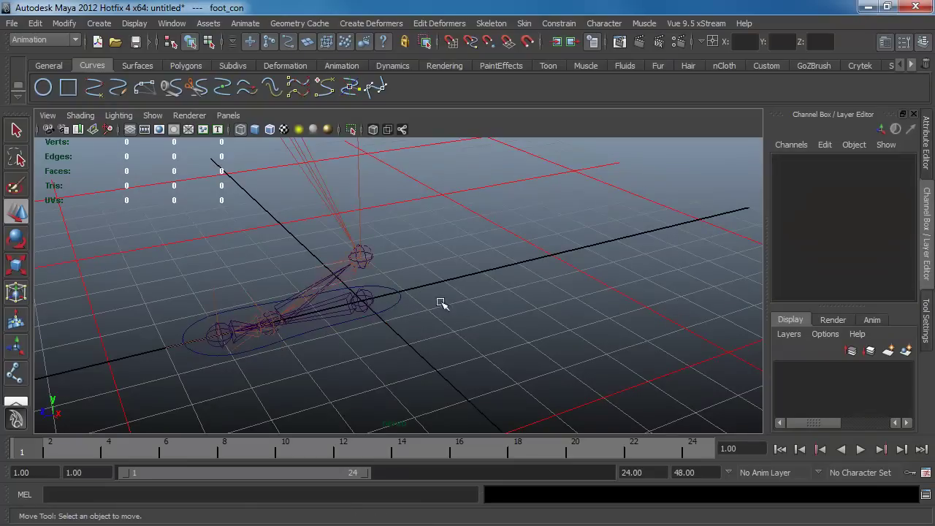
# Step: Add the keyable scalar float attributes kneeTwist and compensate to foot_con
pyautogui.click(401, 292)
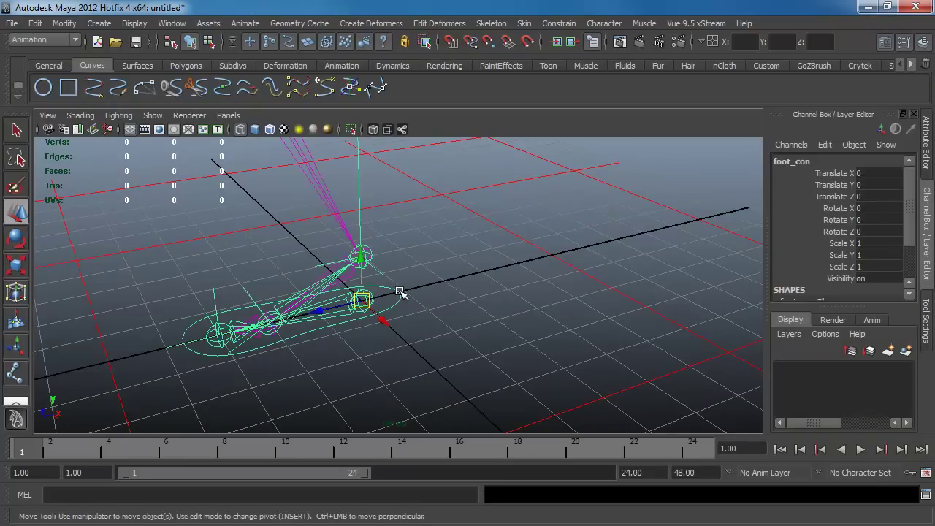
pyautogui.click(830, 144)
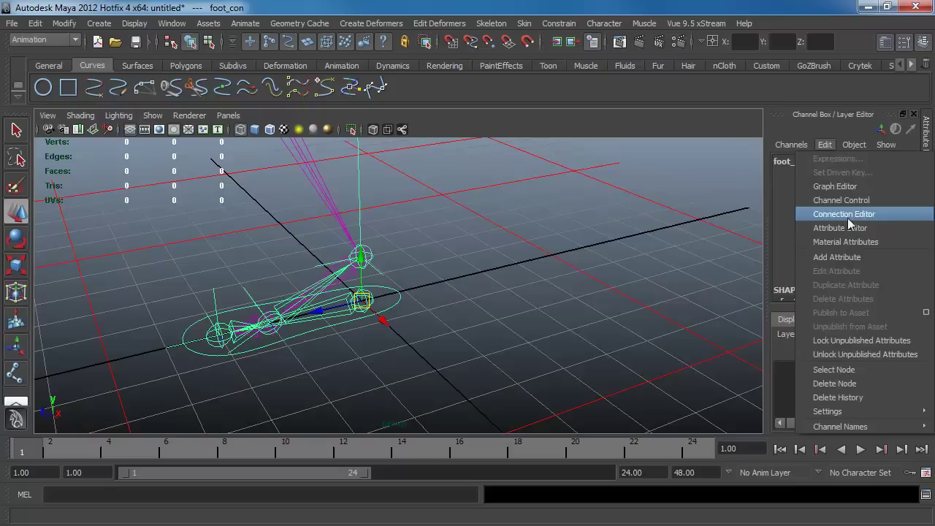
pyautogui.click(849, 260)
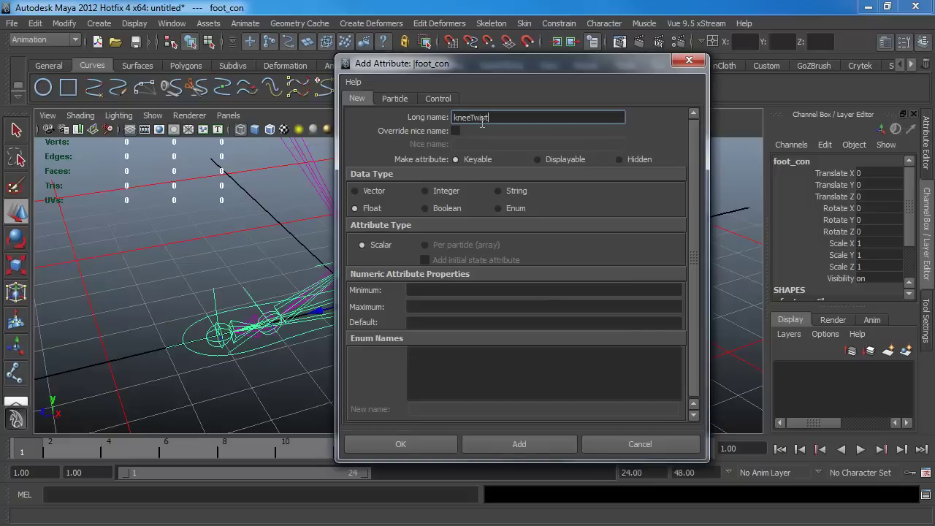
pyautogui.moveTo(480, 71); pyautogui.dragTo(469, 45)
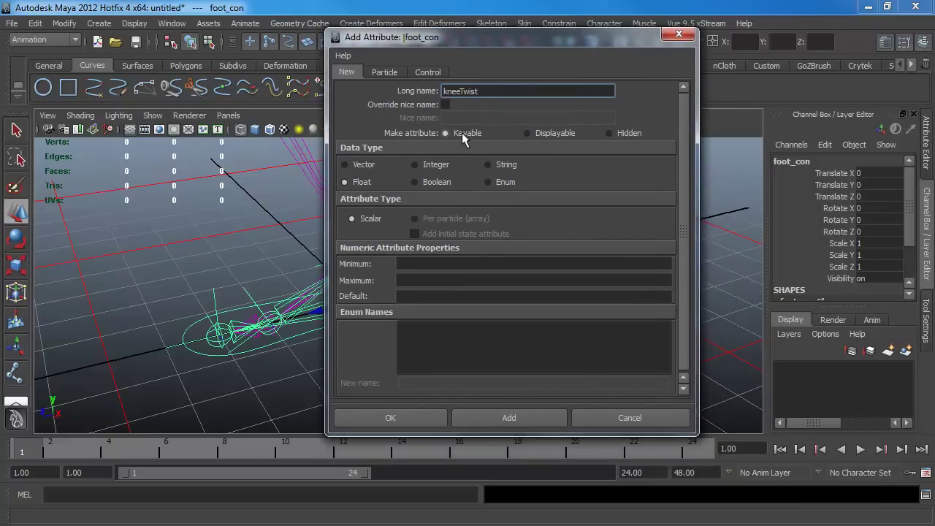
pyautogui.click(515, 420)
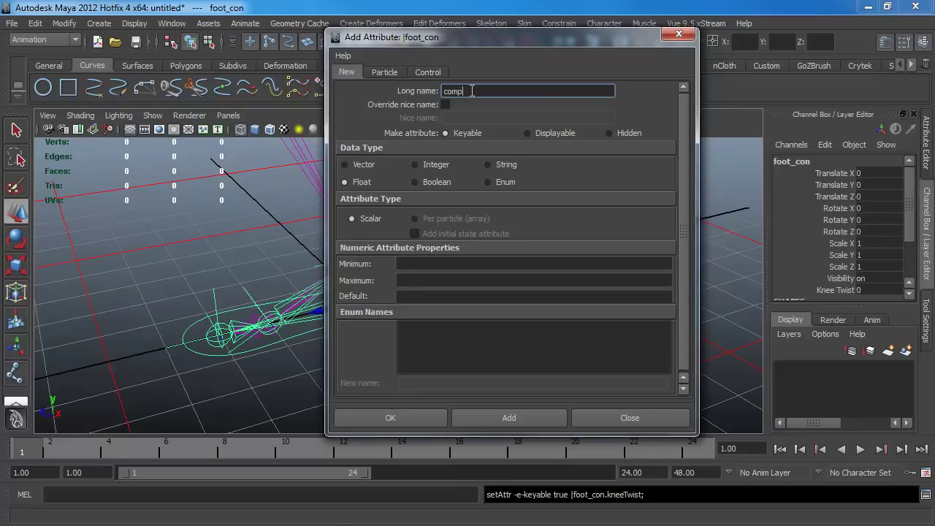
pyautogui.click(510, 418)
pyautogui.click(610, 421)
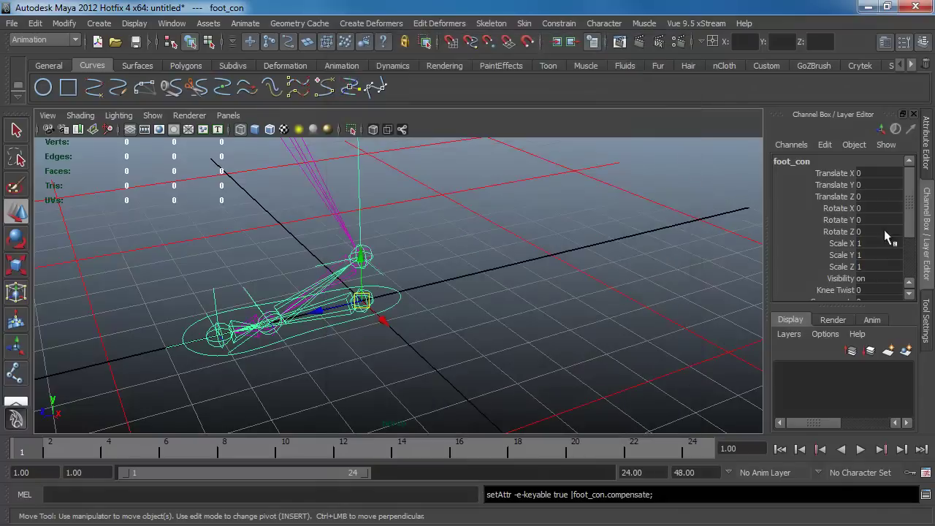
# Step: Check the custom attributes on foot_con, open the Hypershade, and reposition its window so the foot rig is uncovered
pyautogui.scroll(-2, 889, 249)
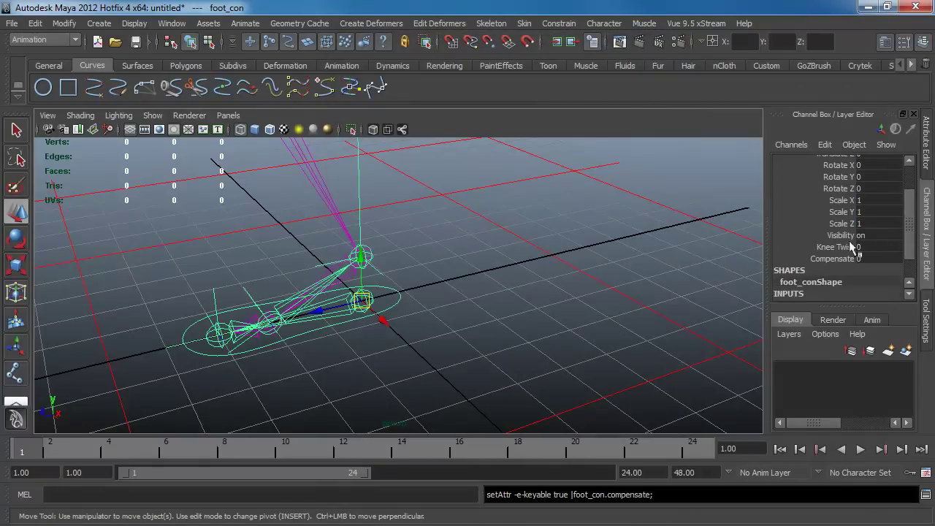
pyautogui.click(453, 282)
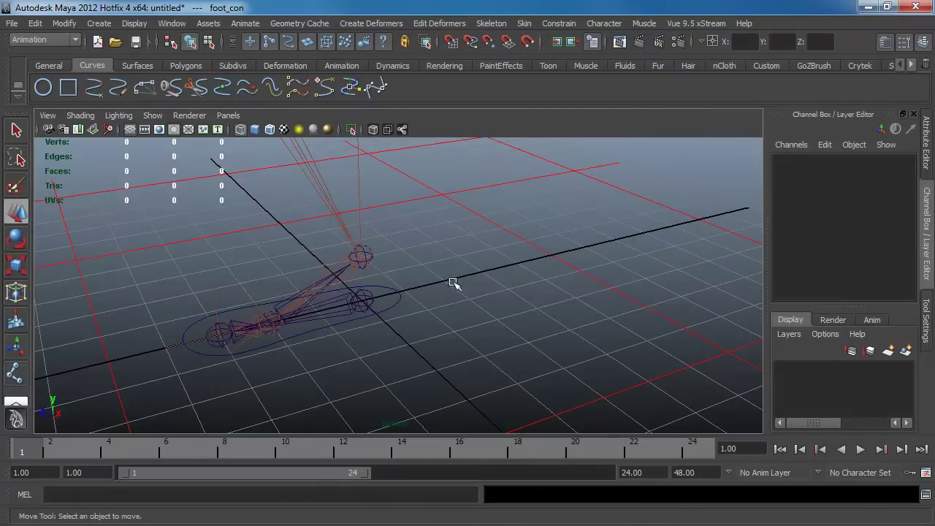
pyautogui.keyDown('alt'); pyautogui.moveTo(453, 282); pyautogui.dragTo(394, 293); pyautogui.keyUp('alt')
pyautogui.click(394, 293)
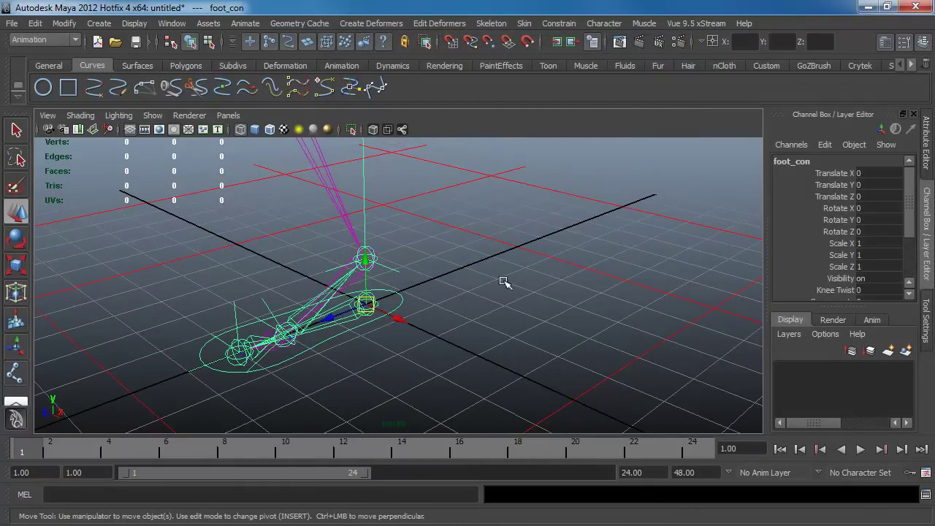
pyautogui.keyDown('alt'); pyautogui.moveTo(504, 282); pyautogui.dragTo(152, 333); pyautogui.keyUp('alt')
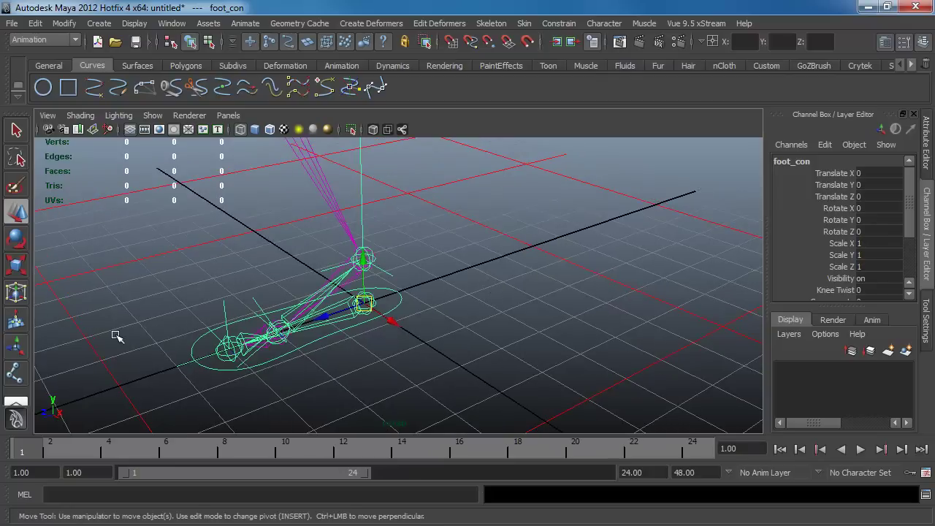
pyautogui.click(171, 23)
pyautogui.moveTo(235, 75)
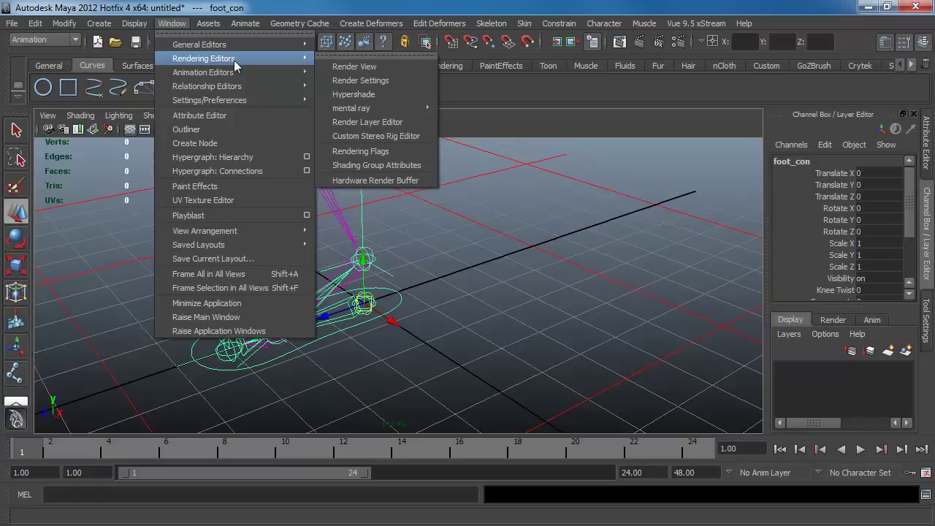
pyautogui.click(358, 94)
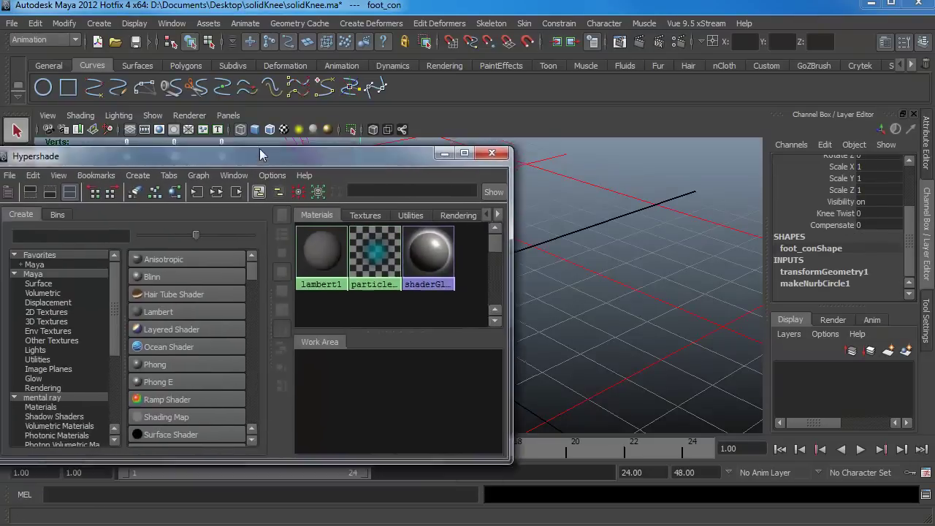
pyautogui.moveTo(260, 149); pyautogui.dragTo(659, 91)
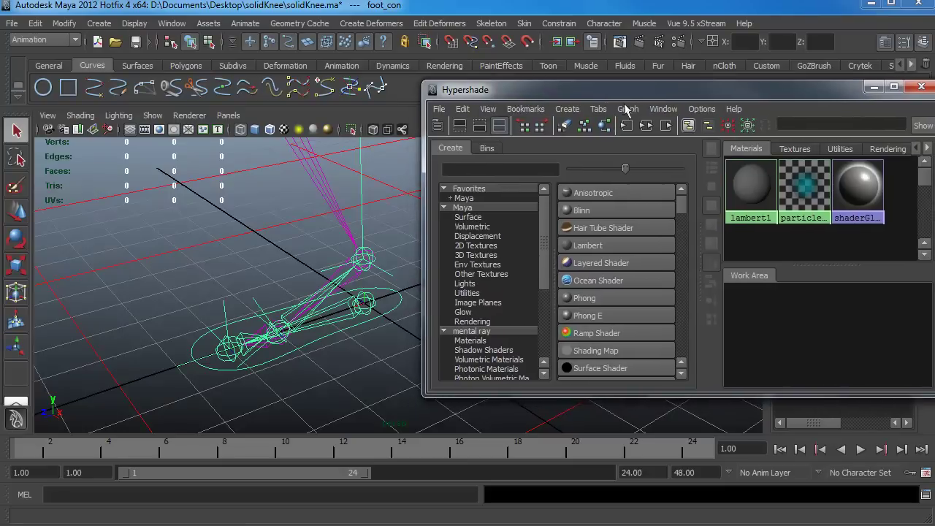
# Step: Select ankle_Ik and foot_con together, maximize the Hypershade, and graph both nodes in its work area
pyautogui.click(388, 277)
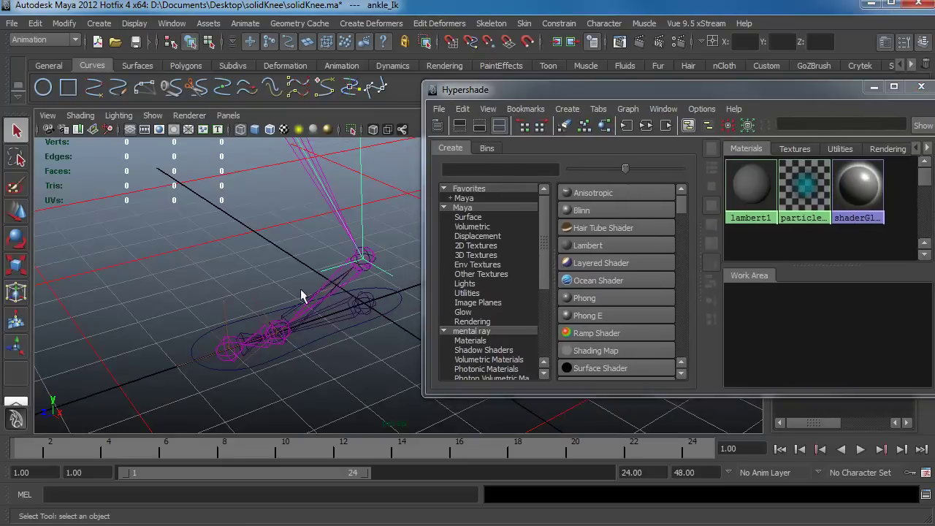
pyautogui.click(401, 297)
pyautogui.moveTo(583, 91); pyautogui.dragTo(355, 82)
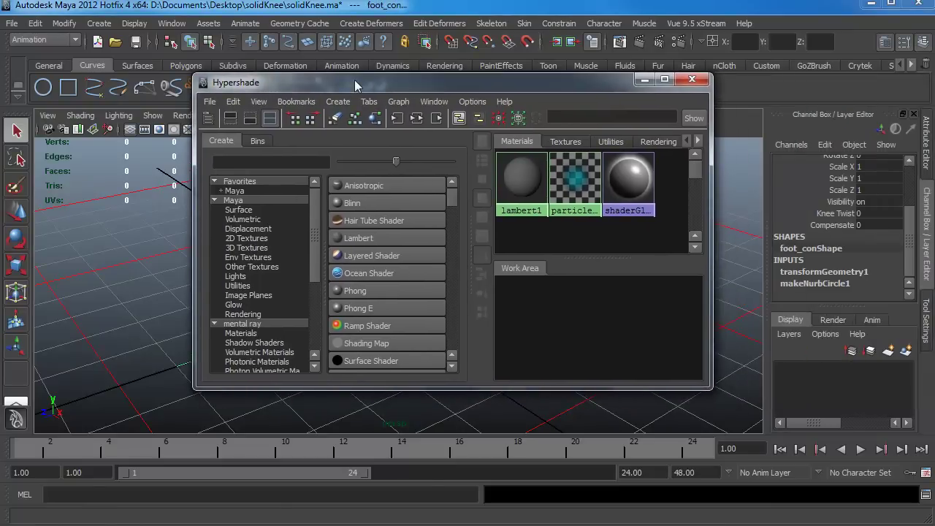
pyautogui.doubleClick(355, 81)
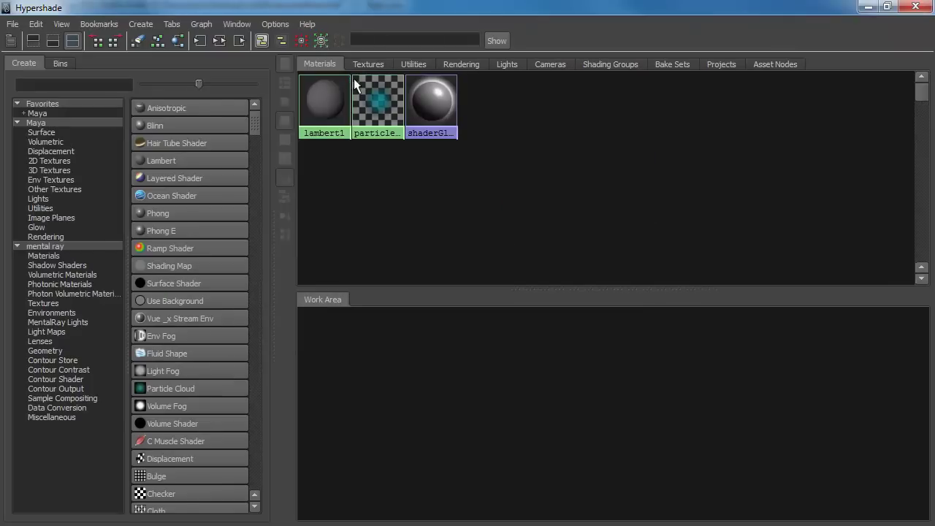
pyautogui.click(202, 23)
pyautogui.click(235, 147)
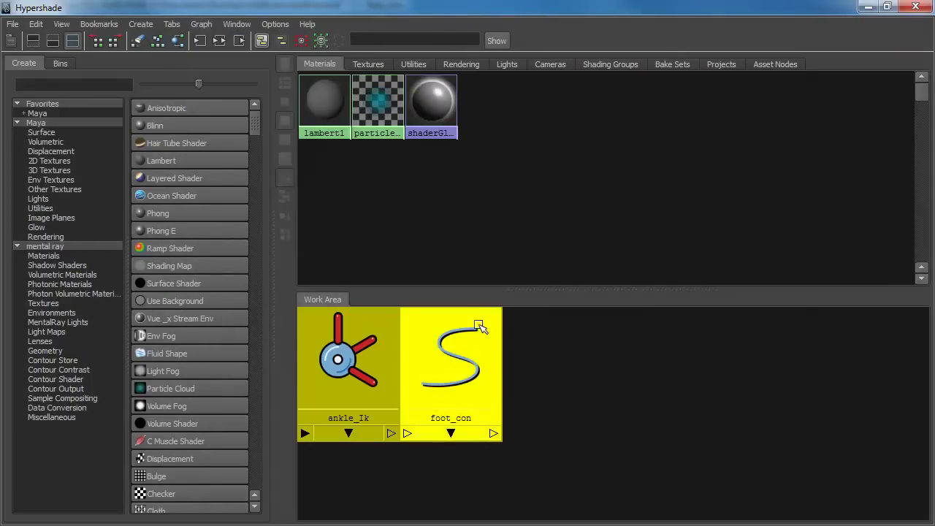
# Step: Enlarge the work area and spread the two nodes apart, foot_con first and ankle_Ik last, with a wide gap between them
pyautogui.moveTo(507, 293); pyautogui.dragTo(498, 161)
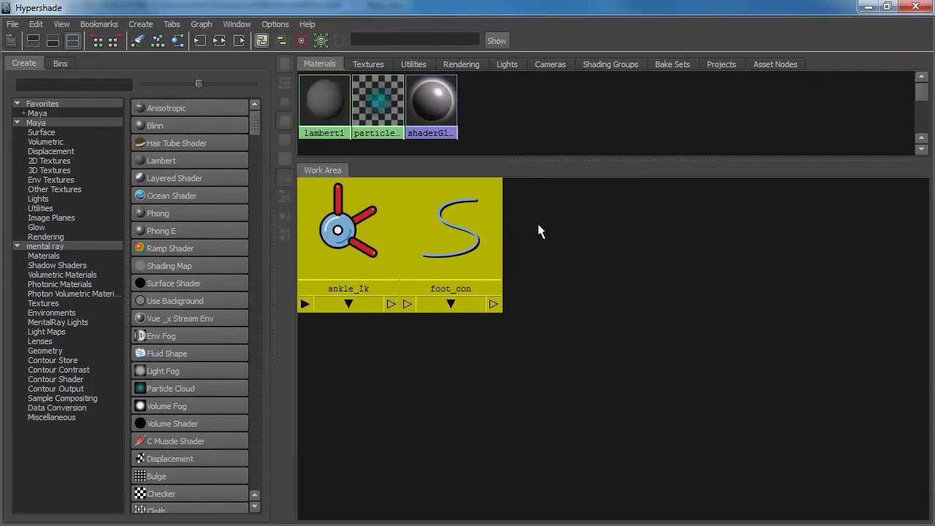
pyautogui.click(340, 235)
pyautogui.moveTo(340, 235); pyautogui.dragTo(805, 249)
pyautogui.moveTo(454, 250); pyautogui.dragTo(369, 265)
pyautogui.moveTo(838, 251); pyautogui.dragTo(844, 247)
pyautogui.click(614, 366)
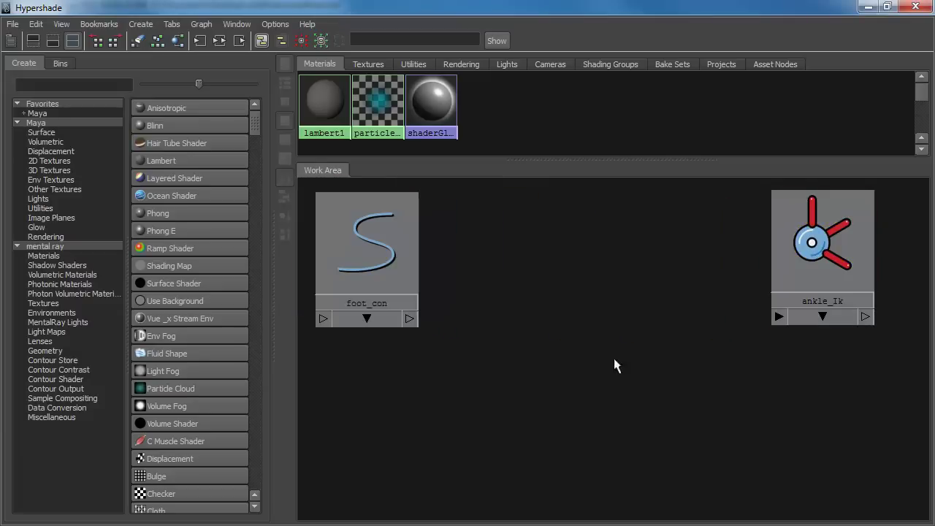
# Step: Create a +/- Average utility node and place it just after foot_con
pyautogui.moveTo(255, 123); pyautogui.dragTo(265, 177)
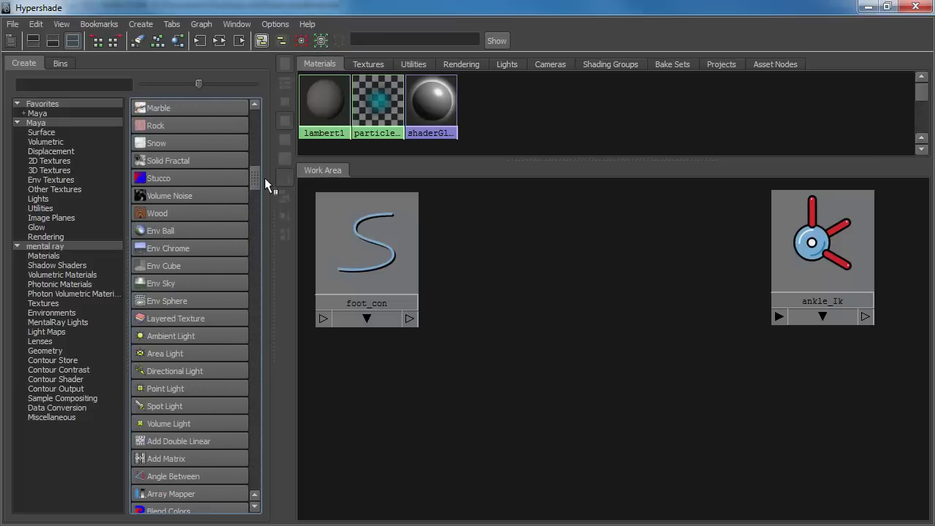
pyautogui.click(34, 208)
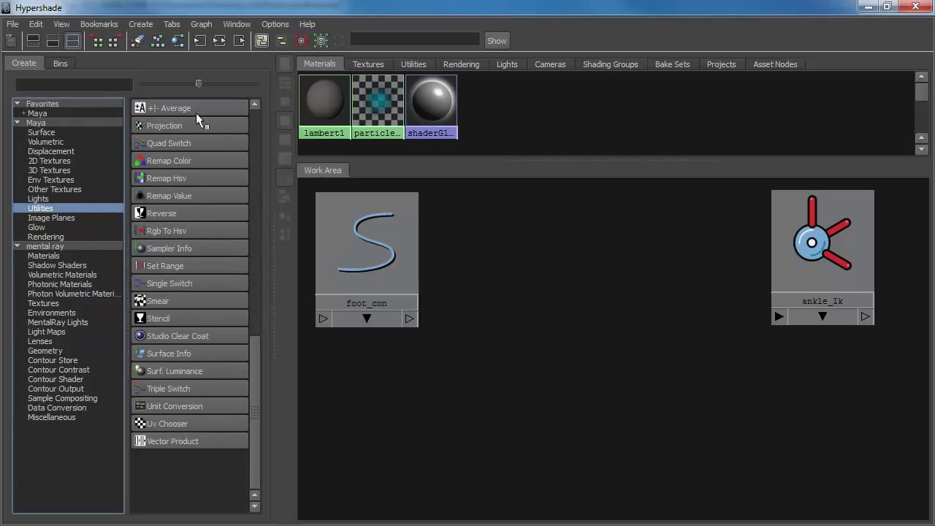
pyautogui.click(169, 108)
pyautogui.moveTo(606, 244); pyautogui.dragTo(563, 244)
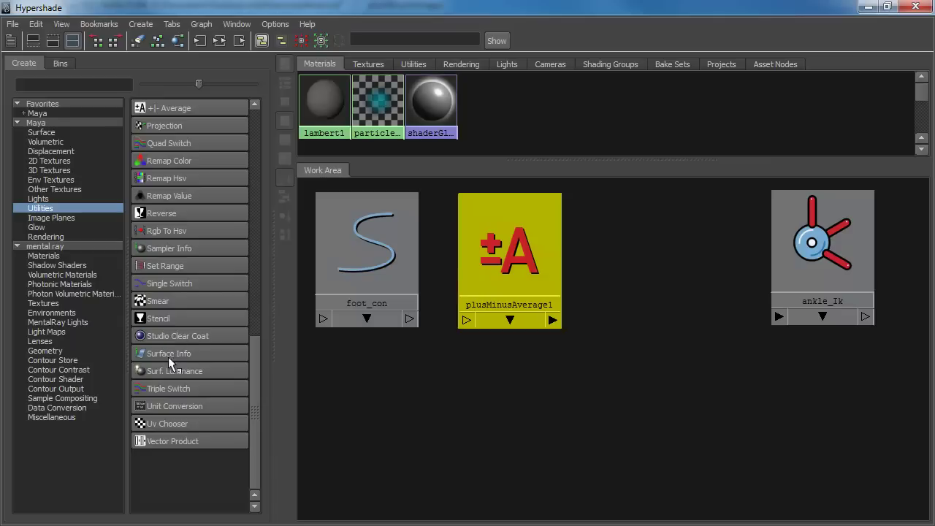
# Step: Create a Multiply Divide utility node and place it between plusMinusAverage1 and ankle_Ik
pyautogui.moveTo(254, 404); pyautogui.dragTo(261, 239)
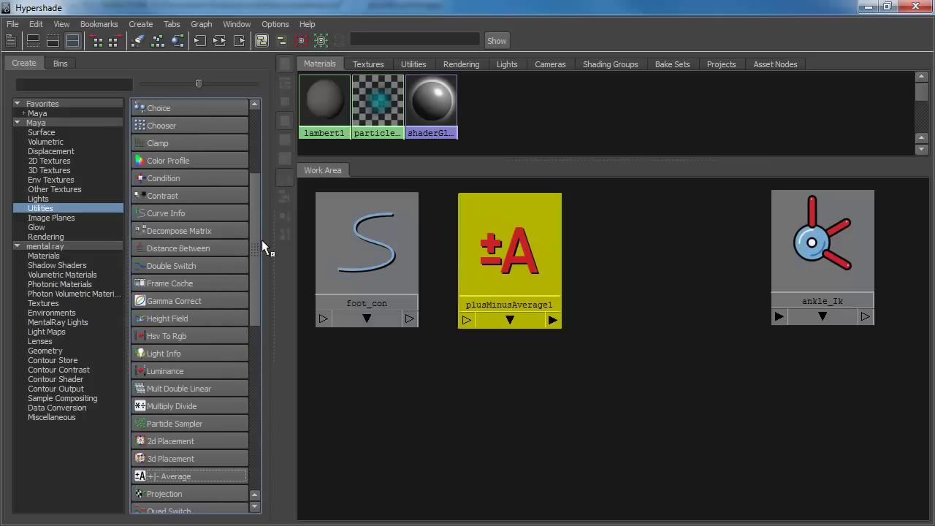
pyautogui.click(172, 406)
pyautogui.moveTo(608, 379); pyautogui.dragTo(654, 292)
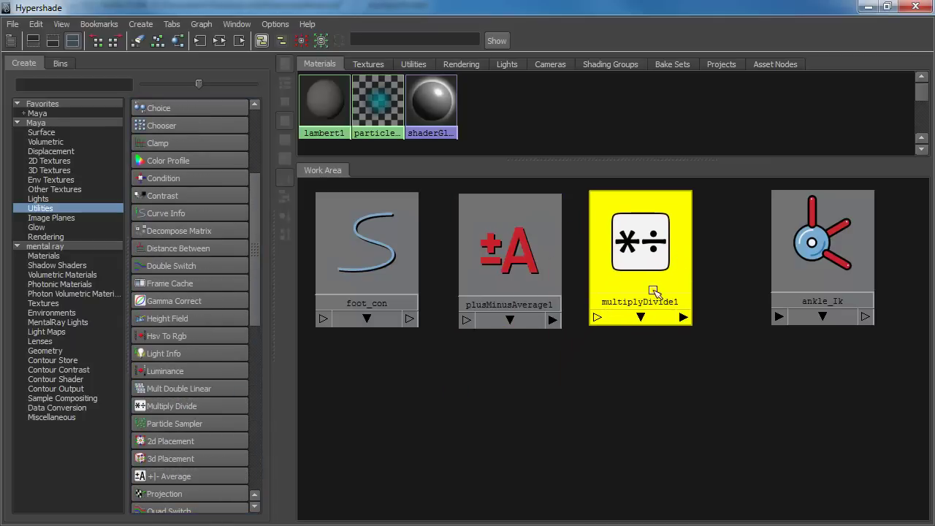
# Step: List the scene's utility nodes and tidy the spacing of foot_con, plusMinusAverage1 and multiplyDivide1 in the work area
pyautogui.click(413, 65)
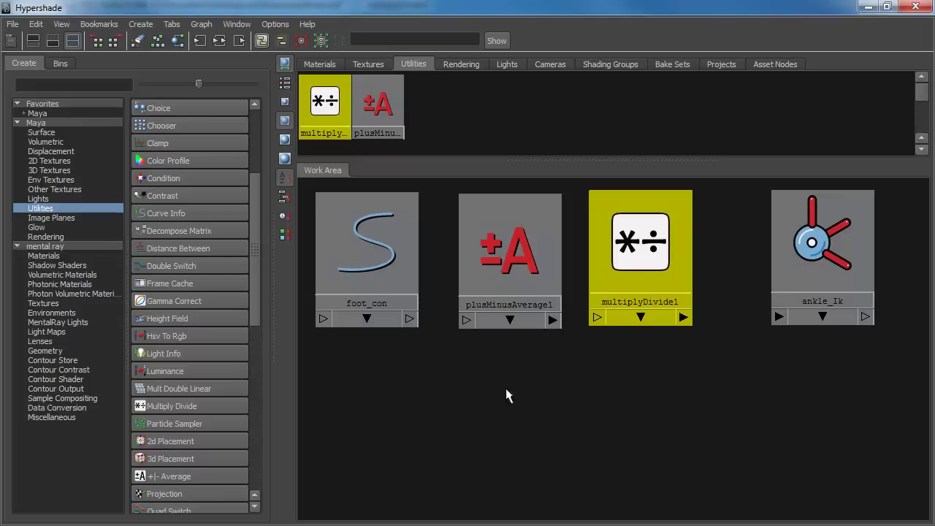
pyautogui.click(535, 392)
pyautogui.moveTo(370, 281); pyautogui.dragTo(356, 282)
pyautogui.moveTo(504, 266); pyautogui.dragTo(509, 268)
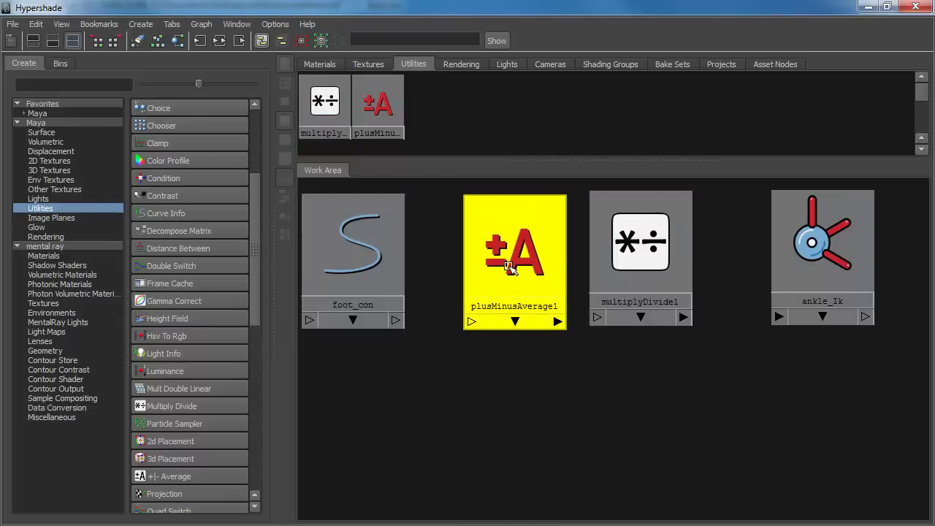
pyautogui.moveTo(630, 262); pyautogui.dragTo(635, 267)
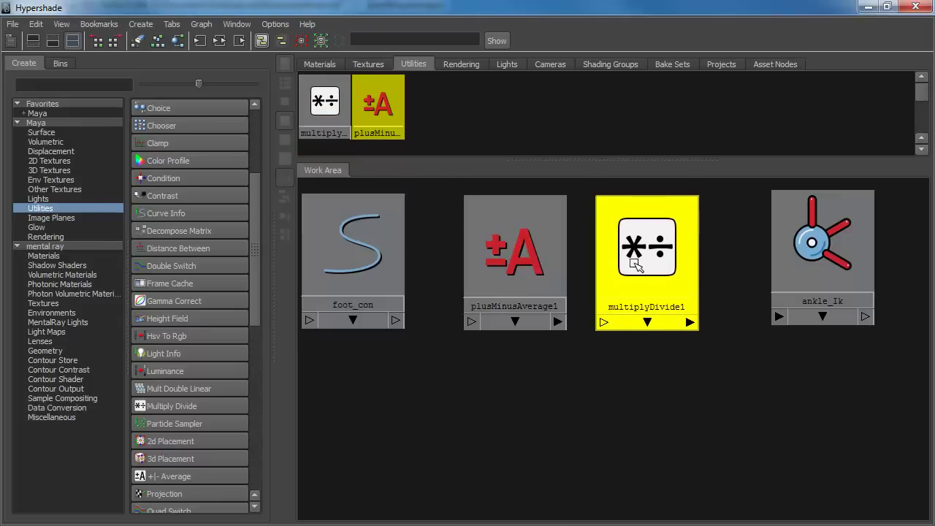
# Step: Connect foot_con's compensate output to input1D[0] of plusMinusAverage1
pyautogui.click(395, 319)
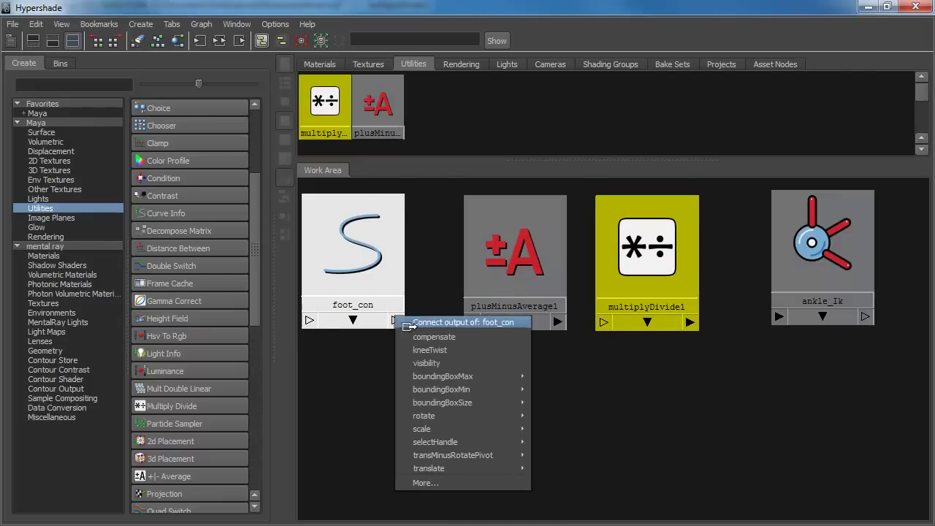
pyautogui.click(424, 336)
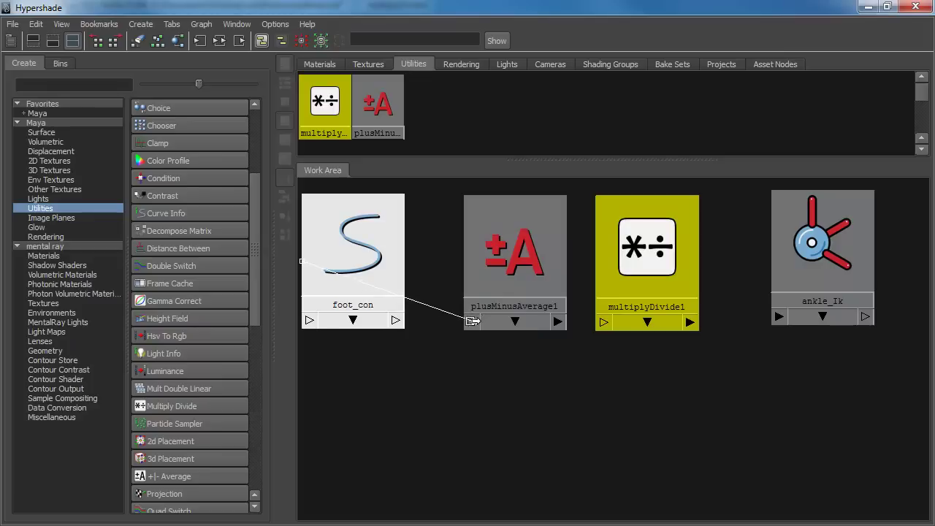
pyautogui.click(469, 322)
pyautogui.moveTo(544, 360)
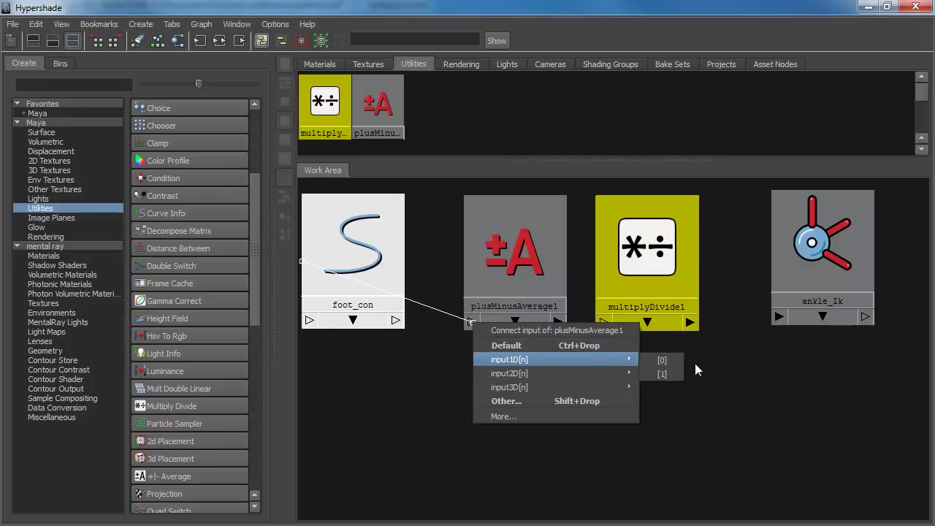
pyautogui.click(662, 360)
# Step: Connect foot_con's kneeTwist output to input1D[1] of plusMinusAverage1
pyautogui.click(395, 324)
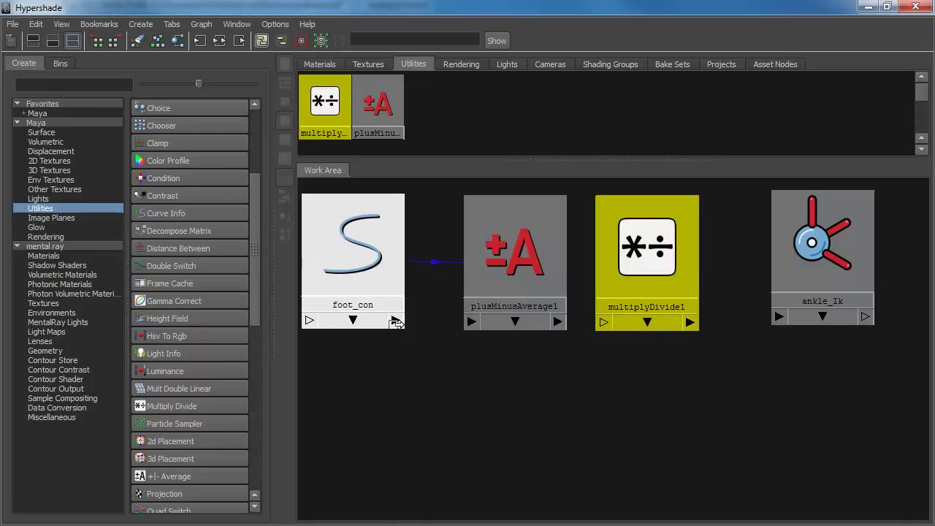
pyautogui.click(395, 322)
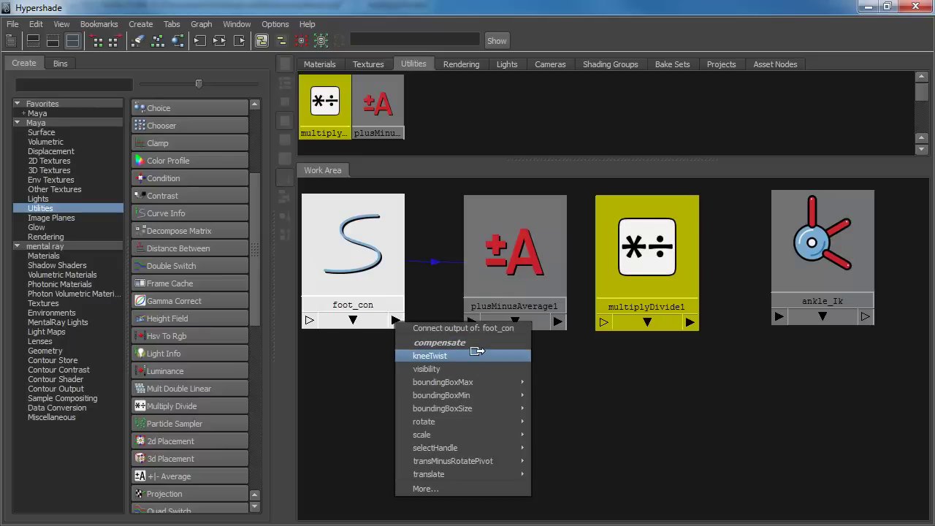
pyautogui.click(475, 354)
pyautogui.click(473, 322)
pyautogui.moveTo(555, 358)
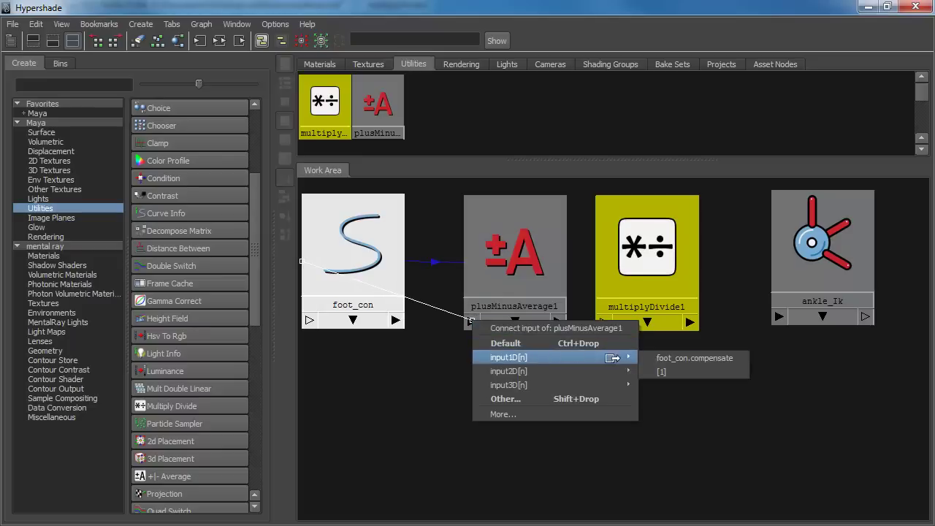
pyautogui.click(691, 371)
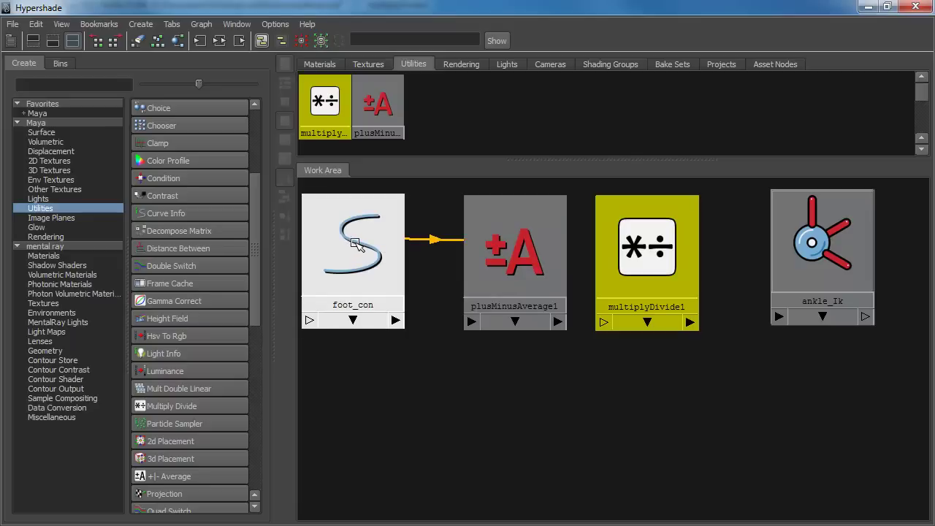
# Step: Examine foot_con's Knee Twist and Compensate attributes and the whole leg in the viewport, and return to the Hypershade
pyautogui.click(916, 6)
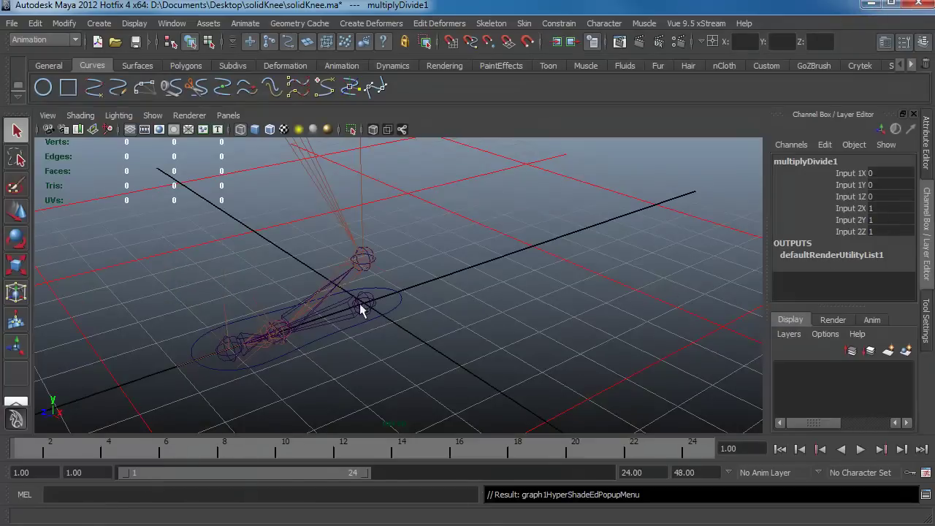
pyautogui.click(393, 298)
pyautogui.moveTo(910, 223); pyautogui.dragTo(901, 254)
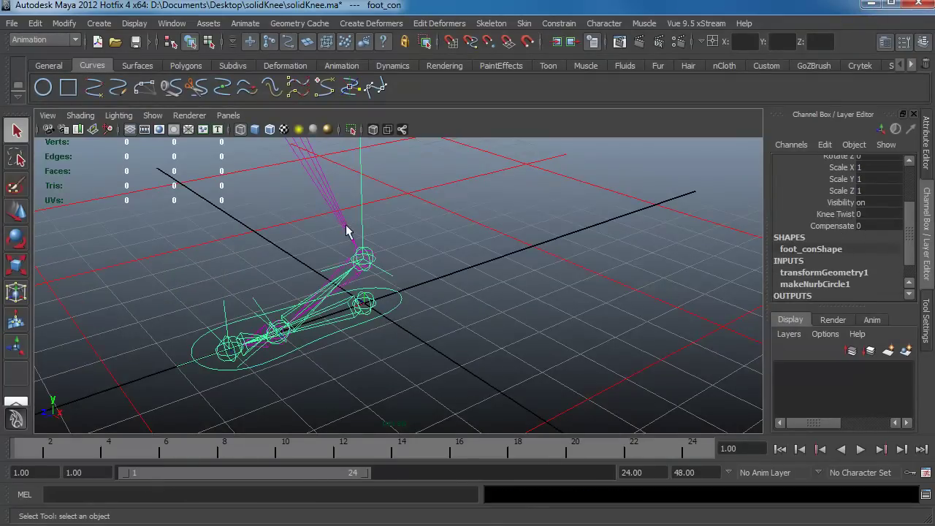
pyautogui.moveTo(369, 272)
pyautogui.keyDown('alt'); pyautogui.mouseDown()
pyautogui.moveTo(328, 236)
pyautogui.moveTo(417, 326)
pyautogui.moveTo(355, 268)
pyautogui.moveTo(415, 263)
pyautogui.moveTo(365, 271)
pyautogui.mouseUp(); pyautogui.keyUp('alt')
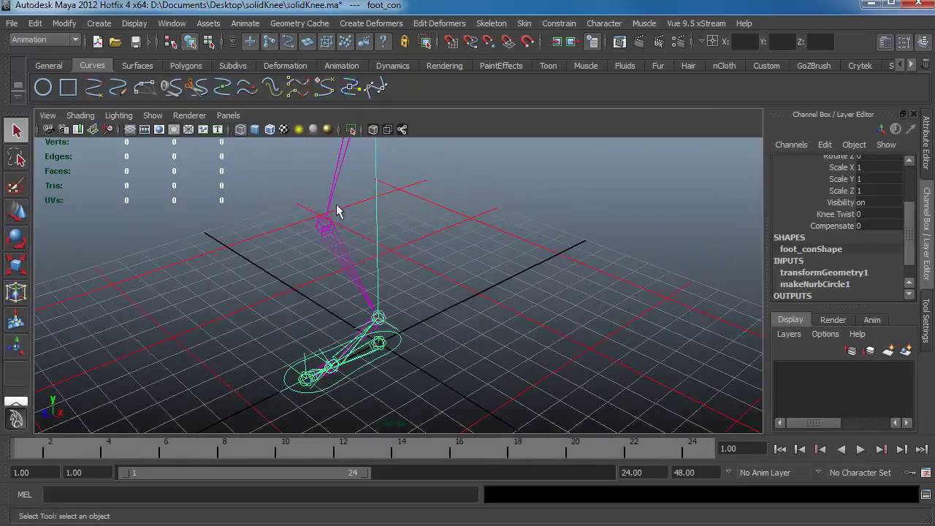
pyautogui.keyDown('alt'); pyautogui.moveTo(372, 236); pyautogui.dragTo(341, 261); pyautogui.keyUp('alt')
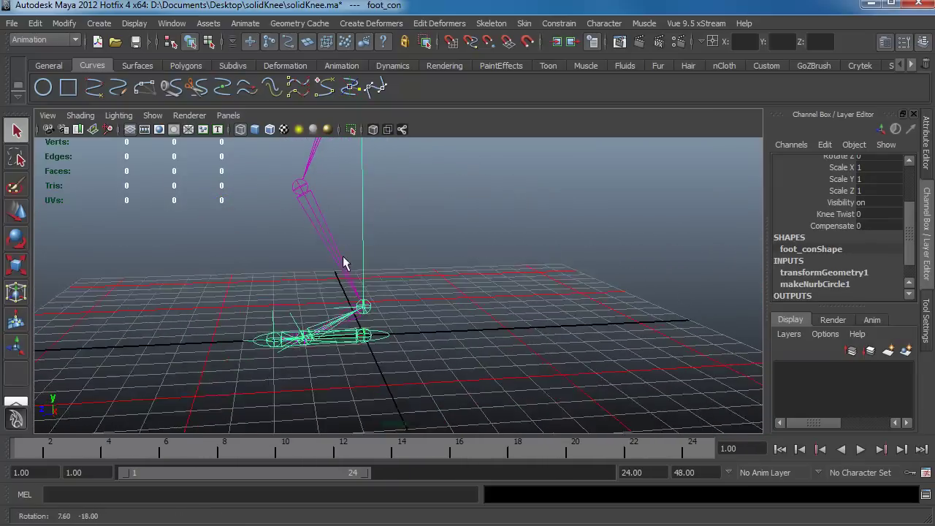
pyautogui.keyDown('alt'); pyautogui.moveTo(340, 260); pyautogui.dragTo(337, 303, button='middle'); pyautogui.keyUp('alt')
pyautogui.scroll(-5, 358, 296)
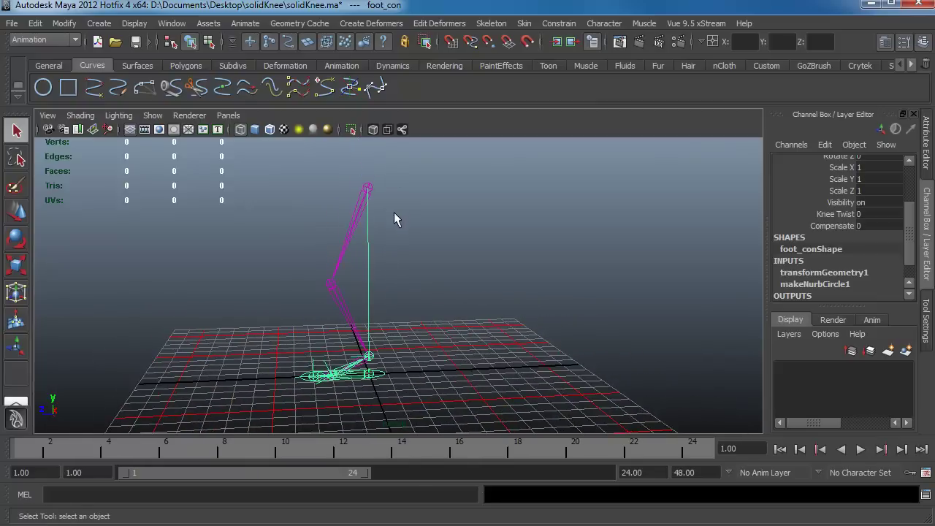
pyautogui.keyDown('alt'); pyautogui.moveTo(394, 213); pyautogui.dragTo(385, 265); pyautogui.keyUp('alt')
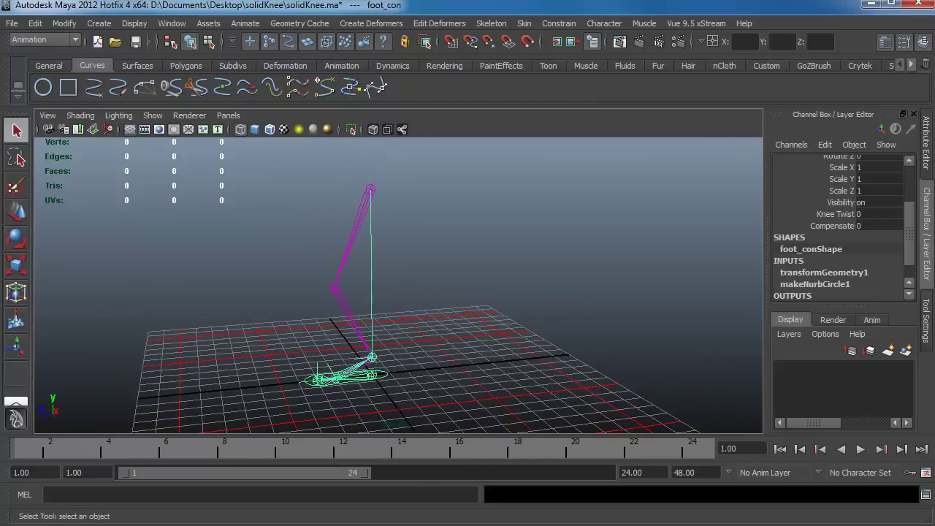
pyautogui.hotkey('alt', 'Tab')
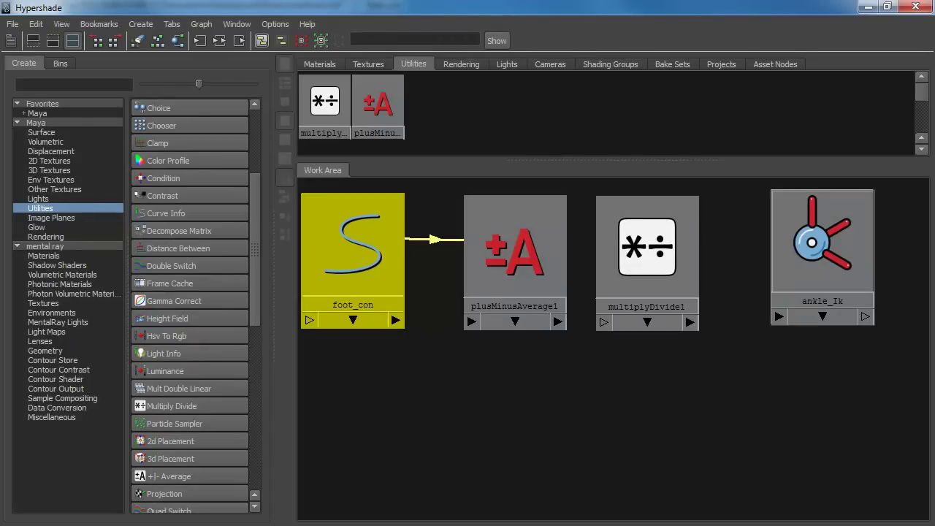
# Step: Connect plusMinusAverage1's output1D to input1X of multiplyDivide1
pyautogui.click(557, 321)
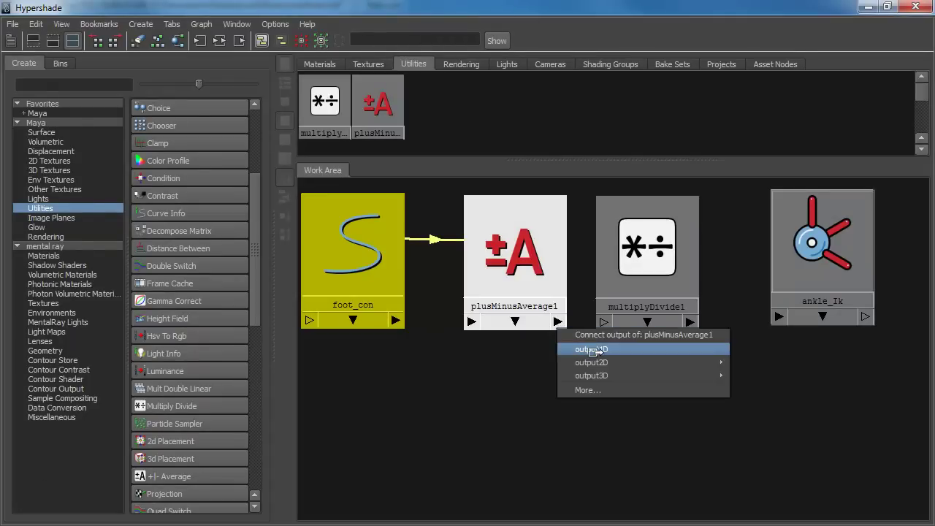
pyautogui.click(593, 349)
pyautogui.click(603, 321)
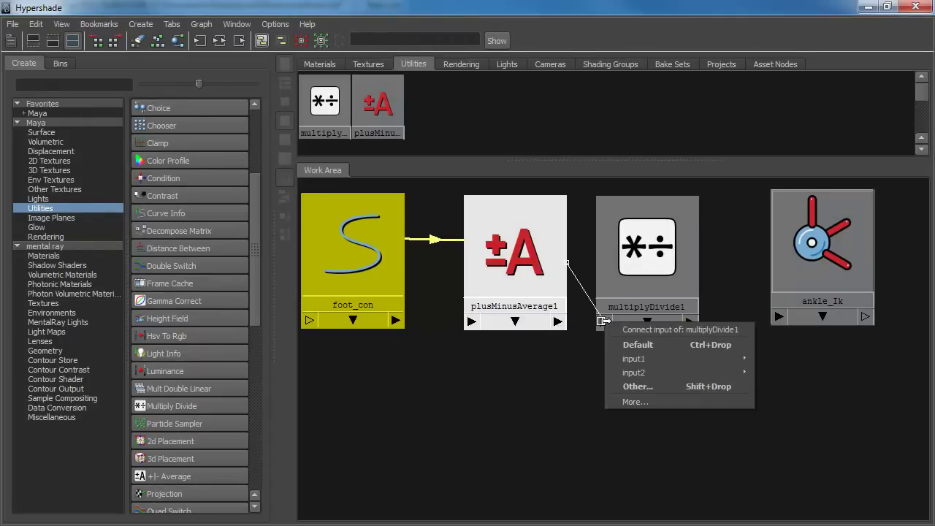
pyautogui.moveTo(671, 354)
pyautogui.click(785, 359)
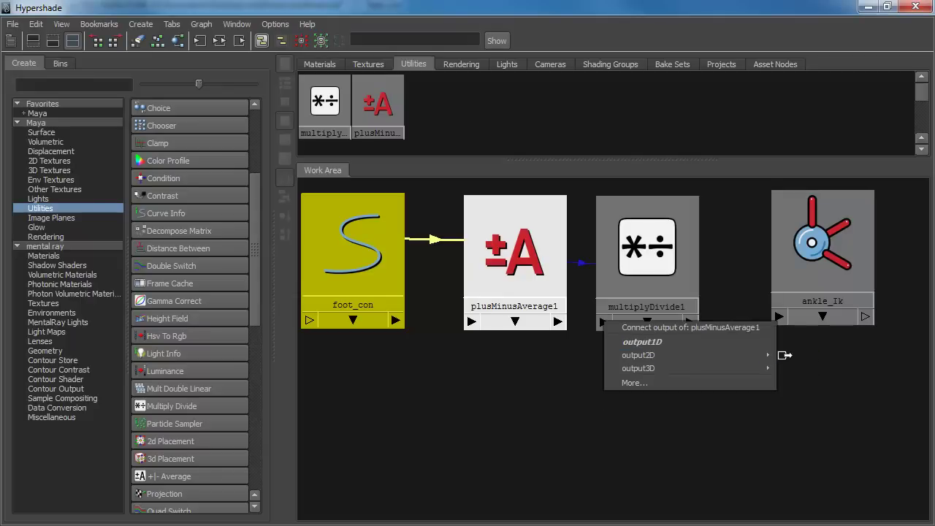
pyautogui.press('Escape')
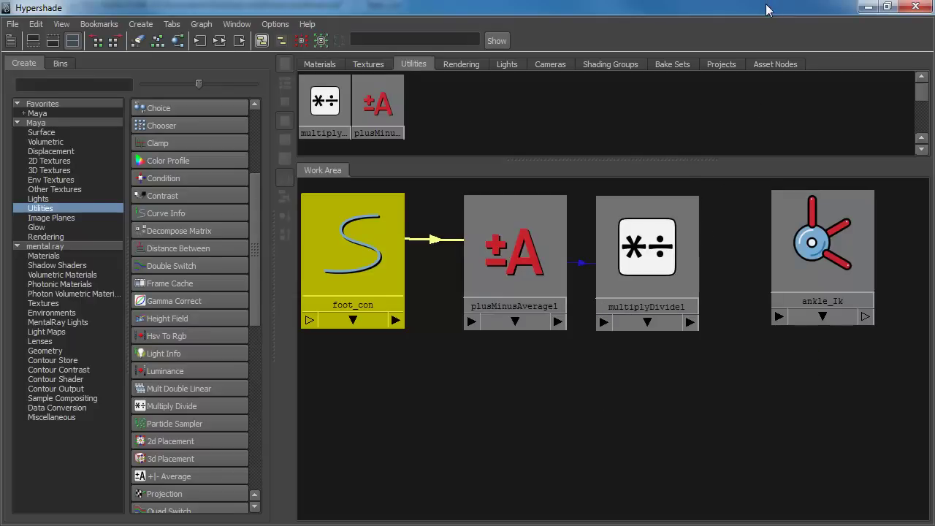
# Step: Connect multiplyDivide1's outputX to the twist input of ankle_Ik
pyautogui.moveTo(767, 10); pyautogui.dragTo(530, 25)
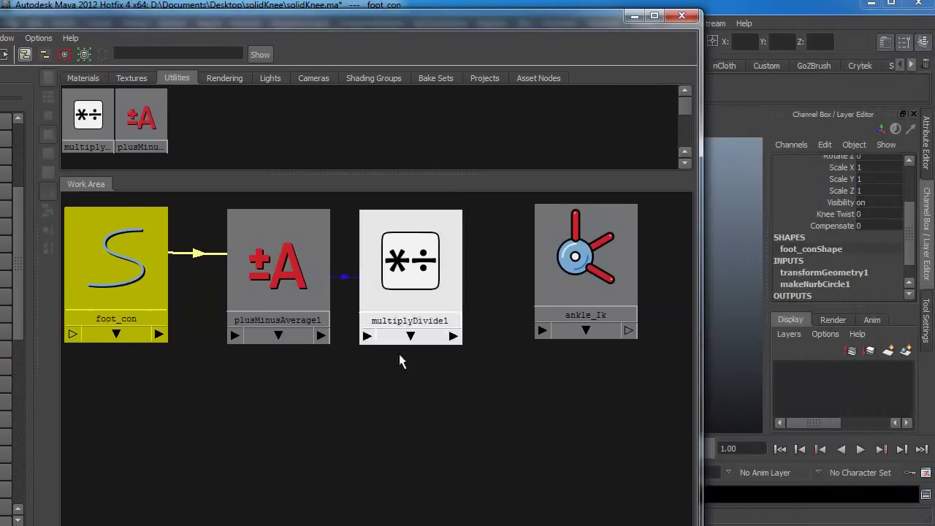
pyautogui.click(453, 337)
pyautogui.moveTo(588, 363)
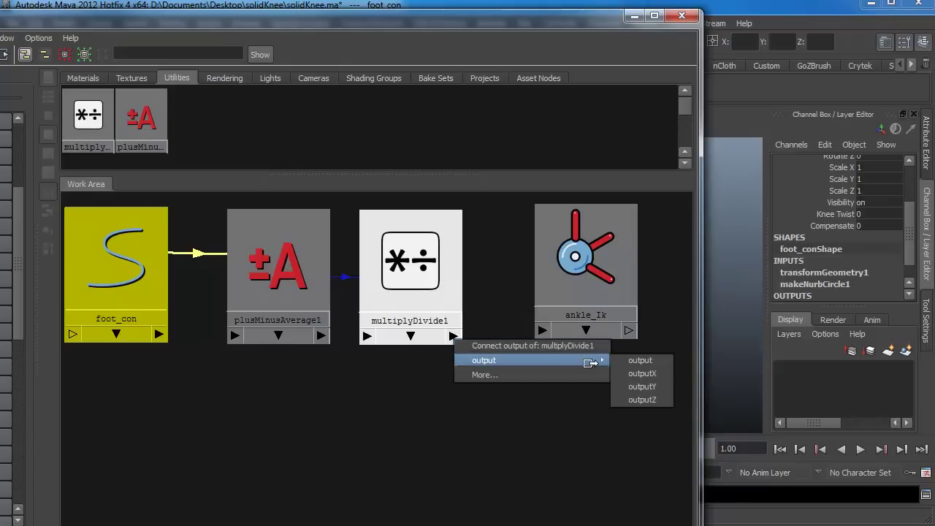
pyautogui.click(643, 373)
pyautogui.click(545, 329)
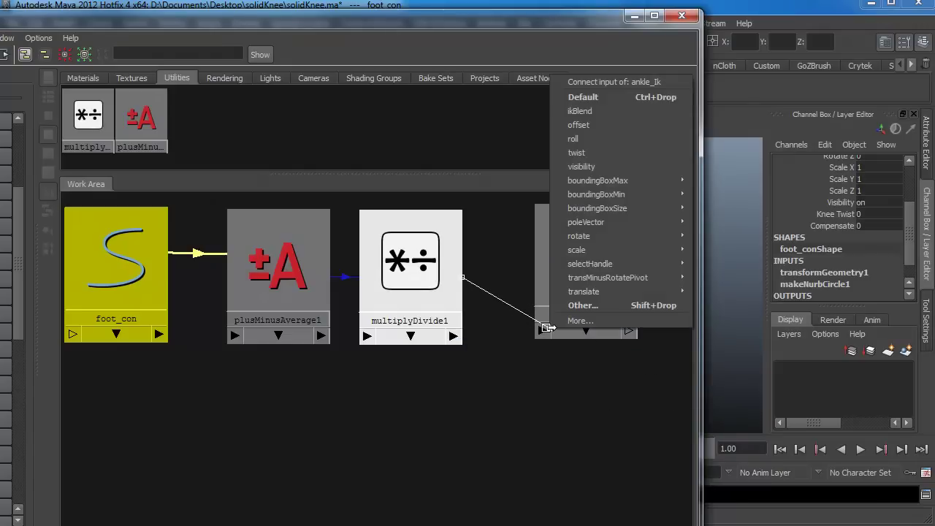
pyautogui.moveTo(595, 280)
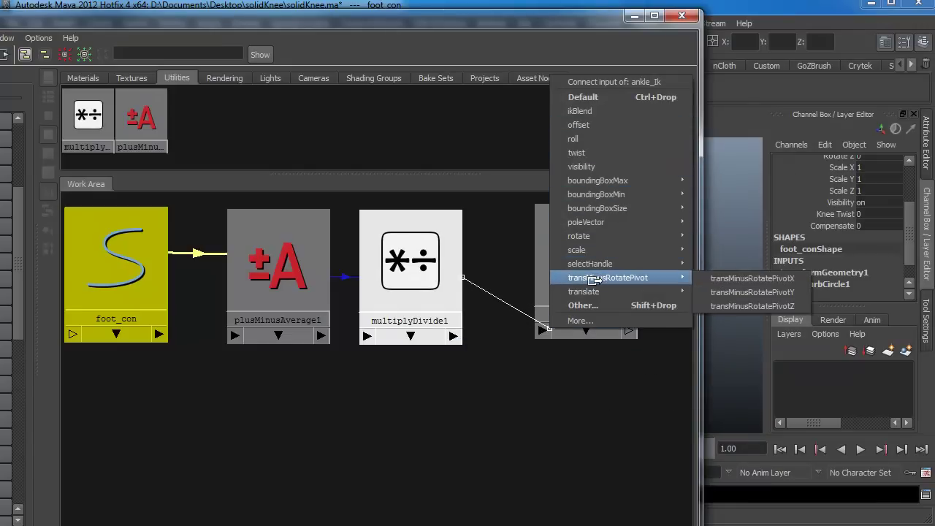
pyautogui.click(588, 155)
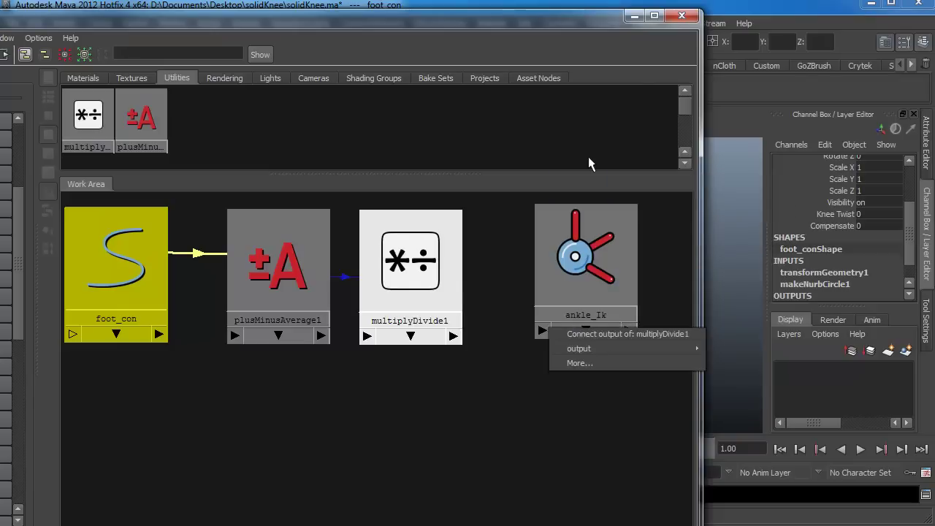
# Step: Test how varying foot_con's Compensate turns the knee in the viewport, and undo the change
pyautogui.click(635, 15)
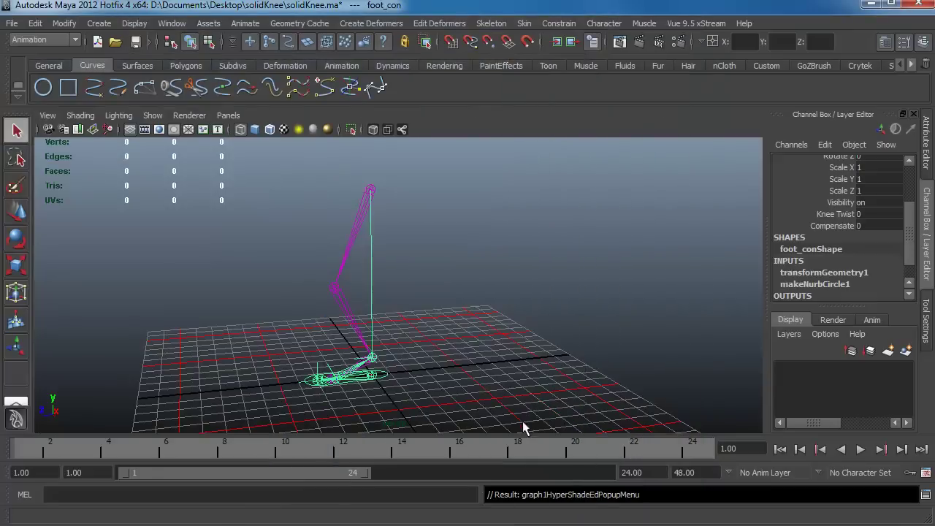
pyautogui.moveTo(502, 309)
pyautogui.keyDown('alt'); pyautogui.mouseDown()
pyautogui.moveTo(512, 317)
pyautogui.moveTo(501, 372)
pyautogui.moveTo(494, 310)
pyautogui.mouseUp(); pyautogui.keyUp('alt')
pyautogui.click(841, 214)
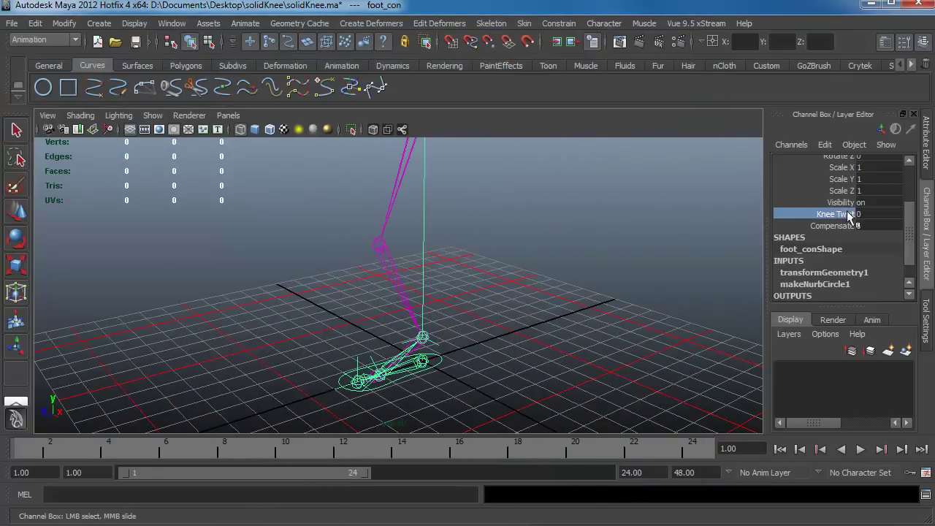
pyautogui.moveTo(508, 261); pyautogui.dragTo(219, 257, button='middle')
pyautogui.click(833, 226)
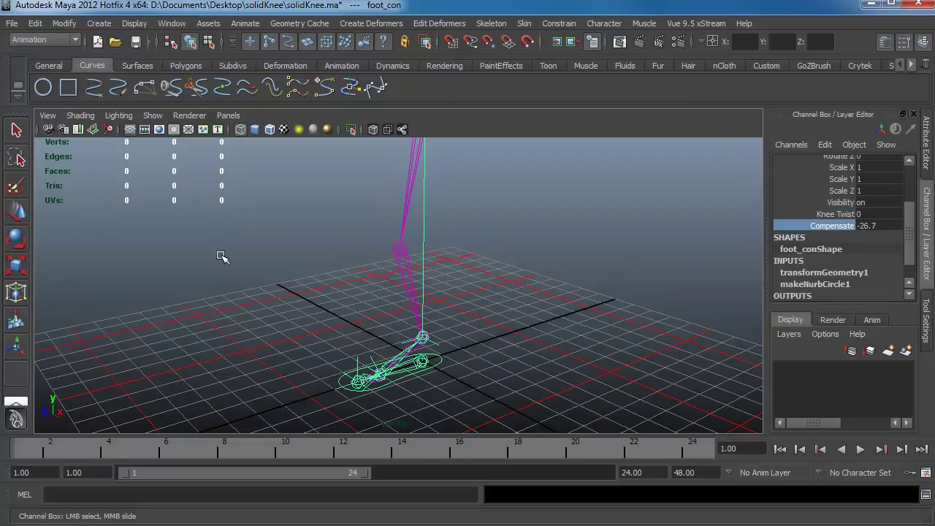
pyautogui.press('z')
# Step: Test how varying foot_con's Knee Twist turns the knee, and undo the change
pyautogui.keyDown('alt'); pyautogui.moveTo(386, 268); pyautogui.dragTo(395, 282); pyautogui.keyUp('alt')
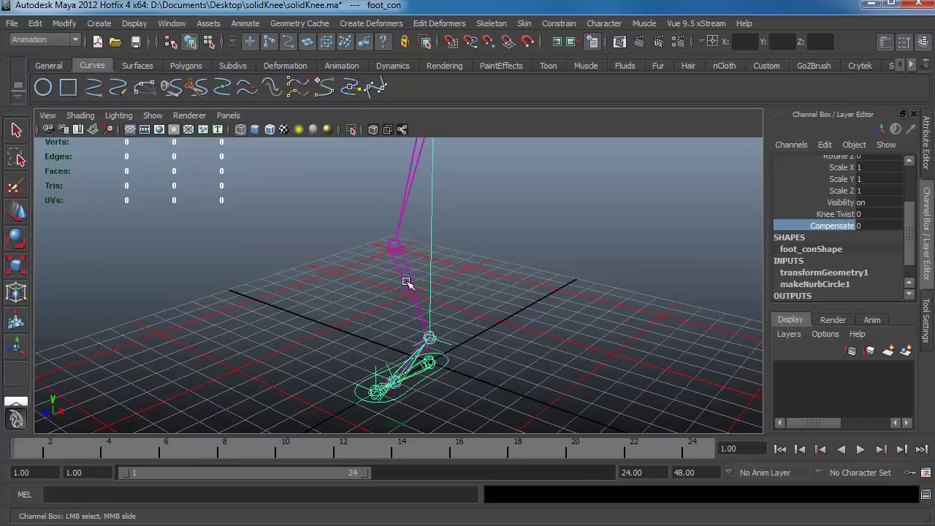
pyautogui.click(833, 214)
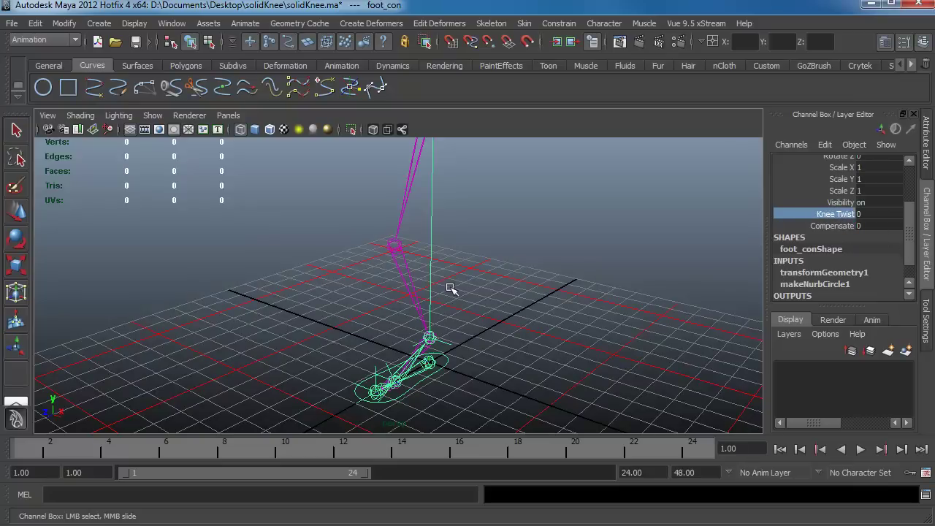
pyautogui.moveTo(452, 289); pyautogui.dragTo(305, 278, button='middle')
pyautogui.hotkey('ctrl', 'z')
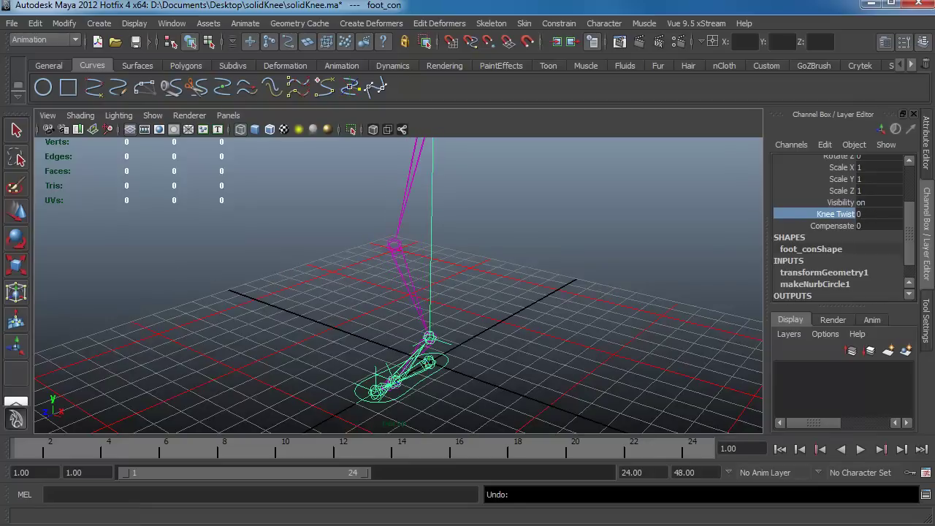
# Step: Set the first Input 2 value of multiplyDivide1 to -1 to invert the twist direction
pyautogui.hotkey('alt', 'Tab')
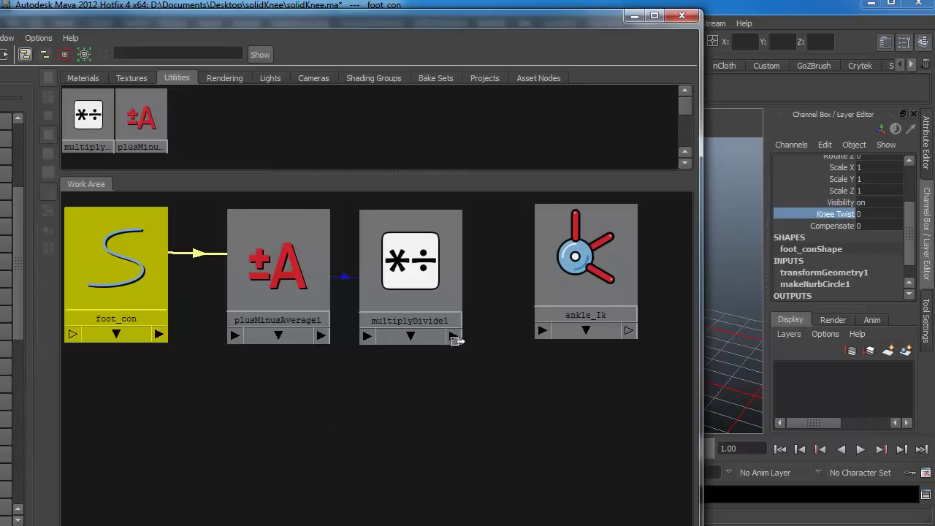
pyautogui.doubleClick(407, 257)
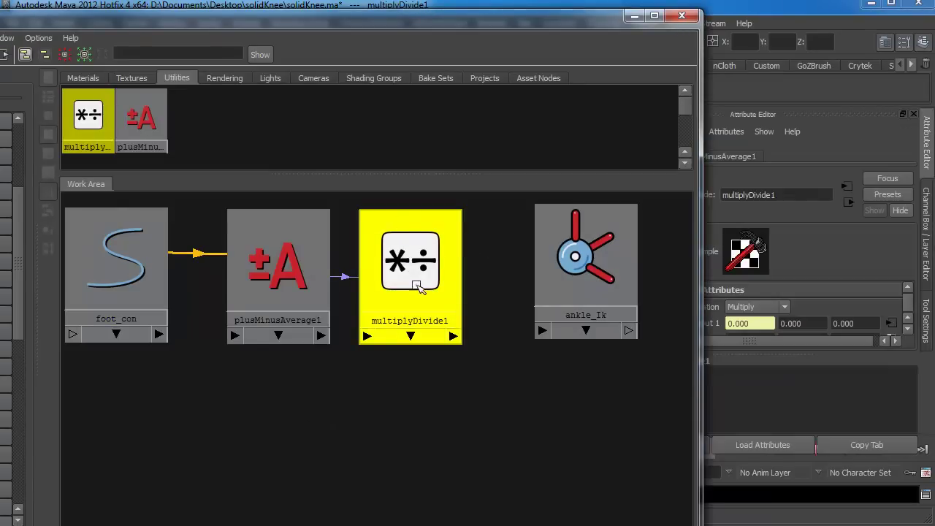
pyautogui.moveTo(552, 32); pyautogui.dragTo(459, 36)
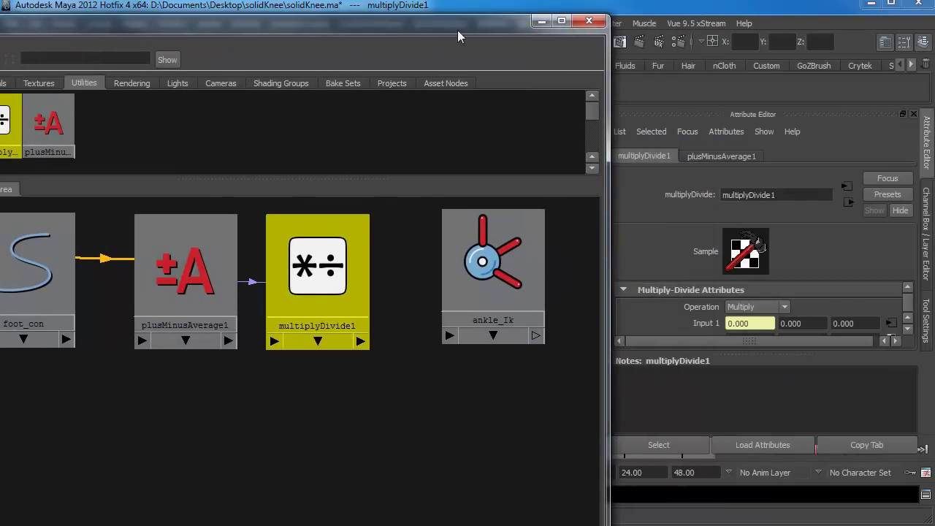
pyautogui.moveTo(800, 119); pyautogui.dragTo(787, 49)
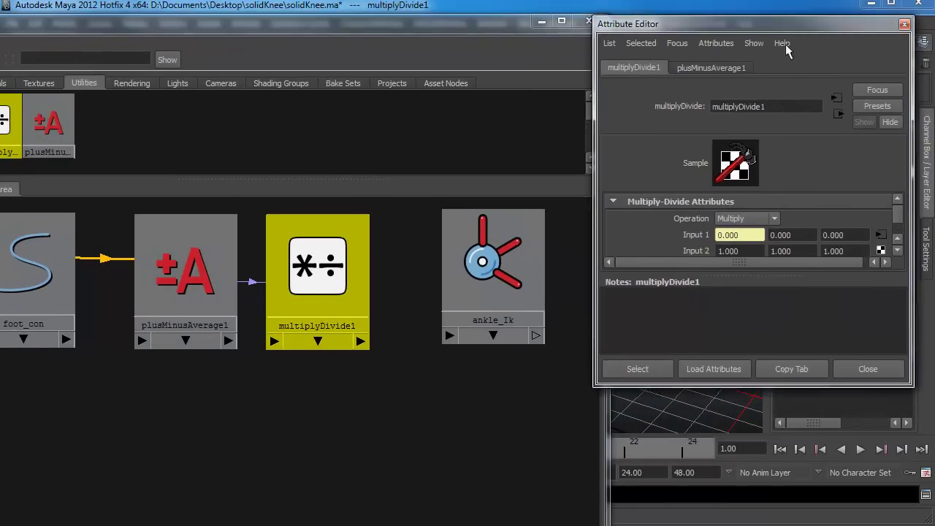
pyautogui.moveTo(786, 385); pyautogui.dragTo(786, 473)
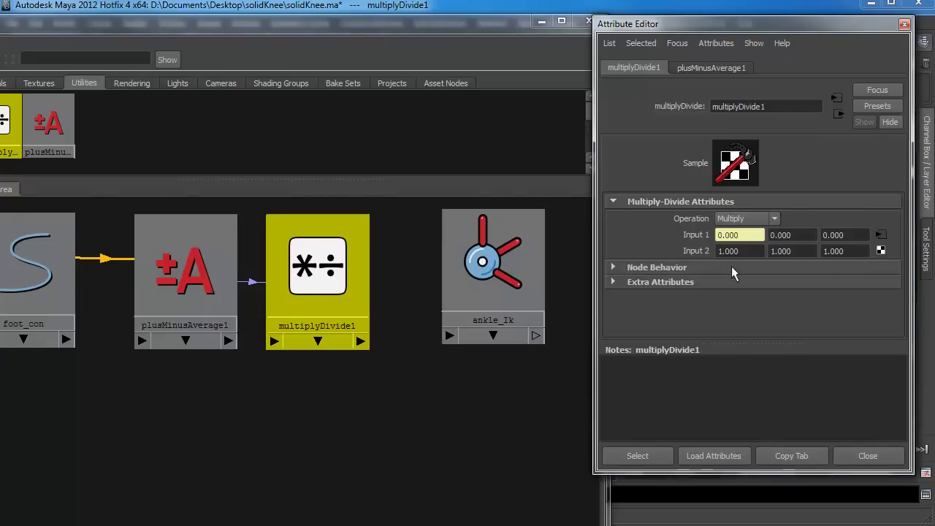
pyautogui.click(718, 251)
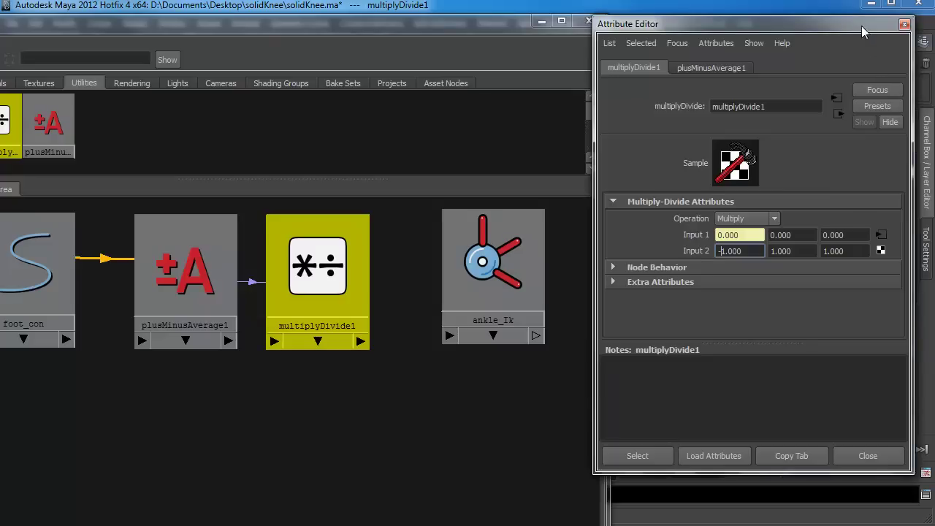
pyautogui.moveTo(854, 26); pyautogui.dragTo(853, 138)
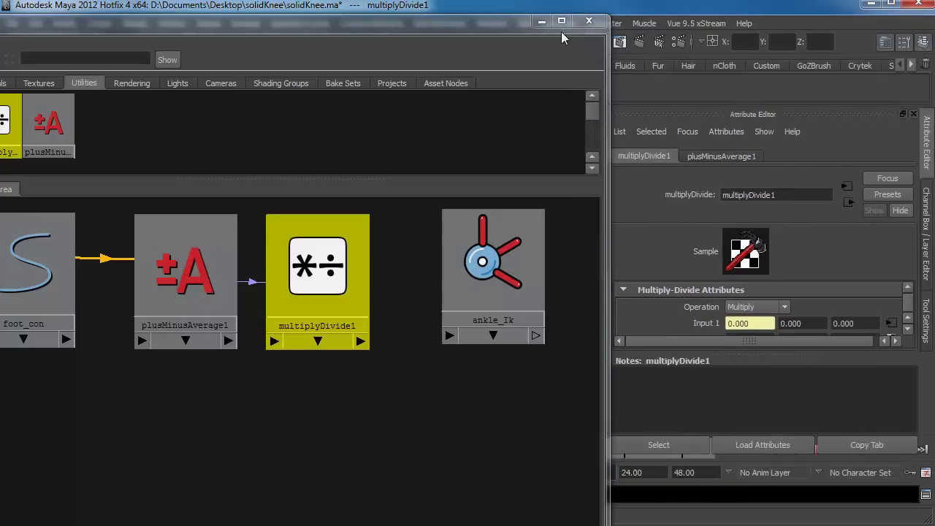
# Step: Select foot_con and test its Knee Twist again with the inverted multiplier, leaving the attribute at 0
pyautogui.click(542, 20)
pyautogui.click(357, 345)
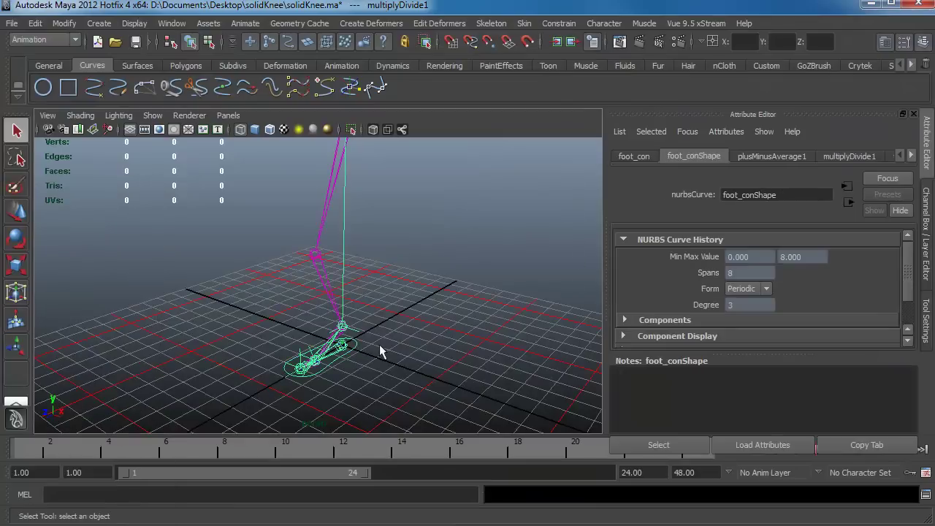
pyautogui.click(928, 257)
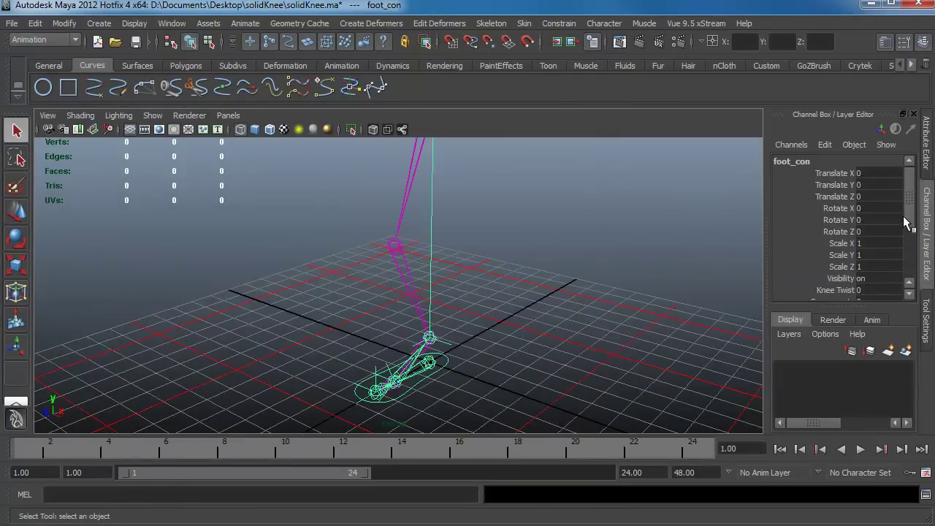
pyautogui.moveTo(909, 224); pyautogui.dragTo(911, 254)
pyautogui.click(848, 208)
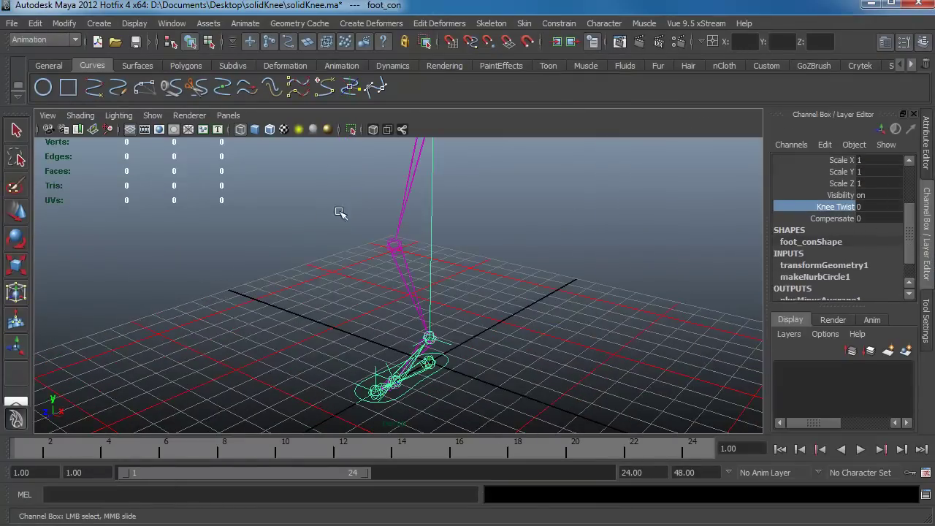
pyautogui.moveTo(297, 237); pyautogui.dragTo(304, 265, button='middle')
# Step: Try raising foot_con in the side view to bend the leg, undo the move and return to the perspective view
pyautogui.click(562, 351)
pyautogui.press('space')
pyautogui.moveTo(565, 327)
pyautogui.mouseDown()
pyautogui.moveTo(588, 328)
pyautogui.moveTo(573, 343)
pyautogui.mouseUp()
pyautogui.click(418, 342)
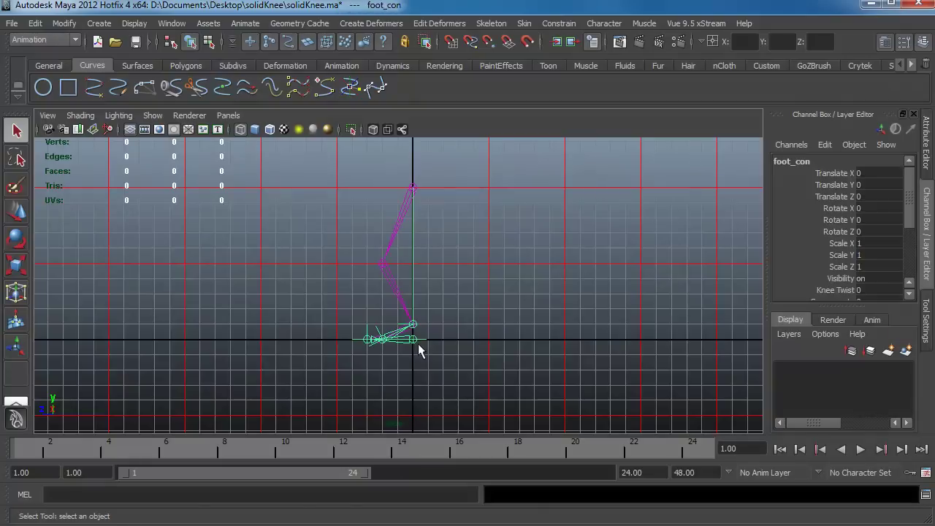
pyautogui.press('w')
pyautogui.moveTo(418, 343); pyautogui.dragTo(444, 194)
pyautogui.hotkey('ctrl', 'z')
pyautogui.press('space')
pyautogui.moveTo(489, 231); pyautogui.dragTo(490, 231)
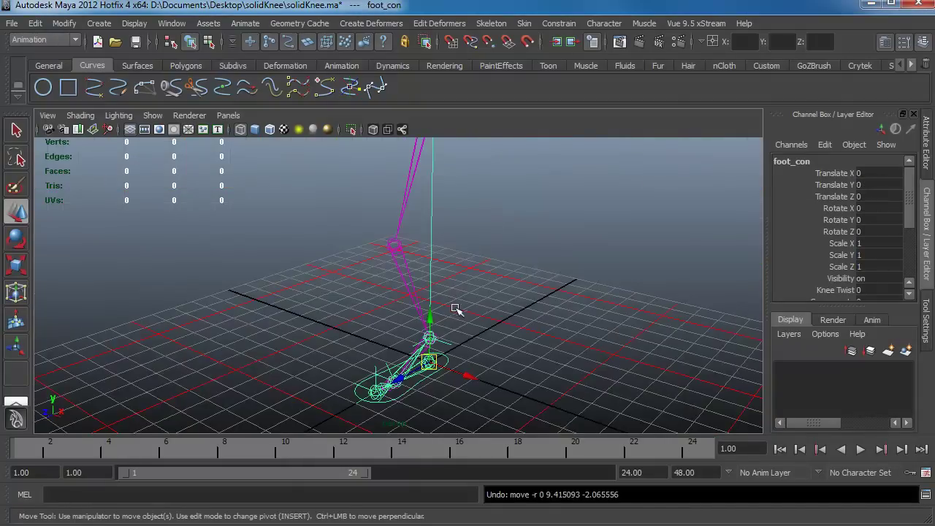
# Step: Set ankle_Ik's Pole Vector X to 1 and Pole Vector Z to 0
pyautogui.keyDown('alt'); pyautogui.moveTo(459, 309); pyautogui.dragTo(540, 372); pyautogui.keyUp('alt')
pyautogui.click(470, 350)
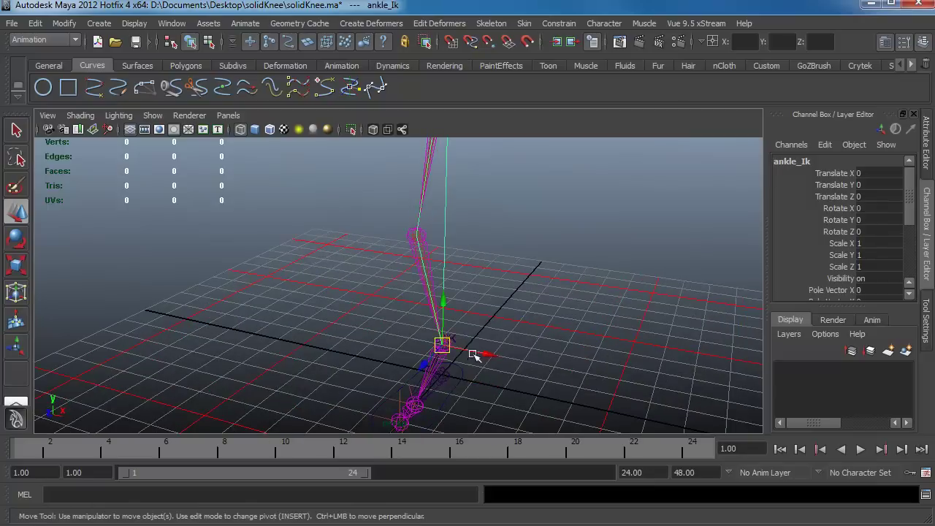
pyautogui.scroll(-2, 891, 256)
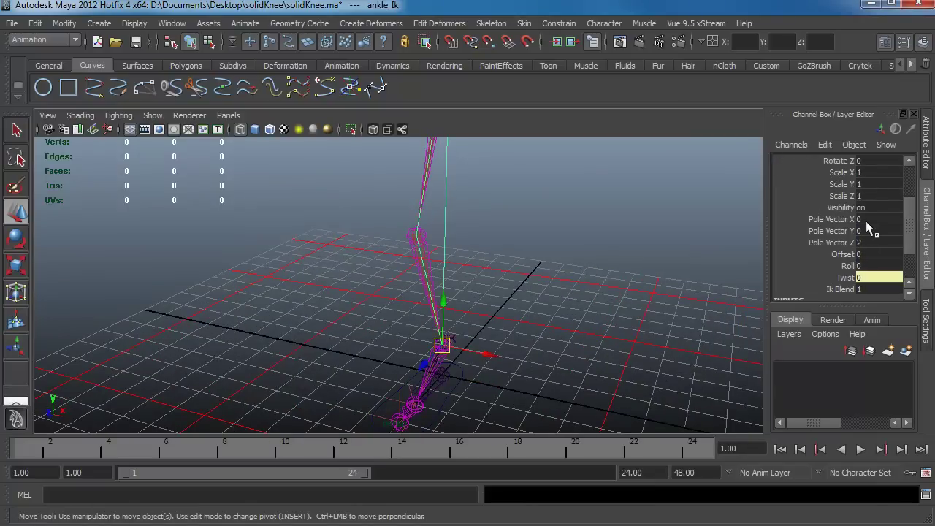
pyautogui.doubleClick(862, 220)
pyautogui.write('1')
pyautogui.press('Return')
pyautogui.click(862, 243)
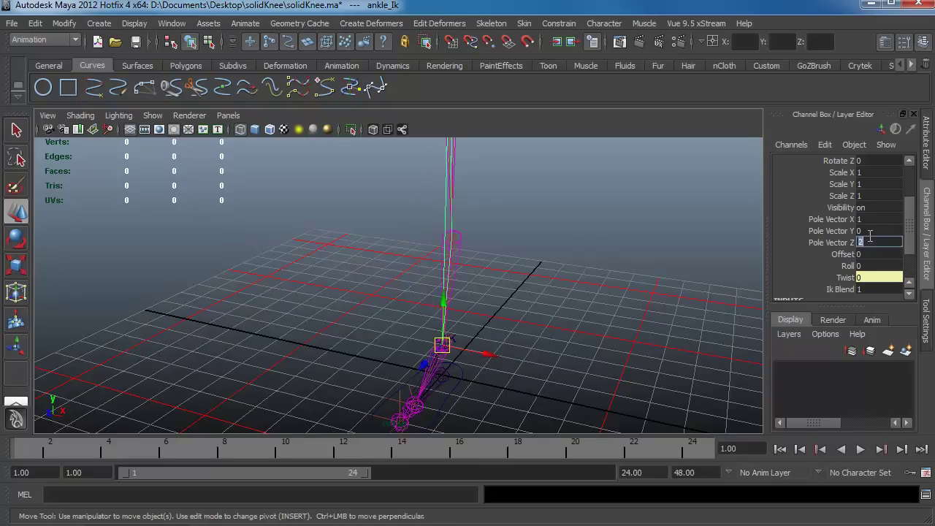
pyautogui.keyDown('shift'); pyautogui.click(870, 232); pyautogui.keyUp('shift')
pyautogui.doubleClick(870, 242)
pyautogui.write('0')
pyautogui.press('Return')
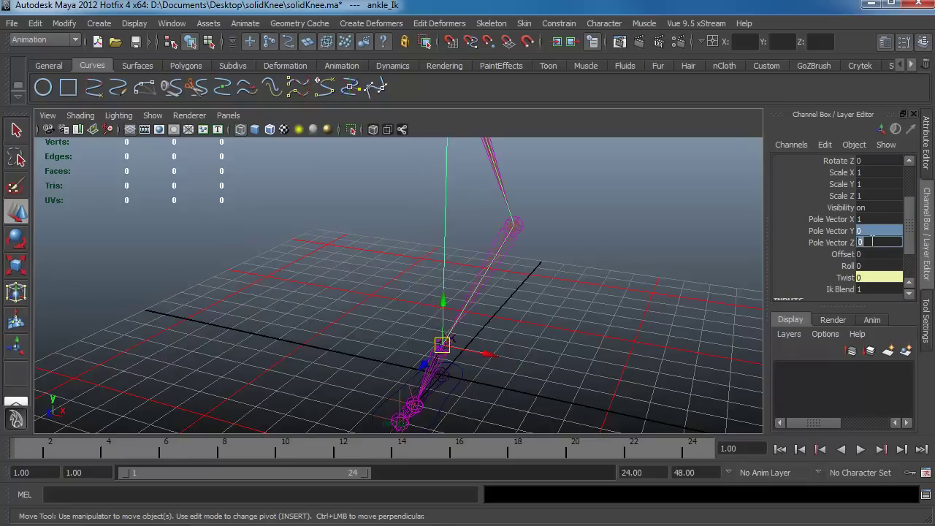
# Step: Set foot_con's Compensate to turn the knee forward, giving ankle_Ik a Twist of 90, and select ankle_Ik to check its channels
pyautogui.click(455, 382)
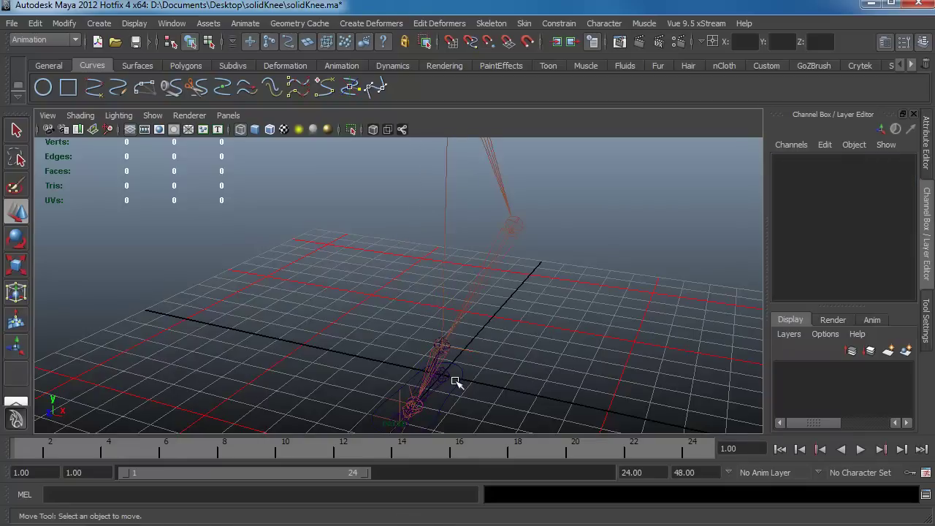
pyautogui.click(461, 378)
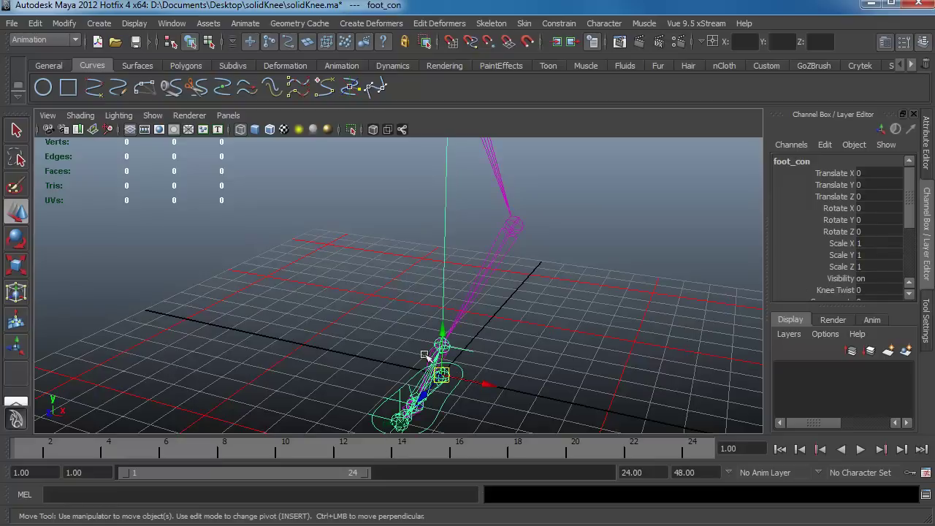
pyautogui.moveTo(910, 197); pyautogui.dragTo(911, 226)
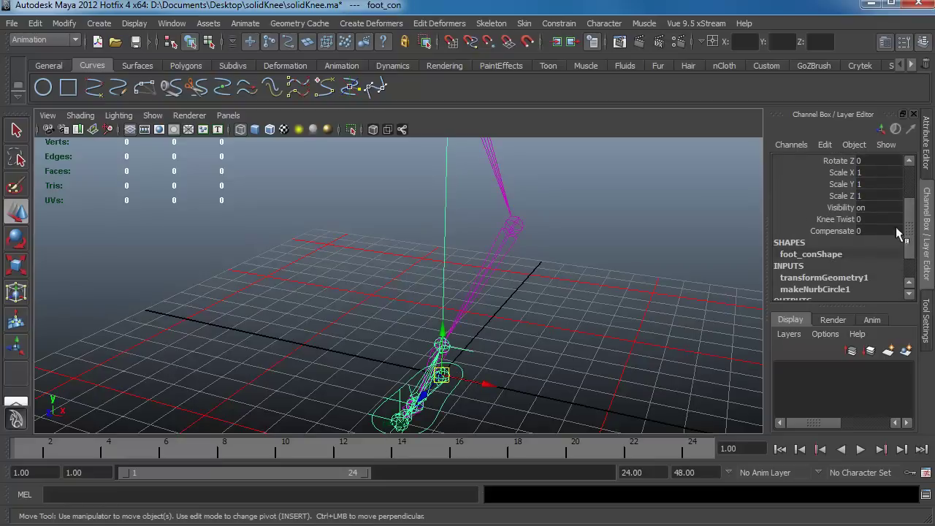
pyautogui.click(874, 232)
pyautogui.press('Return')
pyautogui.keyDown('alt'); pyautogui.moveTo(594, 334); pyautogui.dragTo(460, 312, button='right'); pyautogui.keyUp('alt')
pyautogui.click(432, 363)
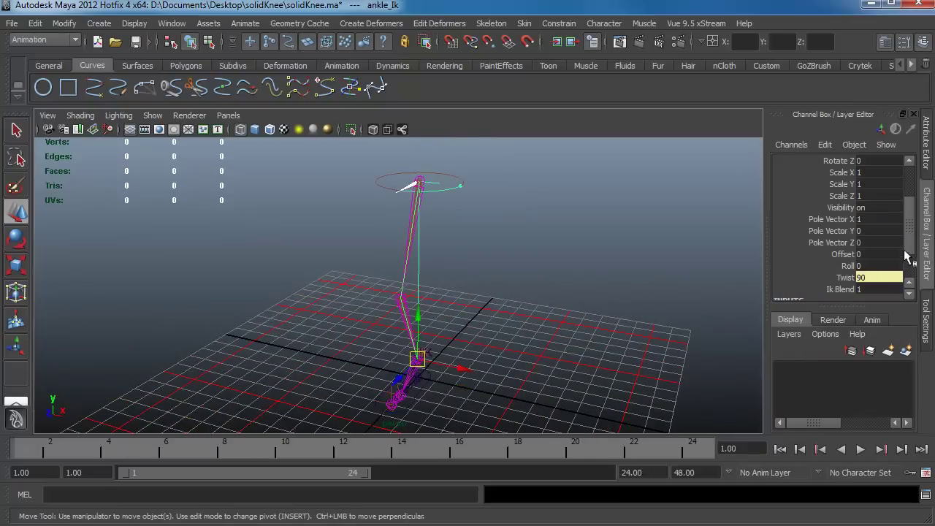
# Step: Examine ankle_Ik's channels and the knee's direction relative to the foot from several angles
pyautogui.moveTo(907, 238)
pyautogui.mouseDown()
pyautogui.moveTo(908, 254)
pyautogui.moveTo(912, 237)
pyautogui.mouseUp()
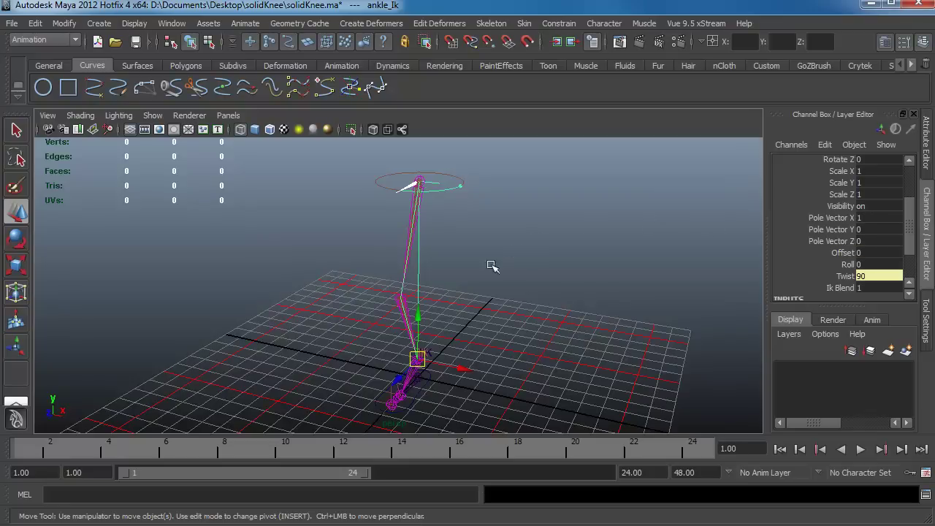
pyautogui.keyDown('alt'); pyautogui.moveTo(436, 272); pyautogui.dragTo(446, 225); pyautogui.keyUp('alt')
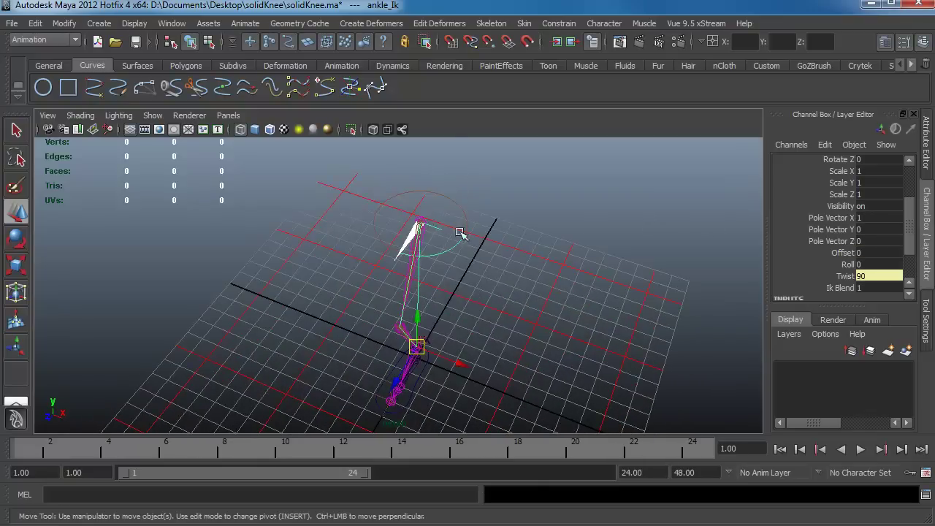
pyautogui.keyDown('alt'); pyautogui.moveTo(494, 248); pyautogui.dragTo(432, 273); pyautogui.keyUp('alt')
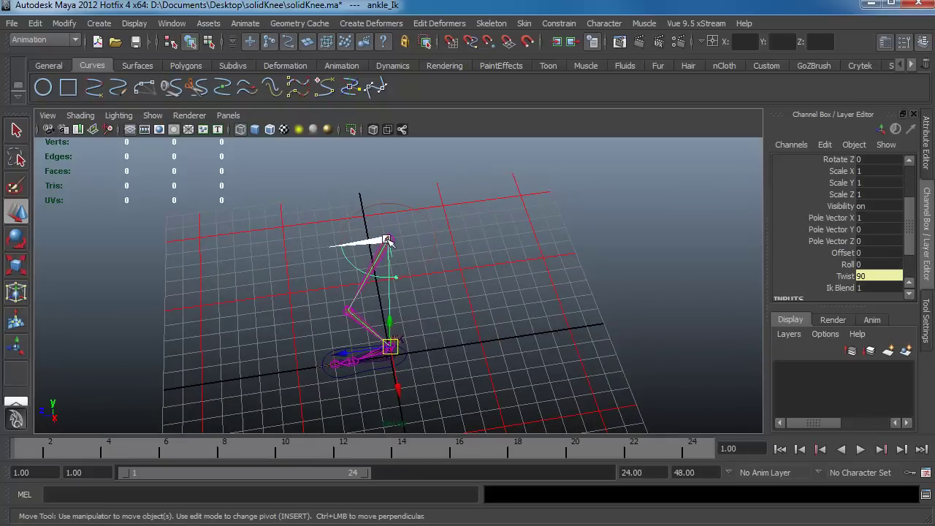
pyautogui.keyDown('alt'); pyautogui.moveTo(385, 282); pyautogui.dragTo(391, 245); pyautogui.keyUp('alt')
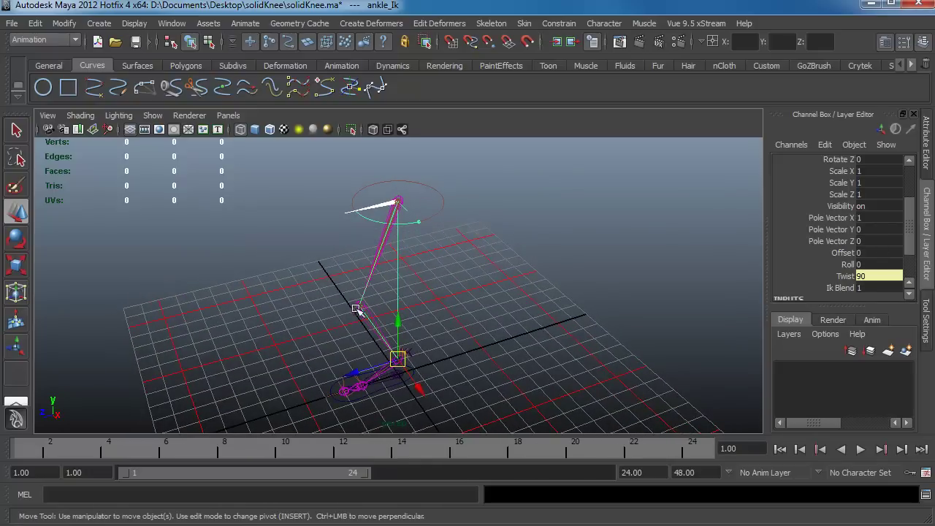
pyautogui.keyDown('alt'); pyautogui.moveTo(383, 275); pyautogui.dragTo(341, 297); pyautogui.keyUp('alt')
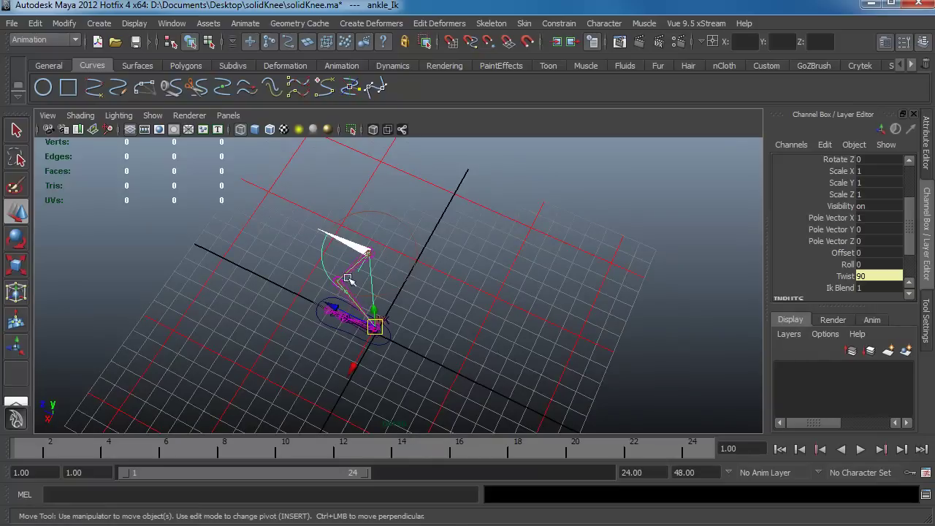
pyautogui.keyDown('alt'); pyautogui.moveTo(352, 283); pyautogui.dragTo(513, 271); pyautogui.keyUp('alt')
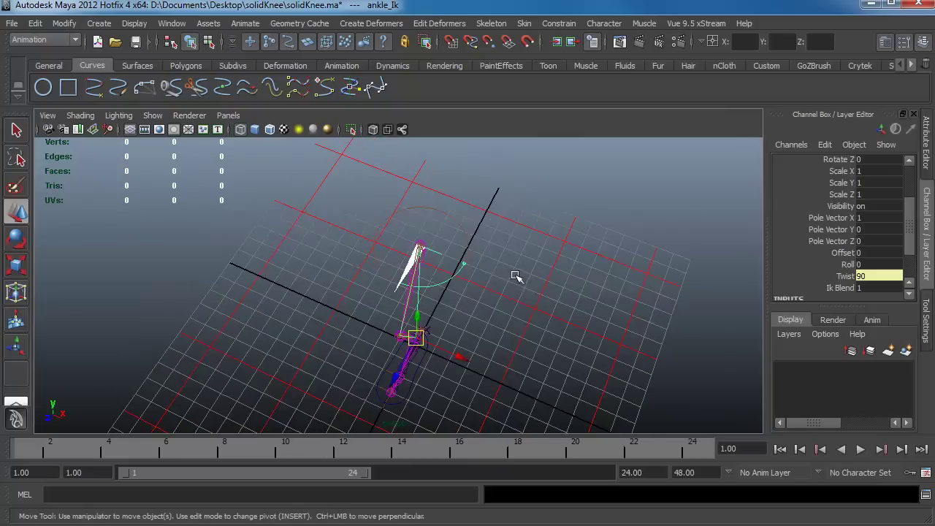
pyautogui.keyDown('alt'); pyautogui.moveTo(482, 335); pyautogui.dragTo(581, 295); pyautogui.keyUp('alt')
pyautogui.scroll(-2, 914, 259)
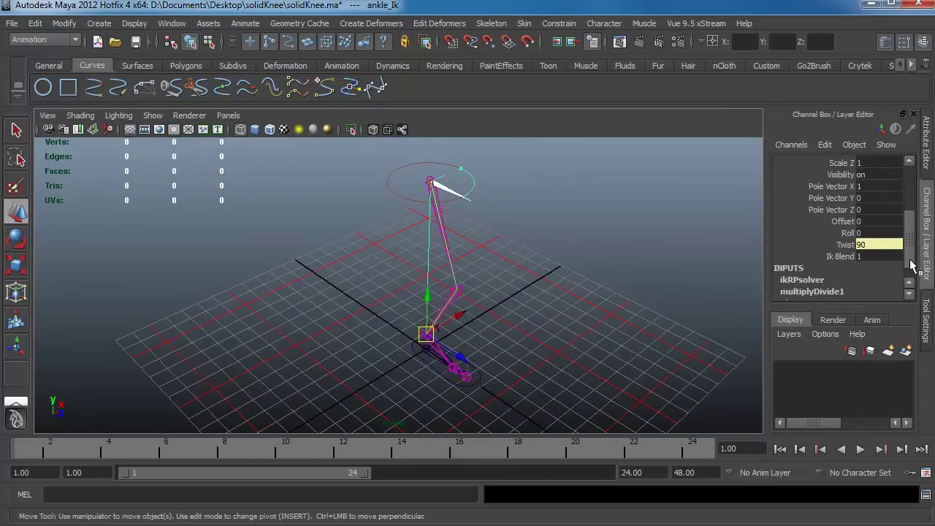
pyautogui.keyDown('alt'); pyautogui.moveTo(528, 237); pyautogui.dragTo(431, 284); pyautogui.keyUp('alt')
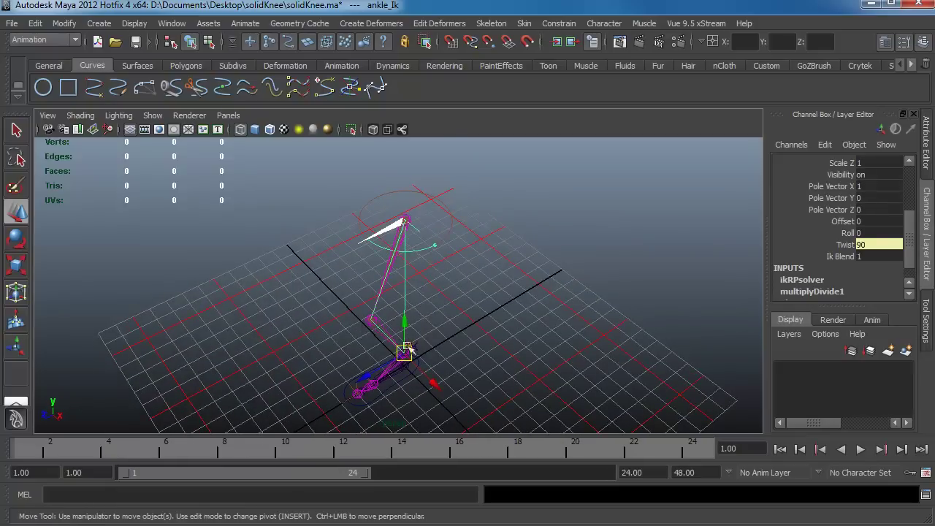
# Step: Select foot_con, test its Knee Twist with the compensated knee, and undo the twist
pyautogui.keyDown('alt'); pyautogui.moveTo(405, 350); pyautogui.dragTo(424, 382); pyautogui.keyUp('alt')
pyautogui.click(422, 380)
pyautogui.click(423, 380)
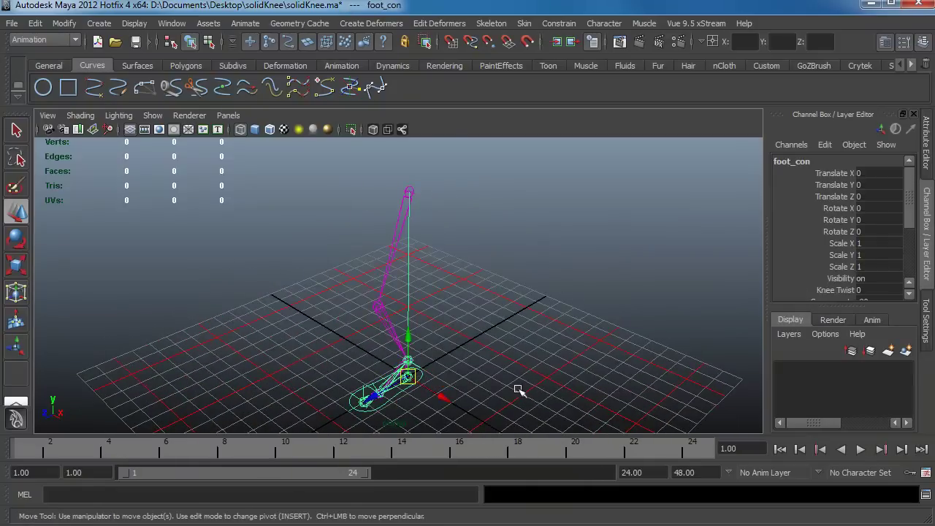
pyautogui.scroll(-3, 890, 245)
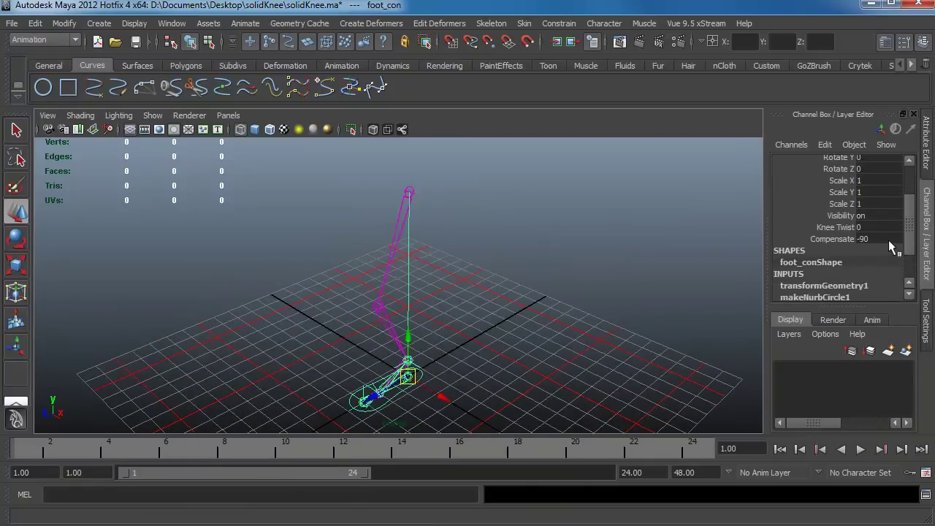
pyautogui.click(833, 227)
pyautogui.moveTo(463, 262); pyautogui.dragTo(547, 305, button='middle')
pyautogui.hotkey('ctrl', 'z')
pyautogui.keyDown('alt'); pyautogui.moveTo(478, 323); pyautogui.dragTo(507, 305); pyautogui.keyUp('alt')
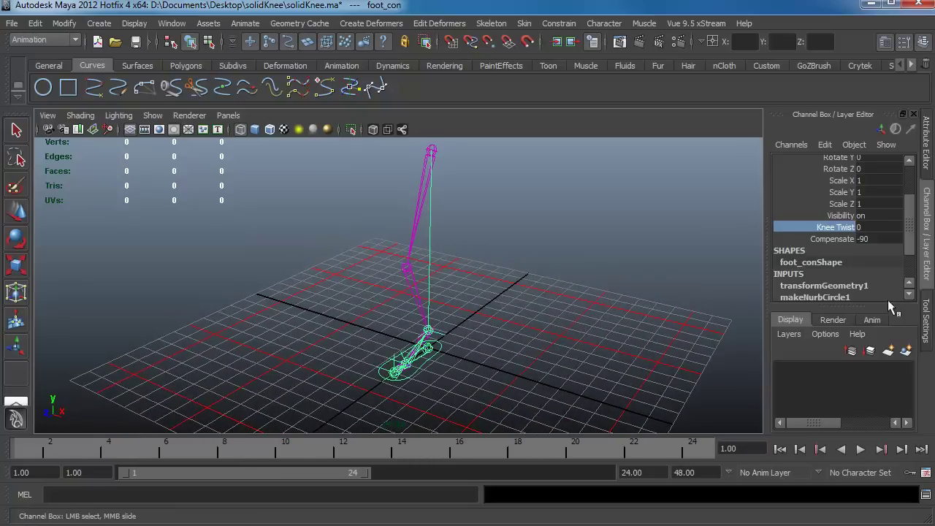
# Step: Lock and hide foot_con's Compensate attribute
pyautogui.click(841, 241)
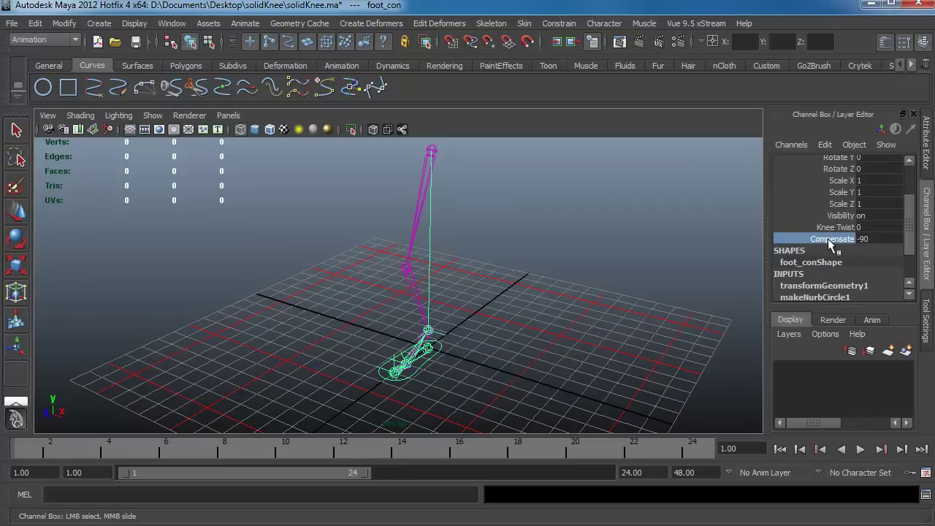
pyautogui.rightClick(829, 239)
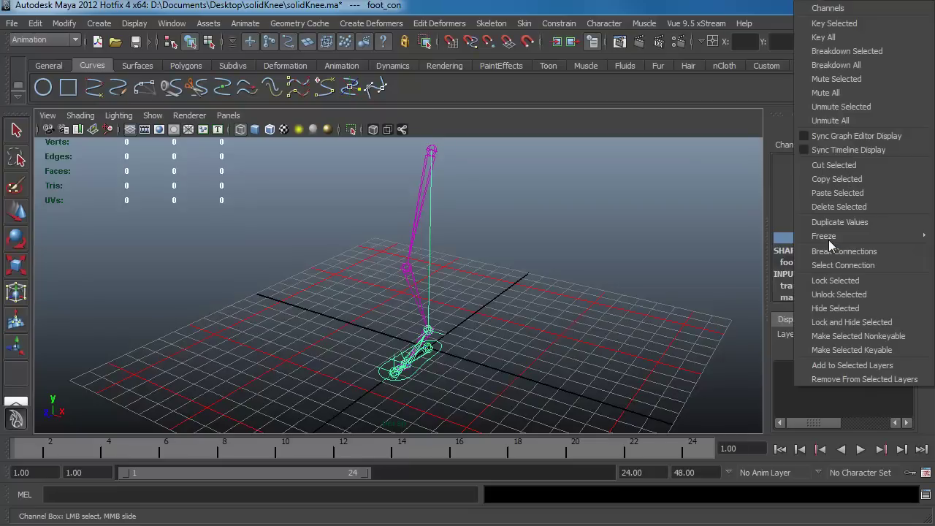
pyautogui.click(838, 323)
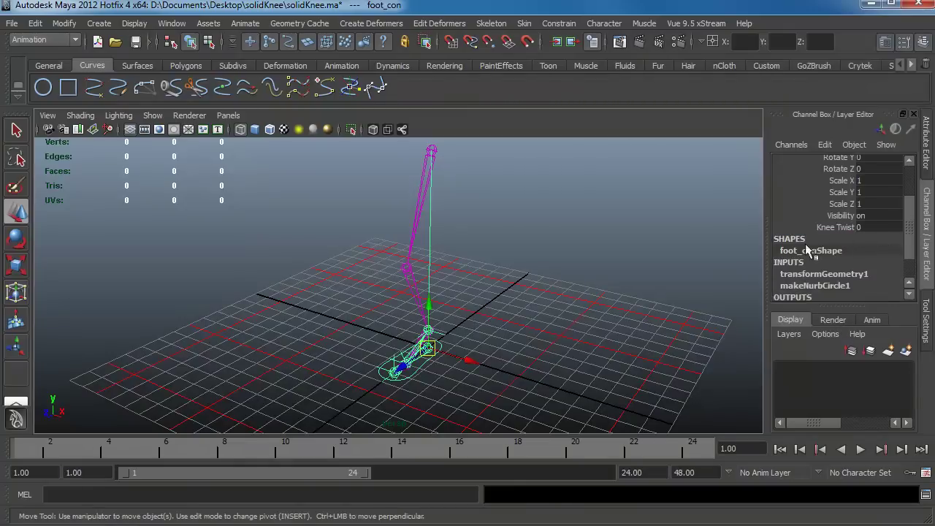
# Step: Test foot_con's Knee Twist again while viewing the leg from its side, and undo the change
pyautogui.keyDown('alt'); pyautogui.moveTo(537, 369); pyautogui.dragTo(380, 347); pyautogui.keyUp('alt')
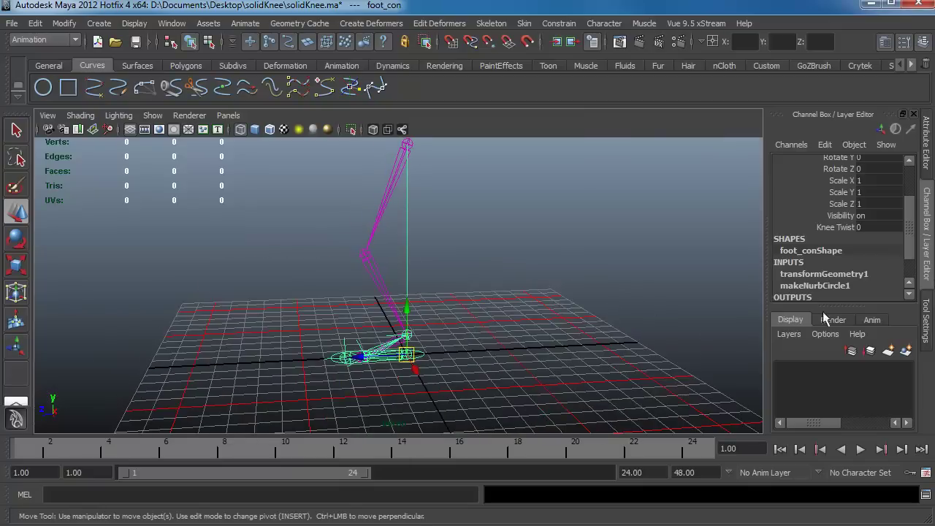
pyautogui.click(835, 228)
pyautogui.moveTo(549, 289); pyautogui.dragTo(578, 301, button='middle')
pyautogui.hotkey('ctrl', 'z')
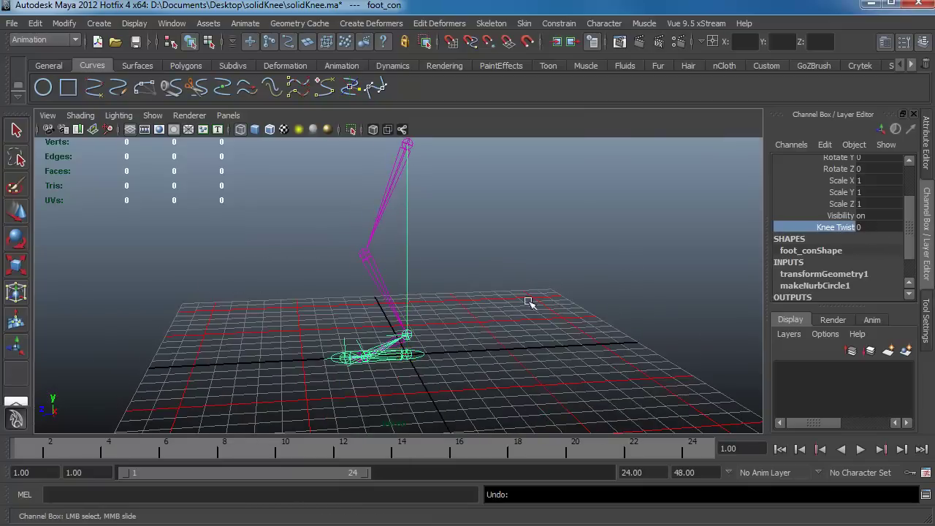
# Step: Reselect foot_con, try raising it about 4.7 cm in the side view, undo the move and return to the perspective view
pyautogui.click(491, 348)
pyautogui.keyDown('alt'); pyautogui.moveTo(490, 349); pyautogui.dragTo(486, 347); pyautogui.keyUp('alt')
pyautogui.click(438, 352)
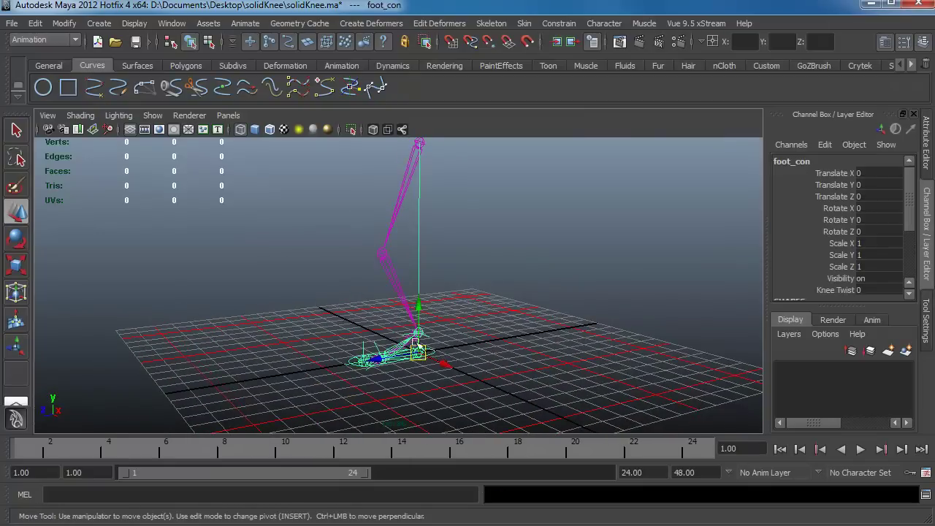
pyautogui.keyDown('alt'); pyautogui.moveTo(424, 343); pyautogui.dragTo(458, 236); pyautogui.keyUp('alt')
pyautogui.press('space')
pyautogui.press('z')
pyautogui.press('z')
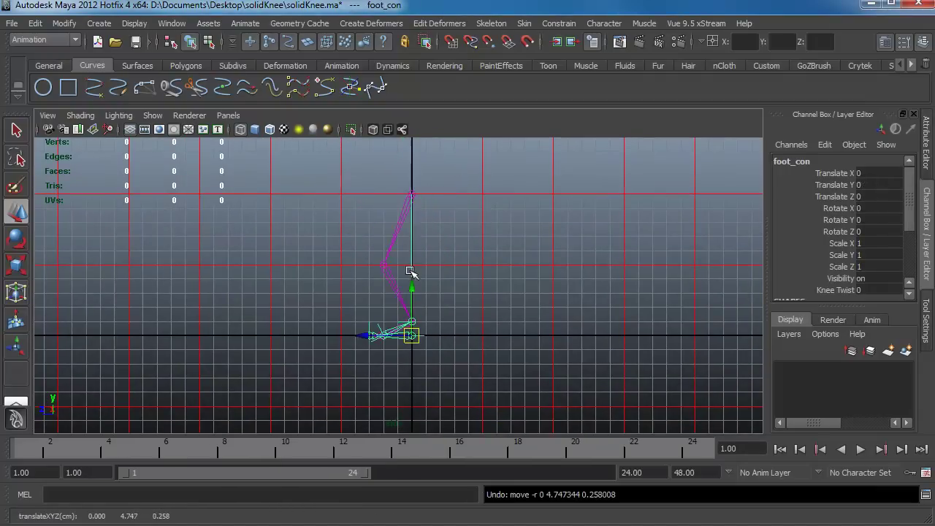
pyautogui.press('space')
pyautogui.click(476, 283)
# Step: Add a keyable float attribute named footRoll to foot_con
pyautogui.keyDown('alt'); pyautogui.moveTo(476, 284); pyautogui.dragTo(519, 431); pyautogui.keyUp('alt')
pyautogui.keyDown('alt'); pyautogui.moveTo(519, 431); pyautogui.dragTo(491, 330, button='middle'); pyautogui.keyUp('alt')
pyautogui.keyDown('alt'); pyautogui.moveTo(491, 331); pyautogui.dragTo(420, 318); pyautogui.keyUp('alt')
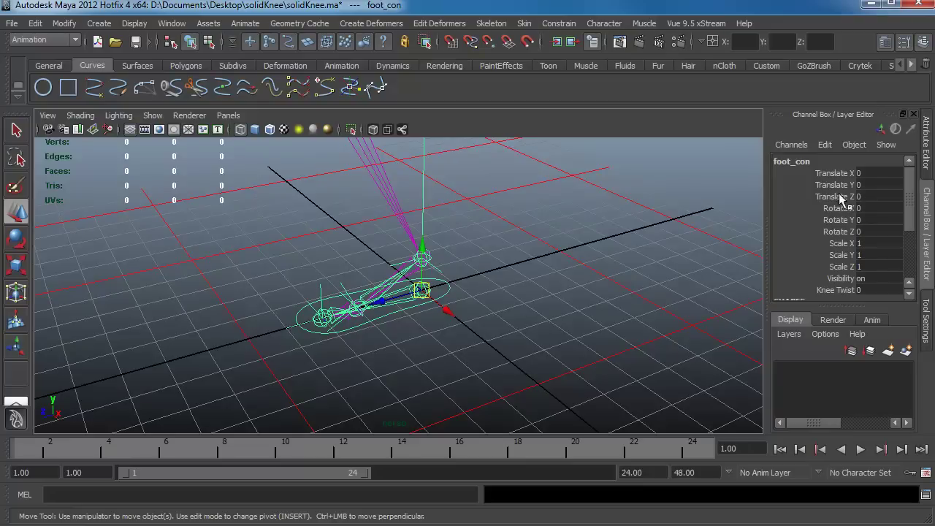
pyautogui.click(825, 144)
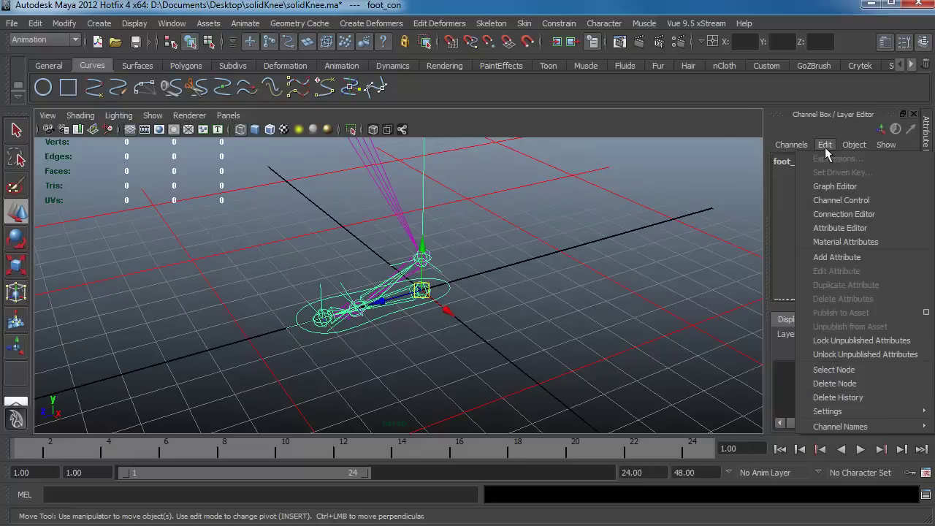
pyautogui.click(838, 255)
pyautogui.moveTo(522, 38); pyautogui.dragTo(654, 42)
pyautogui.click(615, 95)
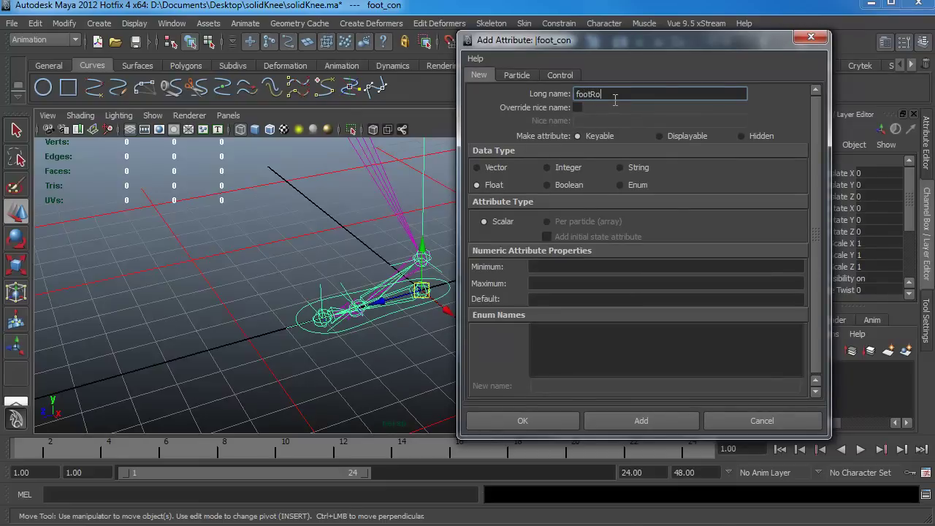
pyautogui.click(668, 426)
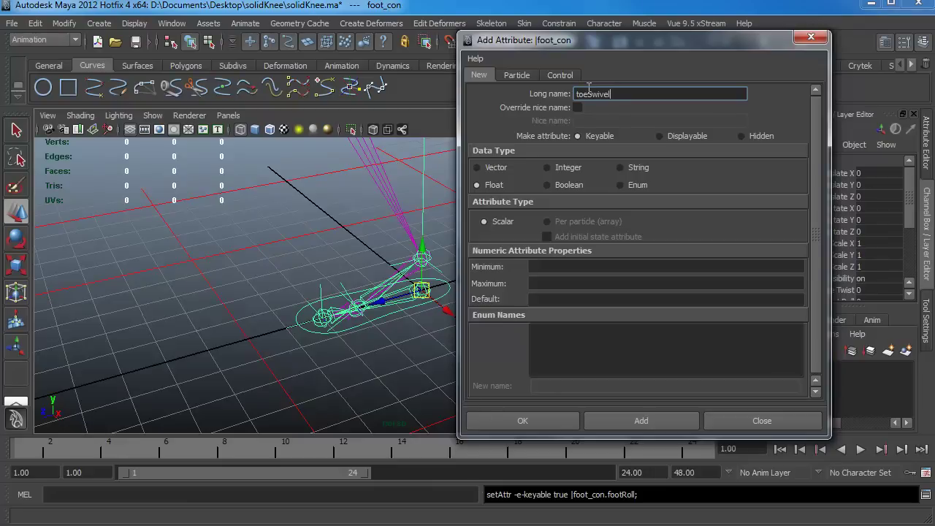
# Step: Add a keyable float attribute toeSwivel to foot_con with minimum 0, maximum 5 and default 0
pyautogui.click(557, 265)
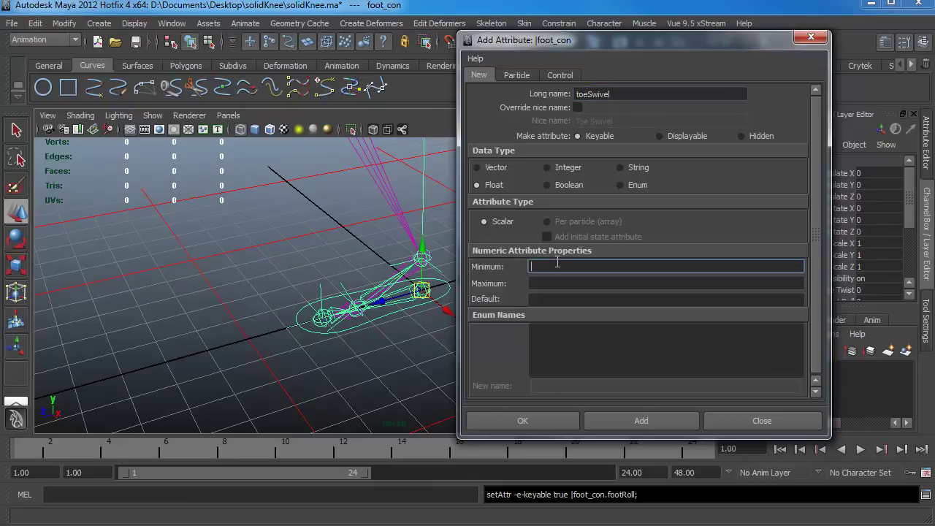
pyautogui.click(558, 283)
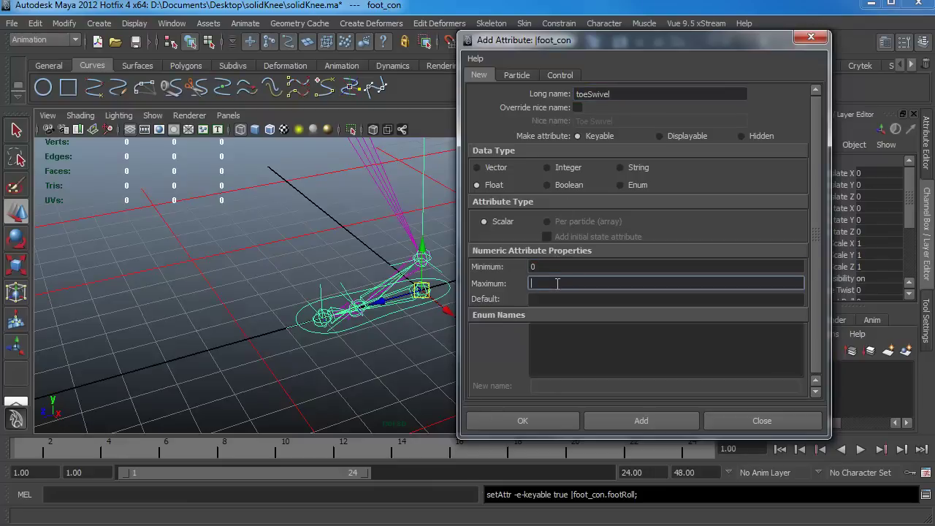
pyautogui.click(558, 299)
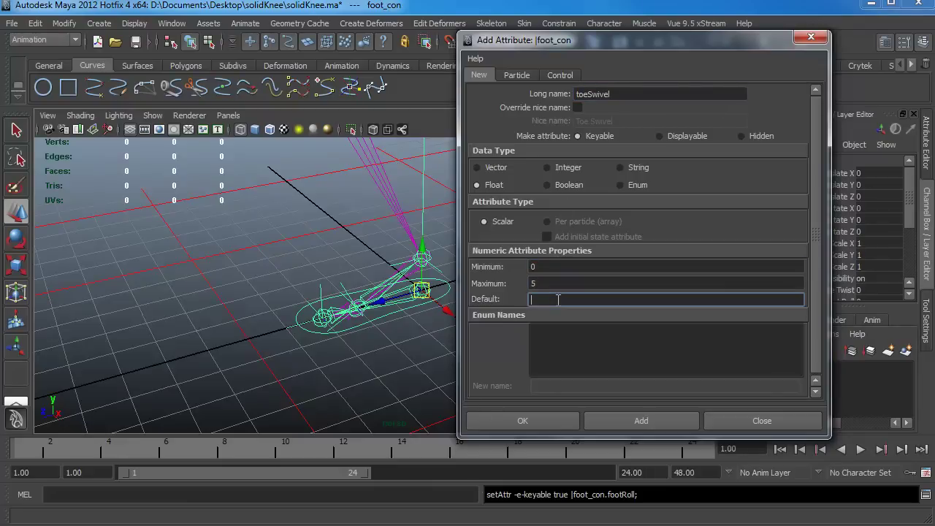
pyautogui.write('0')
pyautogui.click(634, 423)
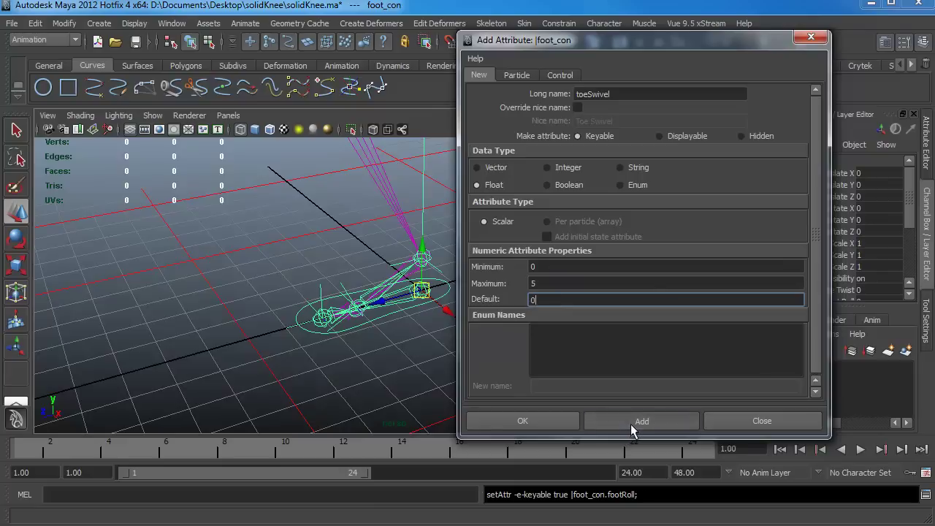
# Step: Add a keyable float attribute toeTap to foot_con with minimum 0, maximum 5 and default 0
pyautogui.click(591, 93)
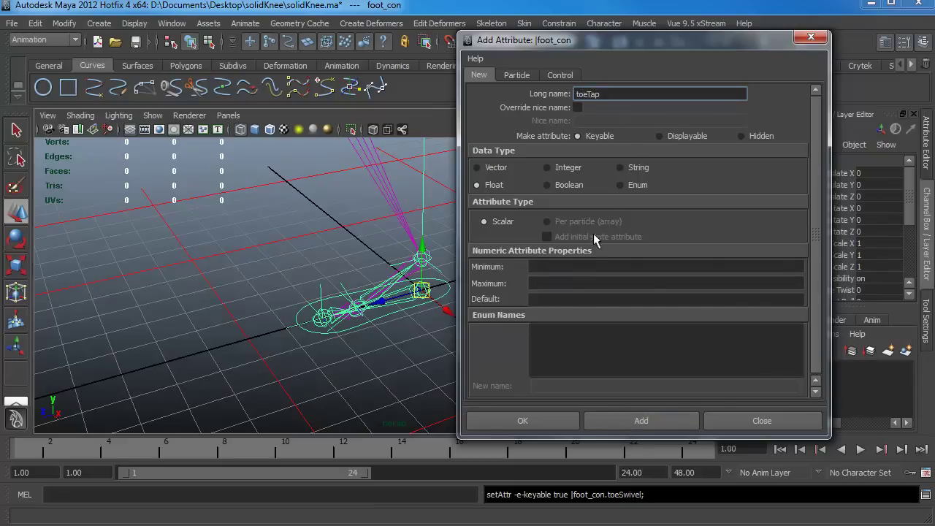
pyautogui.click(559, 266)
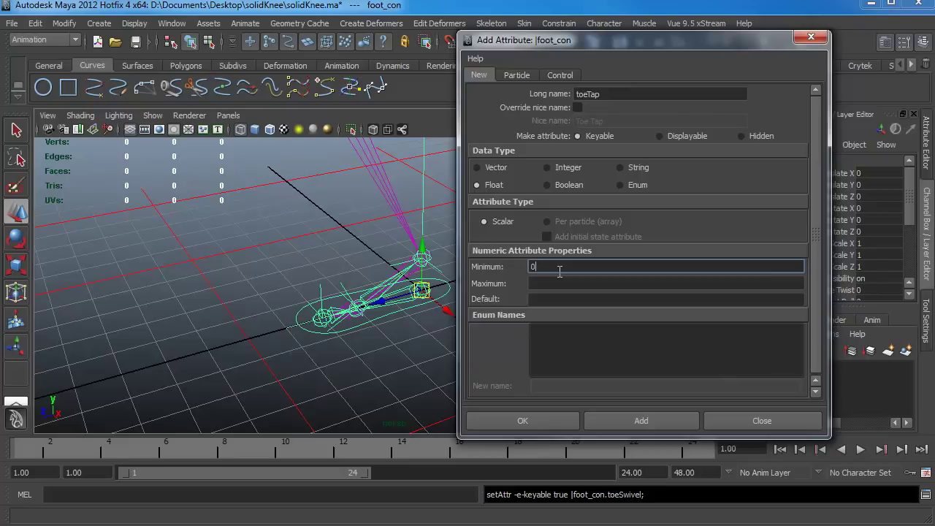
pyautogui.press('Tab')
pyautogui.press('Tab')
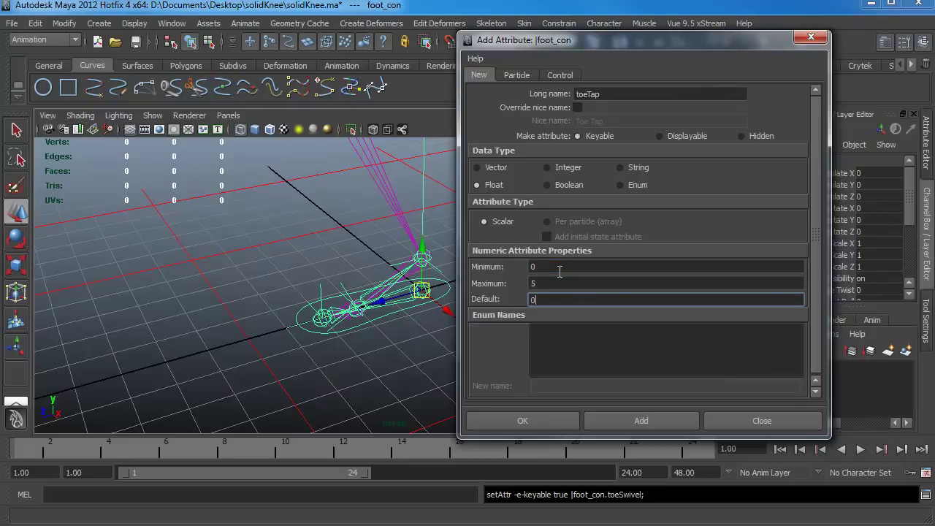
pyautogui.click(668, 421)
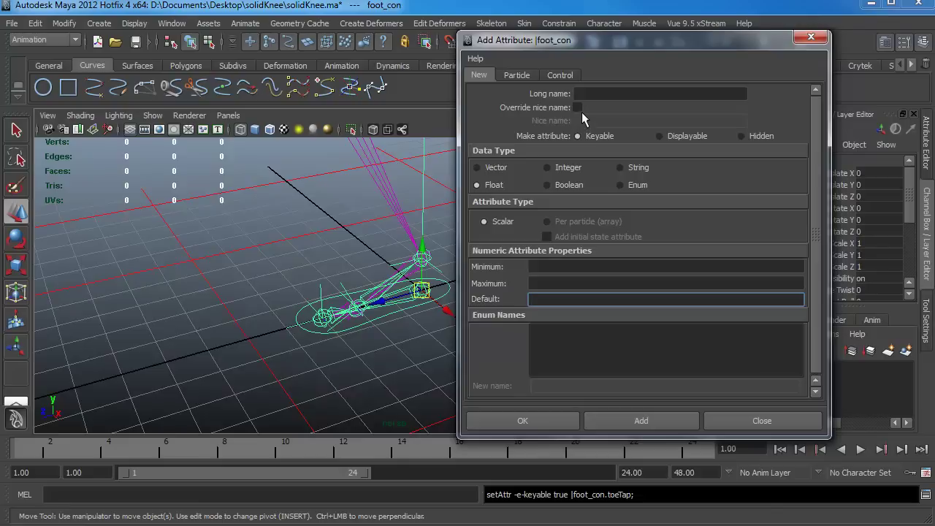
# Step: Add a keyable float attribute ballRoll to foot_con with minimum 0, maximum 5 and default 0
pyautogui.click(598, 94)
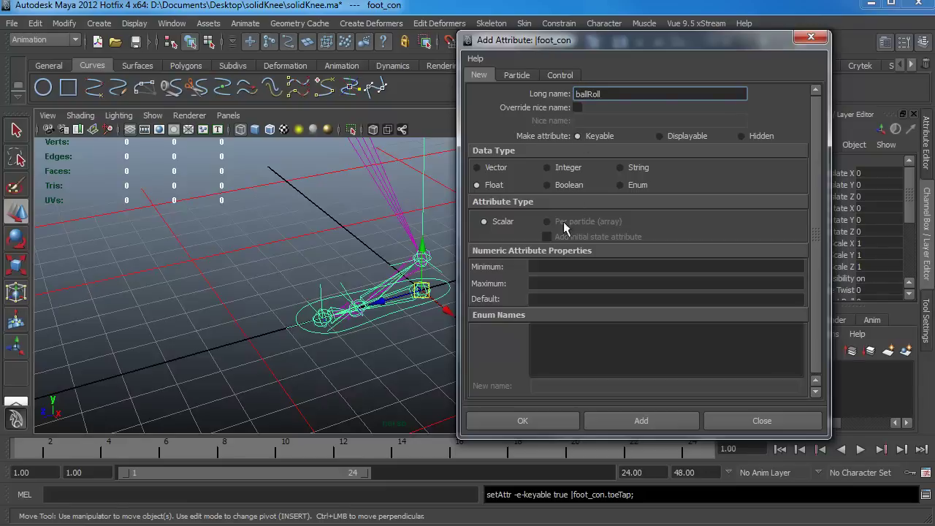
pyautogui.click(549, 267)
pyautogui.write('0')
pyautogui.press('Tab')
pyautogui.write('5')
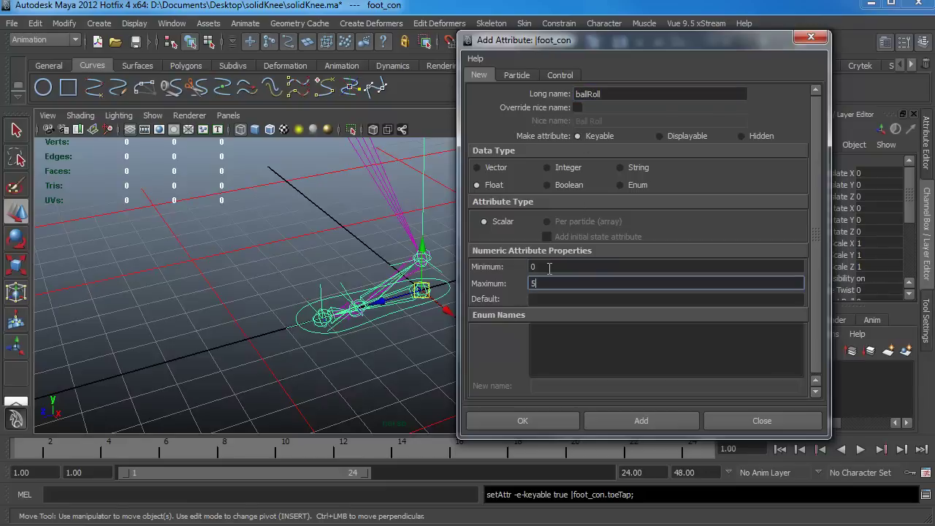
pyautogui.press('Tab')
pyautogui.write('0')
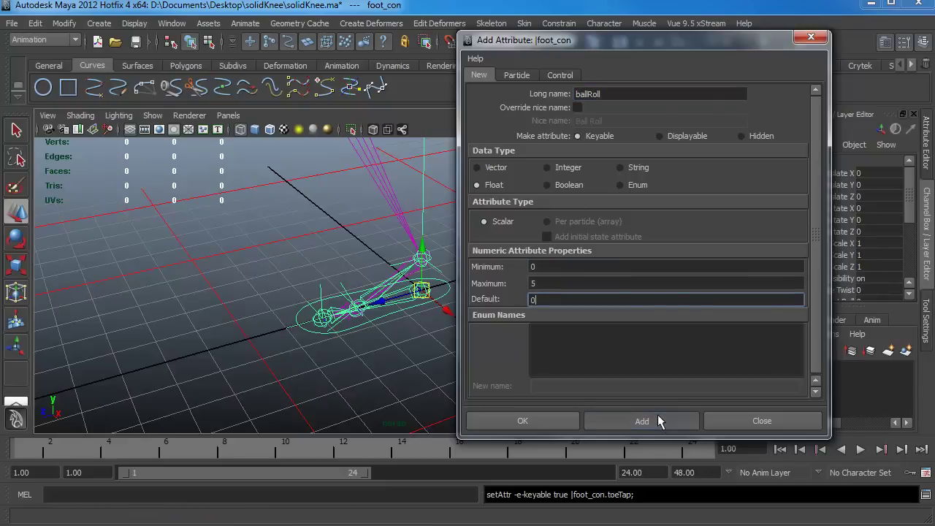
pyautogui.click(660, 420)
# Step: Add a keyable float attribute toeRoll to foot_con with minimum 0, maximum 5 and default 0
pyautogui.click(616, 95)
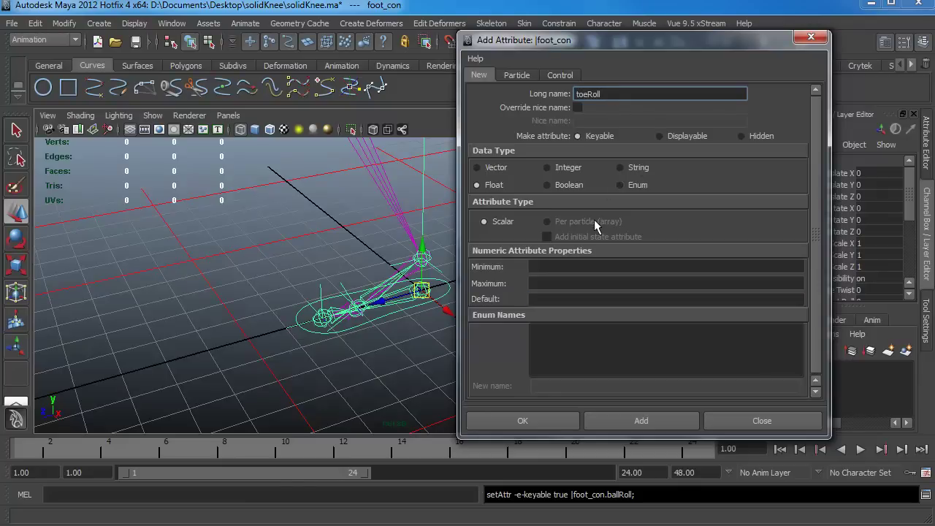
pyautogui.click(573, 266)
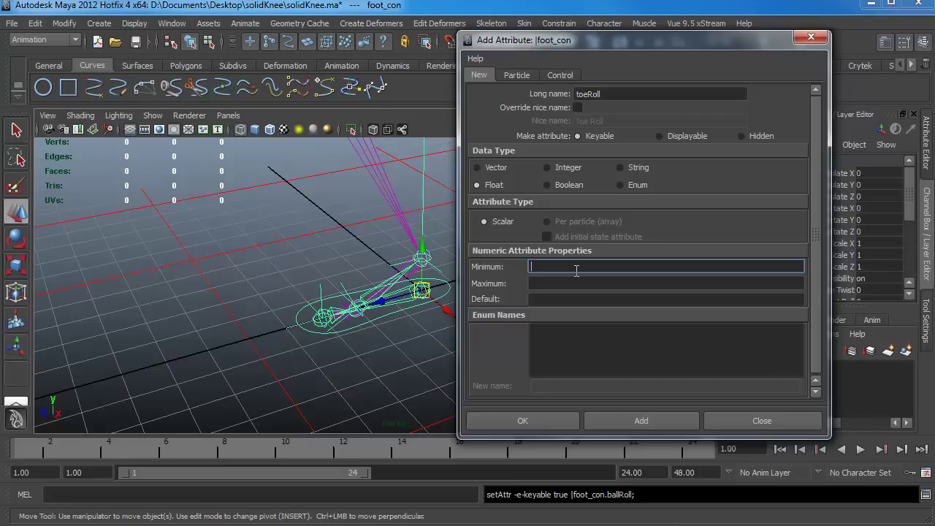
pyautogui.write('0')
pyautogui.press('Tab')
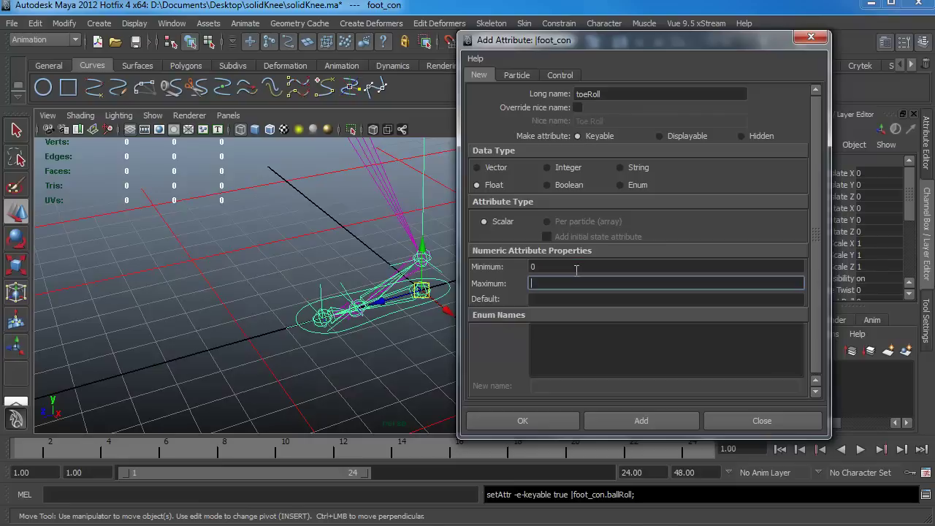
pyautogui.write('5')
pyautogui.press('Tab')
pyautogui.write('0')
pyautogui.click(637, 421)
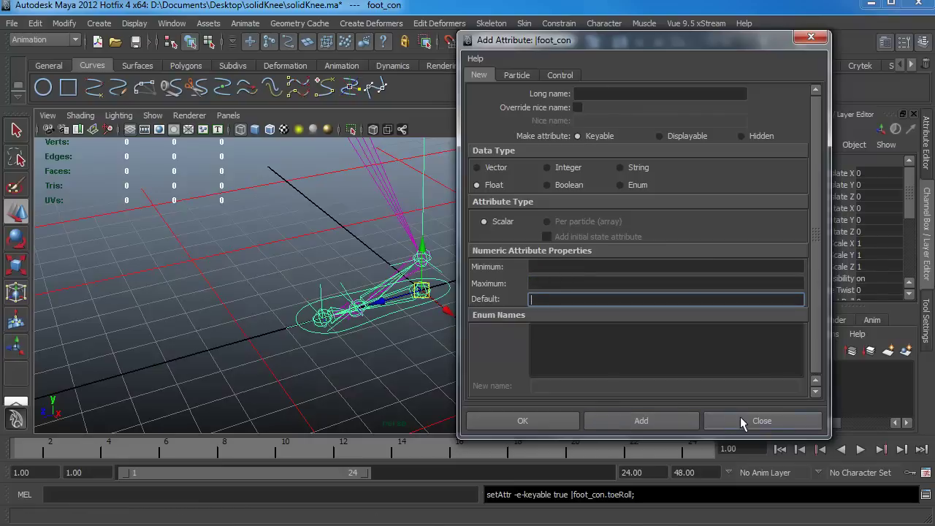
pyautogui.click(740, 419)
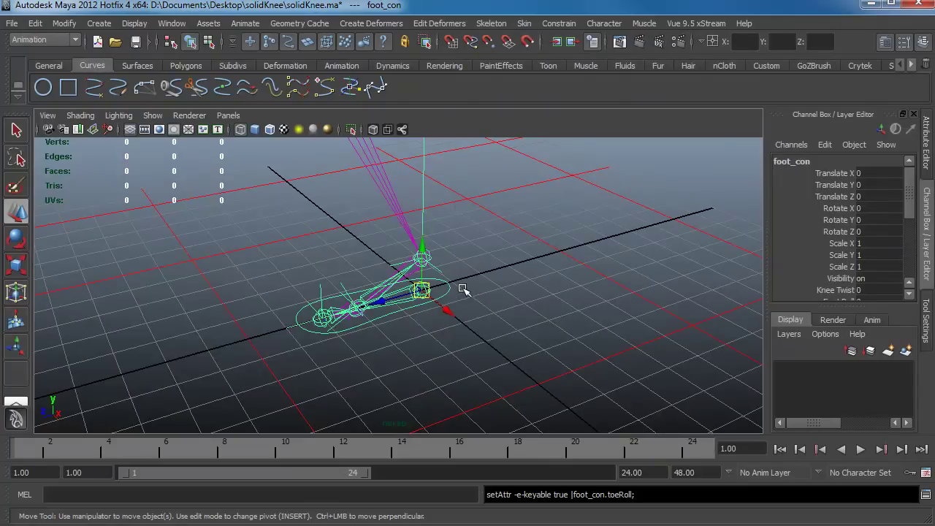
# Step: Edit foot_con's footRoll attribute to have a minimum of -10 and a maximum of 5
pyautogui.click(462, 290)
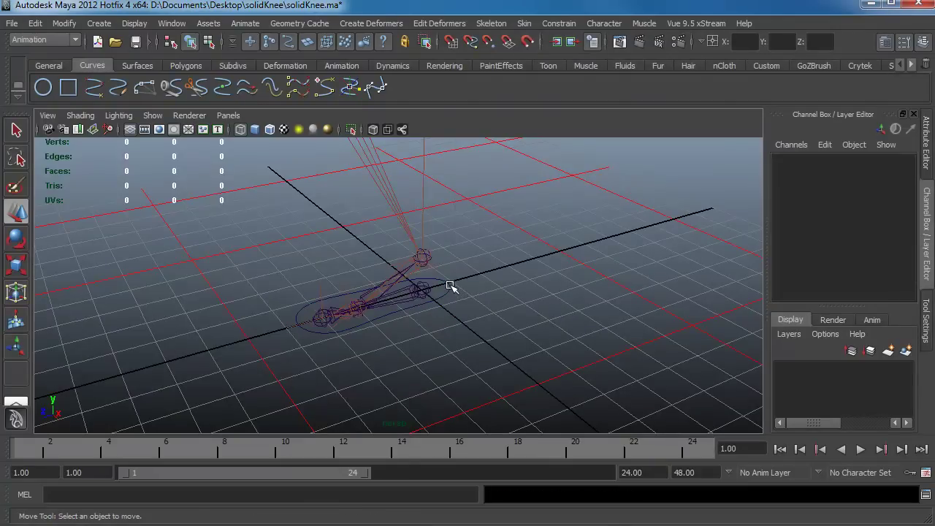
pyautogui.click(450, 286)
pyautogui.scroll(-4, 813, 237)
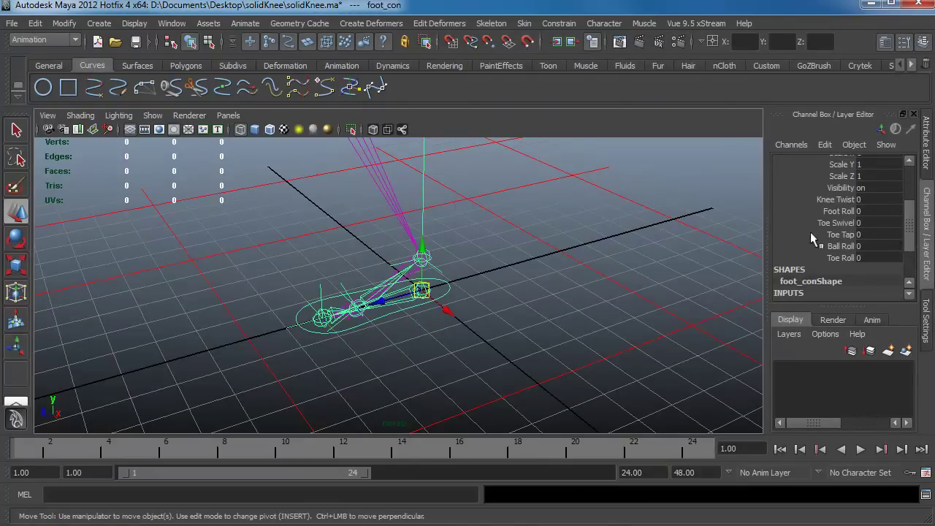
pyautogui.click(65, 24)
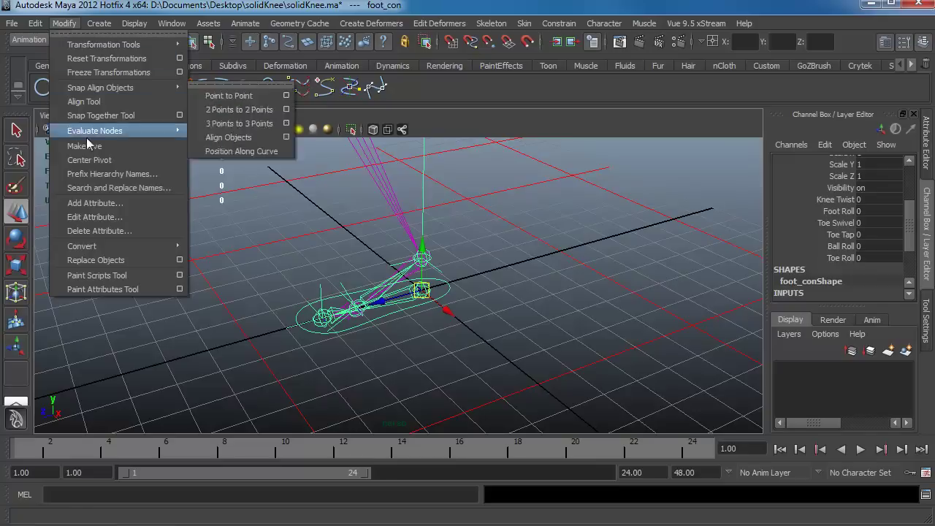
pyautogui.click(94, 217)
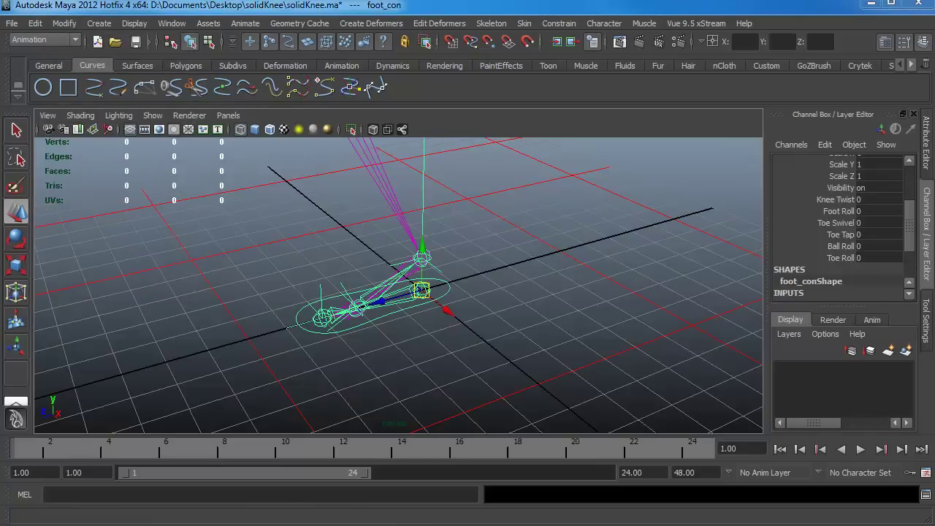
pyautogui.moveTo(169, 207); pyautogui.dragTo(421, 65)
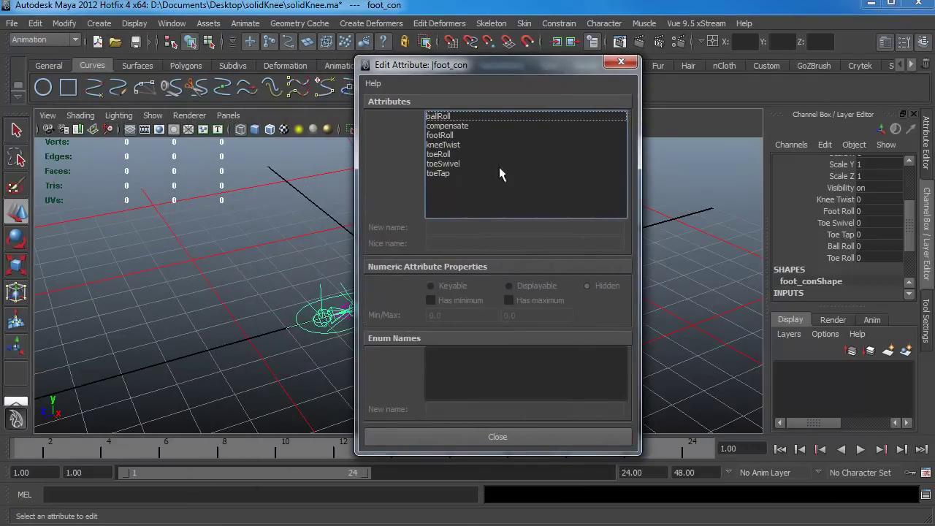
pyautogui.moveTo(481, 68); pyautogui.dragTo(597, 65)
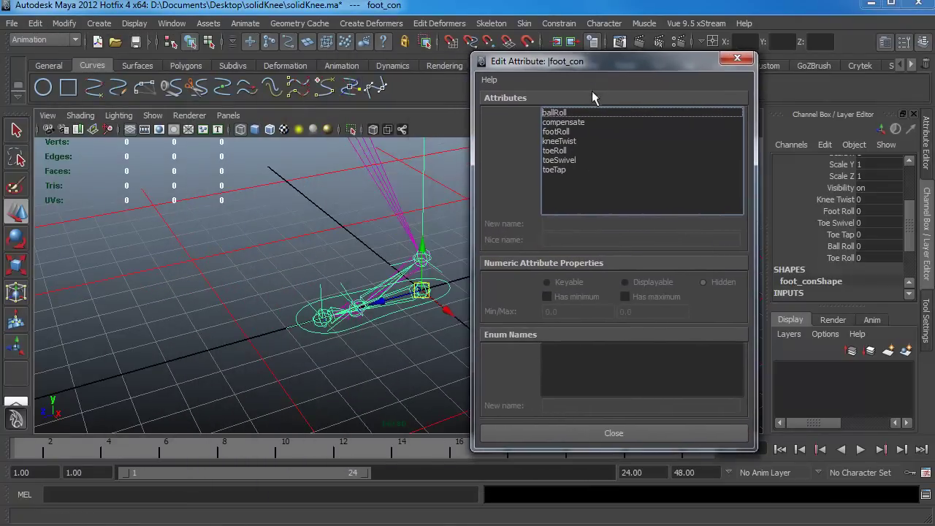
pyautogui.click(563, 133)
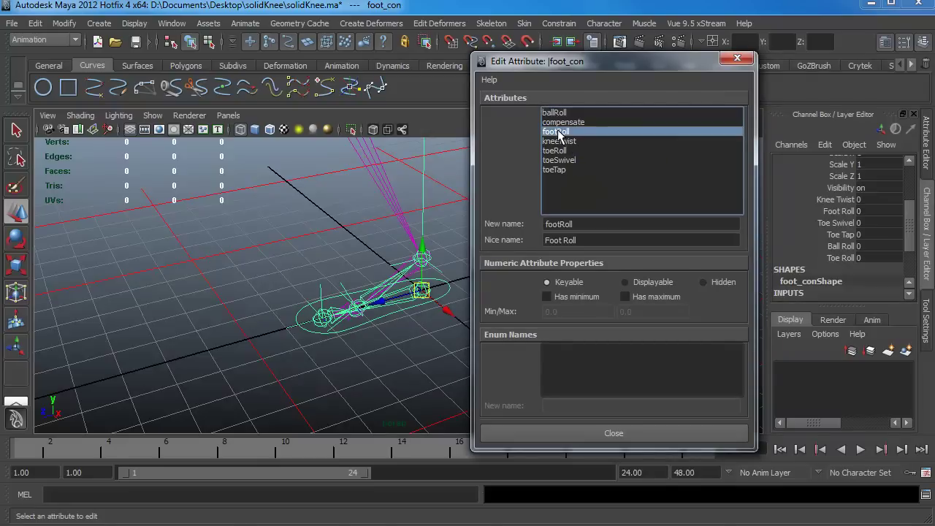
pyautogui.click(569, 297)
pyautogui.click(649, 299)
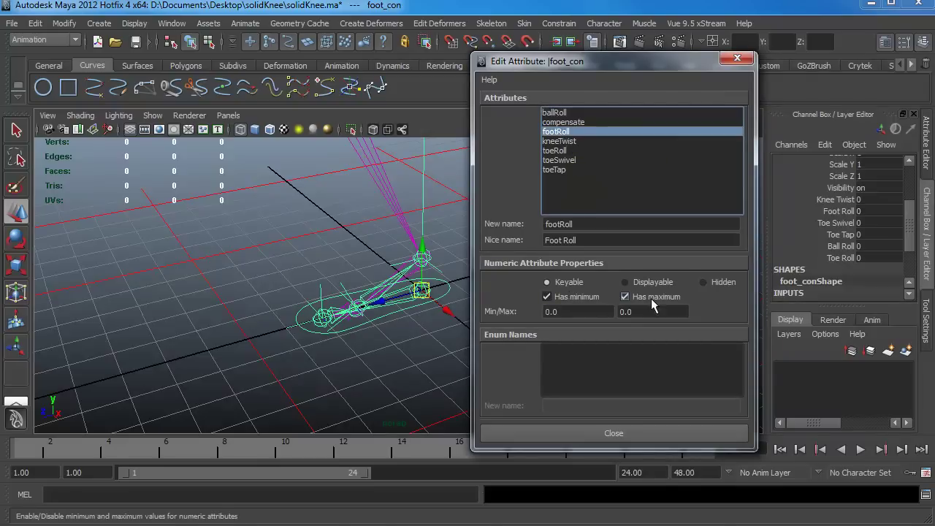
pyautogui.click(585, 313)
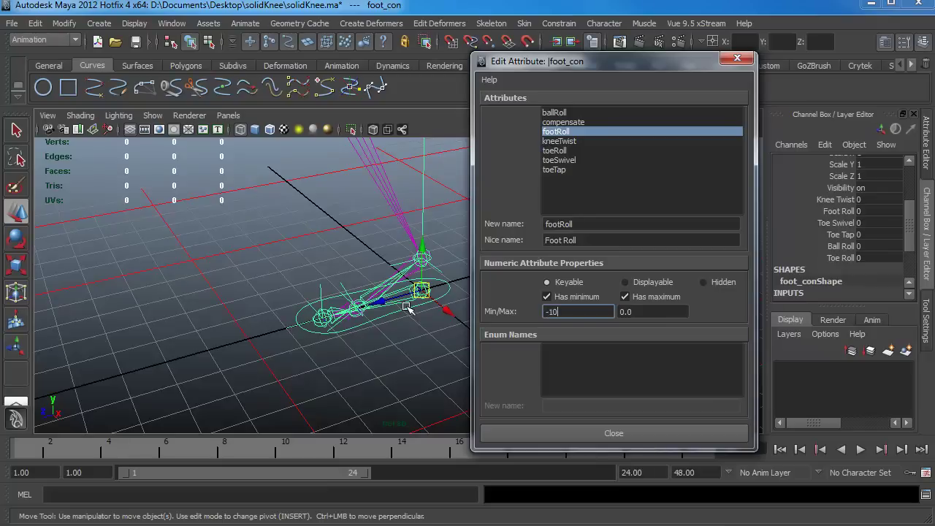
pyautogui.press('Tab')
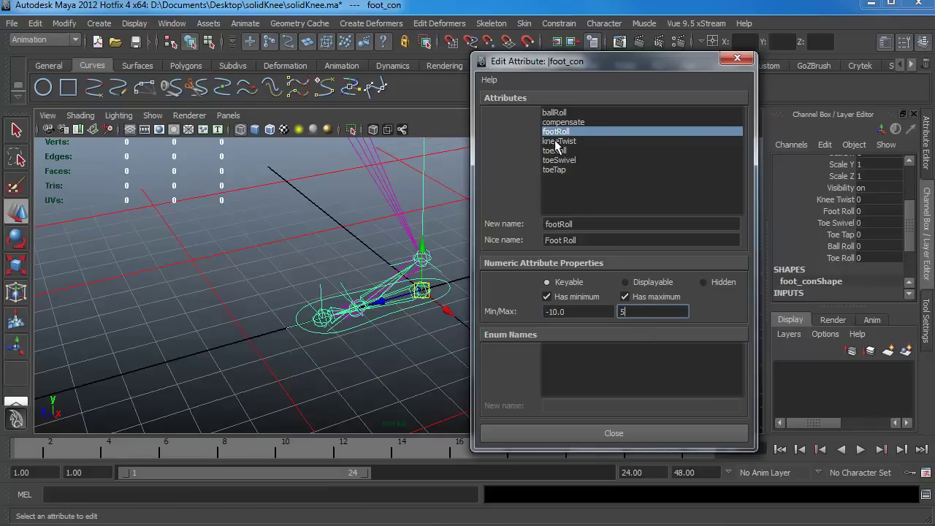
# Step: Set the minimum of foot_con's toeSwivel attribute to -5 and finish editing the attributes
pyautogui.click(565, 160)
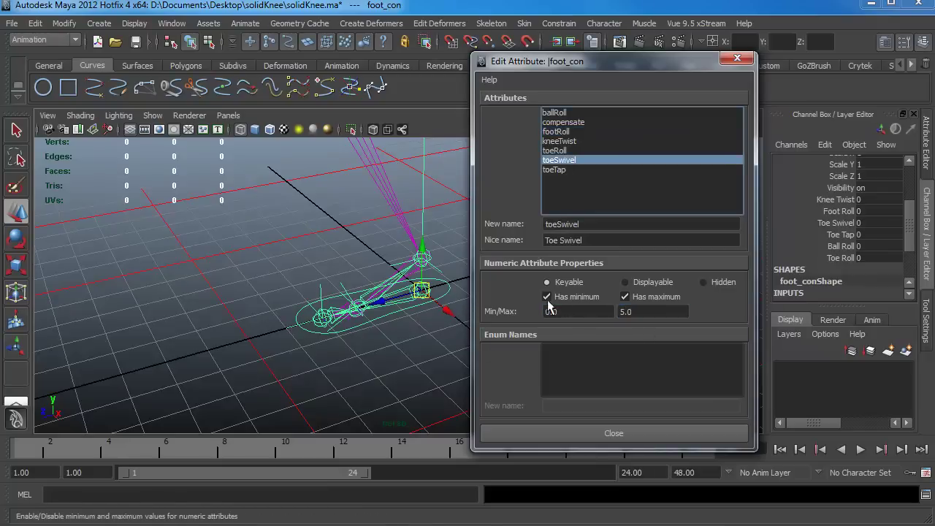
pyautogui.click(590, 311)
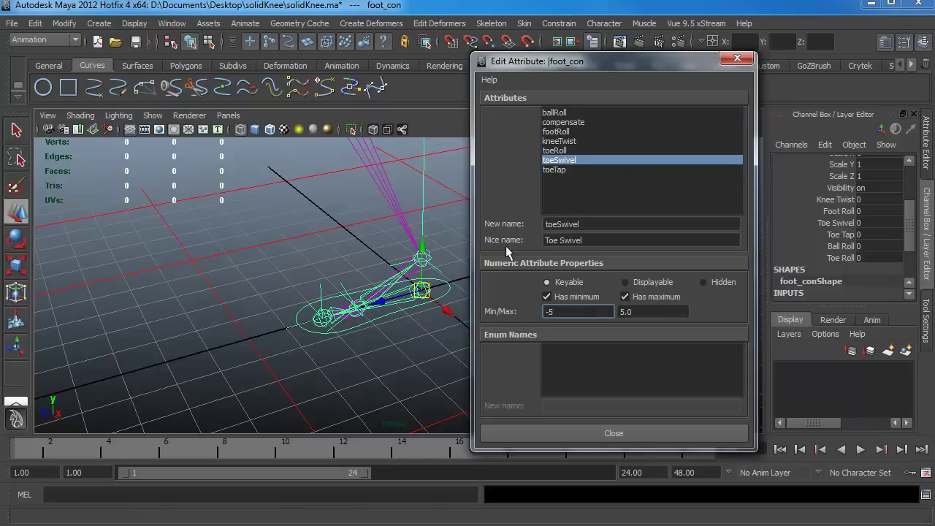
pyautogui.click(614, 433)
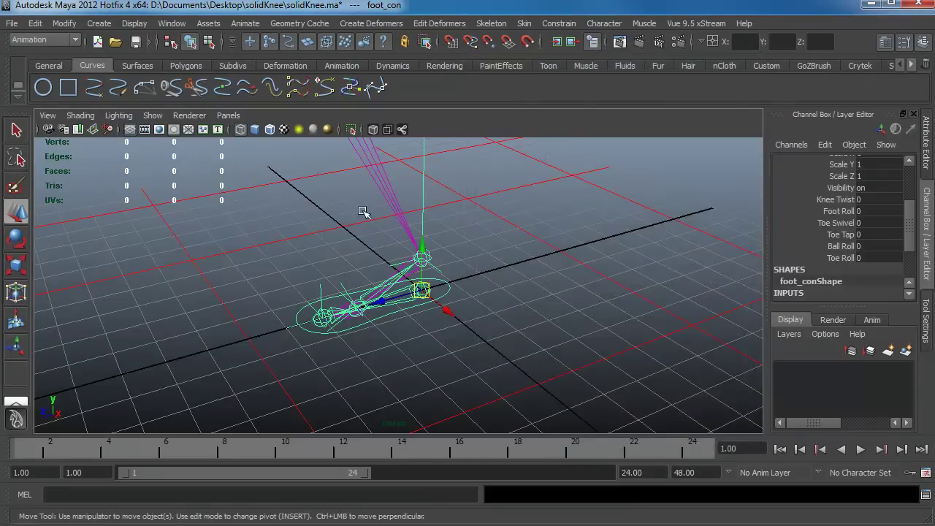
# Step: Test the limits of Toe Swivel and Foot Roll on foot_con, then reset both to 0 and deselect the control
pyautogui.click(843, 258)
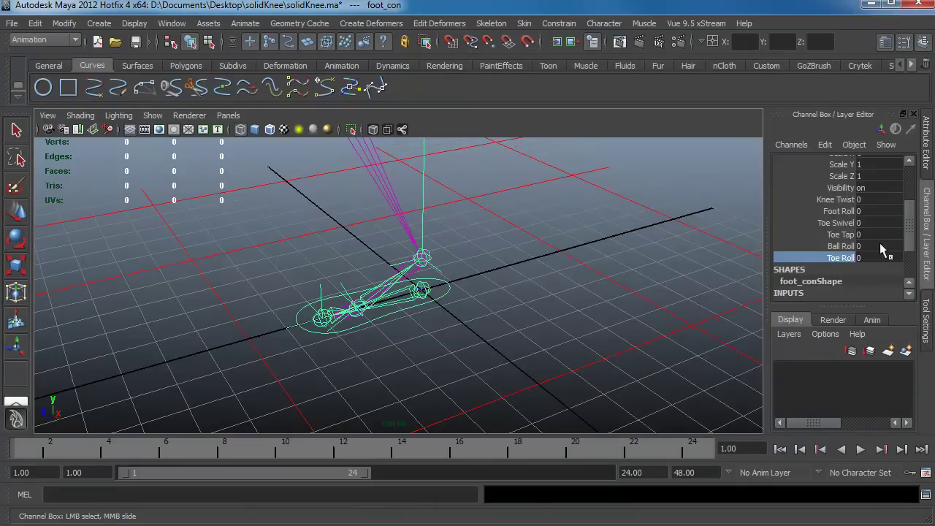
pyautogui.click(849, 235)
pyautogui.click(833, 223)
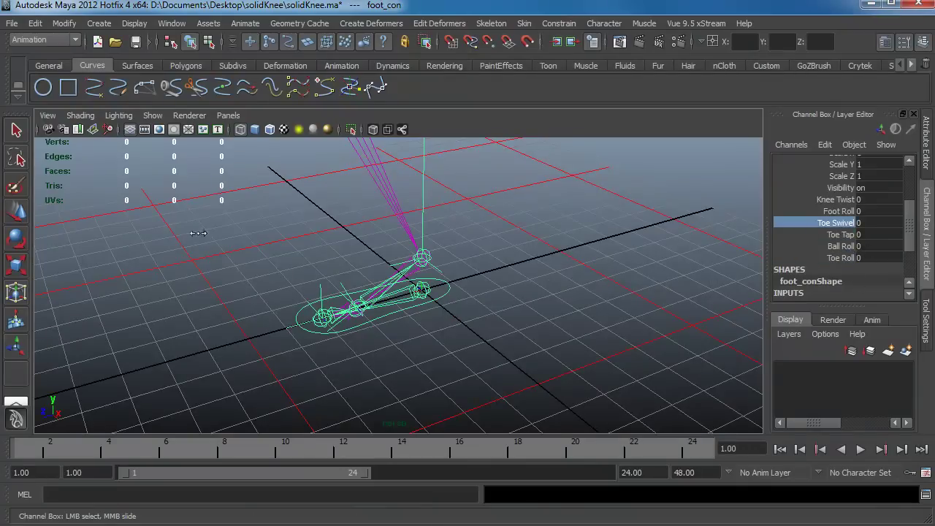
pyautogui.moveTo(199, 233); pyautogui.dragTo(140, 231, button='middle')
pyautogui.moveTo(499, 246); pyautogui.dragTo(723, 263, button='middle')
pyautogui.click(841, 211)
pyautogui.moveTo(515, 278); pyautogui.dragTo(208, 280, button='middle')
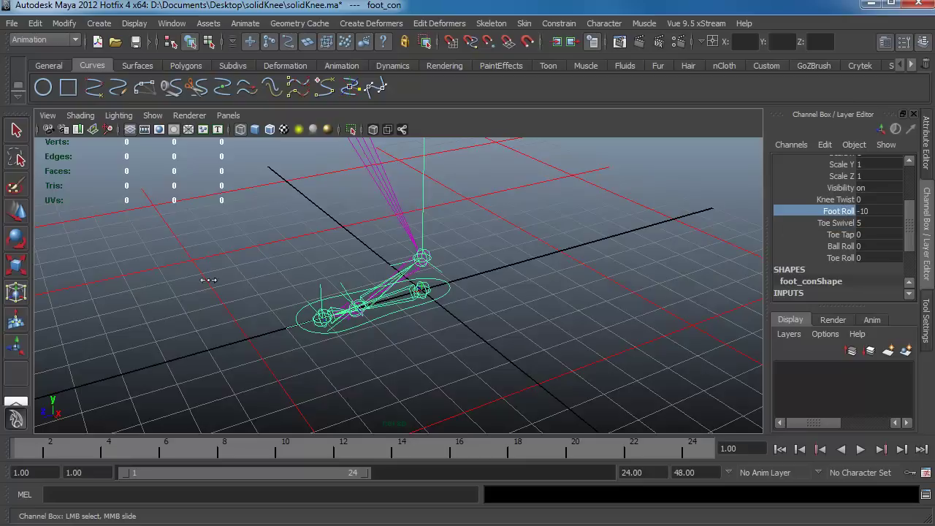
pyautogui.moveTo(144, 278); pyautogui.dragTo(670, 298, button='middle')
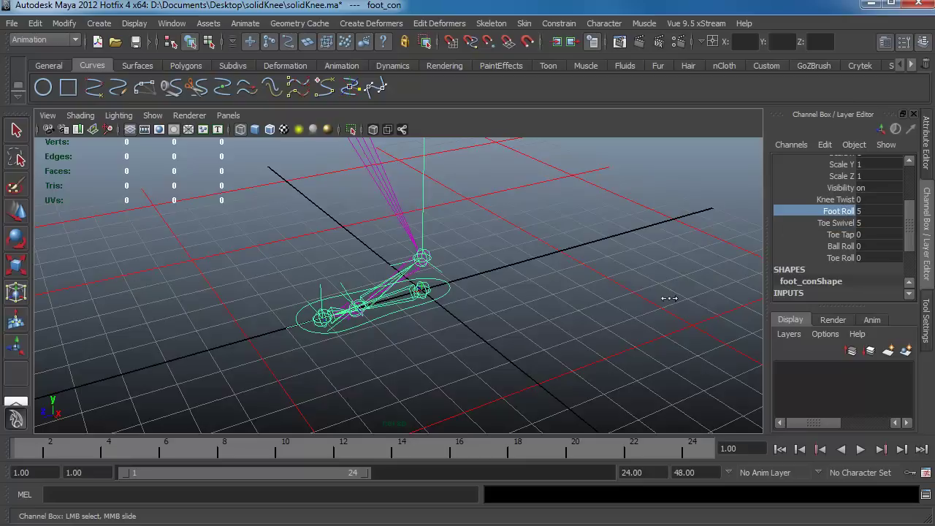
pyautogui.keyDown('shift'); pyautogui.click(888, 222); pyautogui.keyUp('shift')
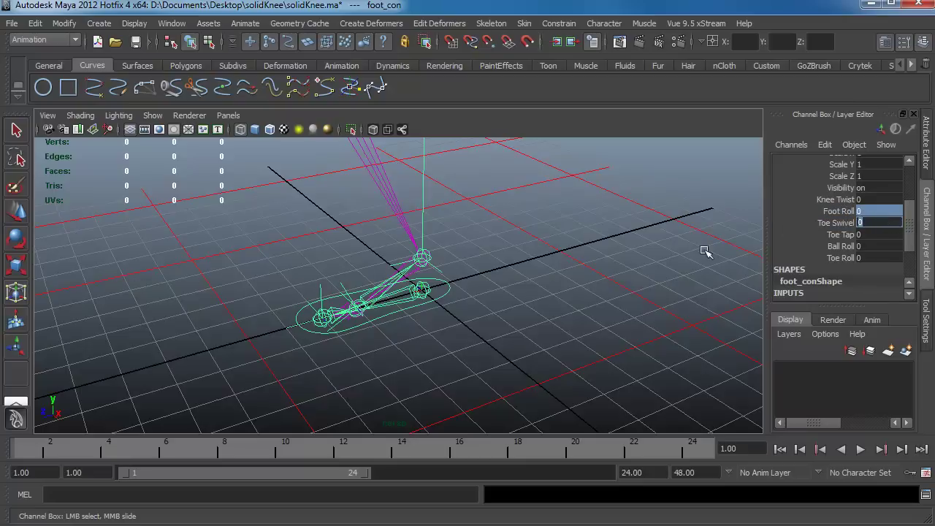
pyautogui.click(656, 271)
pyautogui.press('w')
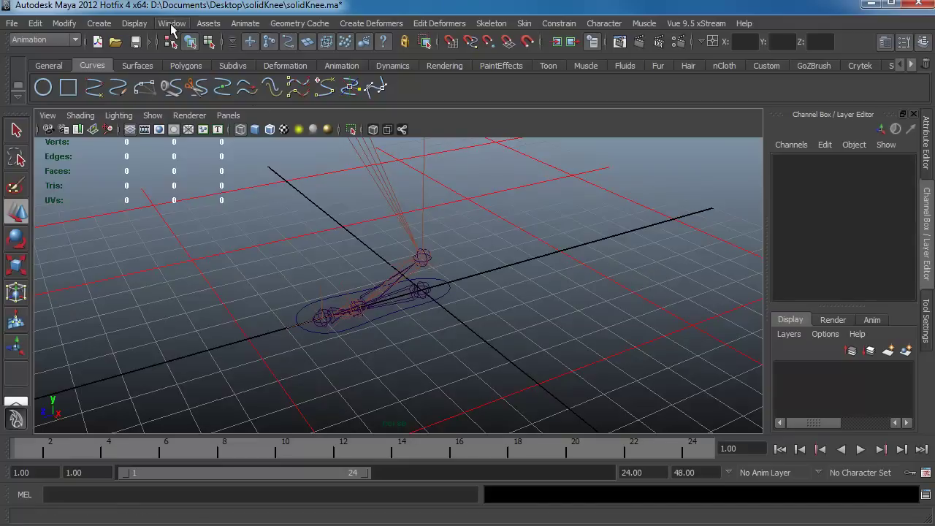
# Step: Open the Set Driven Key editor and load foot_con as the driver
pyautogui.click(237, 29)
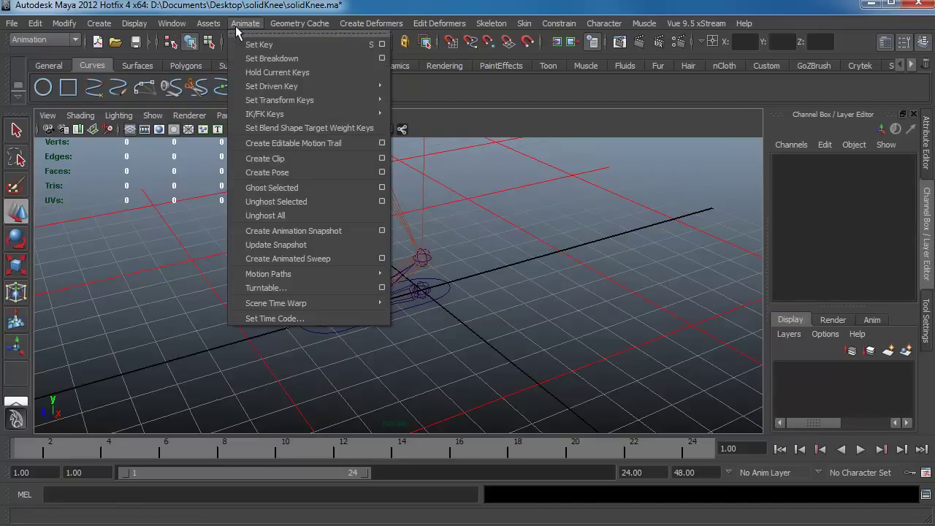
pyautogui.moveTo(322, 87)
pyautogui.click(414, 98)
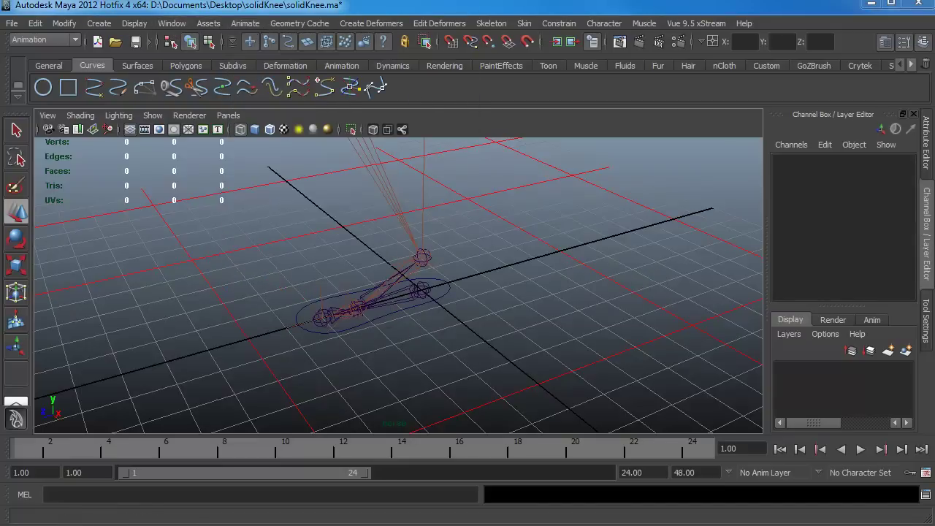
pyautogui.moveTo(34, 279); pyautogui.dragTo(601, 62)
pyautogui.click(447, 300)
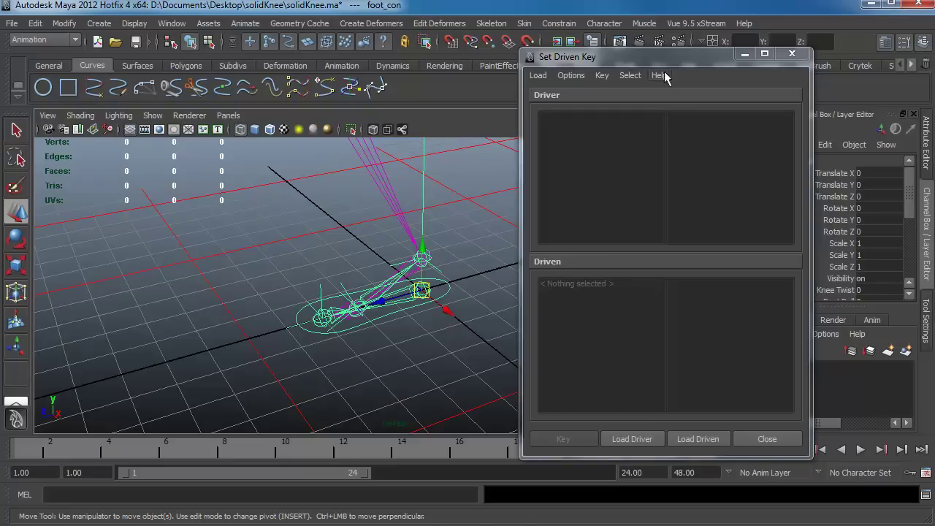
pyautogui.moveTo(663, 64); pyautogui.dragTo(602, 63)
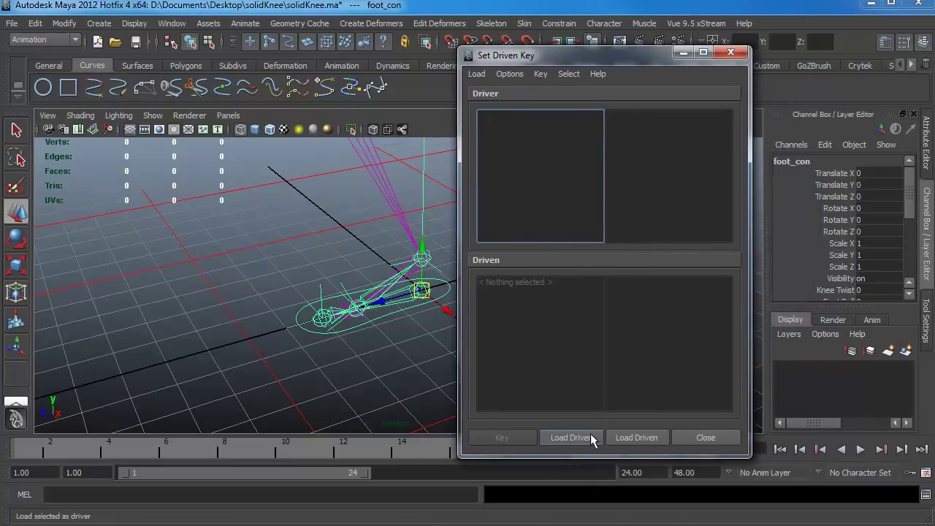
pyautogui.click(570, 440)
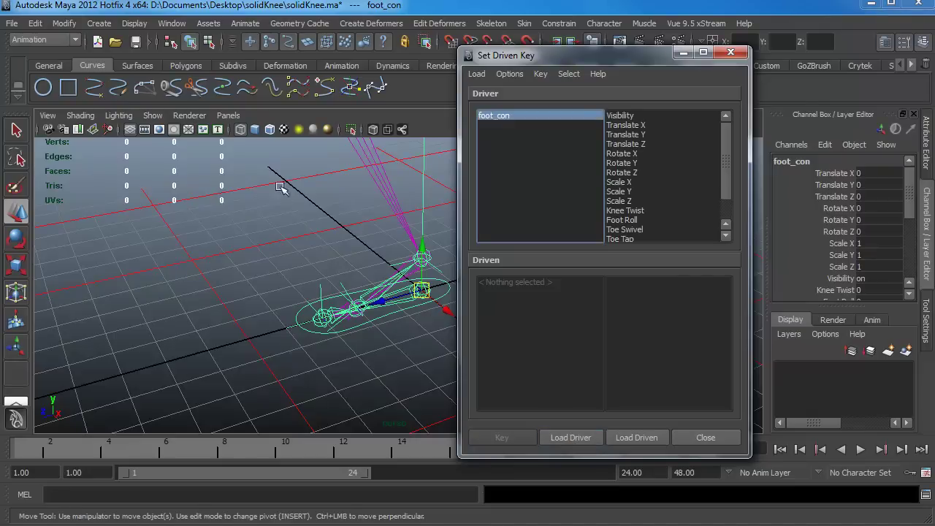
# Step: Open the Hypergraph hierarchy beside the Set Driven Key editor and frame the nodes under foot_con
pyautogui.click(174, 23)
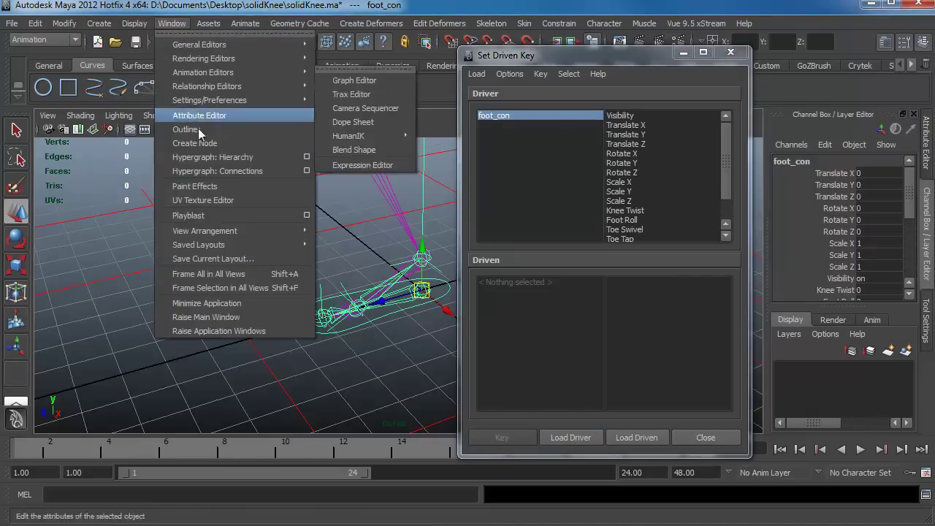
pyautogui.click(202, 156)
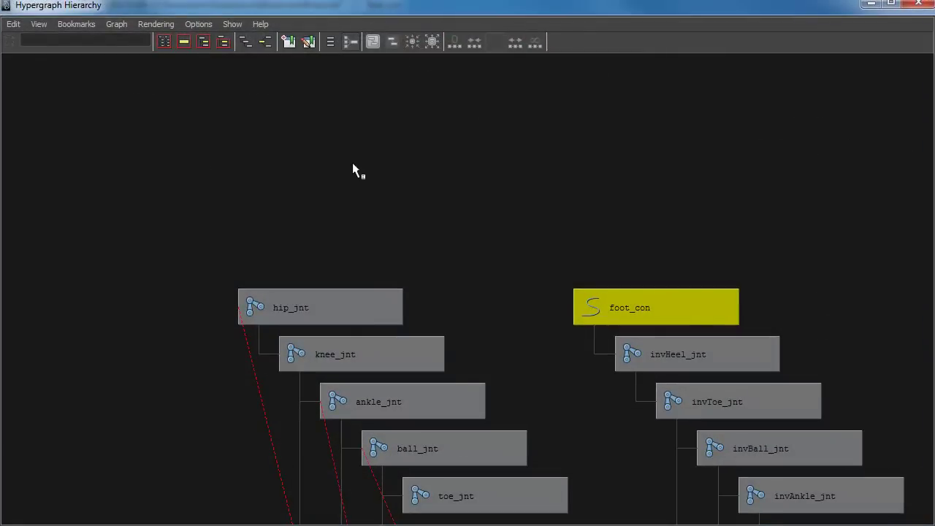
pyautogui.press('super+Left')
pyautogui.press('a')
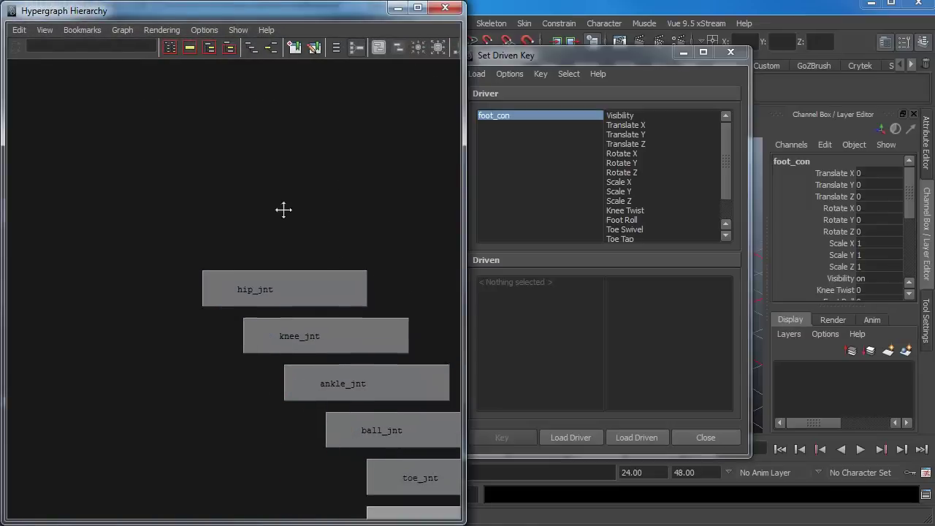
pyautogui.scroll(2, 270, 258)
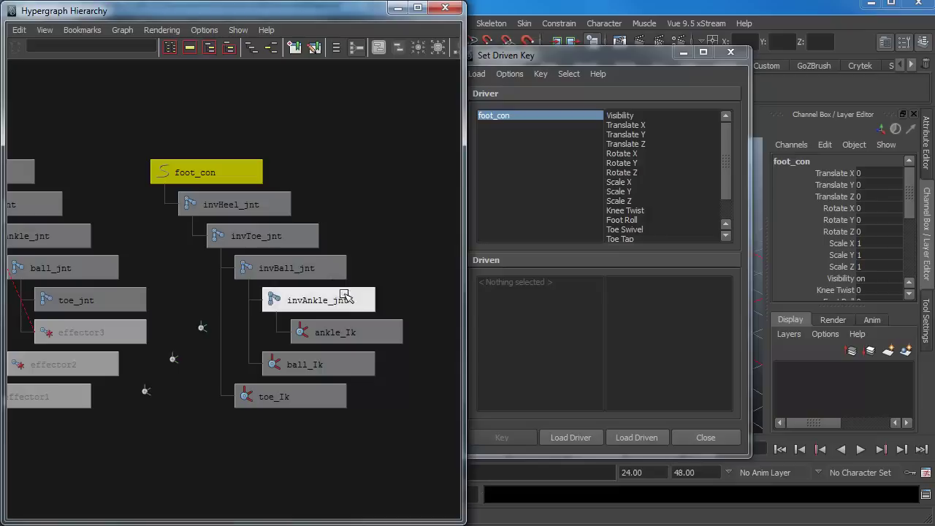
# Step: Load invBall_jnt, invToe_jnt, invHeel_jnt and toe_Ik as driven objects, and move the Set Driven Key editor clear of the foot
pyautogui.click(309, 268)
pyautogui.keyDown('shift'); pyautogui.click(255, 234); pyautogui.keyUp('shift')
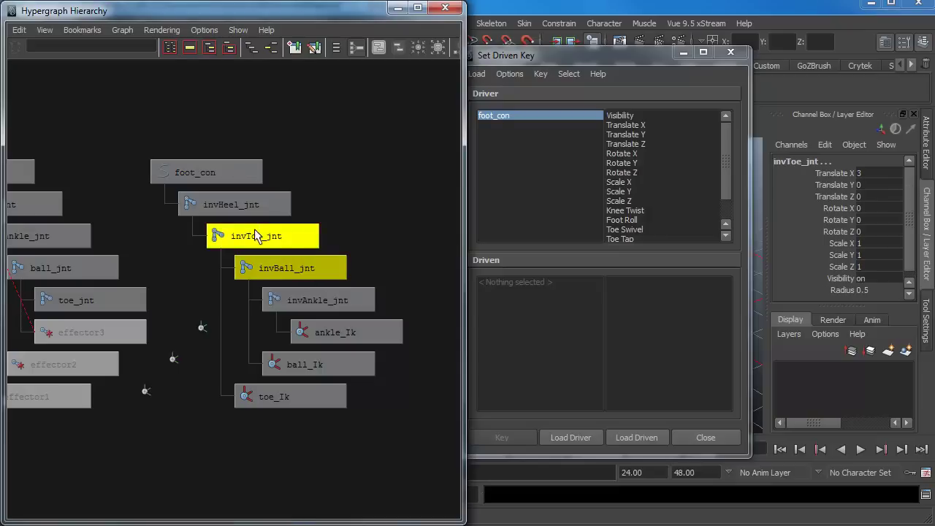
pyautogui.keyDown('shift'); pyautogui.click(245, 205); pyautogui.keyUp('shift')
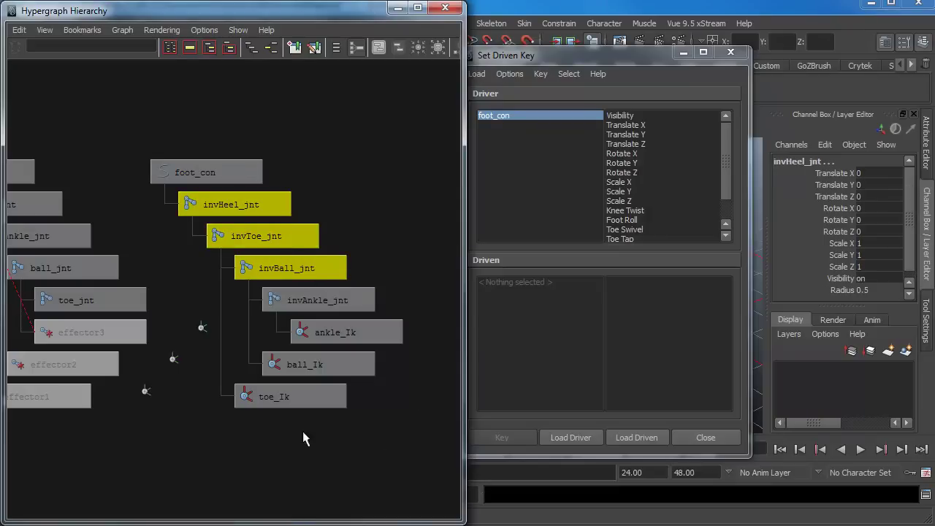
pyautogui.keyDown('shift'); pyautogui.click(278, 397); pyautogui.keyUp('shift')
pyautogui.click(397, 9)
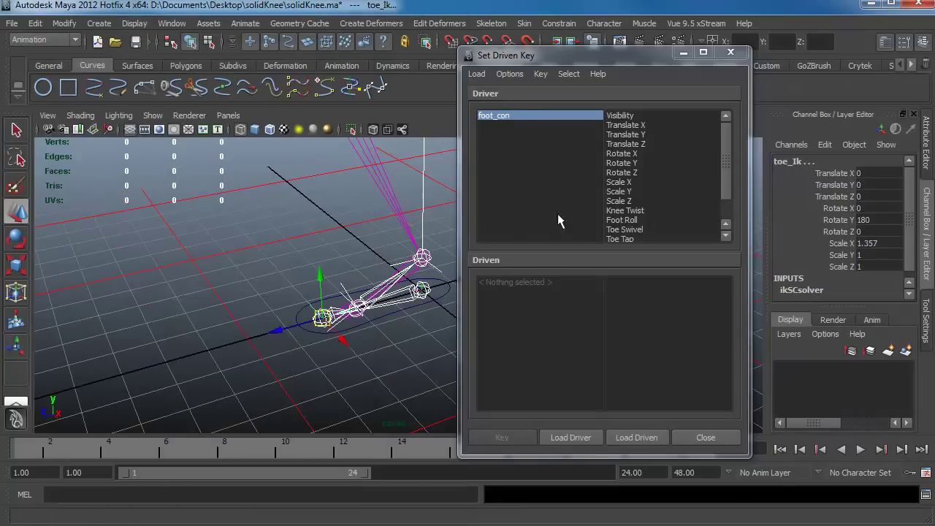
pyautogui.click(630, 438)
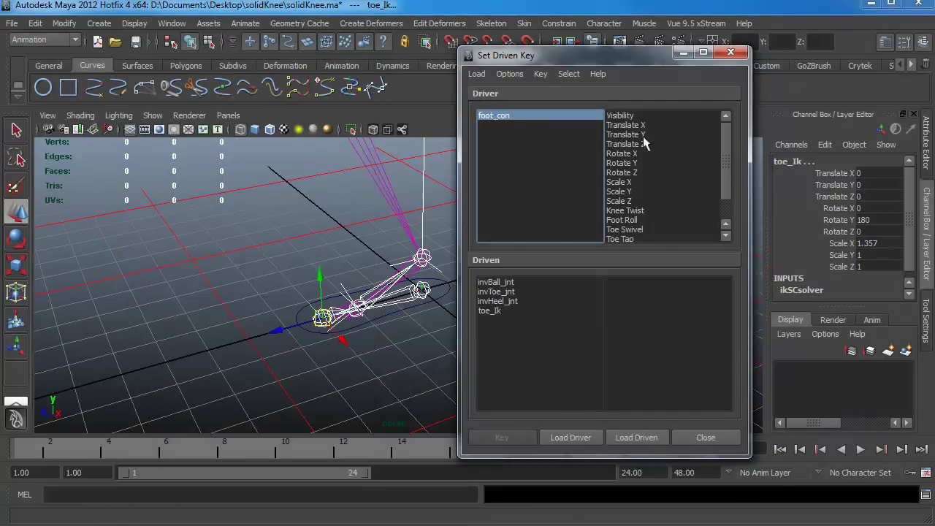
pyautogui.moveTo(592, 64); pyautogui.dragTo(176, 73)
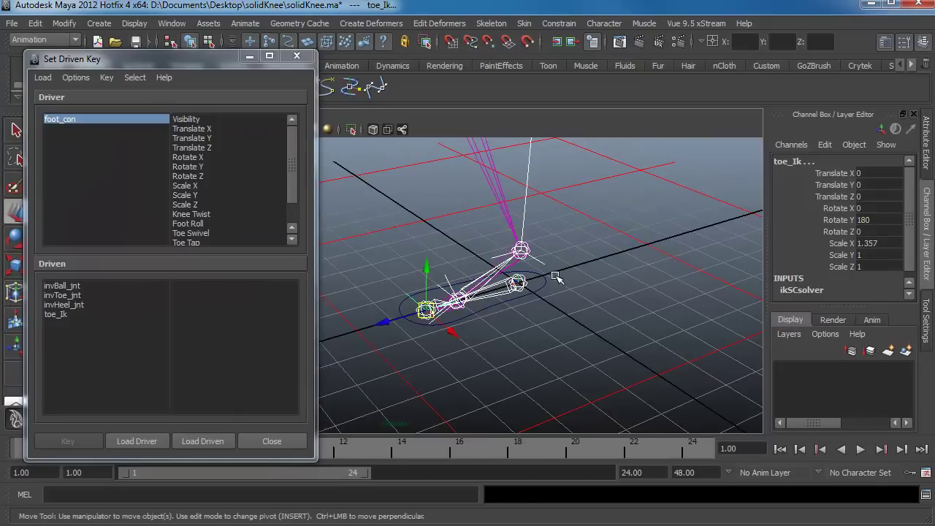
# Step: Choose foot_con's Foot Roll as the driver attribute and select invBall_jnt, invToe_jnt and invHeel_jnt as the driven joints
pyautogui.click(548, 275)
pyautogui.moveTo(910, 196); pyautogui.dragTo(912, 222)
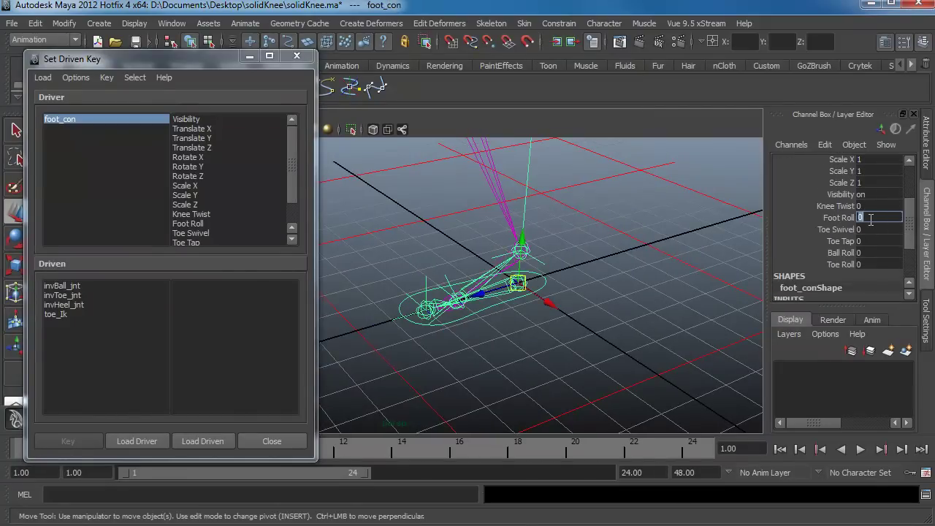
pyautogui.click(850, 218)
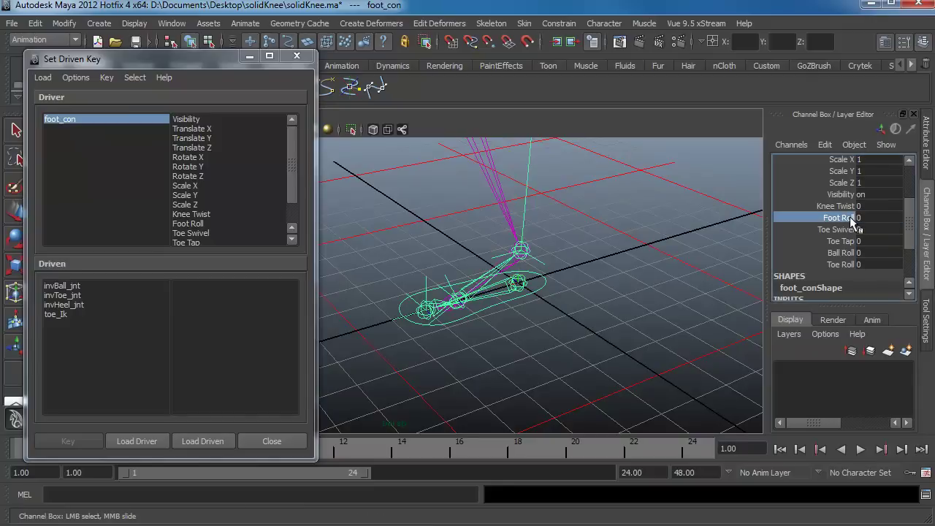
pyautogui.click(186, 224)
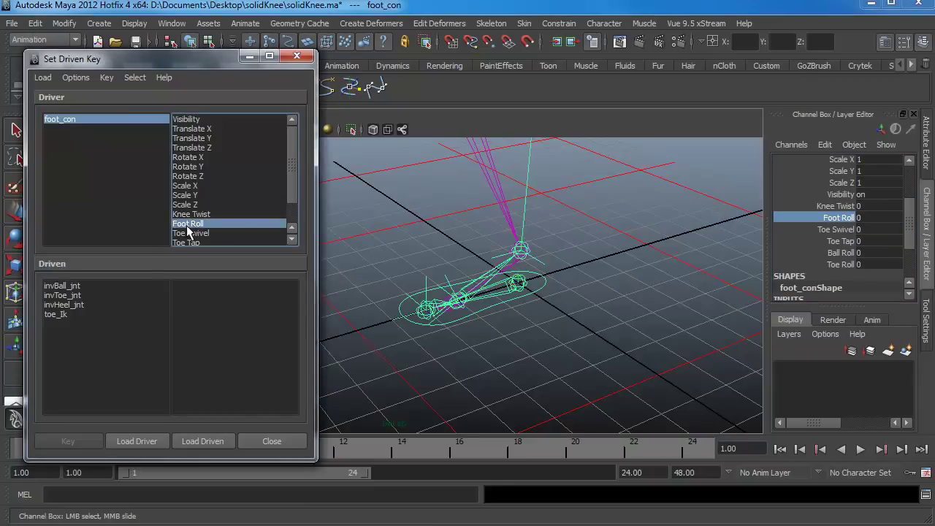
pyautogui.click(62, 285)
pyautogui.keyDown('shift'); pyautogui.click(68, 295); pyautogui.keyUp('shift')
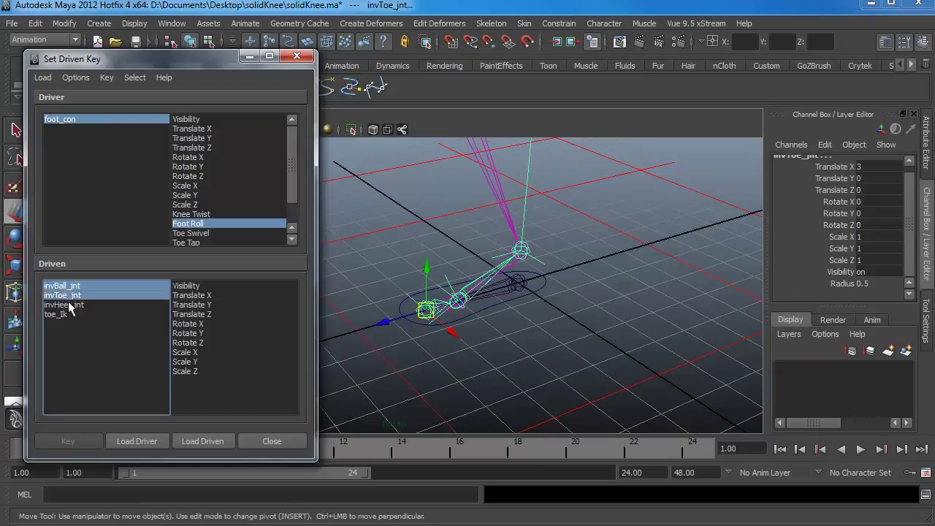
pyautogui.keyDown('shift'); pyautogui.click(70, 304); pyautogui.keyUp('shift')
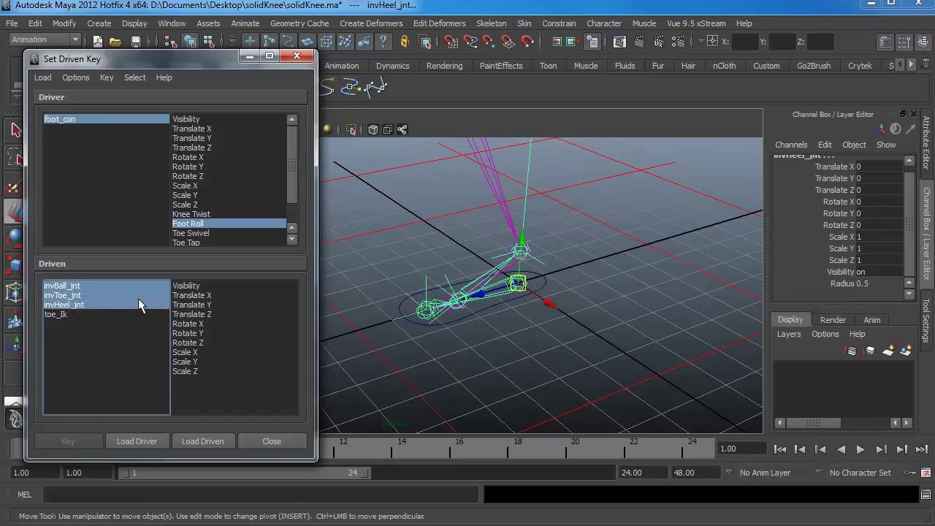
# Step: Try rotating the three selected inverse joints about Z to check the roll axis, and undo the rotation
pyautogui.click(521, 285)
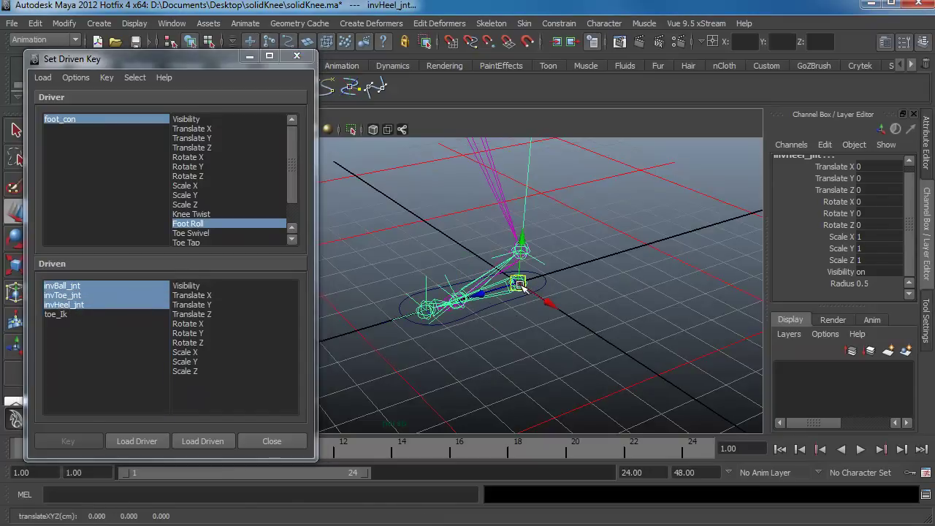
pyautogui.press('e')
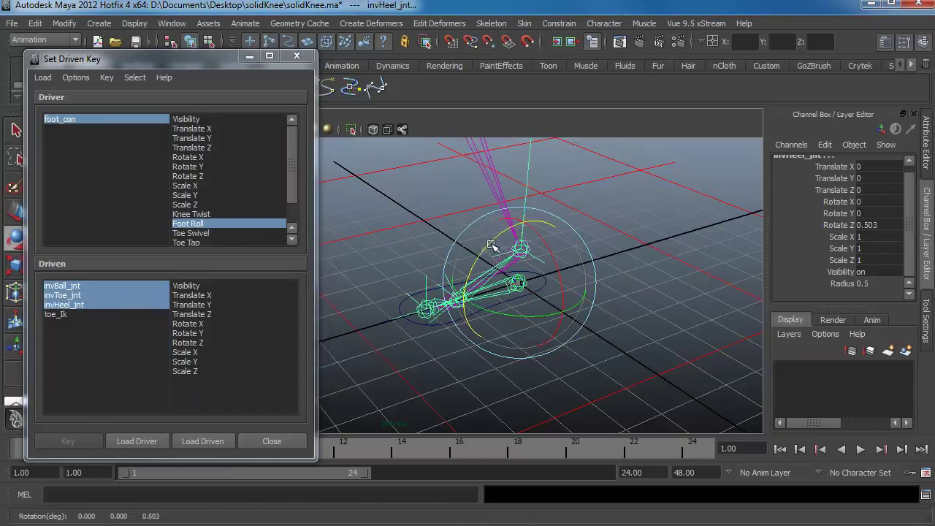
pyautogui.moveTo(489, 252)
pyautogui.mouseDown()
pyautogui.moveTo(499, 239)
pyautogui.moveTo(491, 253)
pyautogui.moveTo(501, 264)
pyautogui.mouseUp()
pyautogui.hotkey('ctrl', 'z')
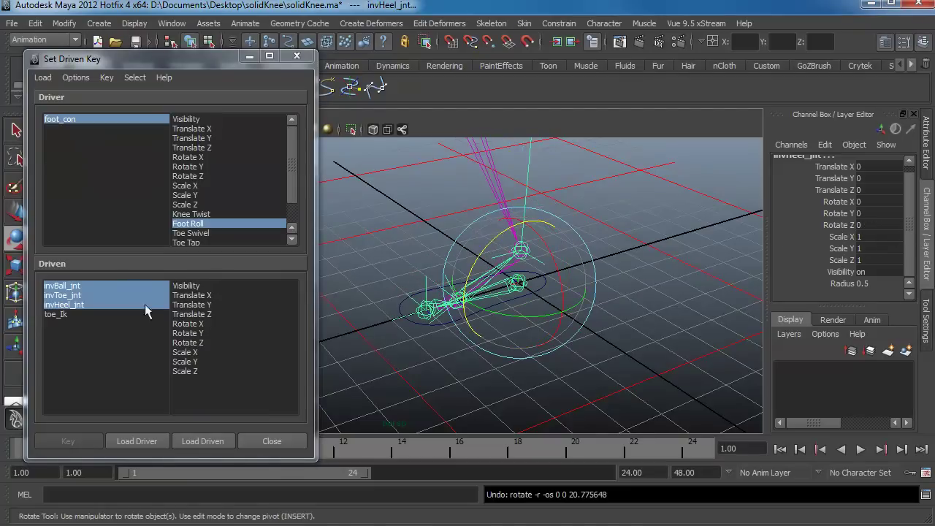
# Step: Key Rotate Z of invBall_jnt, invToe_jnt and invHeel_jnt against Foot Roll in the neutral pose
pyautogui.click(196, 343)
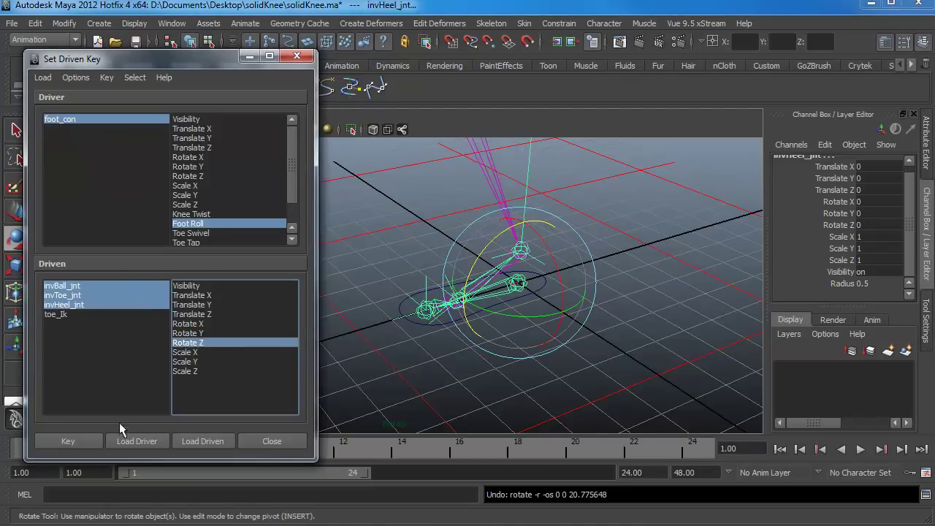
pyautogui.click(90, 442)
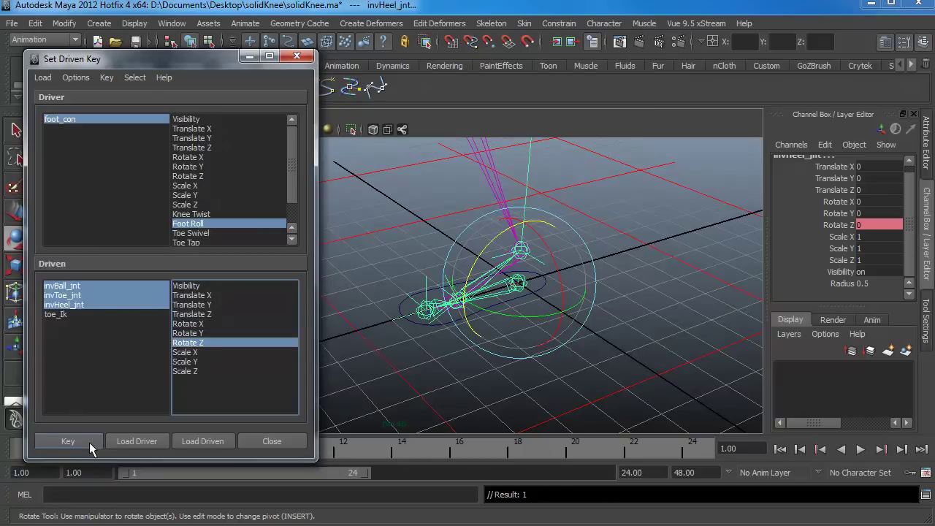
# Step: Set foot_con's Foot Roll to 5
pyautogui.click(61, 120)
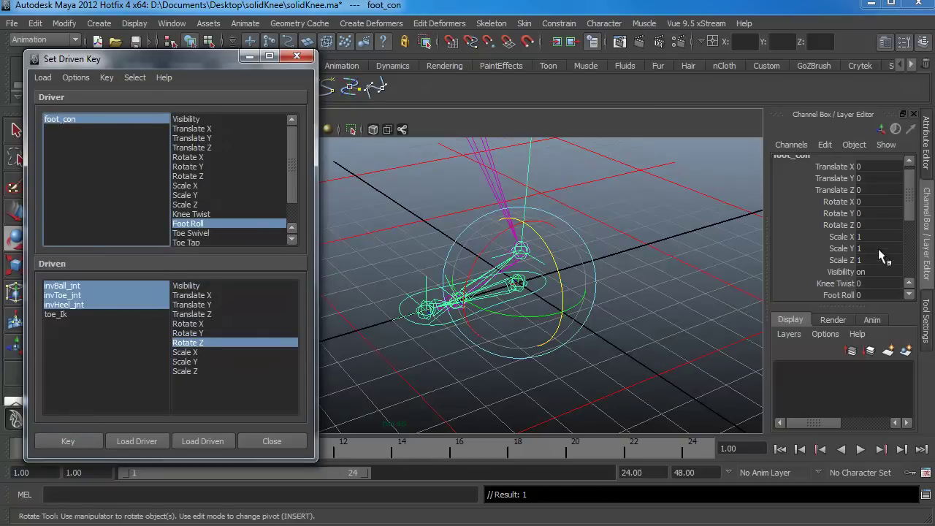
pyautogui.moveTo(909, 227); pyautogui.dragTo(911, 243)
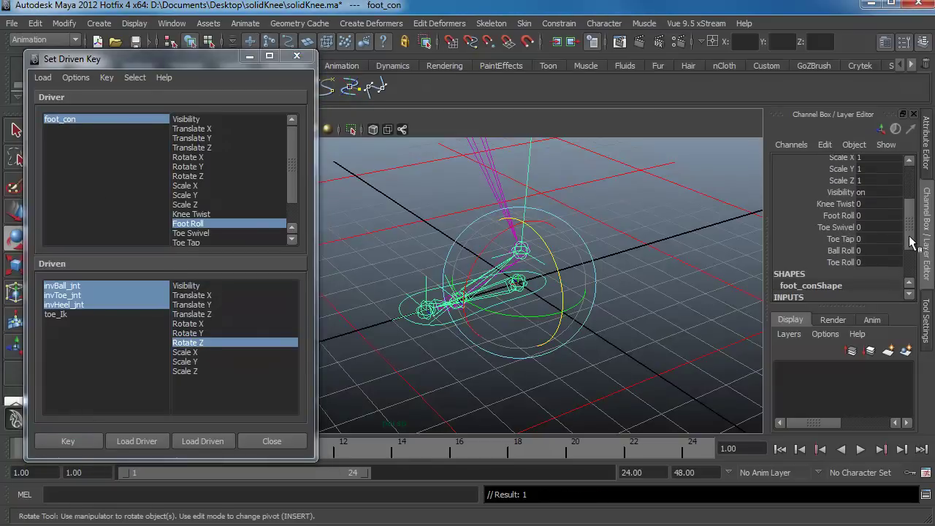
pyautogui.click(869, 216)
pyautogui.press('Return')
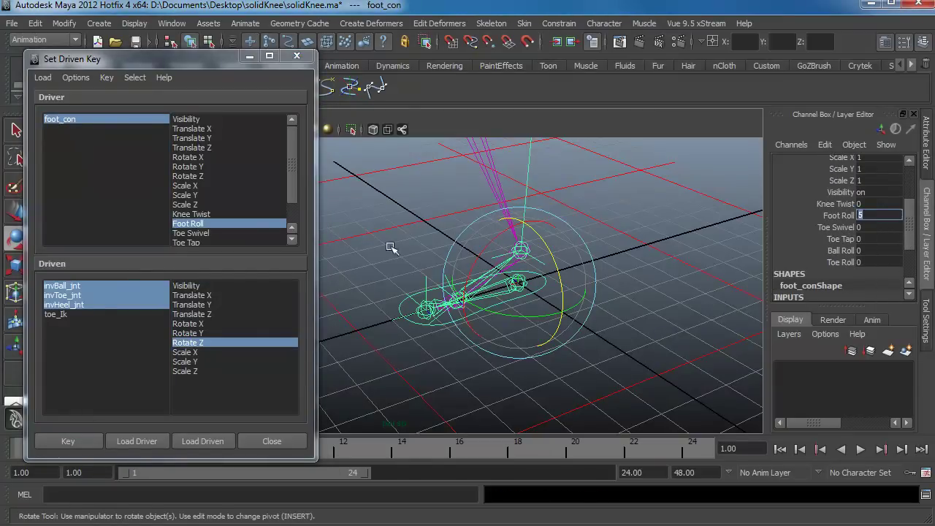
# Step: Rotate invHeel_jnt to lift the toes, checking in the side view, and set its Rotate Z to 80
pyautogui.click(74, 305)
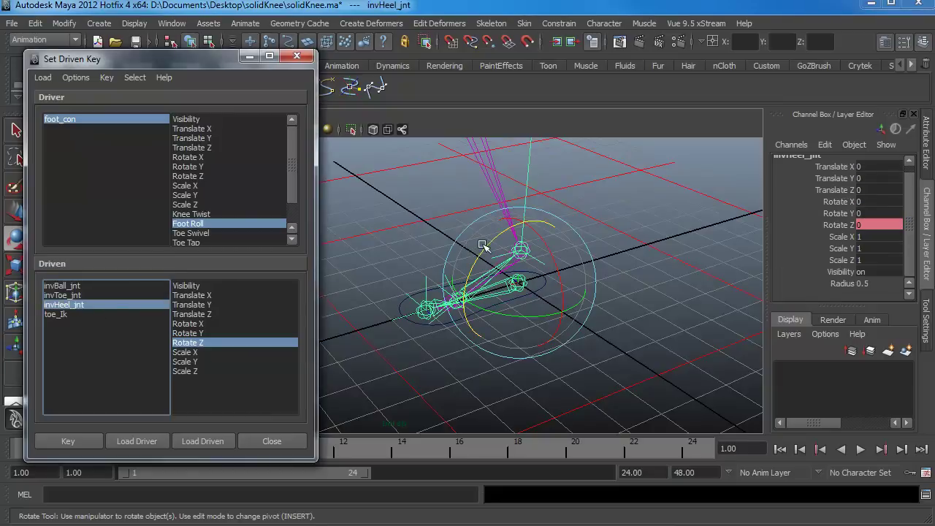
pyautogui.moveTo(482, 244); pyautogui.dragTo(549, 248)
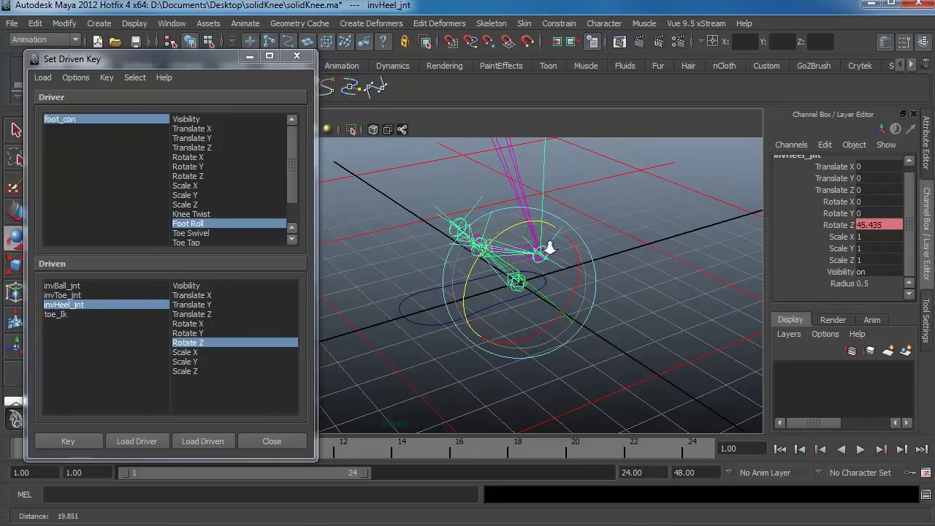
pyautogui.press('space')
pyautogui.moveTo(501, 224); pyautogui.dragTo(563, 224)
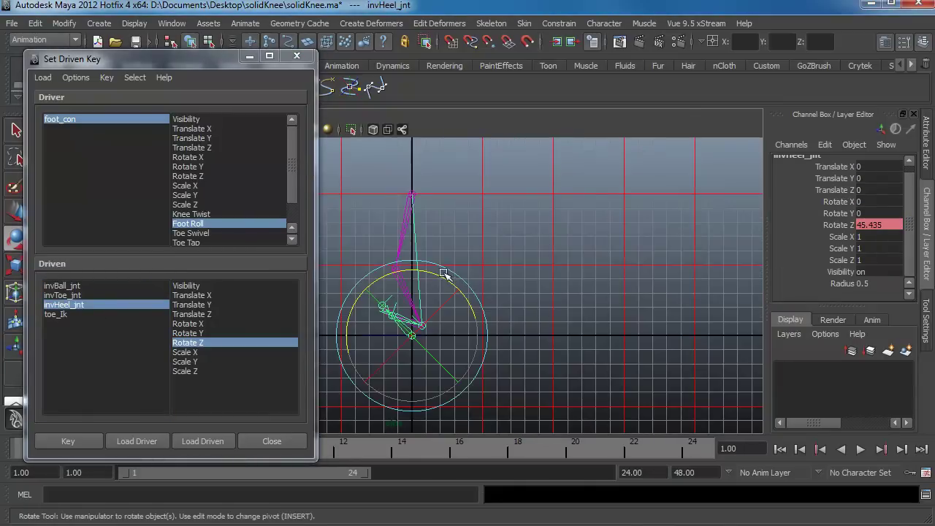
pyautogui.moveTo(443, 273)
pyautogui.mouseDown()
pyautogui.moveTo(461, 285)
pyautogui.moveTo(439, 279)
pyautogui.moveTo(476, 305)
pyautogui.moveTo(460, 305)
pyautogui.moveTo(468, 308)
pyautogui.mouseUp()
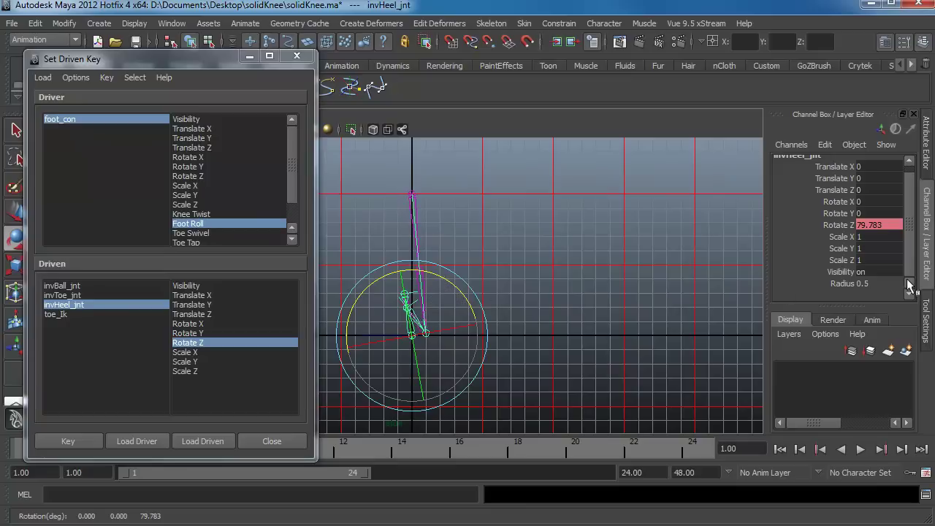
pyautogui.click(895, 225)
pyautogui.write('80')
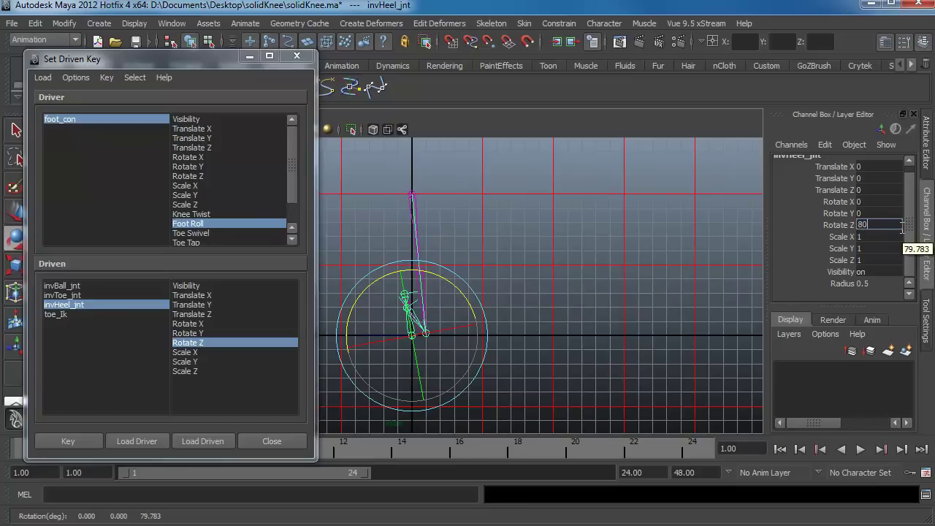
pyautogui.press('Return')
# Step: Key invHeel_jnt's Rotate Z against foot_con's Foot Roll for the raised-toe pose
pyautogui.click(76, 304)
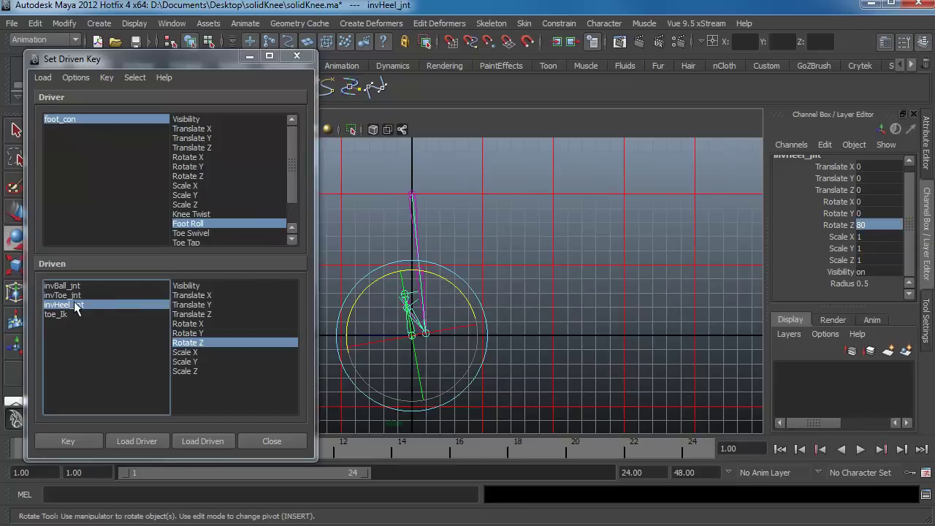
pyautogui.click(195, 343)
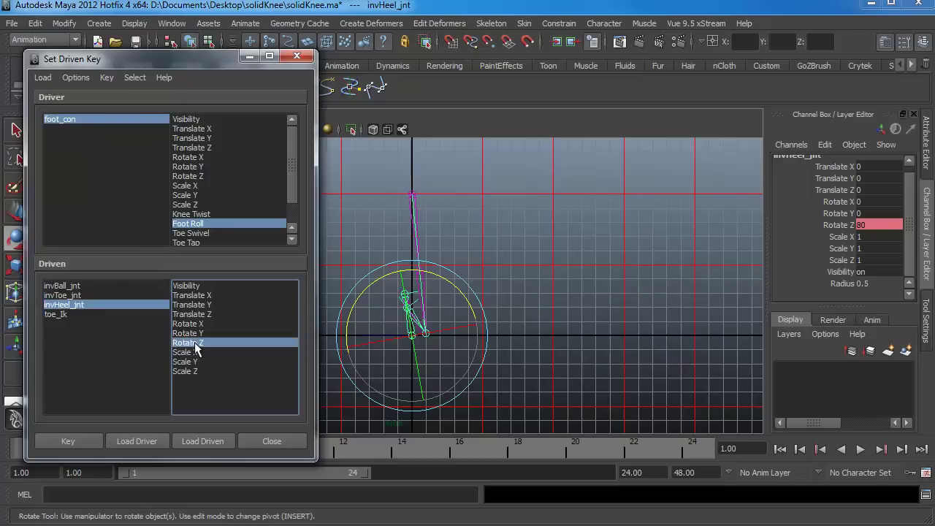
pyautogui.click(70, 442)
# Step: Select foot_con in the side view and set its Foot Roll to -5
pyautogui.click(490, 334)
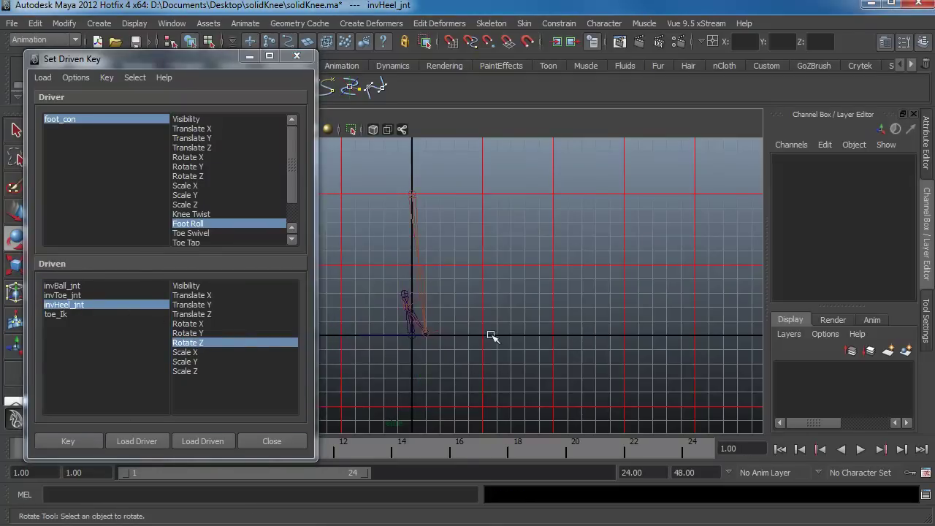
pyautogui.moveTo(380, 334); pyautogui.dragTo(519, 330)
pyautogui.scroll(-3, 877, 219)
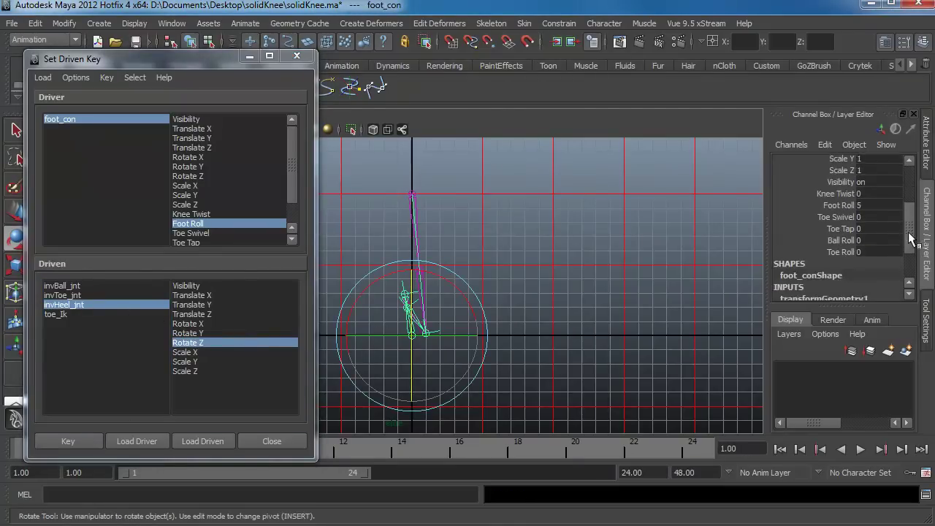
pyautogui.click(870, 197)
pyautogui.write('5')
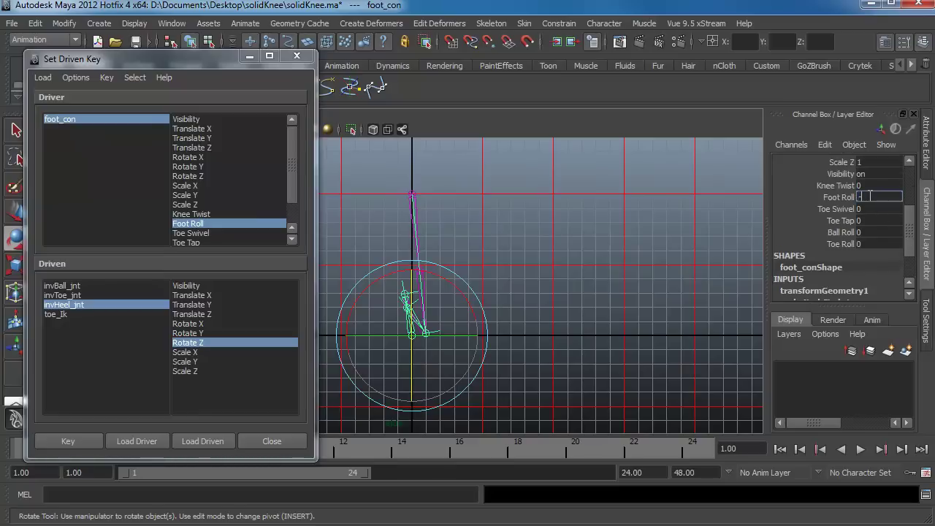
pyautogui.write('5')
pyautogui.press('Return')
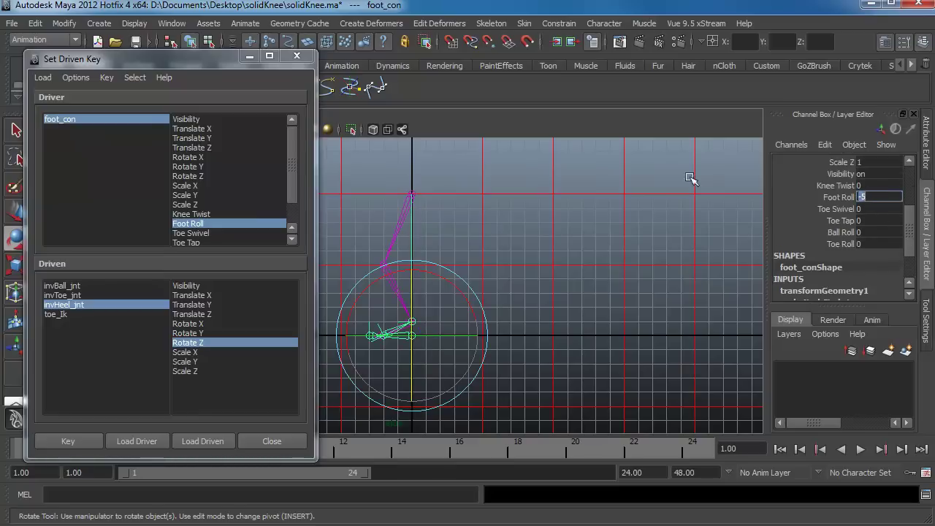
# Step: Rotate invBall_jnt to lift the heel and set its Rotate Z to 30
pyautogui.click(63, 286)
pyautogui.moveTo(424, 288); pyautogui.dragTo(406, 299)
pyautogui.doubleClick(893, 223)
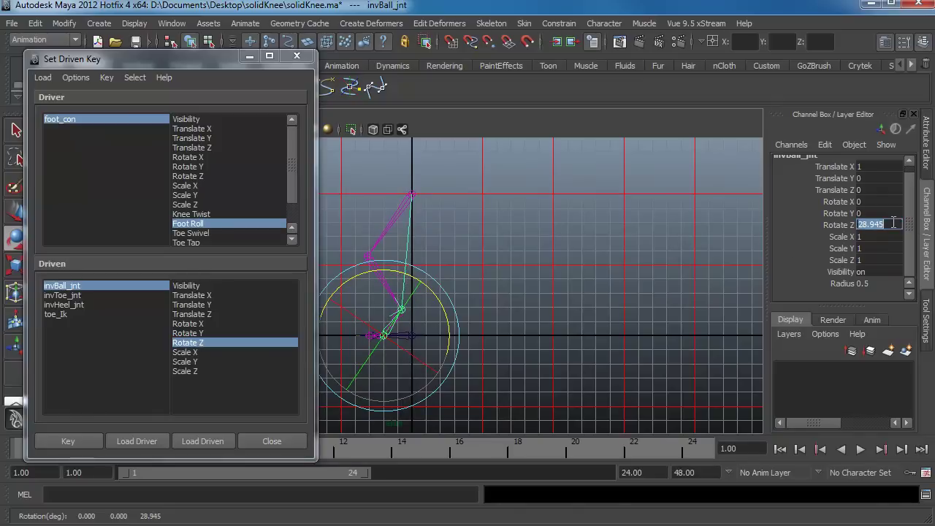
pyautogui.write('30')
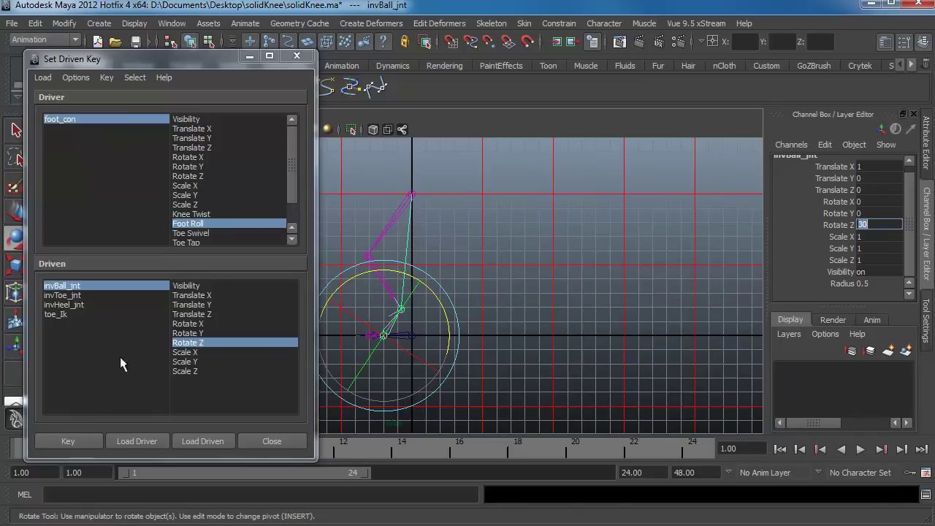
# Step: Key the Rotate Z of invBall_jnt and invToe_jnt against foot_con's Foot Roll at -5
pyautogui.click(65, 289)
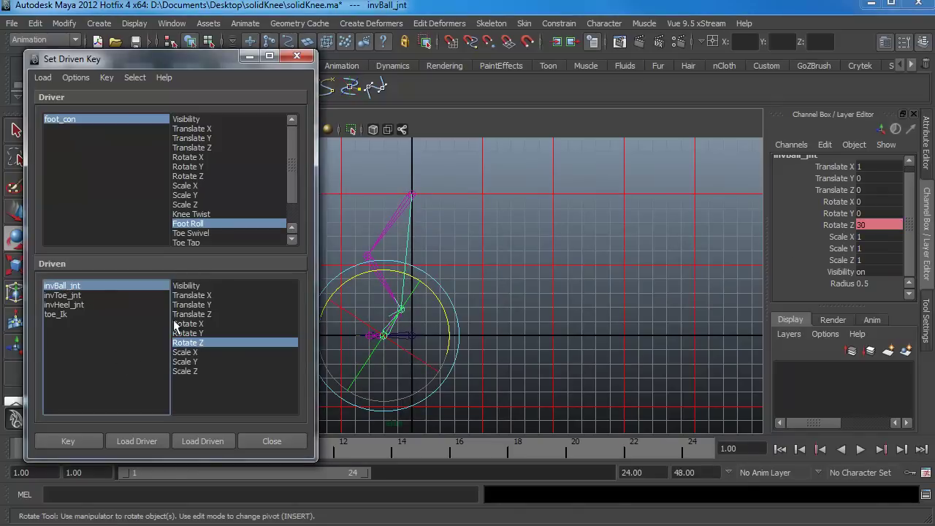
pyautogui.click(82, 435)
pyautogui.click(55, 118)
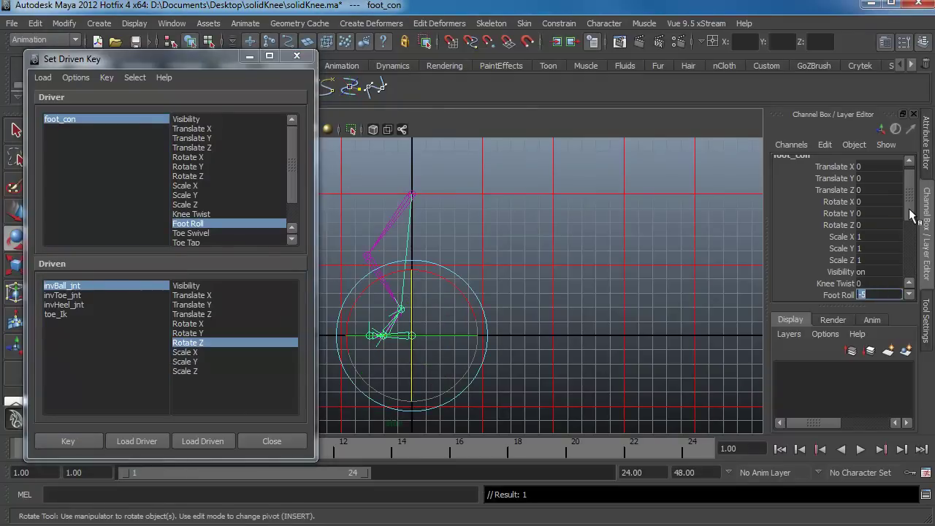
pyautogui.scroll(-1, 912, 187)
pyautogui.click(877, 278)
pyautogui.click(74, 295)
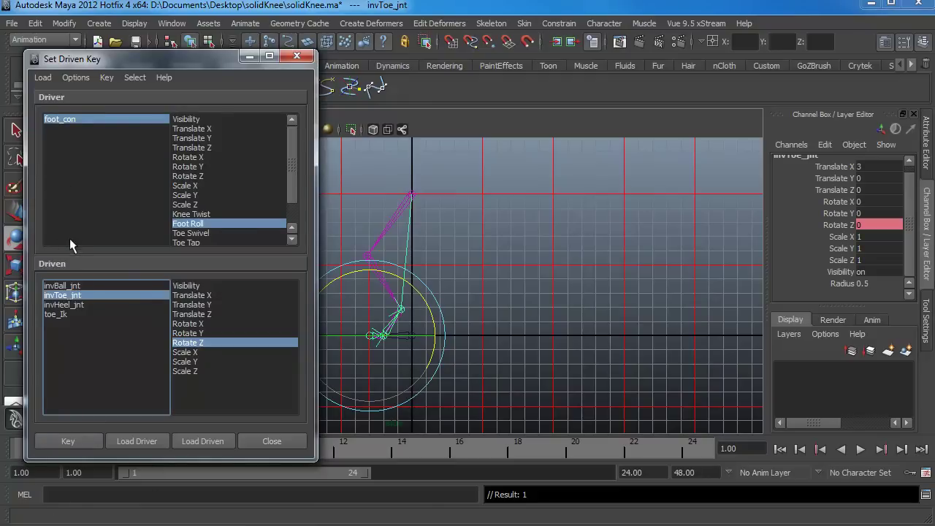
pyautogui.click(69, 439)
# Step: Select foot_con and set its Foot Roll to -10
pyautogui.click(73, 119)
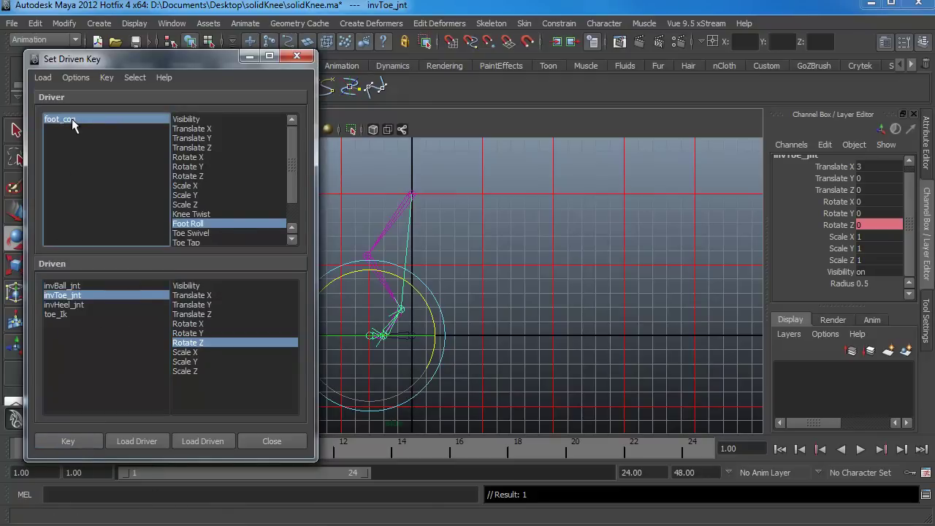
pyautogui.moveTo(909, 208); pyautogui.dragTo(909, 230)
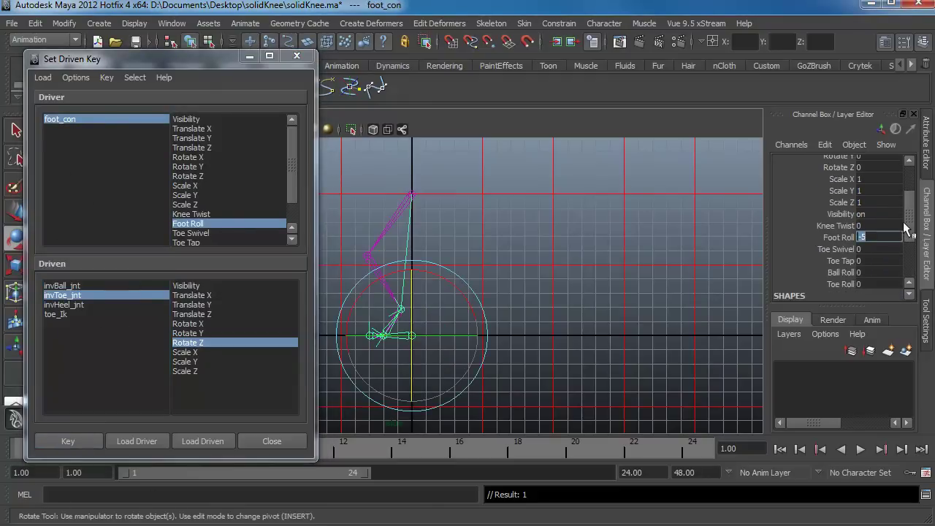
pyautogui.click(904, 237)
pyautogui.write('-10')
pyautogui.press('Return')
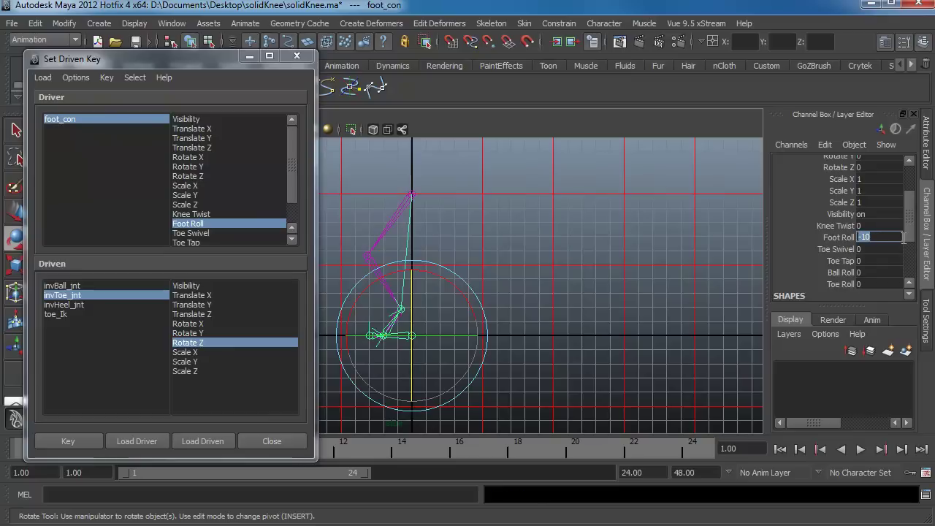
# Step: Rotate invToe_jnt to lift the foot onto its toe tip and set its Rotate Z to 50
pyautogui.click(55, 296)
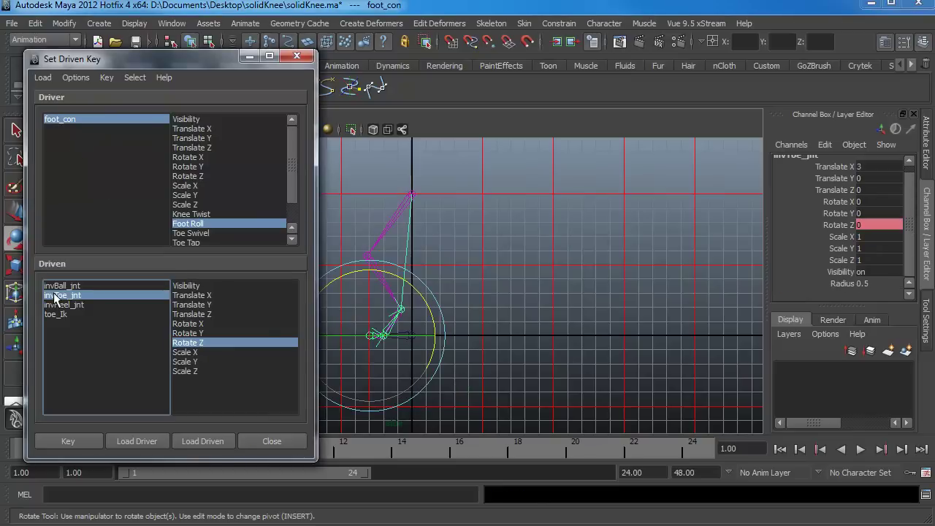
pyautogui.moveTo(389, 273); pyautogui.dragTo(343, 269)
pyautogui.doubleClick(879, 225)
pyautogui.write('50')
pyautogui.press('Return')
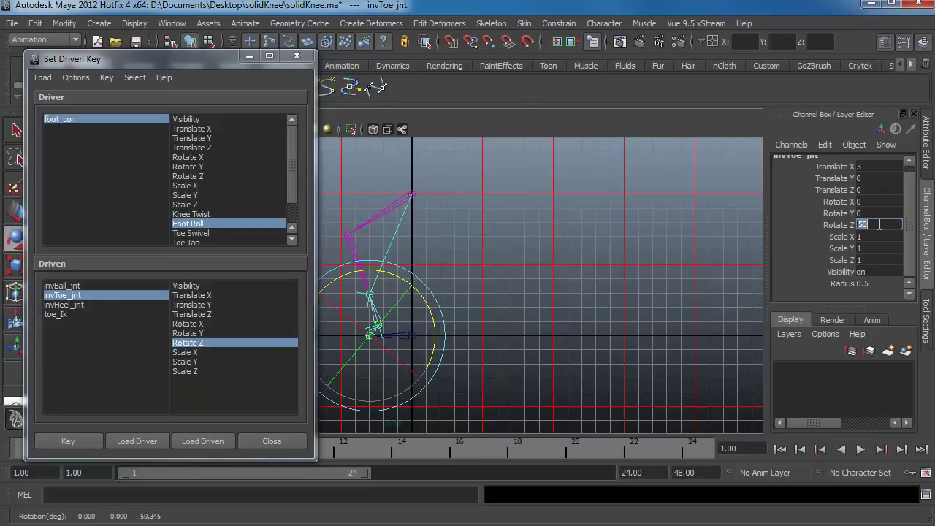
pyautogui.click(479, 398)
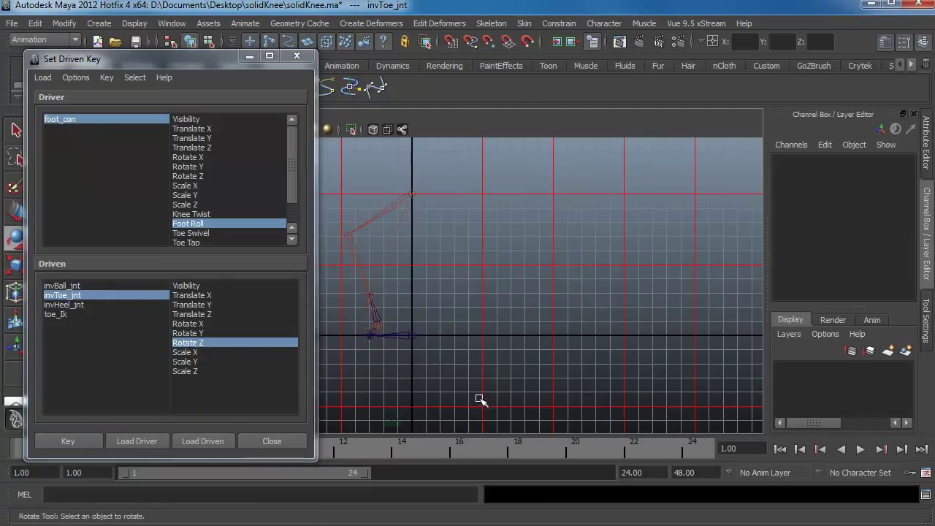
# Step: Select foot_con and scrub its Foot Roll back and forth to check the foot's rolling motion
pyautogui.click(423, 334)
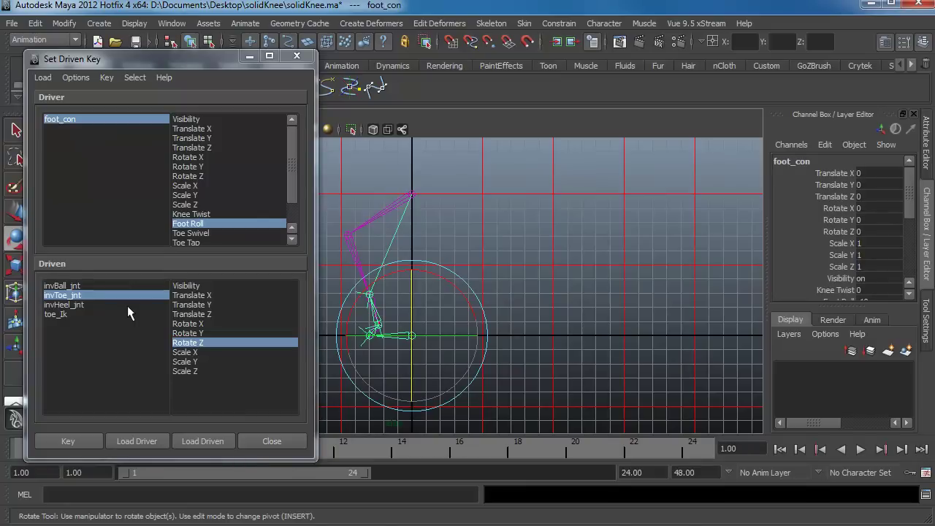
pyautogui.scroll(-2, 903, 215)
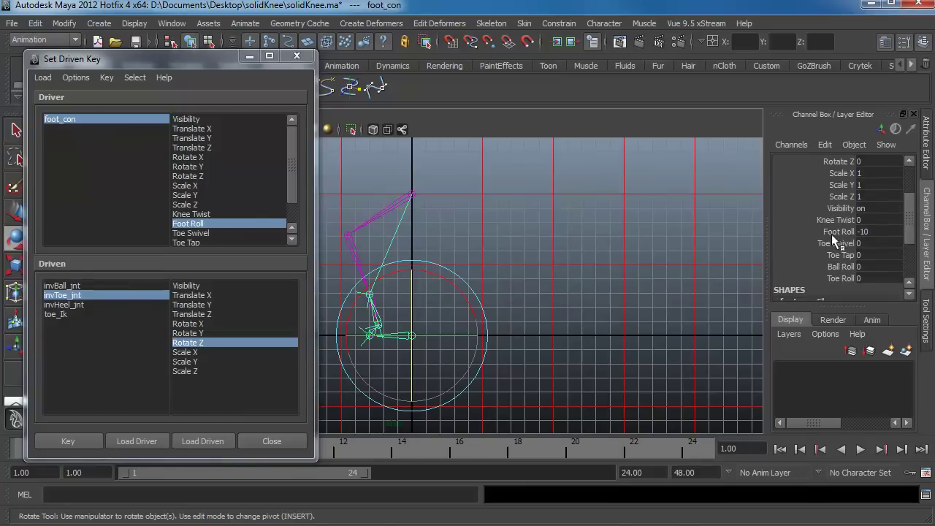
pyautogui.click(839, 232)
pyautogui.moveTo(438, 326); pyautogui.dragTo(537, 357, button='middle')
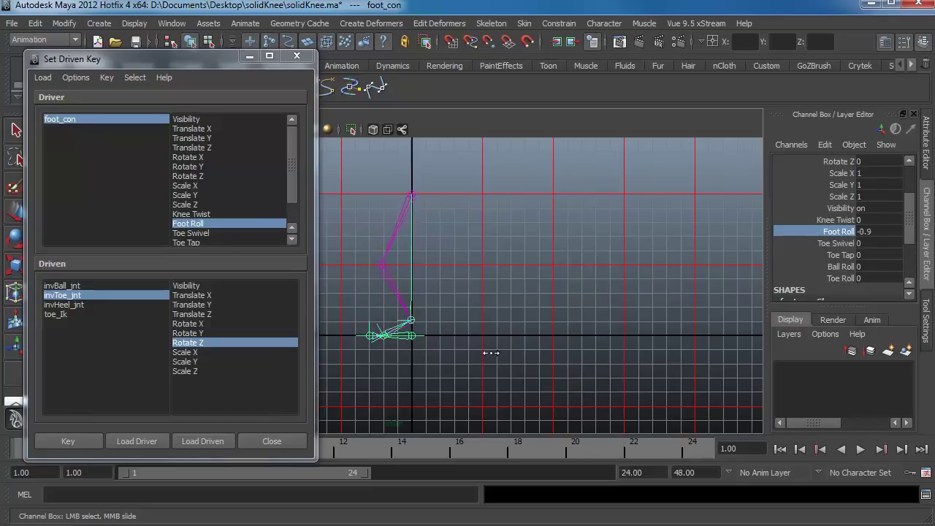
pyautogui.moveTo(524, 353); pyautogui.dragTo(472, 356, button='middle')
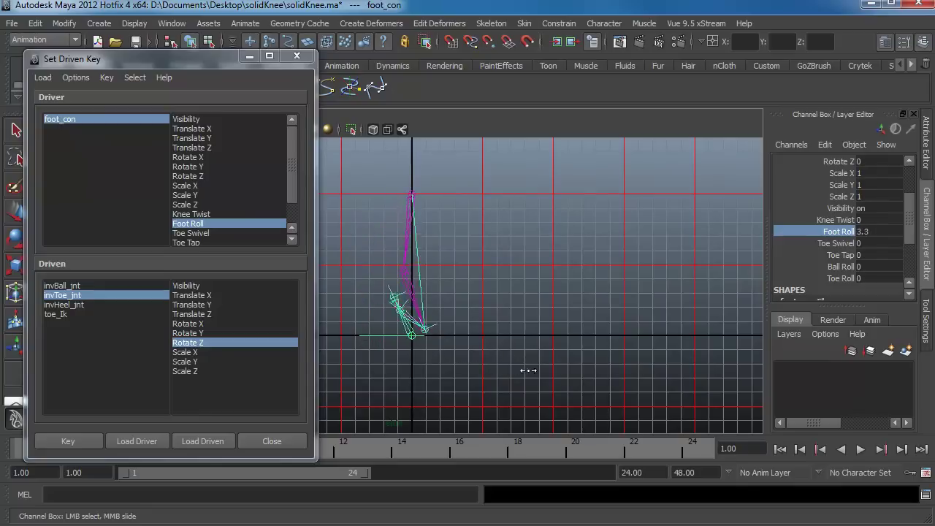
pyautogui.moveTo(476, 364); pyautogui.dragTo(435, 362, button='middle')
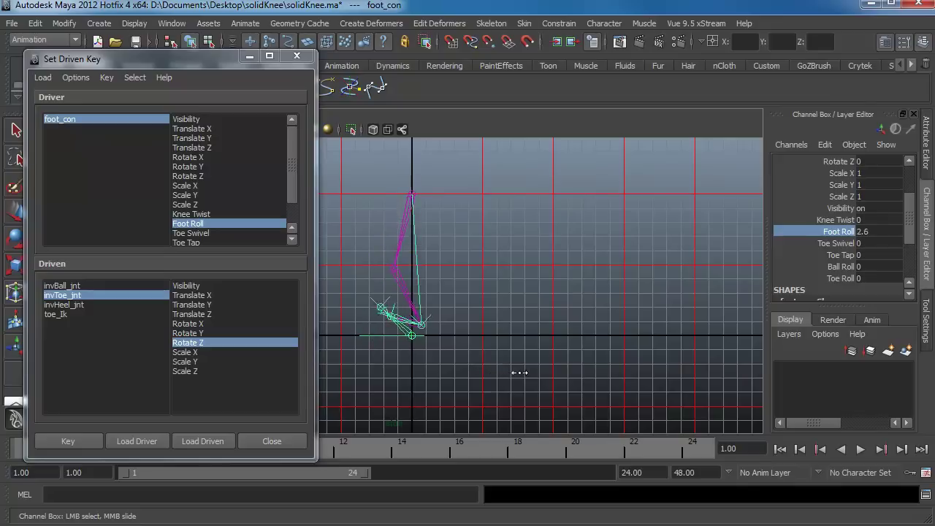
pyautogui.moveTo(519, 373); pyautogui.dragTo(547, 382, button='middle')
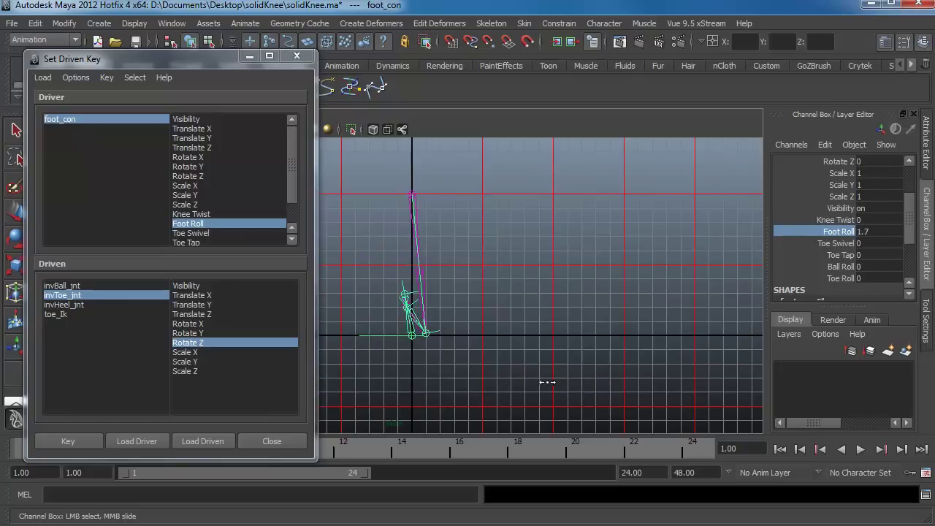
pyautogui.moveTo(484, 379)
pyautogui.mouseDown(button='middle')
pyautogui.moveTo(445, 375)
pyautogui.moveTo(520, 386)
pyautogui.moveTo(476, 388)
pyautogui.mouseUp(button='middle')
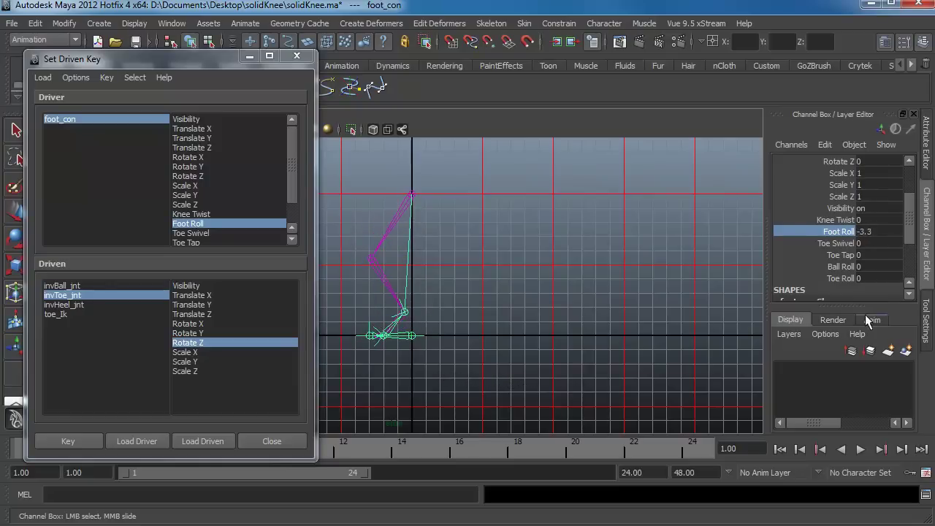
# Step: Reset foot_con's Foot Roll to 0
pyautogui.click(876, 231)
pyautogui.write('0')
pyautogui.press('Return')
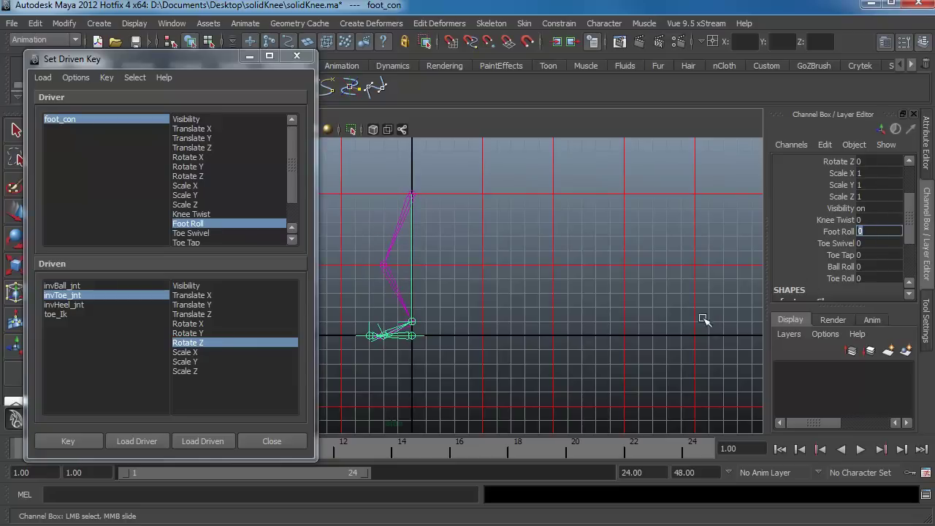
# Step: Switch to the perspective view and choose Toe Swivel as foot_con's driver attribute
pyautogui.click(586, 324)
pyautogui.press('space')
pyautogui.moveTo(528, 330); pyautogui.dragTo(552, 319)
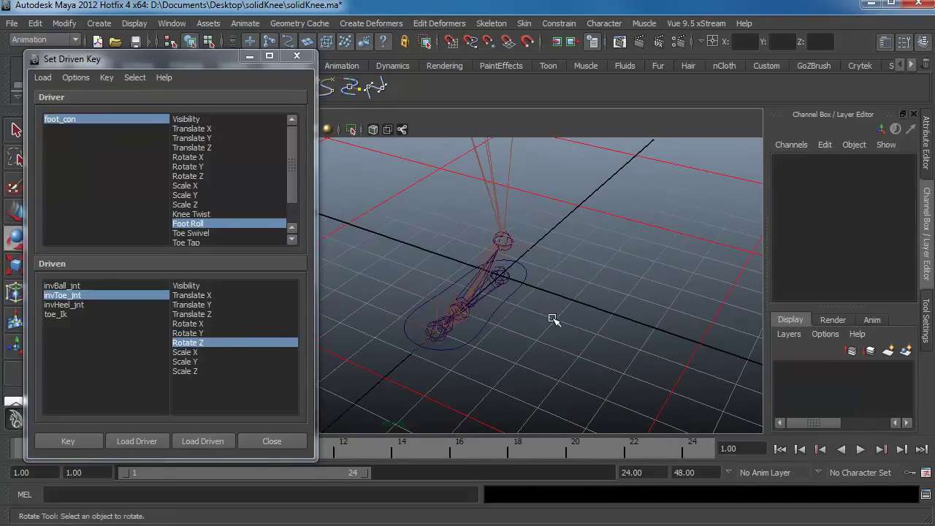
pyautogui.click(201, 233)
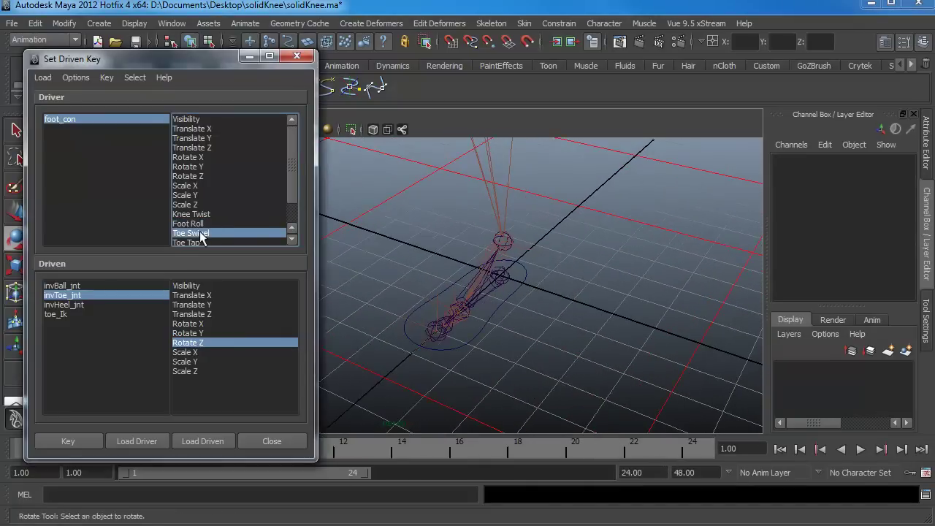
pyautogui.scroll(-1, 288, 208)
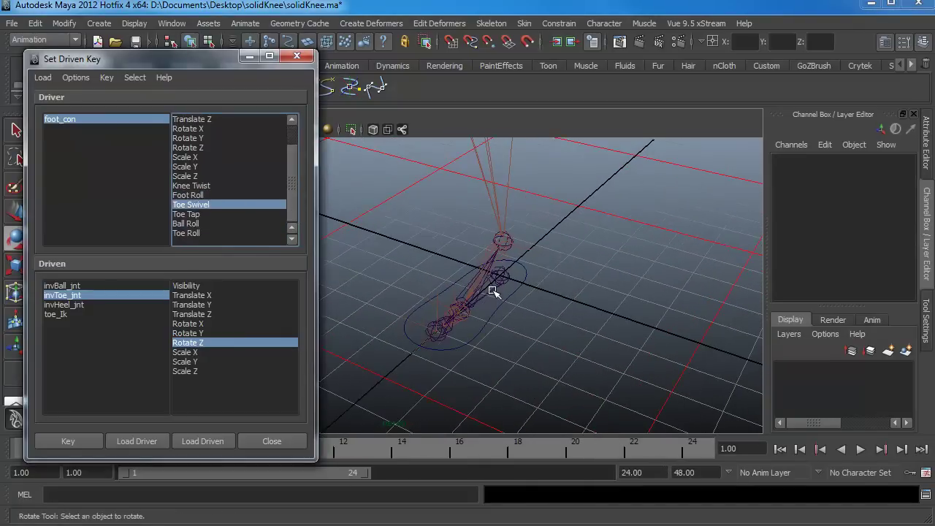
pyautogui.click(429, 325)
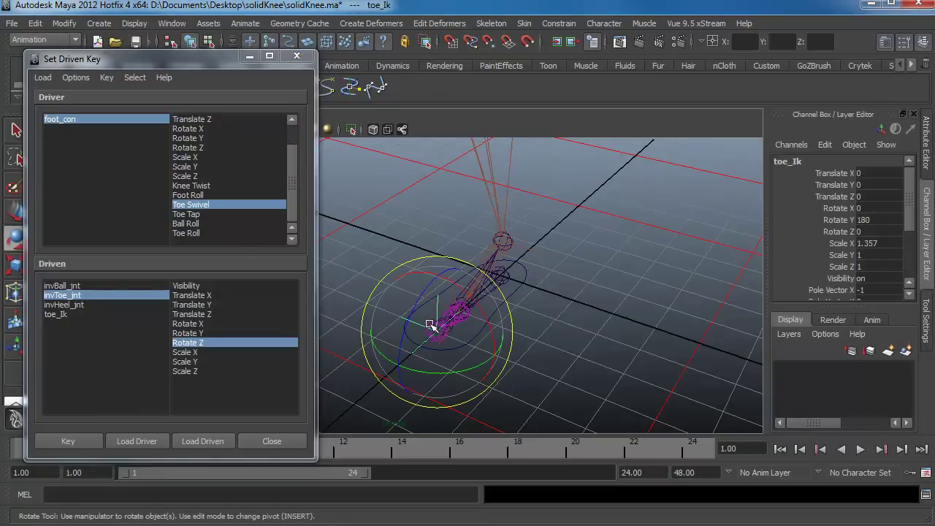
pyautogui.click(544, 329)
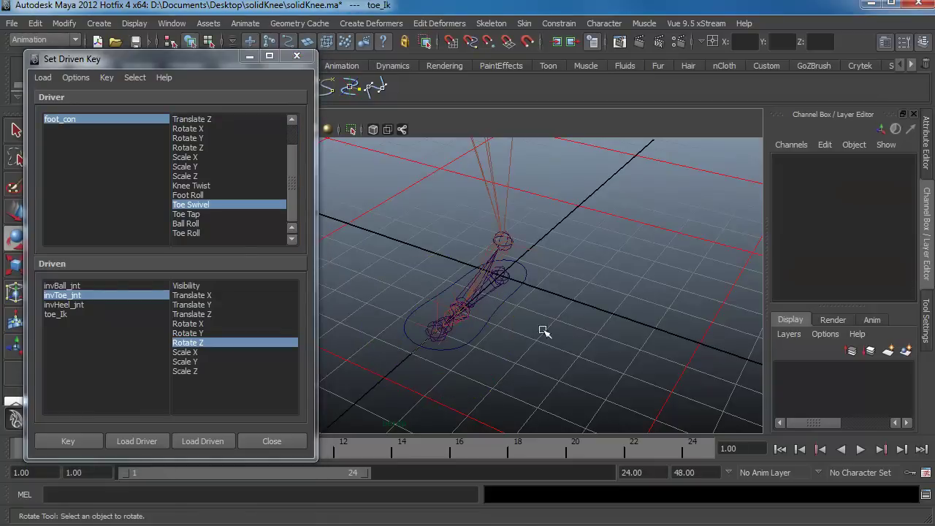
pyautogui.click(436, 344)
pyautogui.moveTo(492, 356); pyautogui.dragTo(504, 358)
pyautogui.click(539, 346)
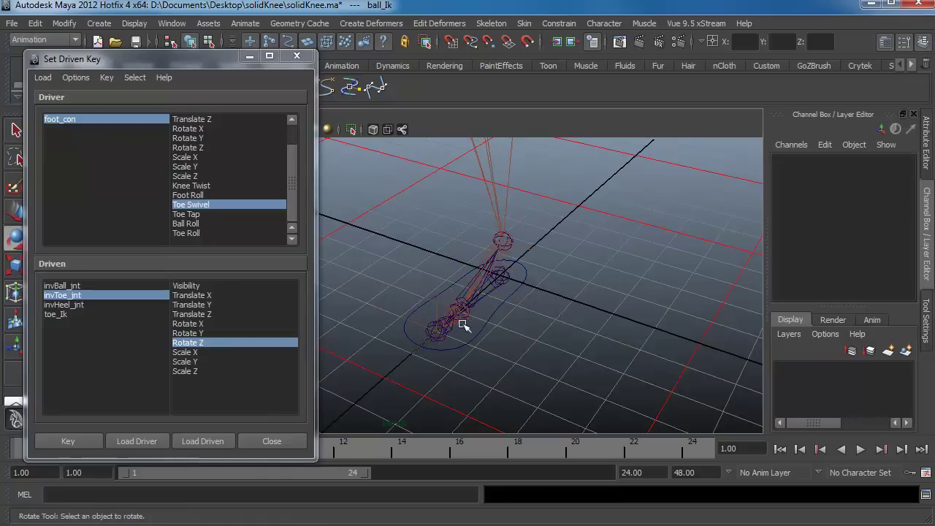
# Step: Select invToe_jnt, test its swivel direction, and key its Rotate Y against Toe Swivel in the neutral pose
pyautogui.keyDown('alt'); pyautogui.moveTo(463, 326); pyautogui.dragTo(490, 317); pyautogui.keyUp('alt')
pyautogui.click(485, 313)
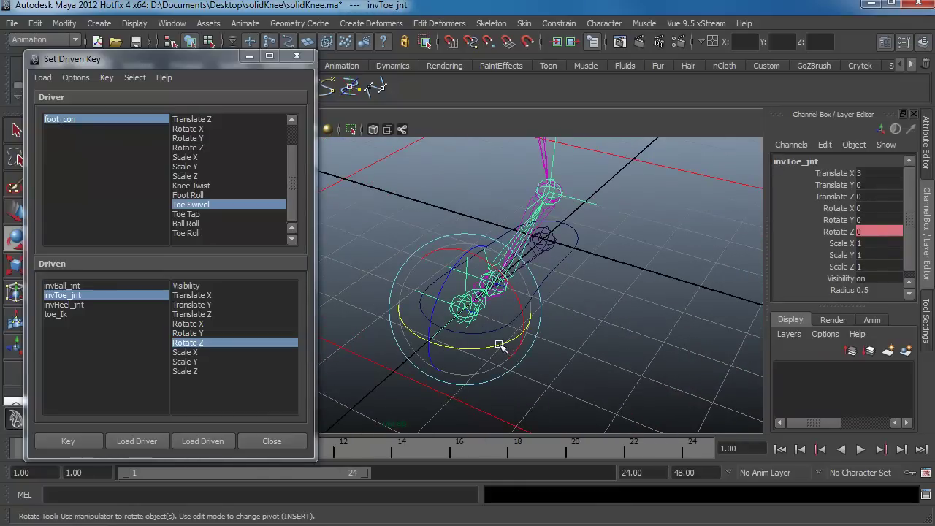
pyautogui.moveTo(497, 346); pyautogui.dragTo(485, 329)
pyautogui.hotkey('ctrl', 'z')
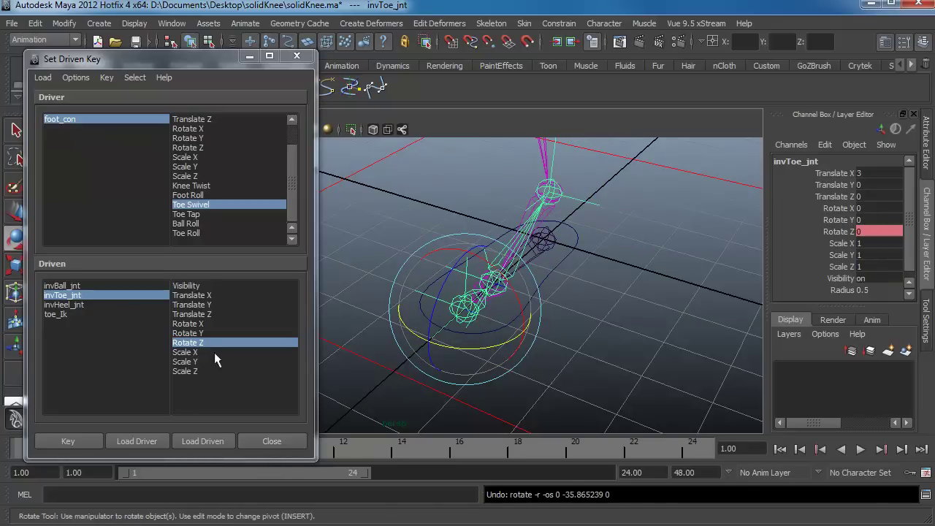
pyautogui.click(198, 334)
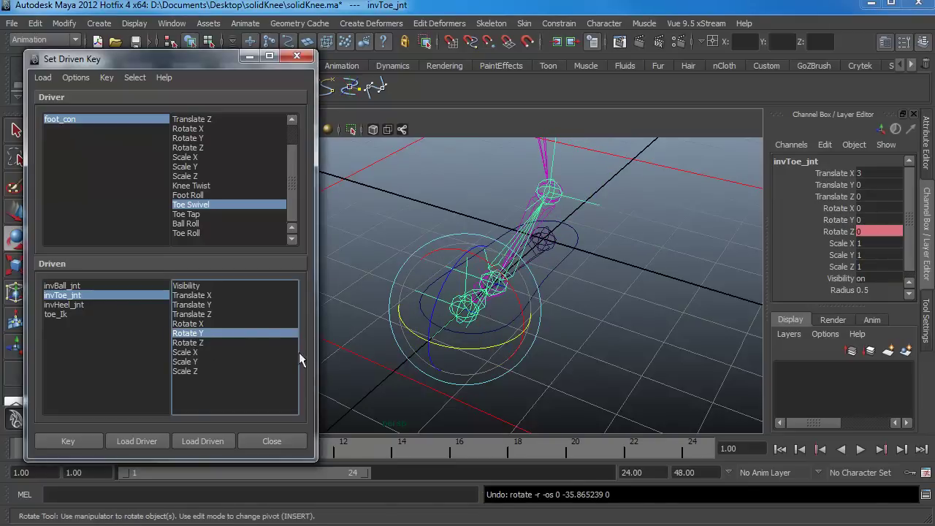
pyautogui.click(88, 439)
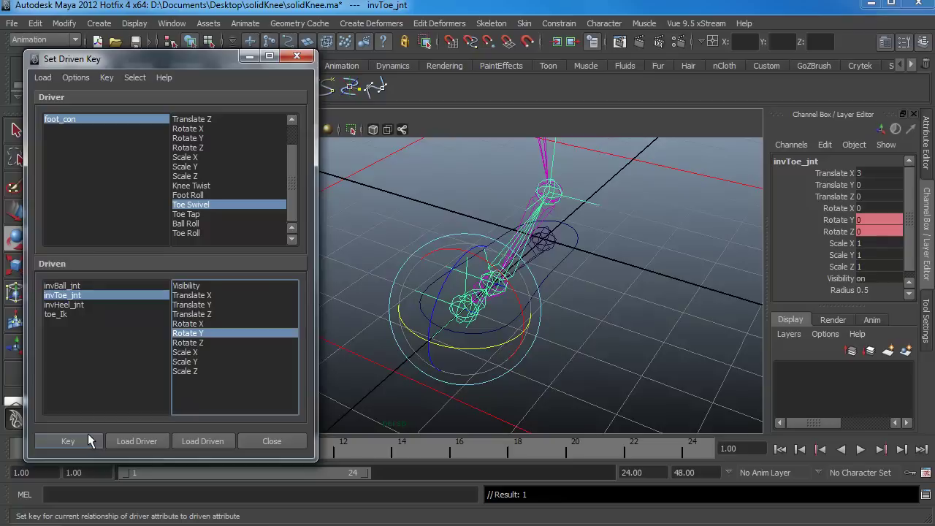
# Step: Select foot_con and enter a new Toe Swivel value for the swivelled pose
pyautogui.click(75, 117)
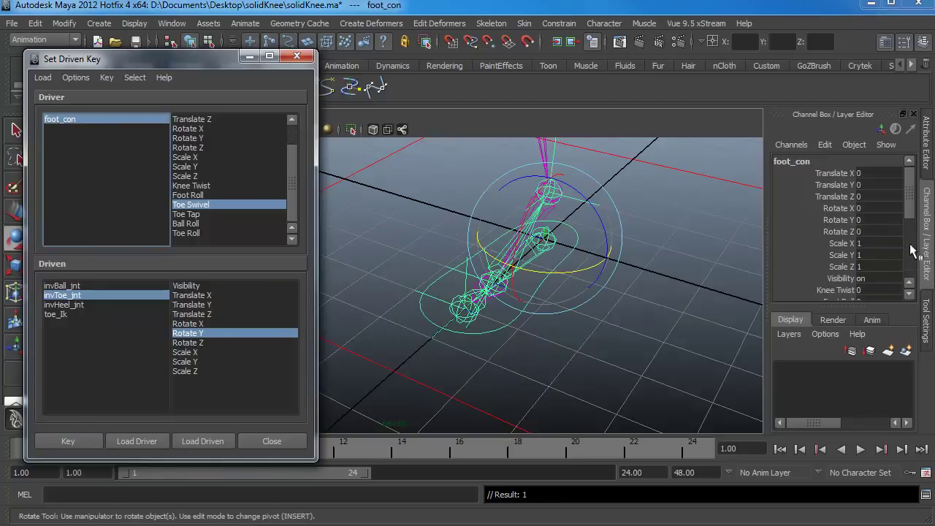
pyautogui.scroll(-3, 877, 247)
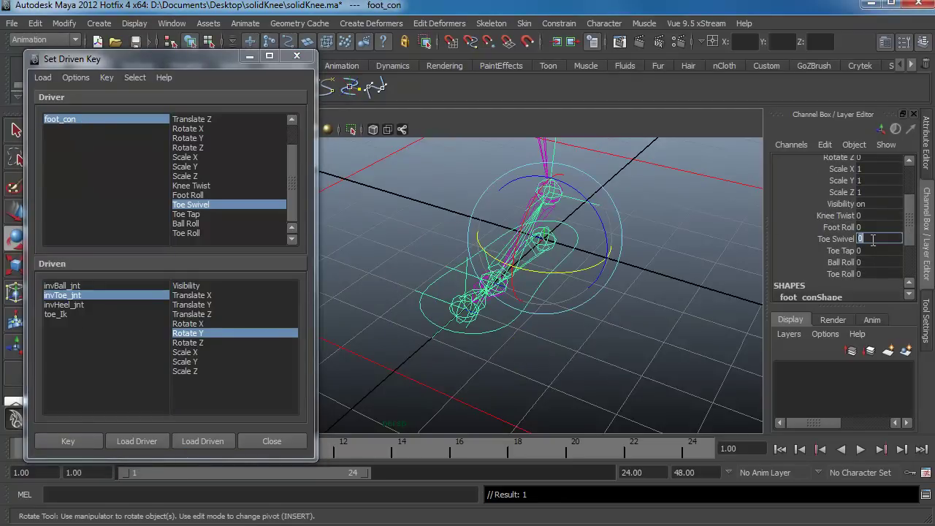
pyautogui.press('Return')
# Step: Swivel invToe_jnt, set its Rotate Y to 90, and key it against foot_con's Toe Swivel
pyautogui.click(62, 296)
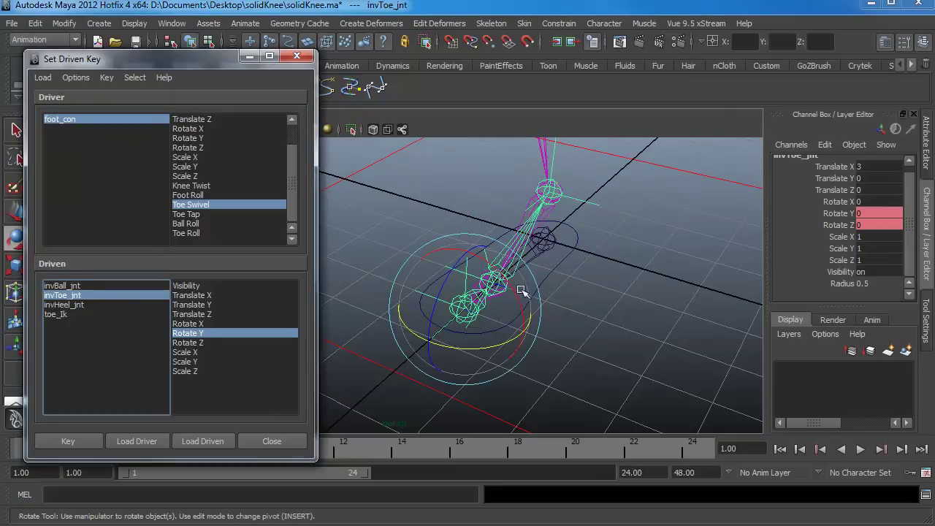
pyautogui.moveTo(507, 341); pyautogui.dragTo(482, 322)
pyautogui.click(873, 213)
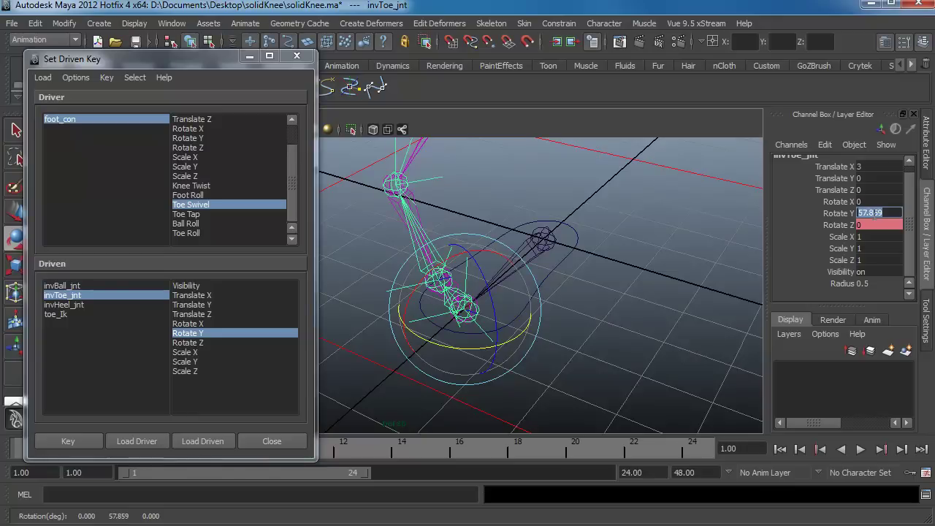
pyautogui.write('90')
pyautogui.press('Return')
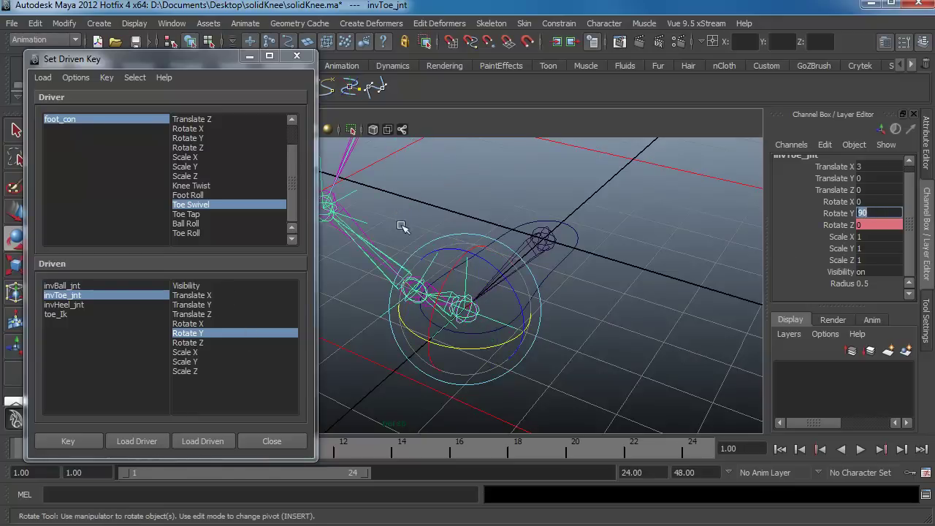
pyautogui.click(77, 442)
# Step: Select the driver foot_con to edit its attributes
pyautogui.click(83, 120)
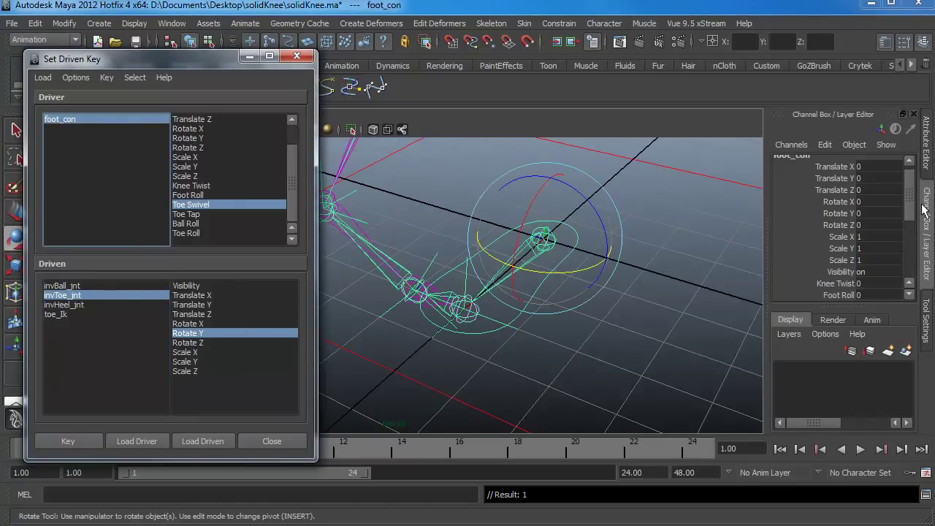
# Step: Set foot_con's Toe Swivel to 5 and invToe_jnt's Rotate Y to -90, and key this driven pose
pyautogui.scroll(-3, 840, 226)
pyautogui.click(882, 234)
pyautogui.write('5')
pyautogui.press('Return')
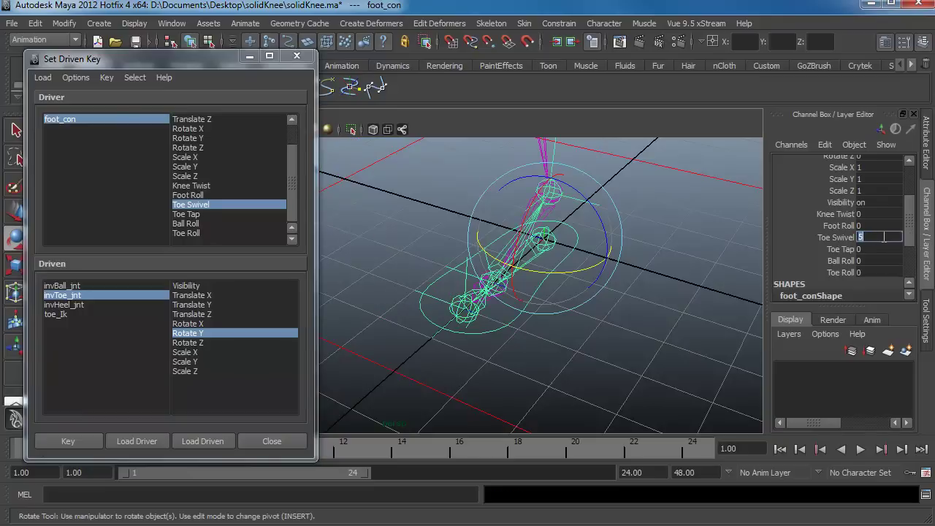
pyautogui.click(69, 296)
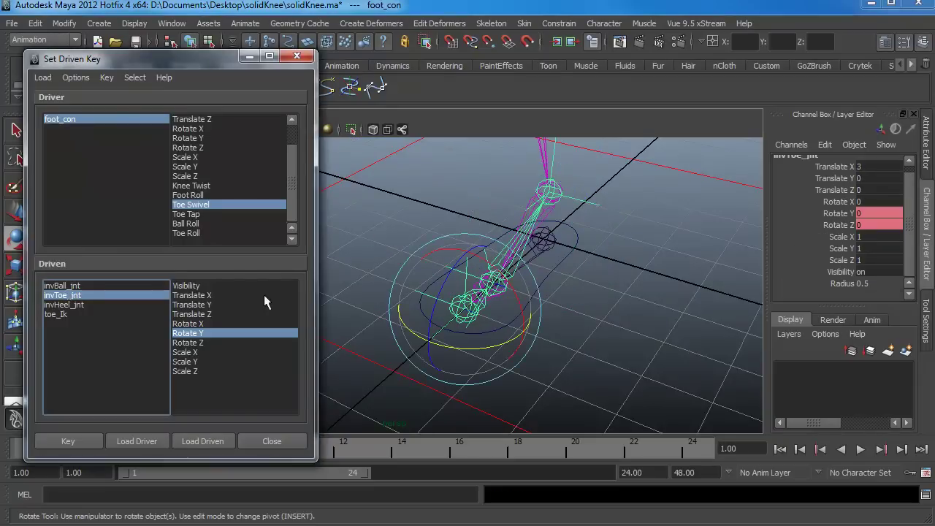
pyautogui.doubleClick(868, 213)
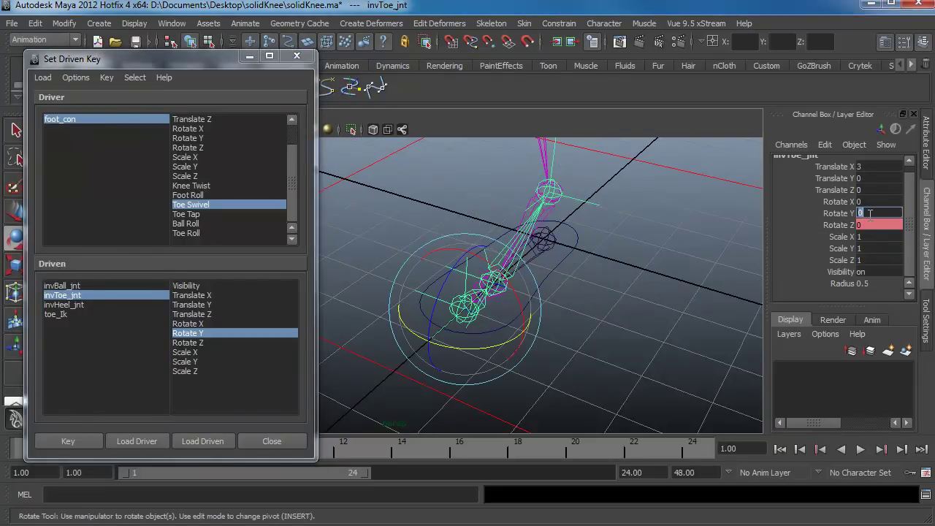
pyautogui.write('-90')
pyautogui.press('Return')
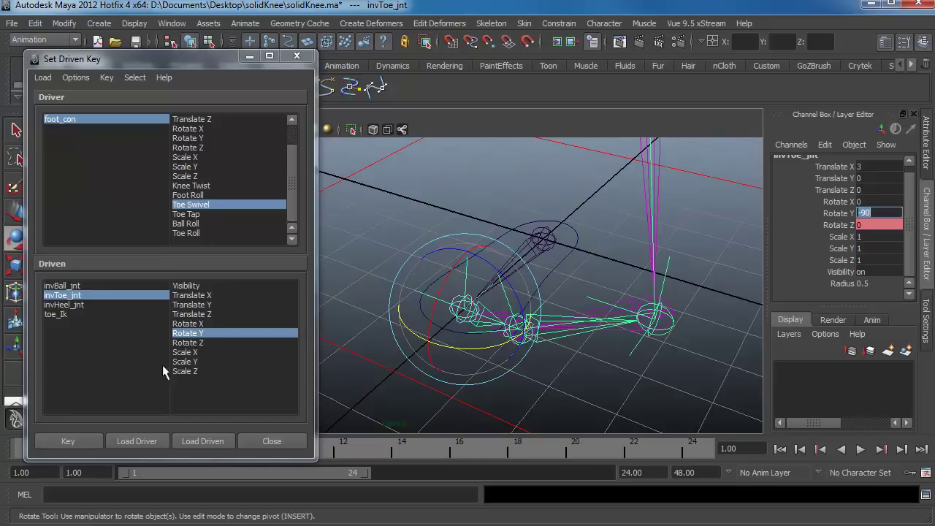
pyautogui.click(68, 441)
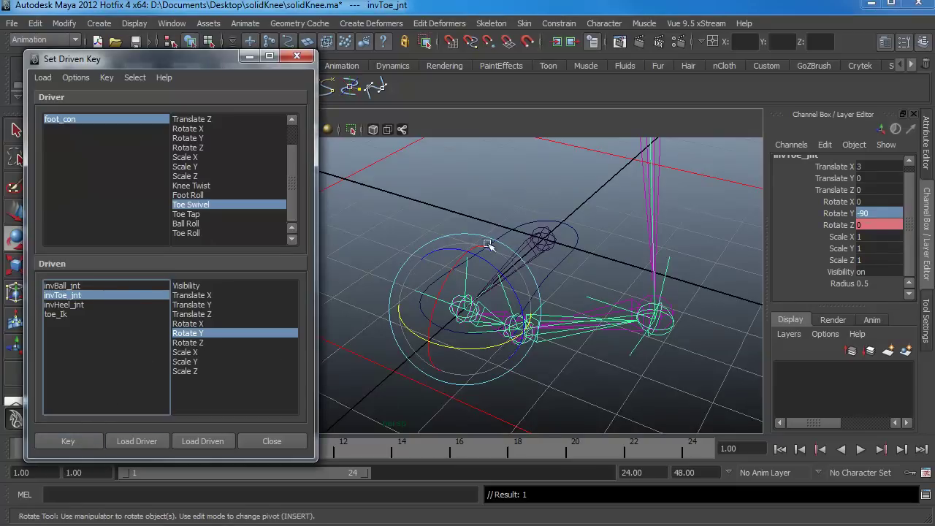
# Step: Scrub foot_con's Toe Swivel to test the foot's swing about the toe, and reset it to 0
pyautogui.click(551, 222)
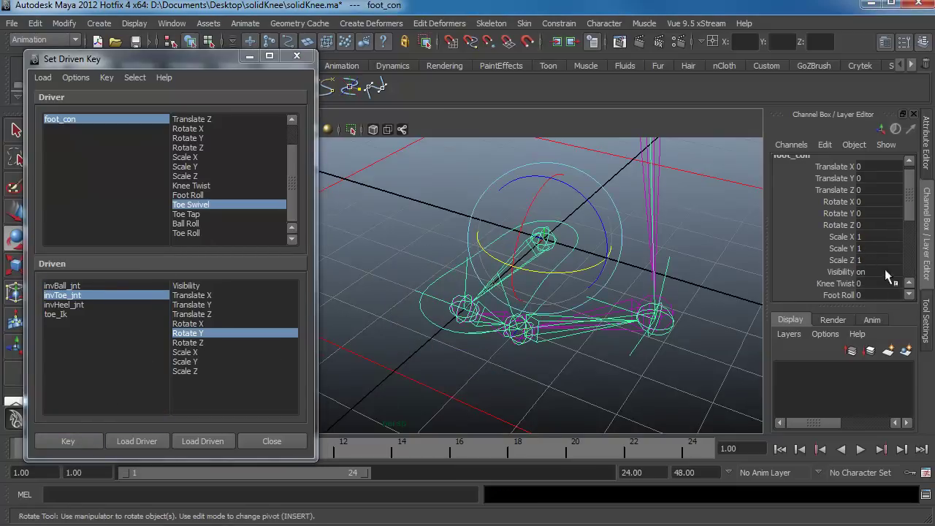
pyautogui.moveTo(910, 209); pyautogui.dragTo(909, 229)
pyautogui.click(849, 272)
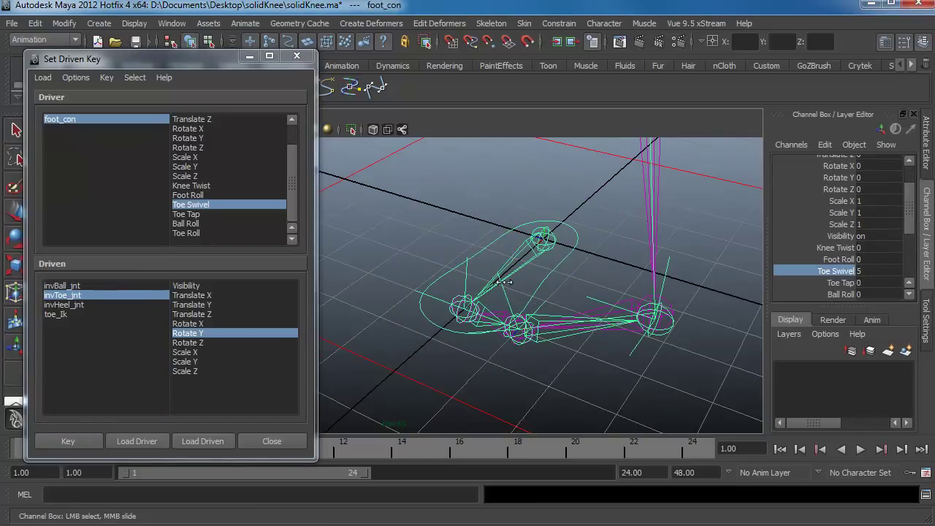
pyautogui.moveTo(488, 289); pyautogui.dragTo(627, 301, button='middle')
pyautogui.doubleClick(863, 272)
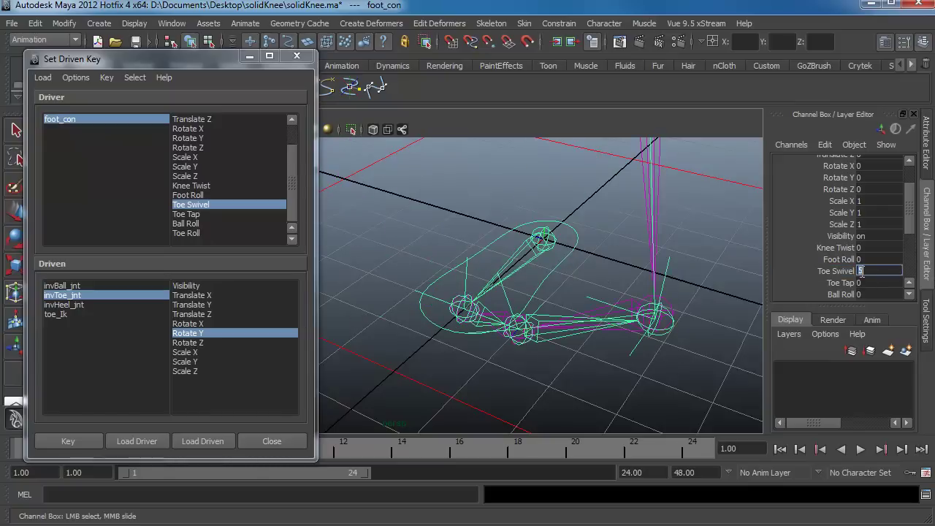
pyautogui.press('Return')
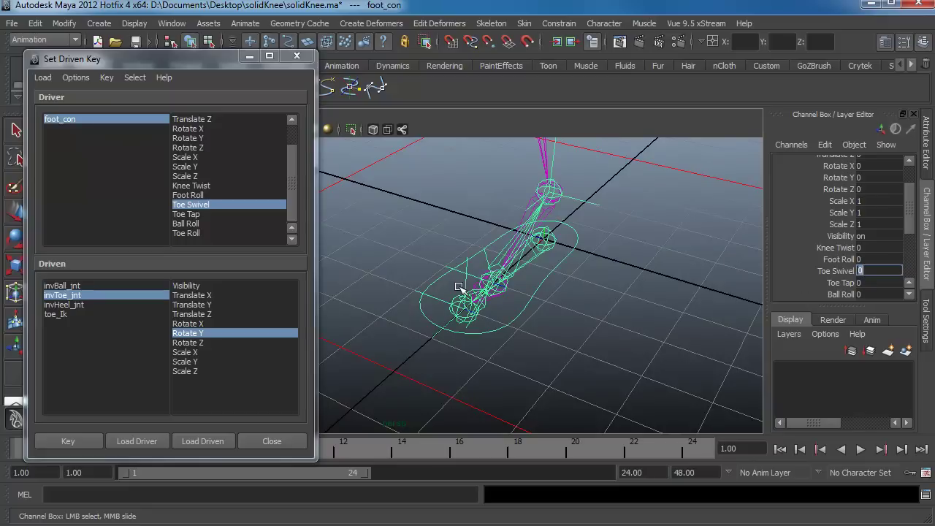
# Step: Choose Toe Tap as the driver and toe_Ik's Translate Y as the driven attribute, and key the rest pose
pyautogui.click(190, 214)
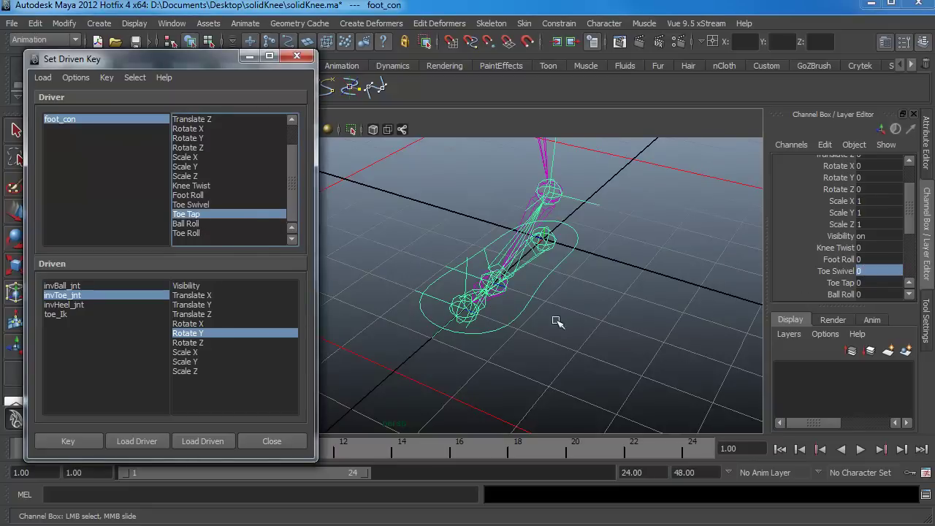
pyautogui.keyDown('alt'); pyautogui.moveTo(557, 319); pyautogui.dragTo(438, 304); pyautogui.keyUp('alt')
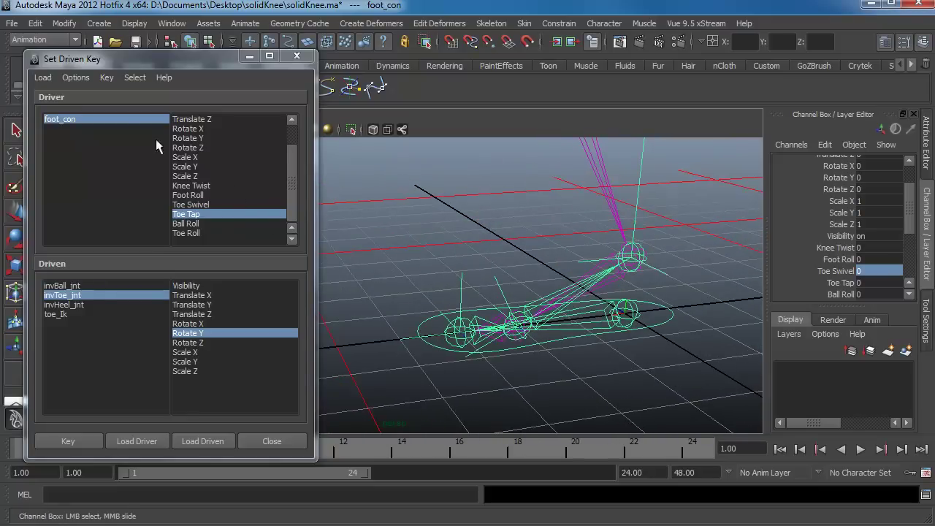
pyautogui.click(65, 313)
pyautogui.press('e')
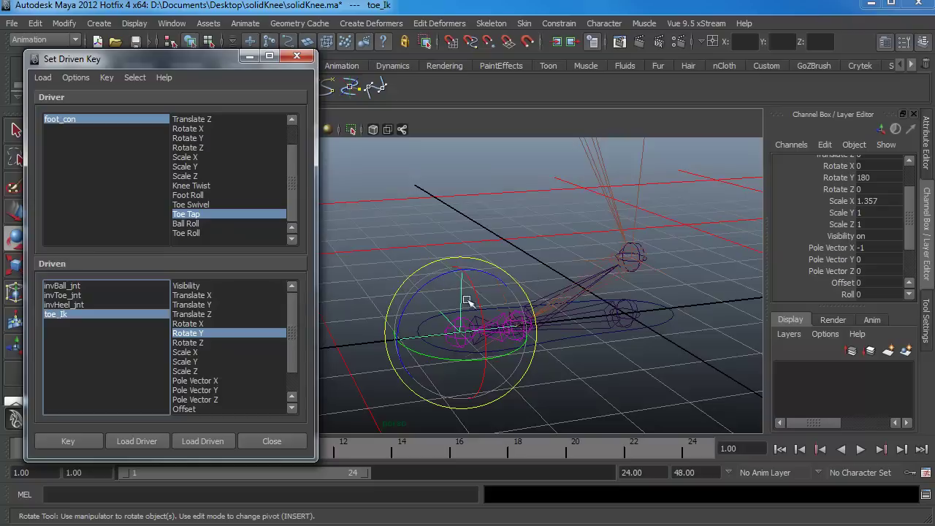
pyautogui.click(192, 305)
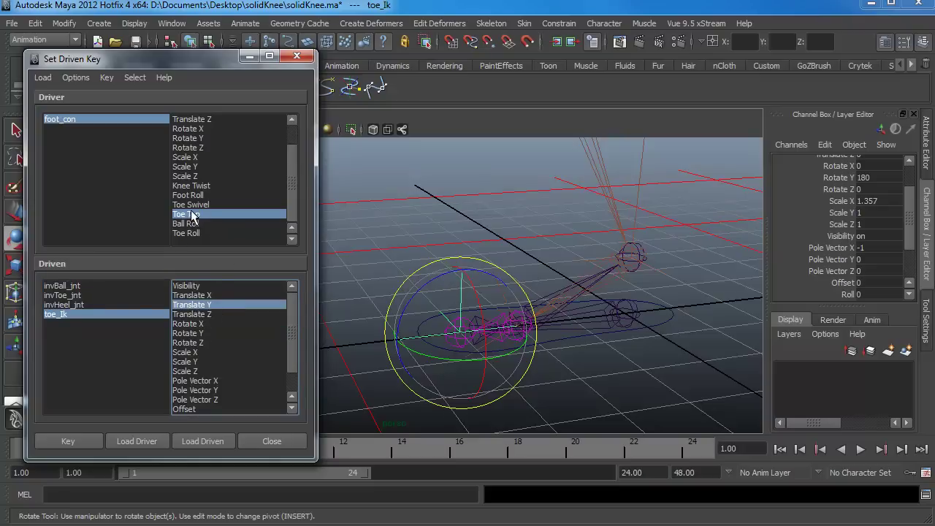
pyautogui.click(68, 441)
# Step: Set foot_con's Toe Tap to 5
pyautogui.click(69, 119)
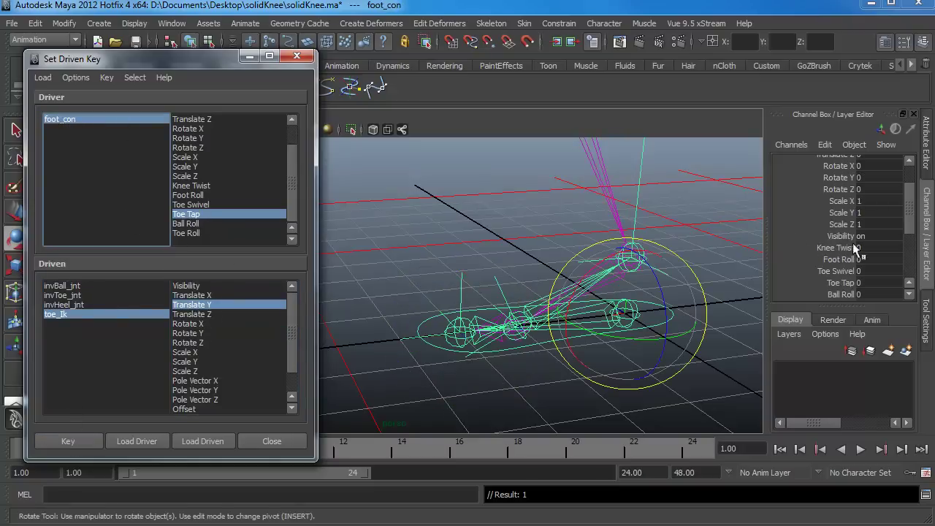
pyautogui.scroll(-1, 901, 228)
pyautogui.click(840, 253)
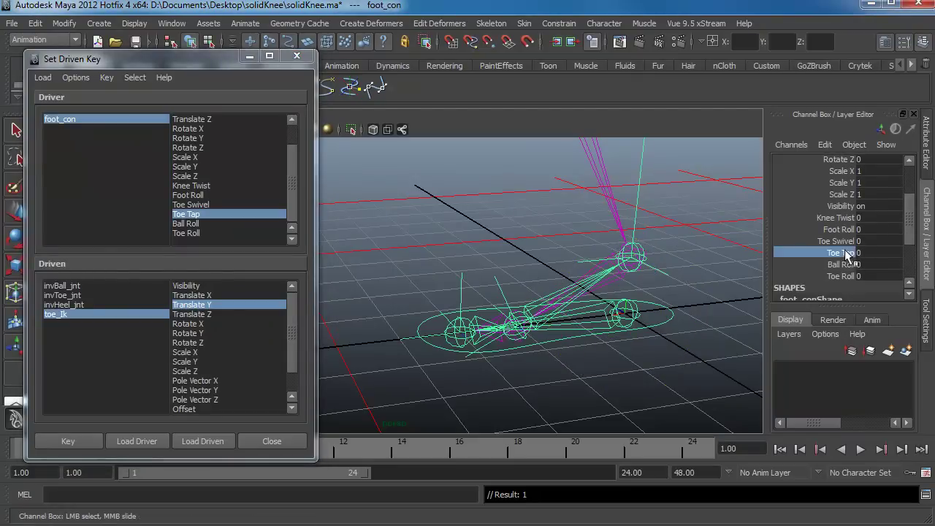
pyautogui.moveTo(528, 269); pyautogui.dragTo(567, 268, button='middle')
pyautogui.press('e')
# Step: Raise toe_Ik to Translate Y 1 with Translate X at 0, and key it as the driven toe tap pose
pyautogui.click(467, 280)
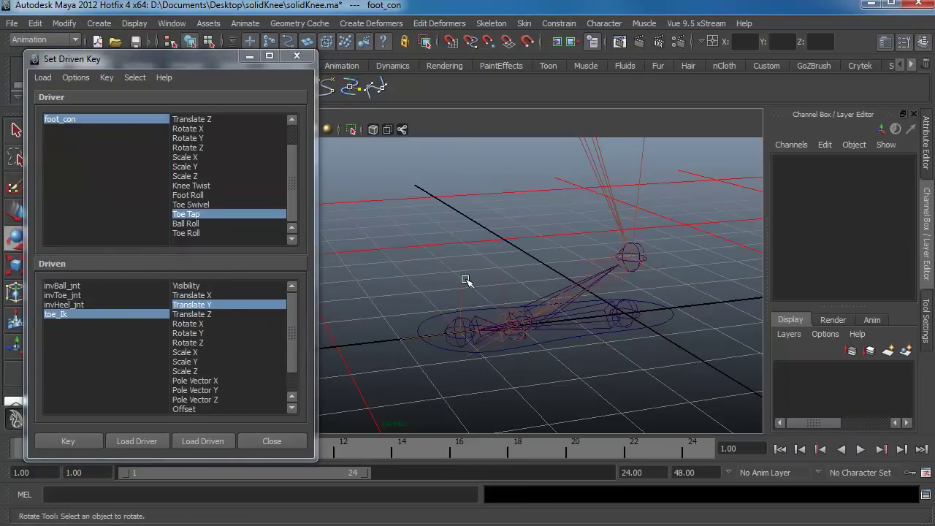
pyautogui.click(461, 282)
pyautogui.press('w')
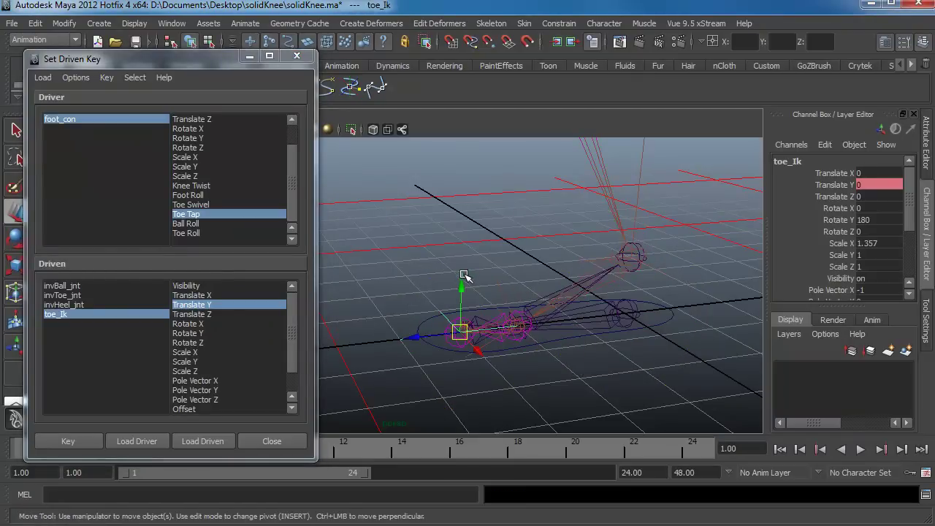
pyautogui.moveTo(462, 281); pyautogui.dragTo(459, 211)
pyautogui.hotkey('ctrl', 'z')
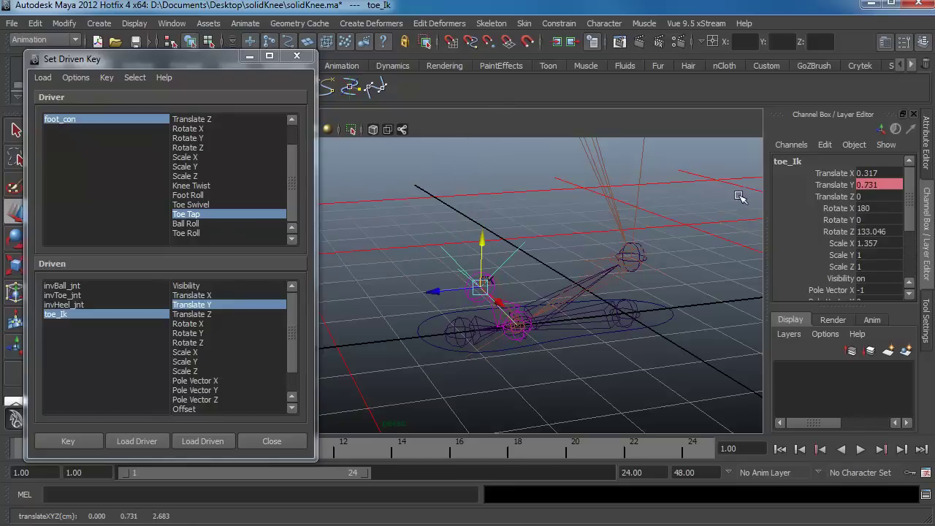
pyautogui.click(876, 188)
pyautogui.write('1')
pyautogui.press('Return')
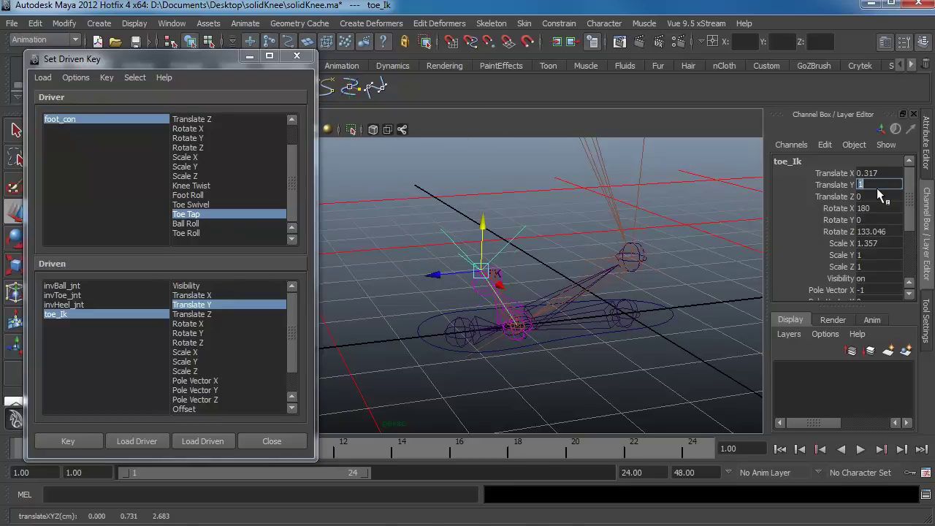
pyautogui.click(877, 172)
pyautogui.press('Return')
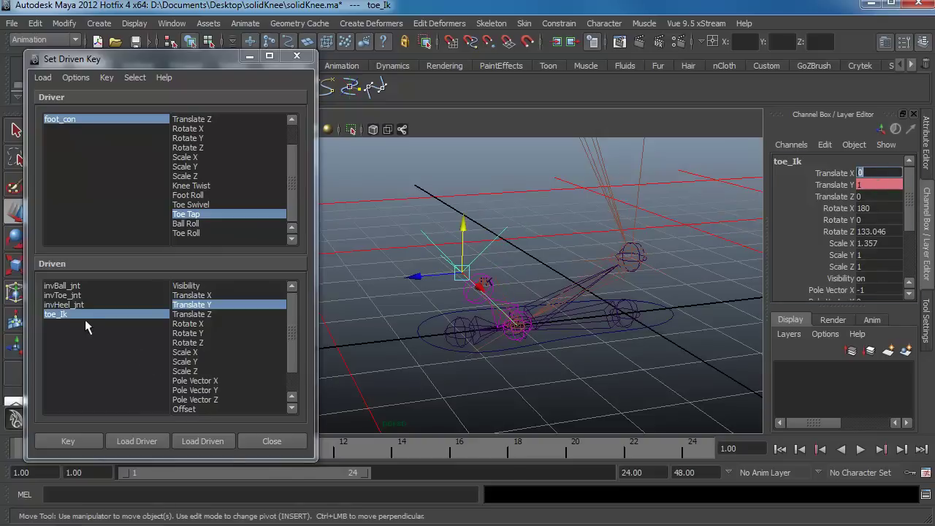
pyautogui.click(55, 314)
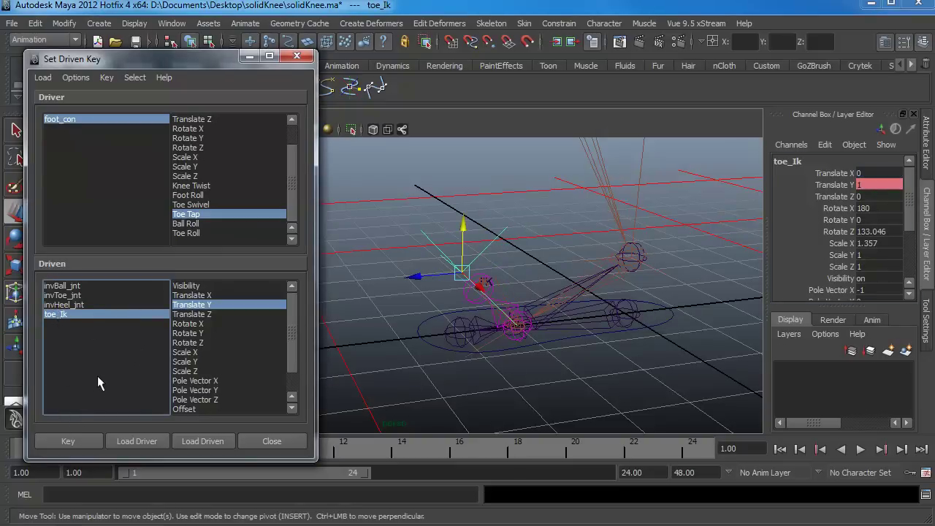
pyautogui.click(76, 440)
# Step: Scrub foot_con's Toe Tap to test the toe movement, and return it to 0
pyautogui.click(418, 325)
pyautogui.scroll(-3, 905, 219)
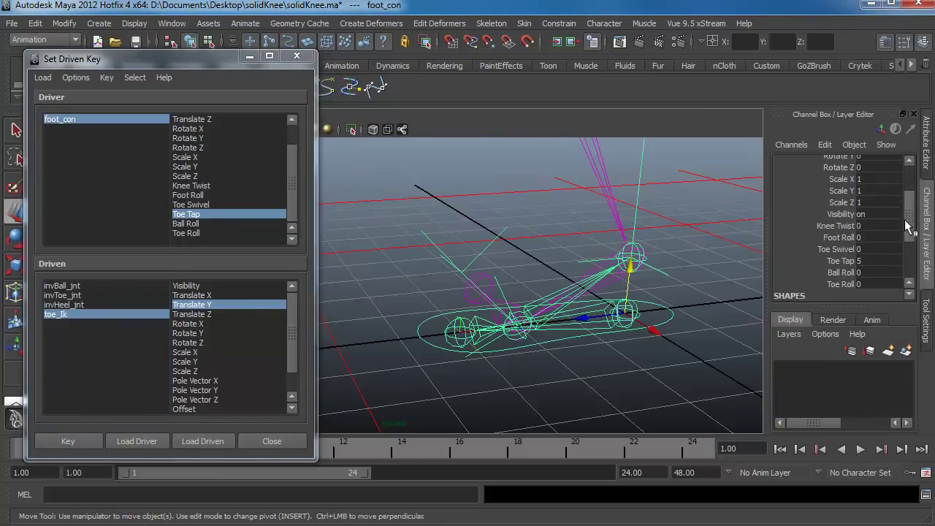
pyautogui.click(845, 257)
pyautogui.moveTo(659, 306); pyautogui.dragTo(480, 319, button='middle')
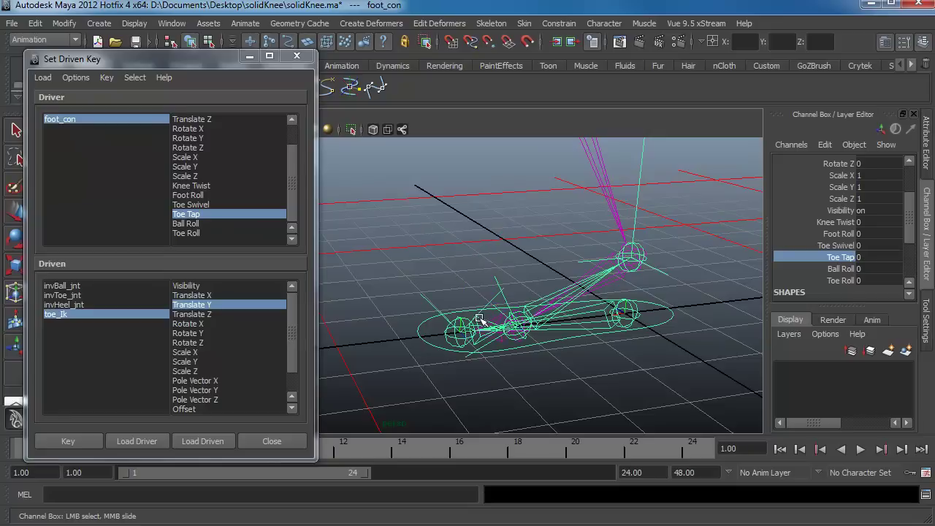
# Step: Choose foot_con's Ball Roll as the driver and invBall_jnt's Rotate Z as the driven attribute
pyautogui.click(61, 119)
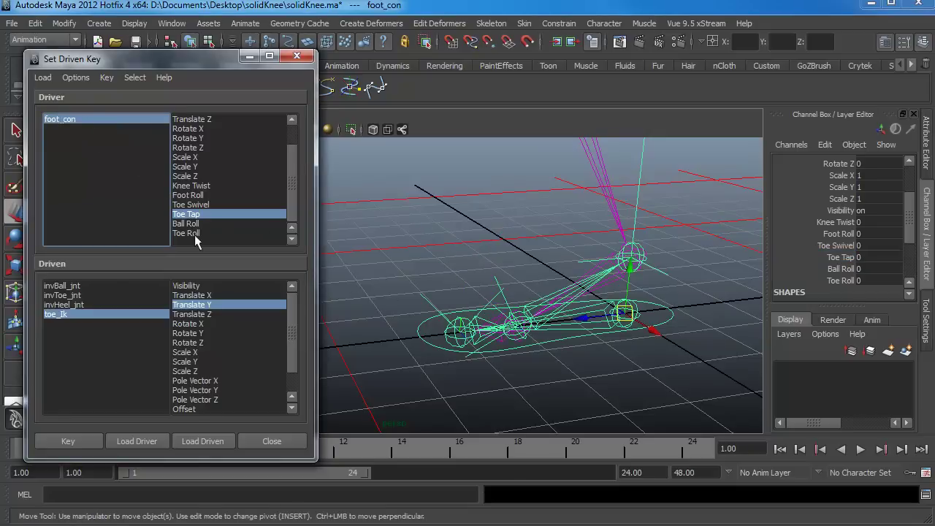
pyautogui.click(186, 224)
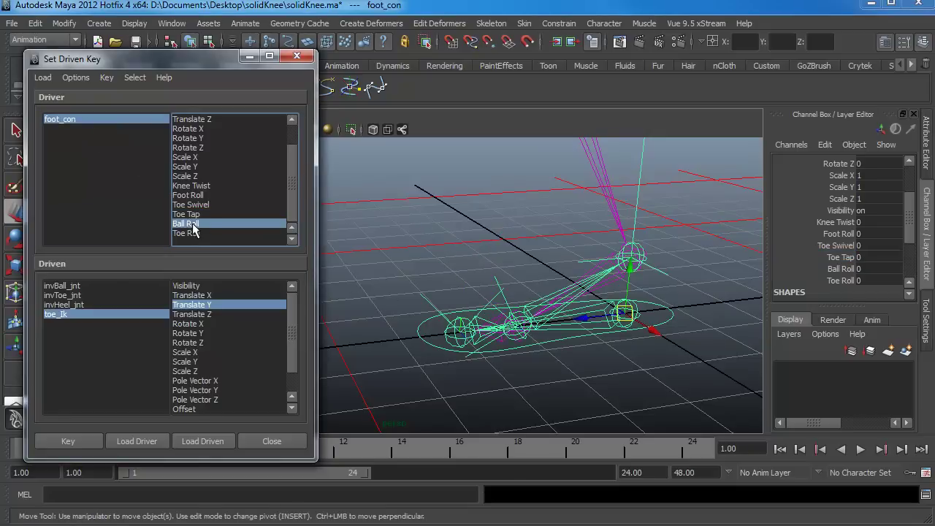
pyautogui.click(57, 286)
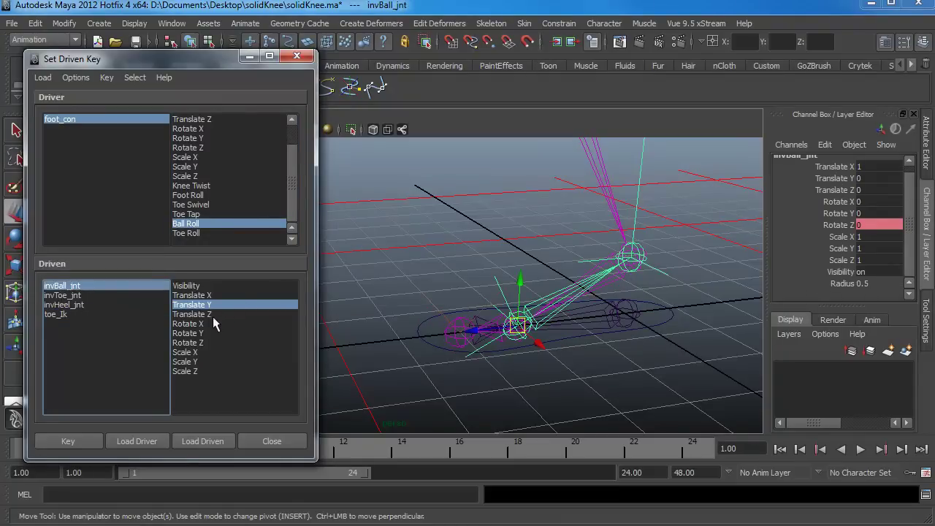
pyautogui.click(189, 343)
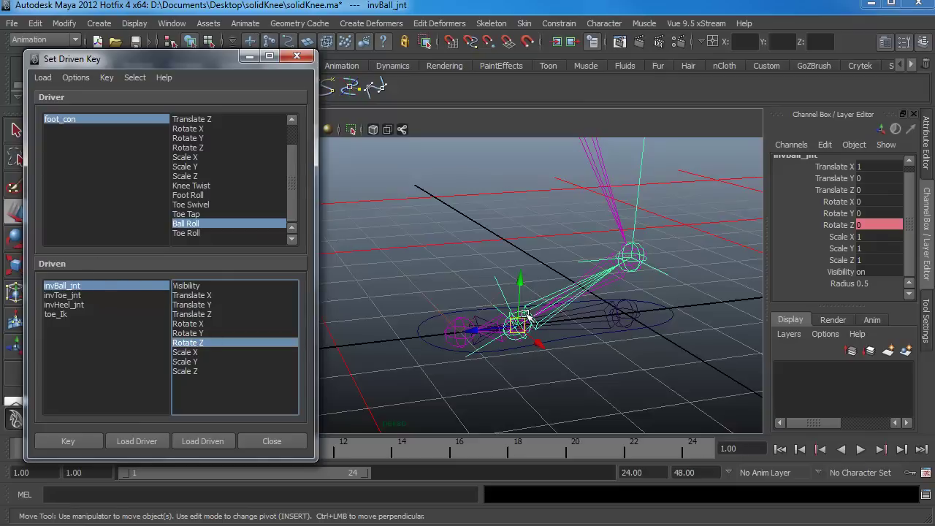
# Step: Try rotating invBall_jnt about its Z axis by about 57 and 63 degrees, undoing each rotation
pyautogui.press('e')
pyautogui.moveTo(535, 270); pyautogui.dragTo(459, 274)
pyautogui.hotkey('ctrl', 'z')
pyautogui.hotkey('ctrl', 'z')
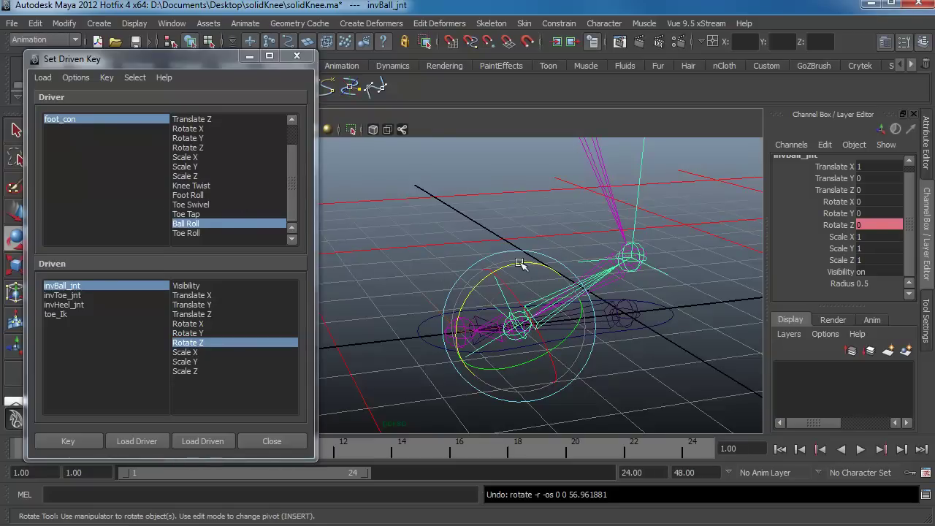
pyautogui.moveTo(516, 263); pyautogui.dragTo(492, 285)
pyautogui.hotkey('ctrl', 'z')
pyautogui.hotkey('ctrl', 'z')
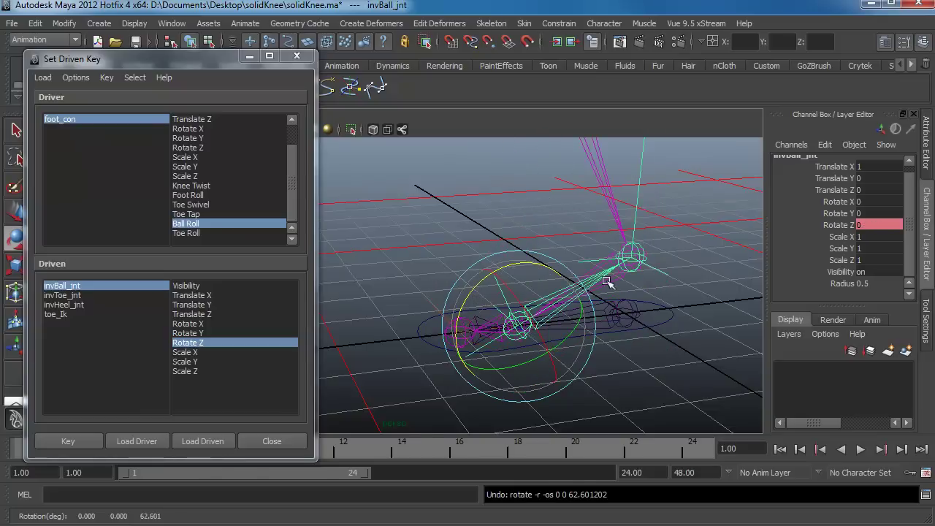
# Step: Choose Foot Roll as the driver attribute, scrub it on foot_con to test the heel lift, and reset it to 0
pyautogui.click(188, 195)
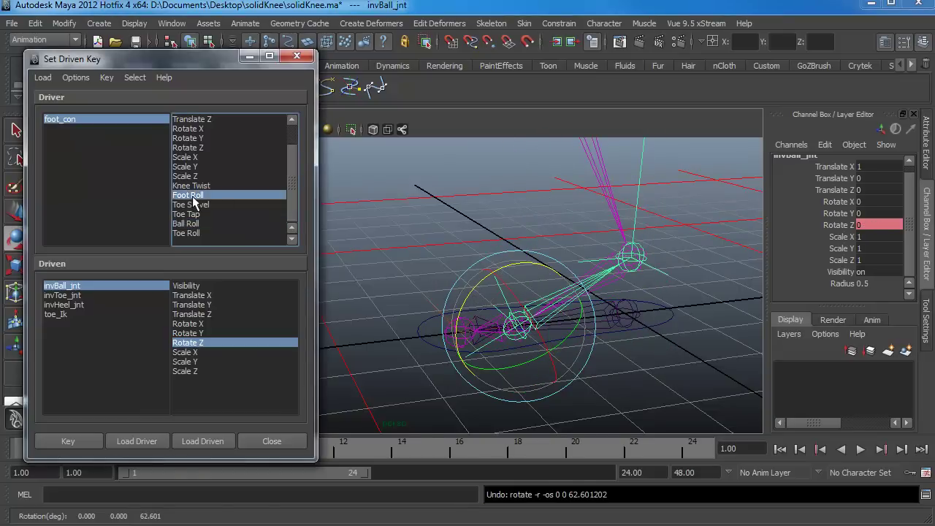
pyautogui.click(676, 325)
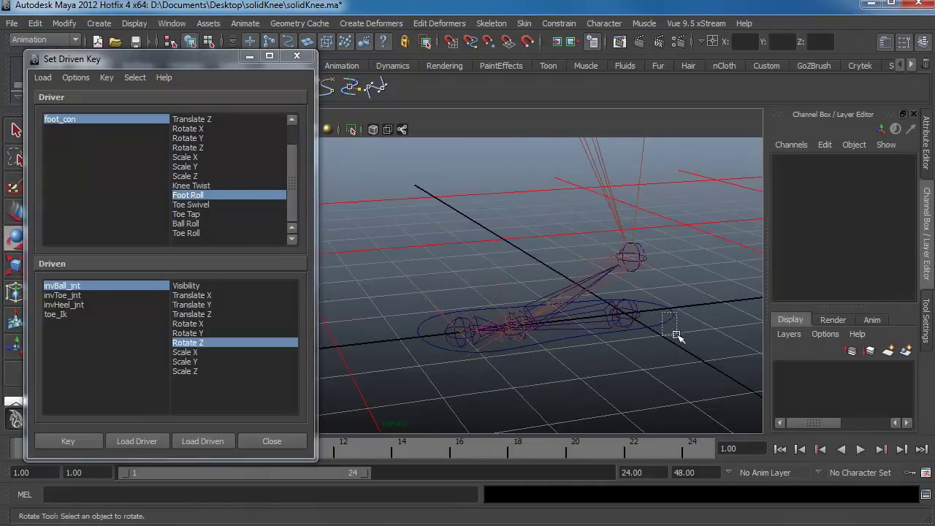
pyautogui.click(673, 324)
pyautogui.moveTo(914, 219); pyautogui.dragTo(918, 248)
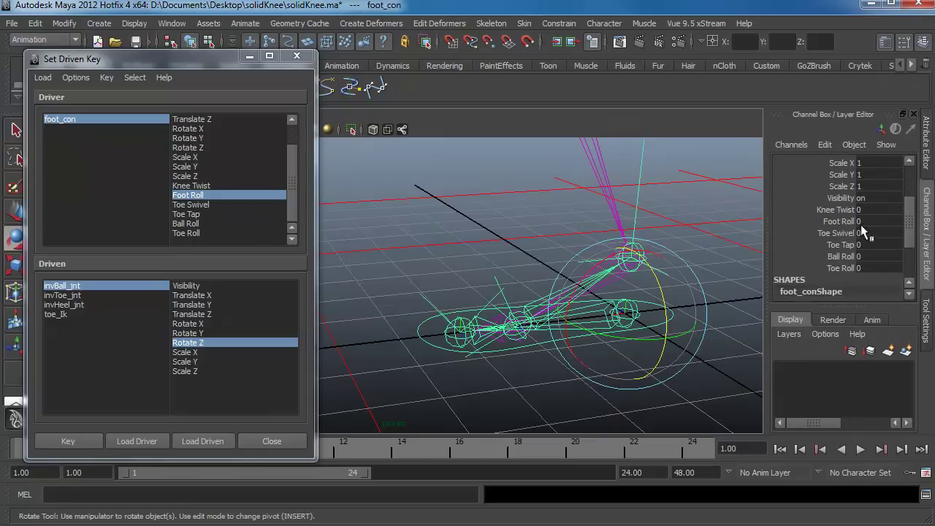
pyautogui.click(839, 221)
pyautogui.moveTo(599, 275); pyautogui.dragTo(575, 317, button='middle')
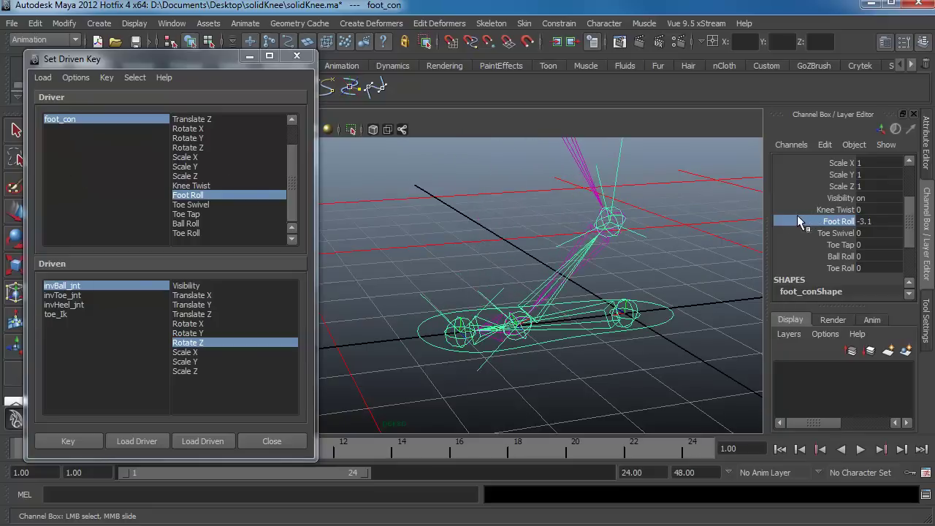
pyautogui.click(880, 221)
pyautogui.write('0')
pyautogui.press('Return')
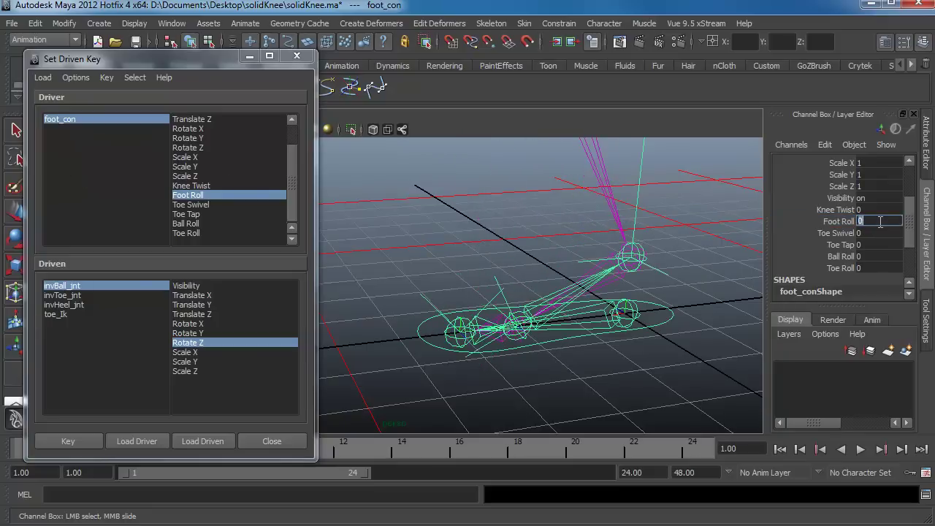
# Step: Choose foot_con's Ball Roll as the driver and key invBall_jnt's Rotate Z to it at the zero pose
pyautogui.click(55, 120)
pyautogui.press('e')
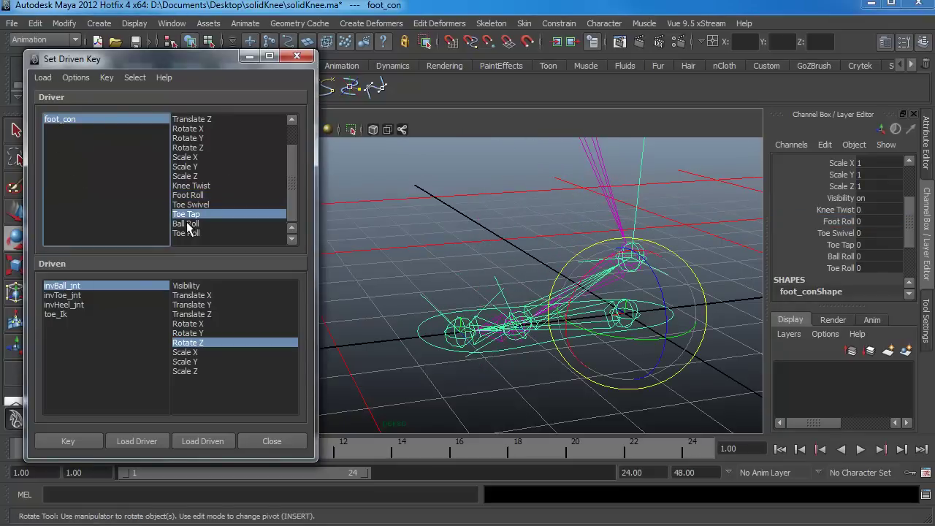
pyautogui.click(186, 223)
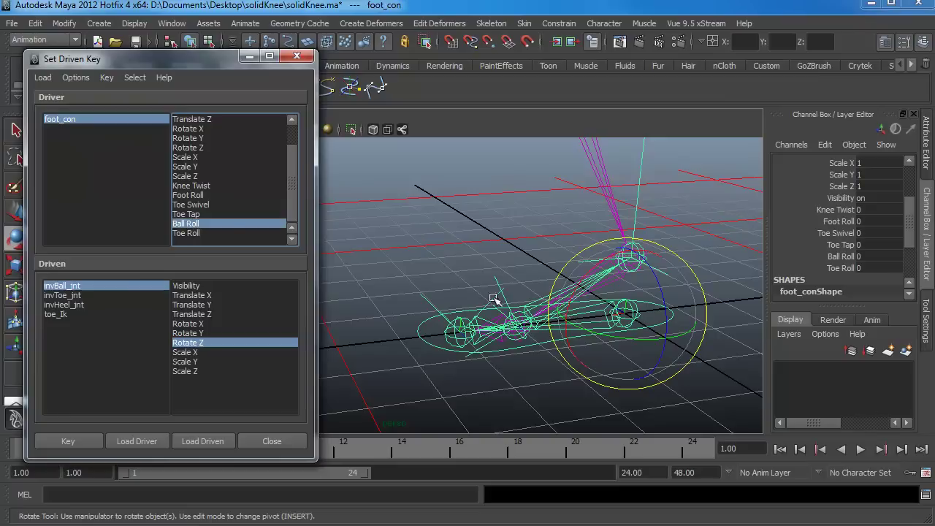
pyautogui.click(84, 442)
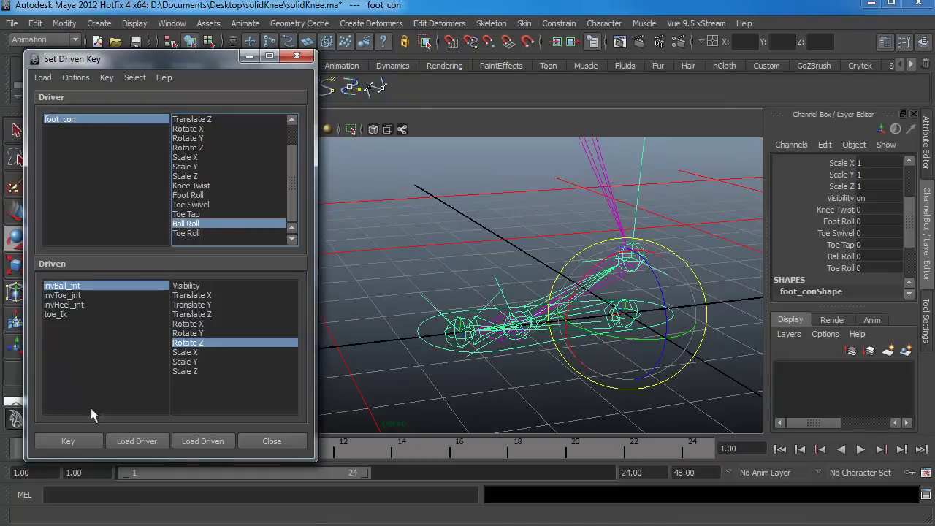
pyautogui.click(71, 446)
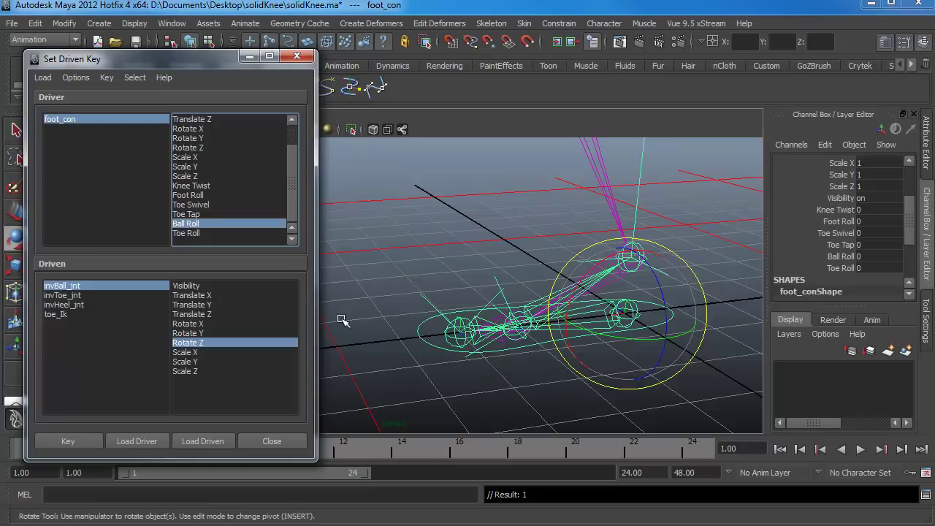
# Step: Set foot_con's Ball Roll to 5 and invBall_jnt's Rotate Z to 90, and key this driven relationship
pyautogui.click(71, 117)
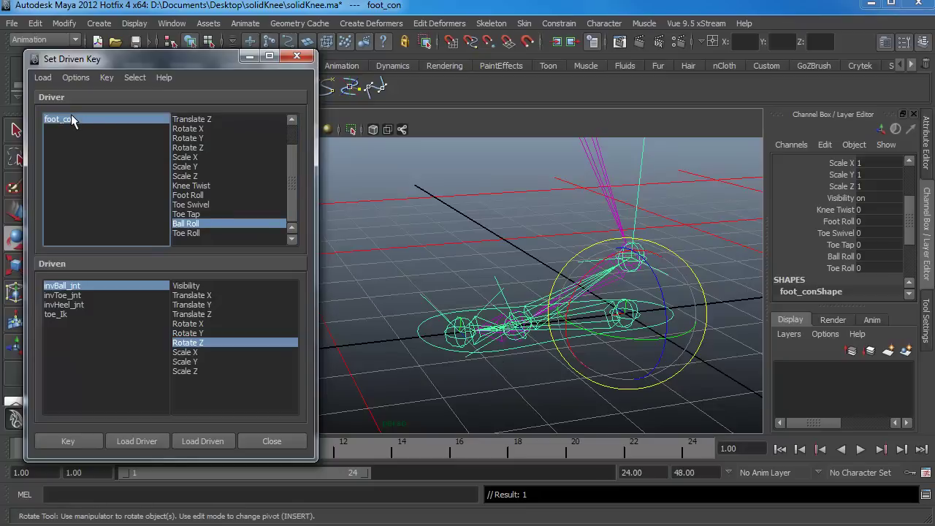
pyautogui.click(873, 257)
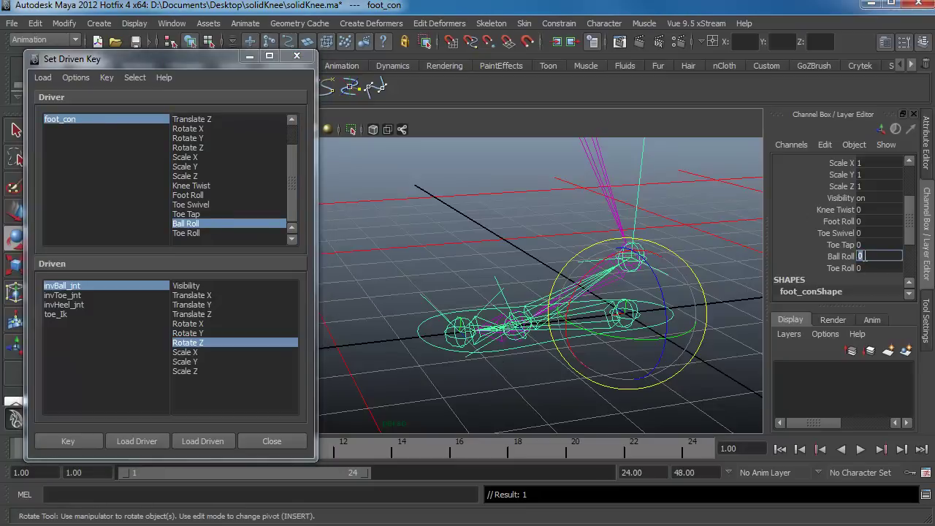
pyautogui.write('5')
pyautogui.click(533, 300)
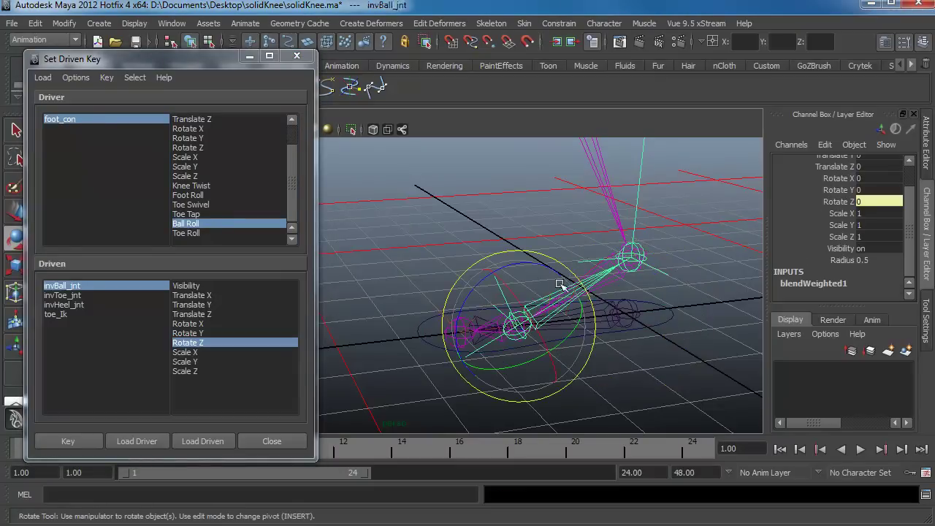
pyautogui.moveTo(549, 265); pyautogui.dragTo(490, 272)
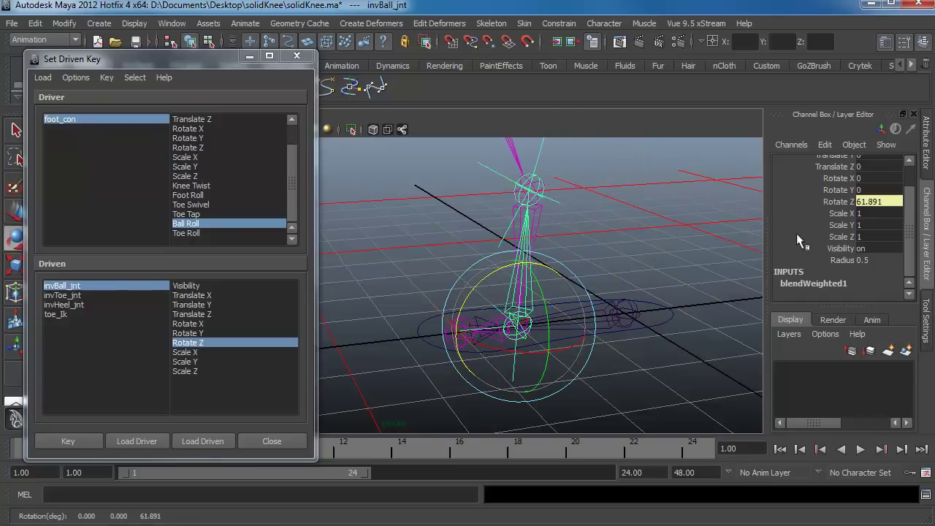
pyautogui.click(868, 201)
pyautogui.write('90')
pyautogui.press('Return')
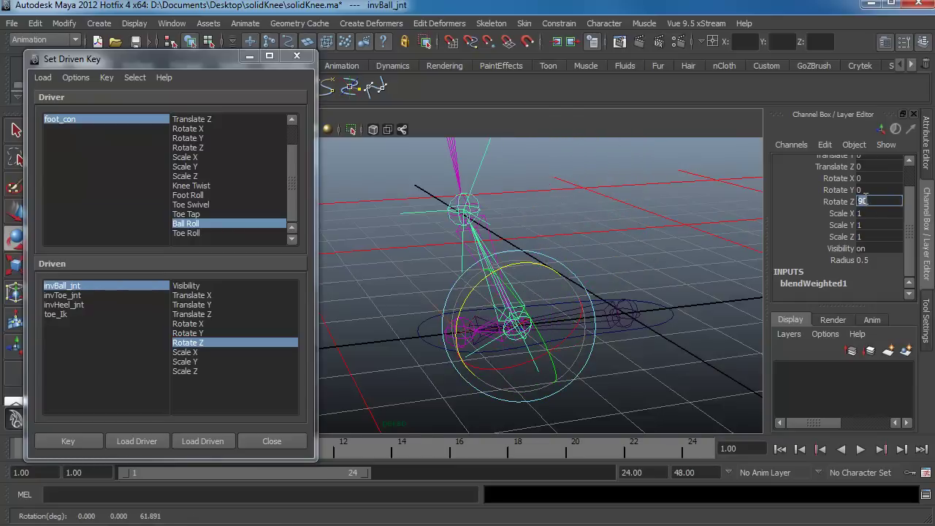
pyautogui.keyDown('alt'); pyautogui.moveTo(591, 299); pyautogui.dragTo(510, 259); pyautogui.keyUp('alt')
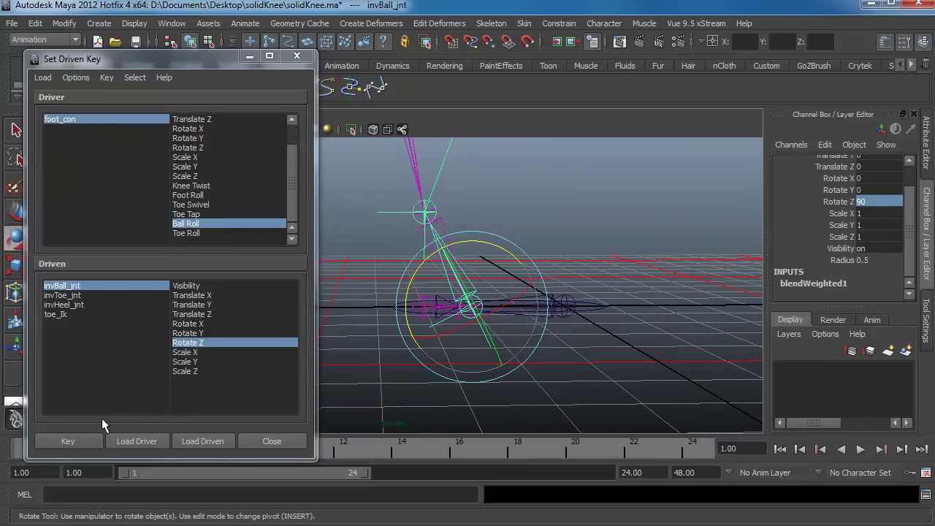
pyautogui.click(85, 442)
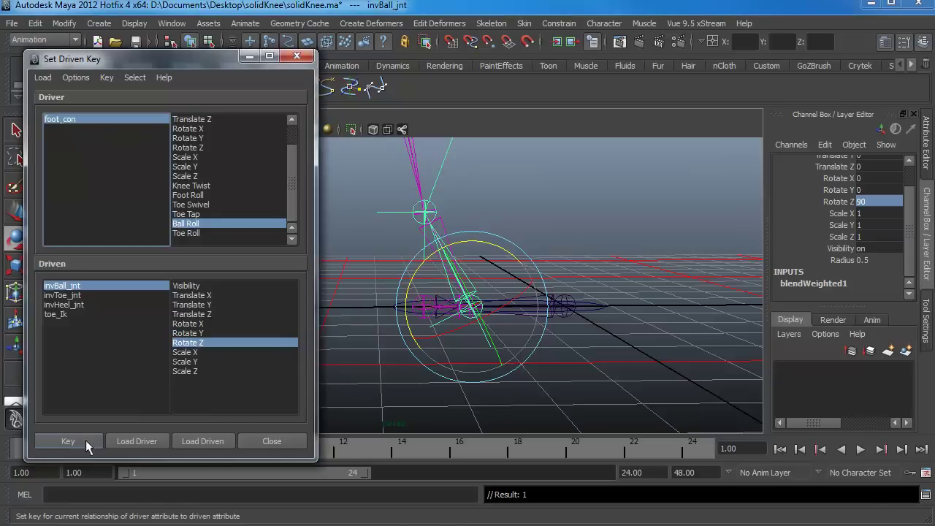
# Step: Scrub foot_con's Ball Roll to test the heel lift around the ball, and return it to 0
pyautogui.click(606, 309)
pyautogui.scroll(-3, 909, 218)
pyautogui.click(847, 245)
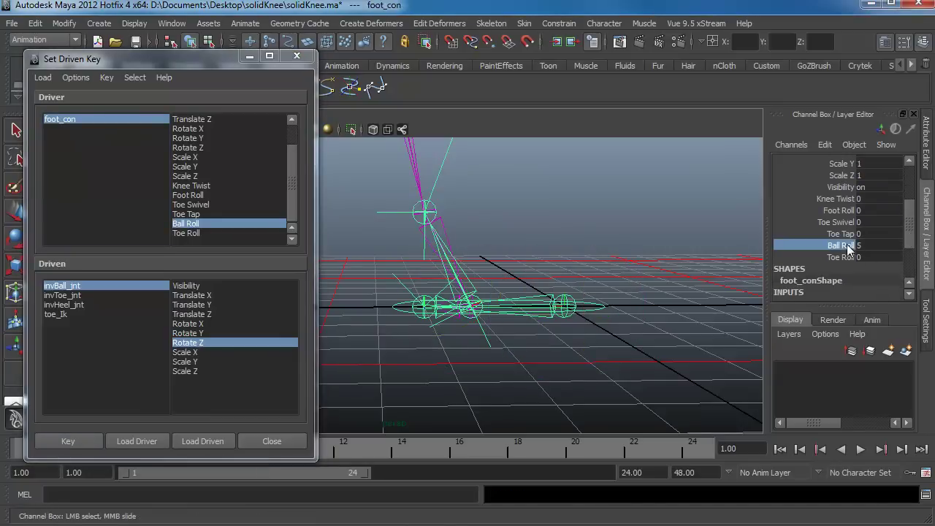
pyautogui.moveTo(650, 290); pyautogui.dragTo(558, 294, button='middle')
pyautogui.moveTo(619, 296)
pyautogui.mouseDown(button='middle')
pyautogui.moveTo(555, 296)
pyautogui.moveTo(619, 296)
pyautogui.mouseUp(button='middle')
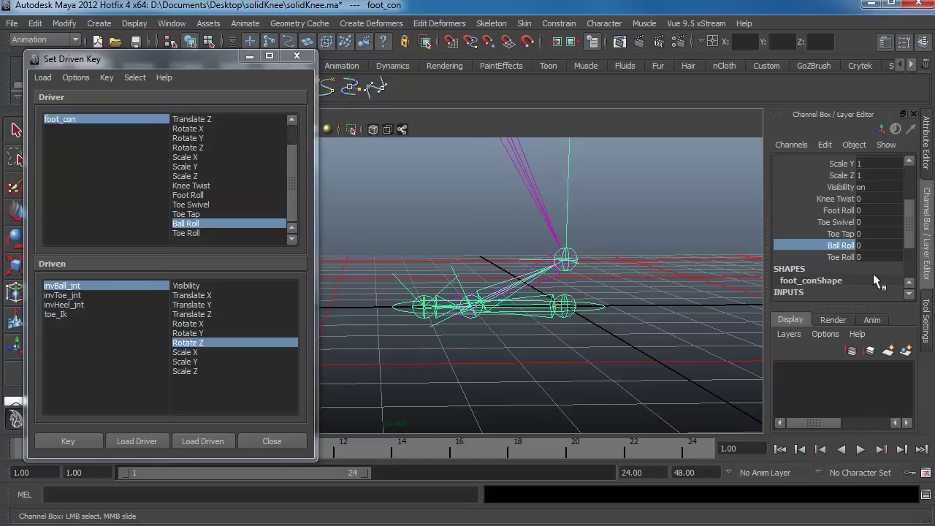
# Step: Scrub foot_con's Foot Roll to compare its motion with Ball Roll, and reset it to 0
pyautogui.click(840, 209)
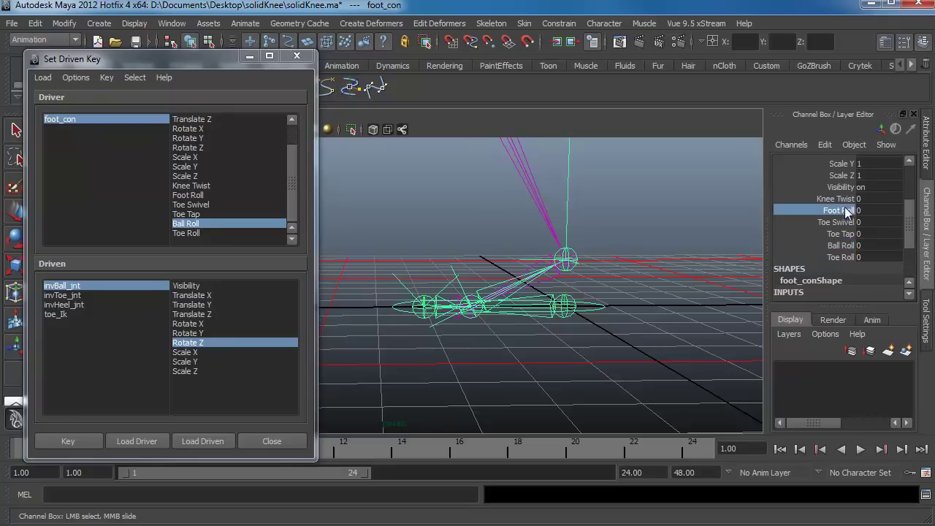
pyautogui.moveTo(600, 261); pyautogui.dragTo(536, 285, button='middle')
pyautogui.click(840, 245)
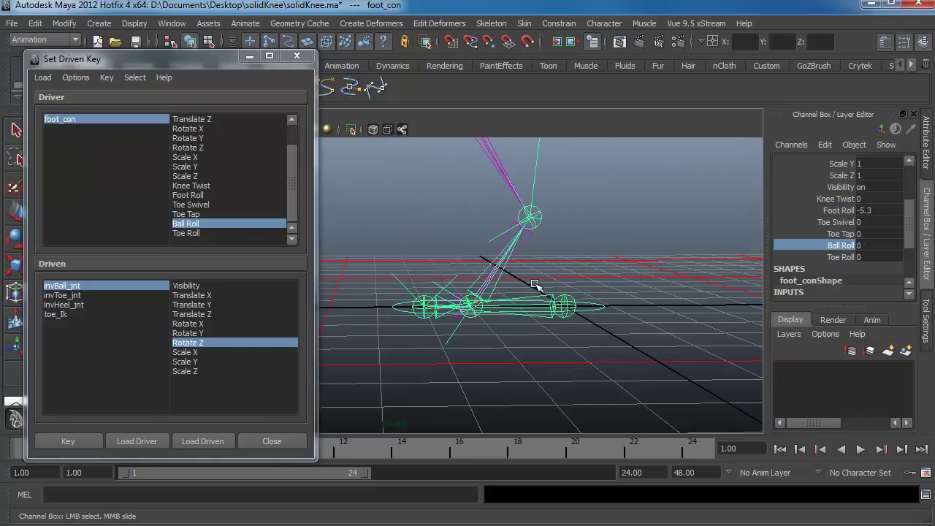
pyautogui.doubleClick(878, 211)
pyautogui.write('0')
pyautogui.press('Return')
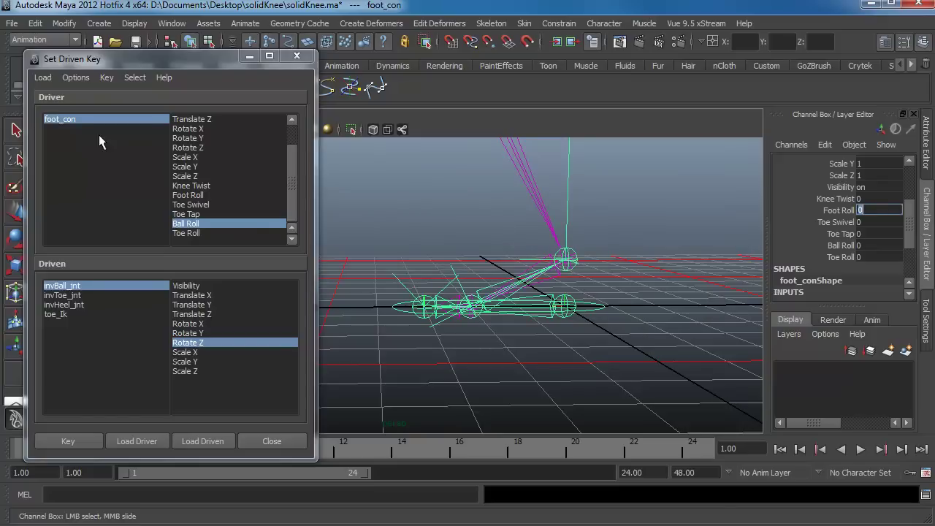
# Step: Choose foot_con's Toe Roll as driver and invToe_jnt's Rotate Z as driven, and key them at the zero pose
pyautogui.click(62, 118)
pyautogui.press('e')
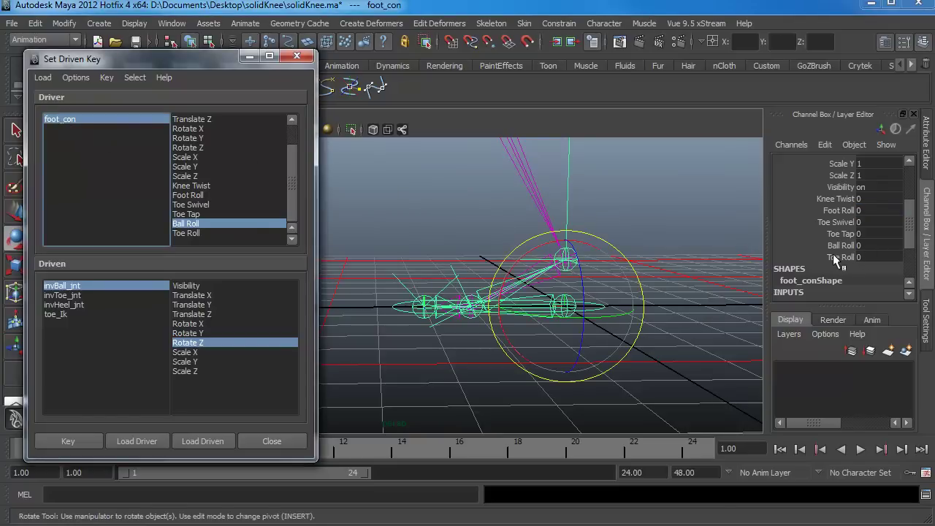
pyautogui.click(193, 234)
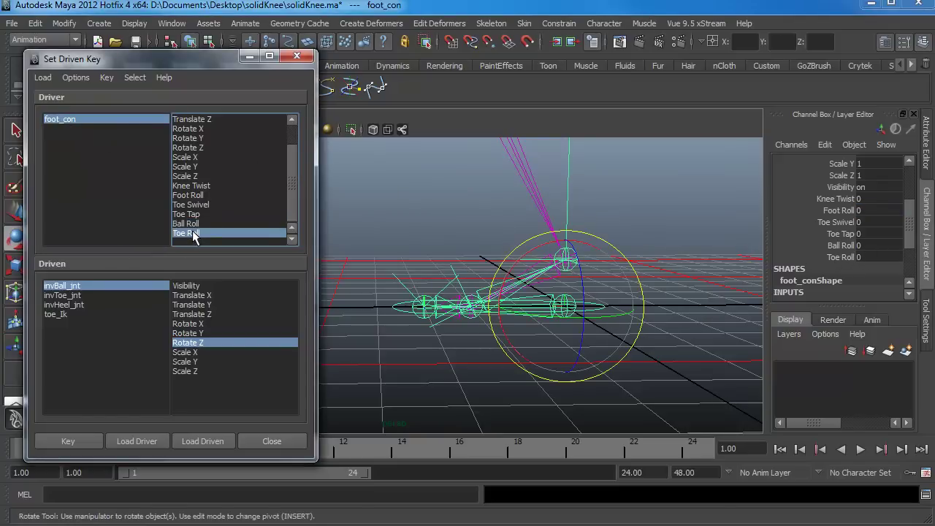
pyautogui.click(62, 295)
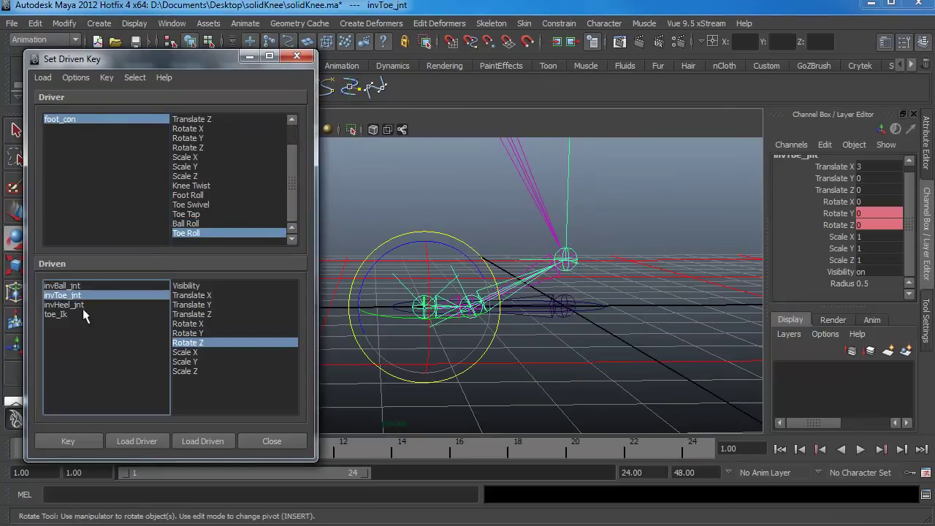
pyautogui.click(68, 441)
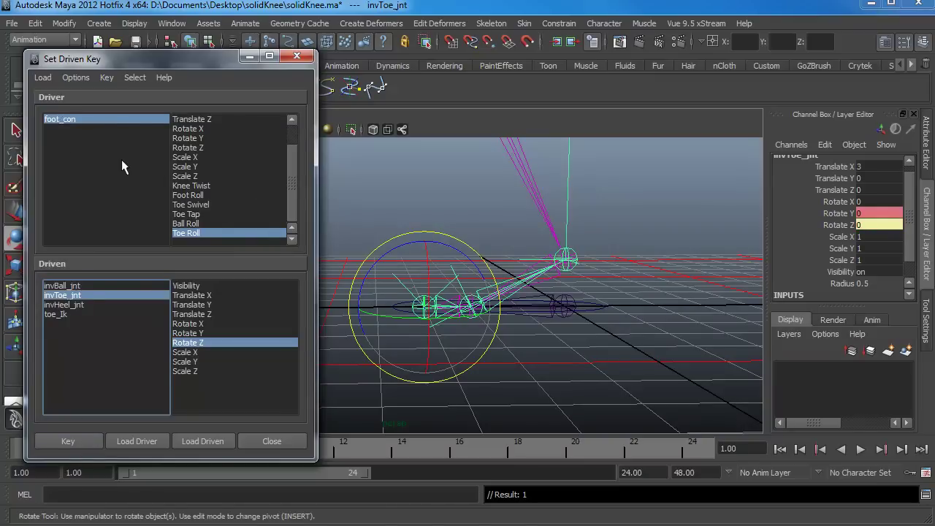
# Step: Set foot_con's Toe Roll to 5
pyautogui.click(64, 118)
pyautogui.scroll(-5, 905, 208)
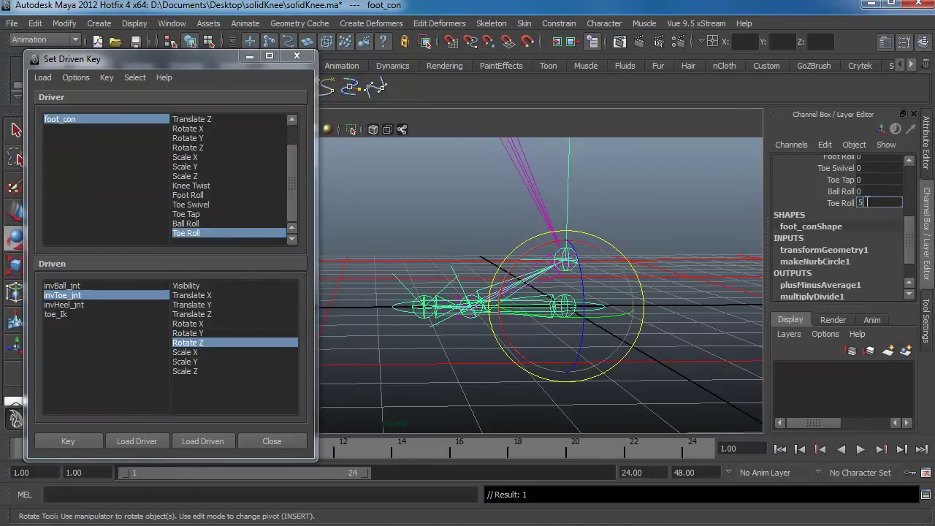
pyautogui.click(866, 202)
pyautogui.write('5')
pyautogui.press('Return')
# Step: Set invToe_jnt's Rotate Z to 90 and key it against foot_con's Toe Roll
pyautogui.click(426, 298)
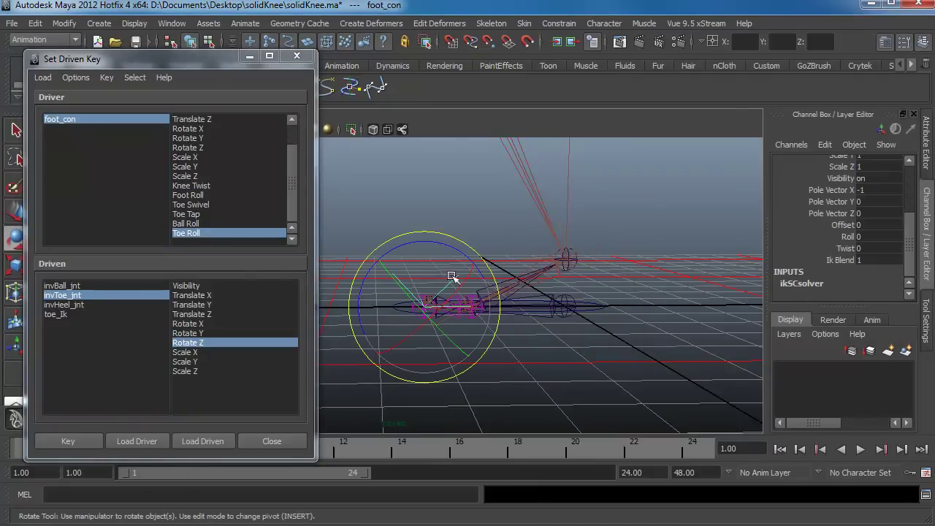
pyautogui.click(458, 219)
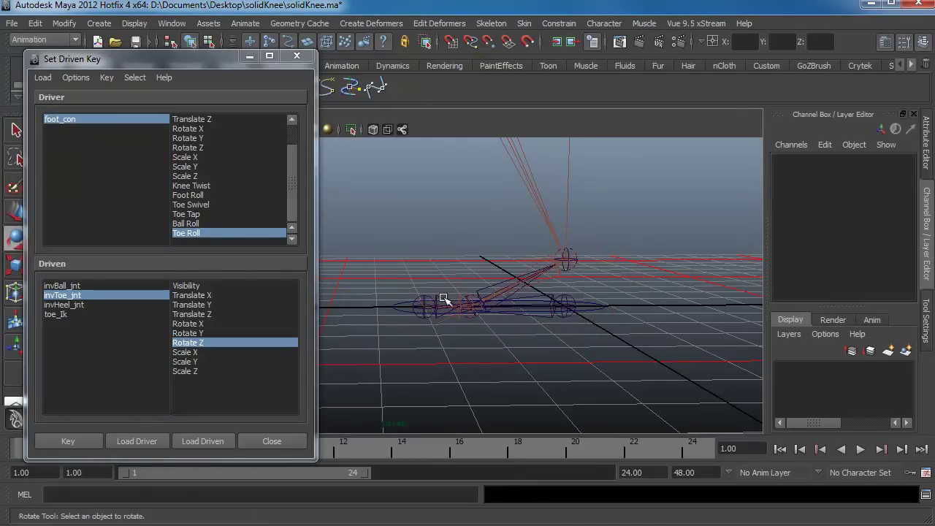
pyautogui.click(444, 303)
pyautogui.press('q')
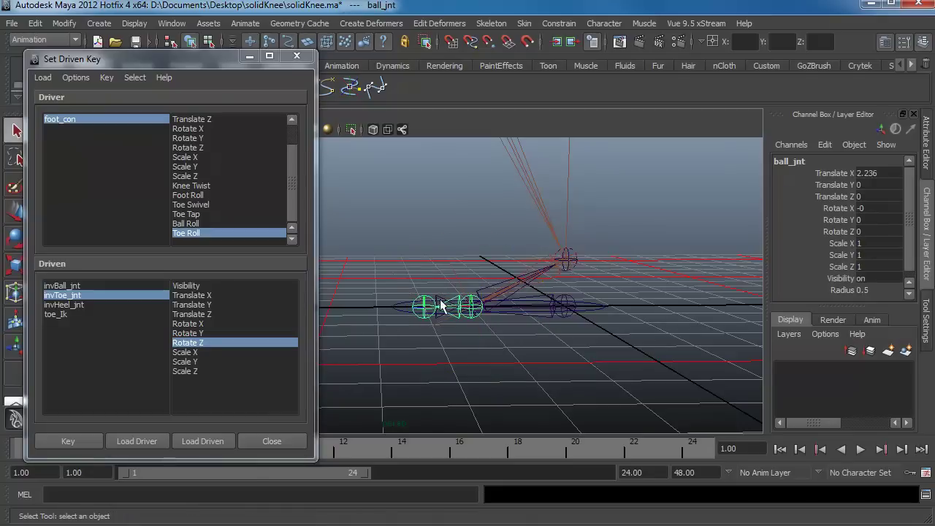
pyautogui.click(442, 305)
pyautogui.press('e')
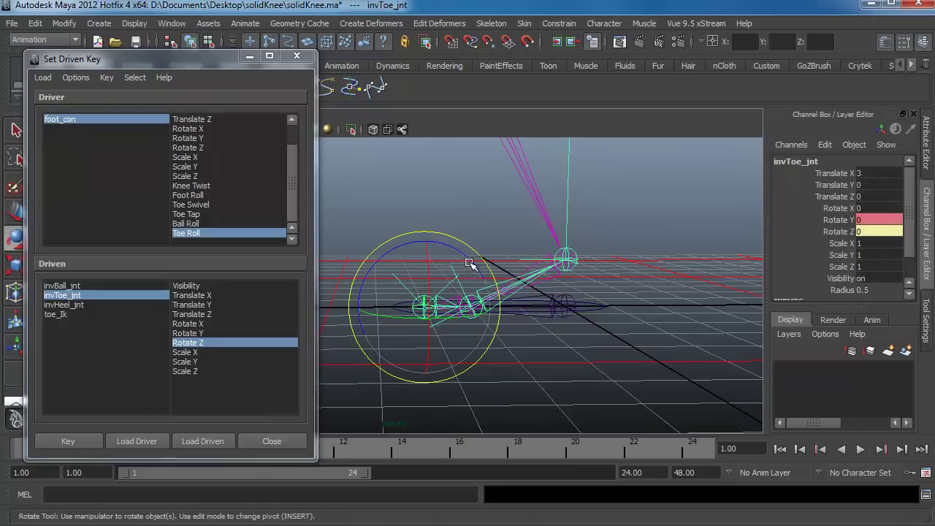
pyautogui.moveTo(472, 265); pyautogui.dragTo(399, 242)
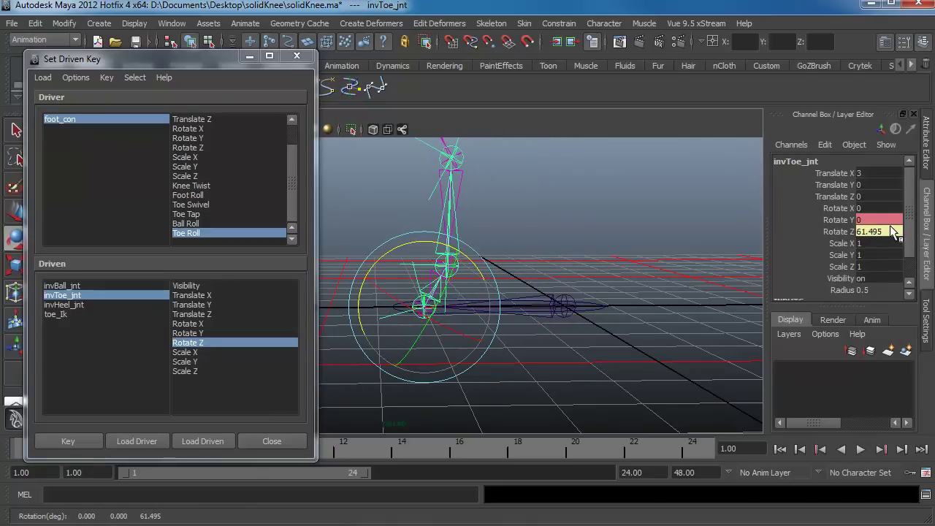
pyautogui.click(874, 234)
pyautogui.write('90')
pyautogui.press('Return')
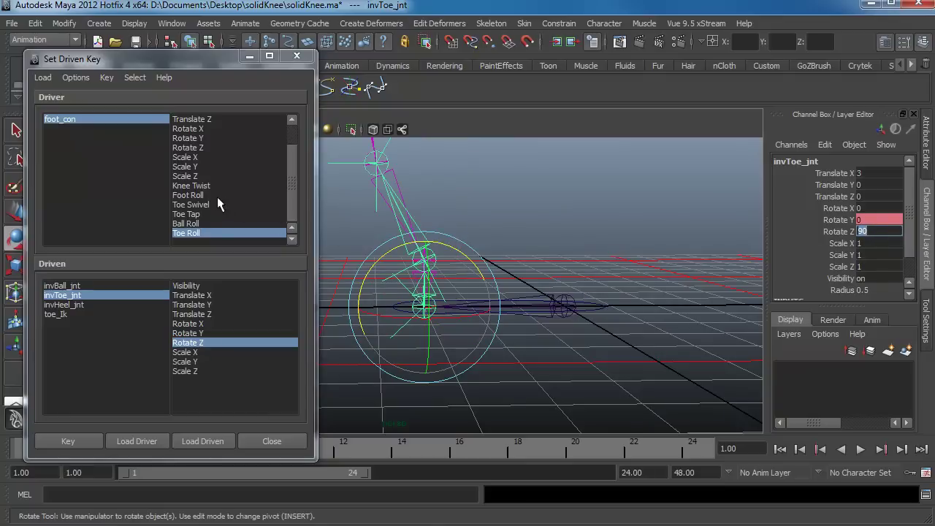
pyautogui.click(81, 440)
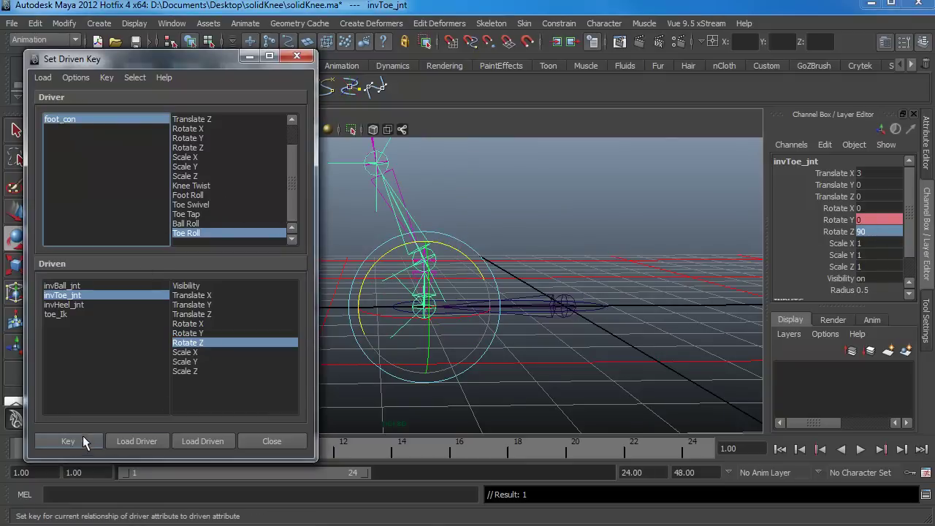
# Step: Scrub foot_con's Toe Roll to test the foot pivoting on the toe, and return it to 0
pyautogui.click(607, 309)
pyautogui.scroll(-3, 836, 229)
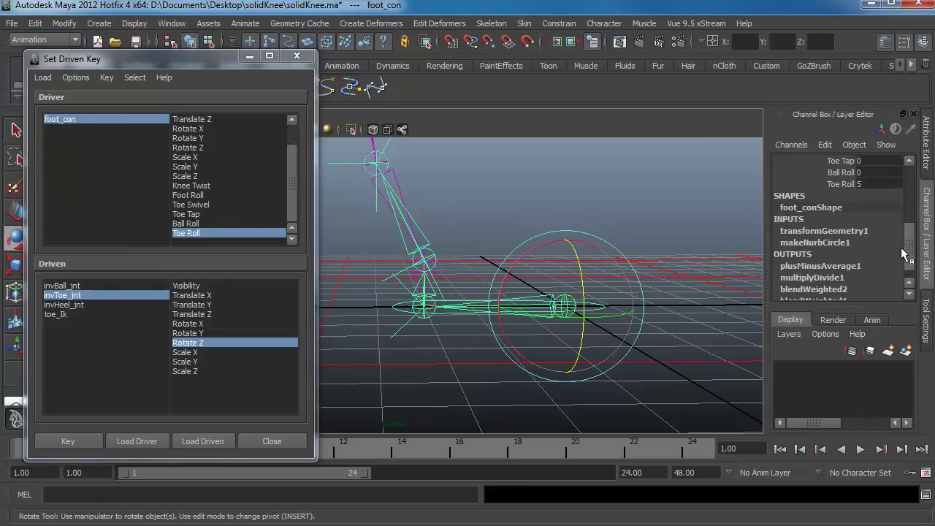
pyautogui.click(836, 227)
pyautogui.moveTo(463, 255); pyautogui.dragTo(391, 246, button='middle')
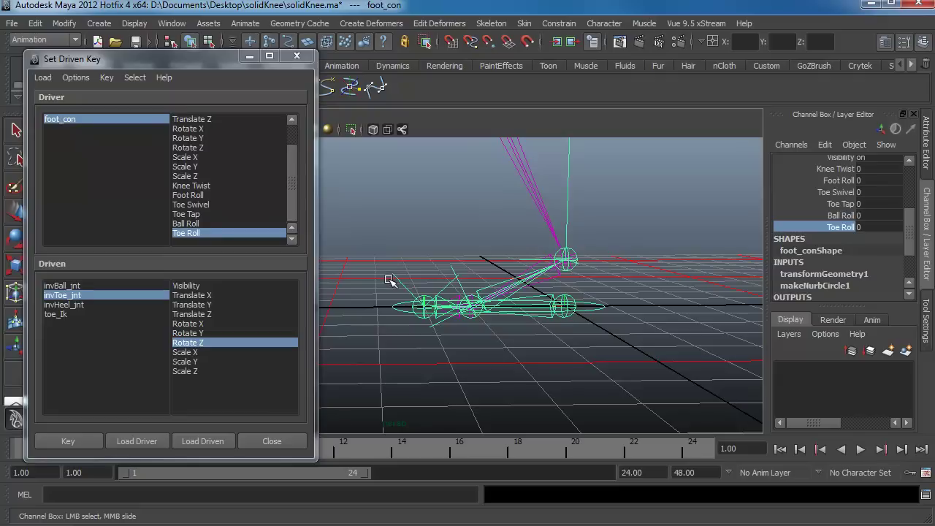
# Step: Reselect foot_con and open its custom attributes for editing
pyautogui.click(396, 270)
pyautogui.press('e')
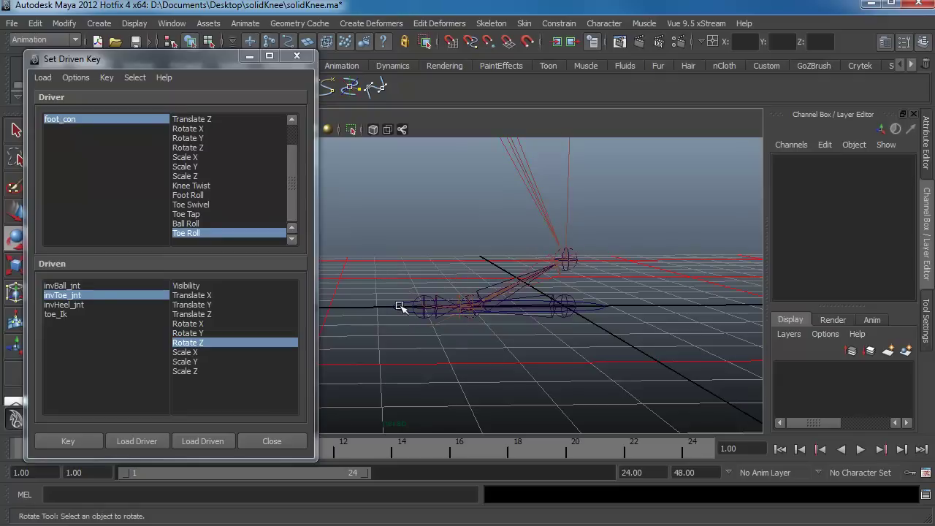
pyautogui.click(400, 307)
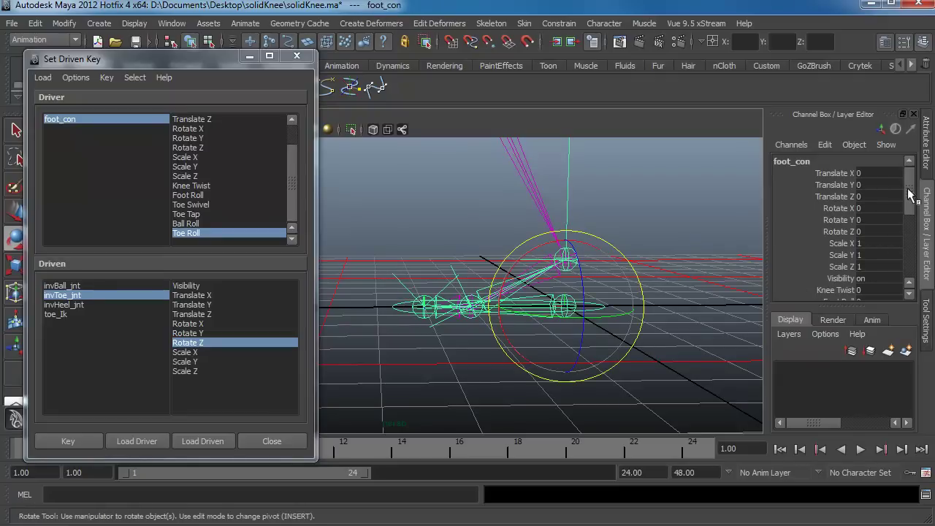
pyautogui.moveTo(910, 194); pyautogui.dragTo(906, 215)
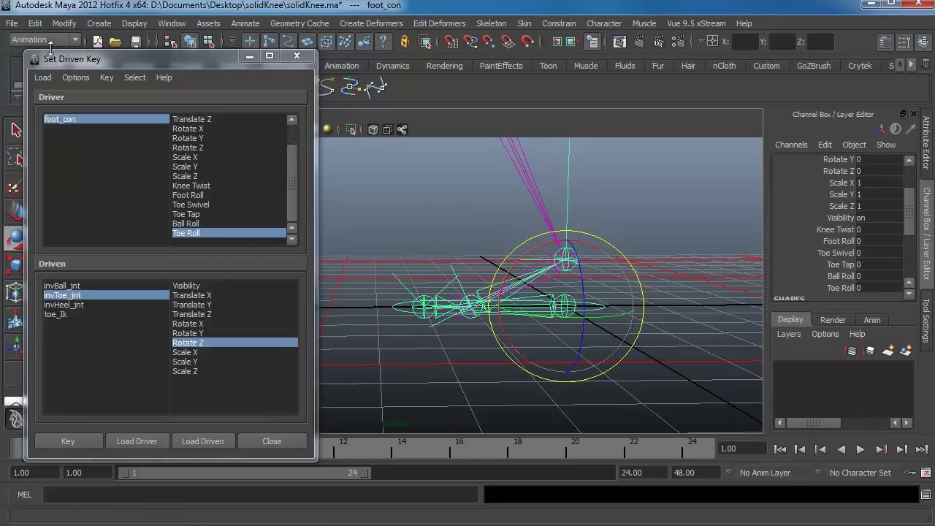
pyautogui.click(61, 24)
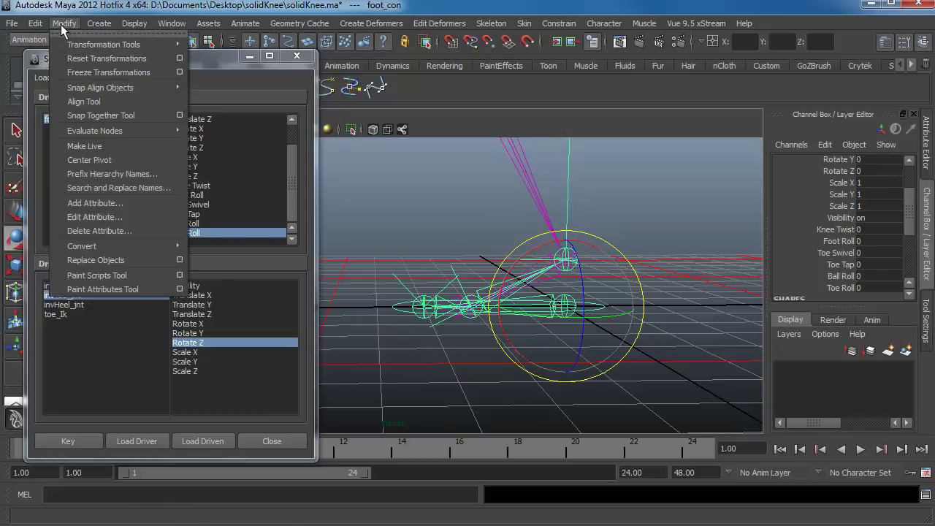
pyautogui.click(101, 212)
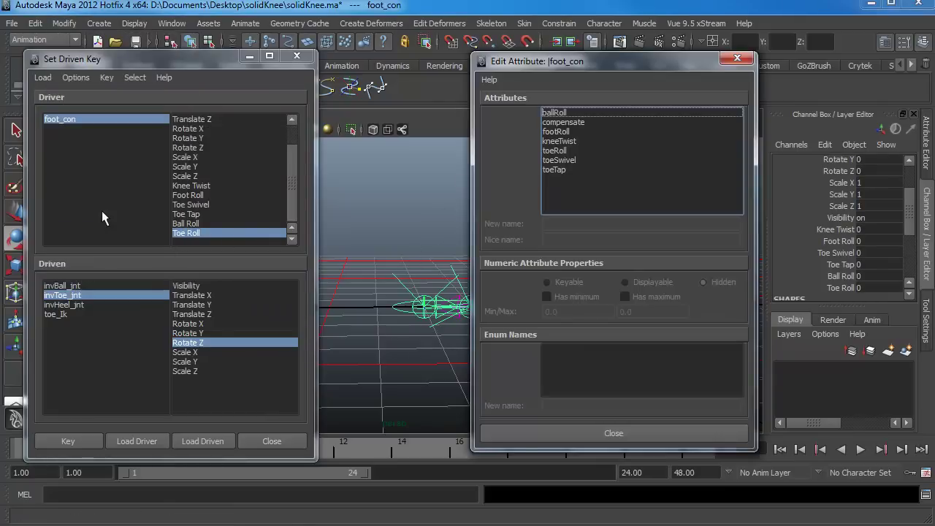
# Step: Set the minimum of foot_con's toeTap attribute to -5.0 and finish editing the attributes
pyautogui.click(554, 170)
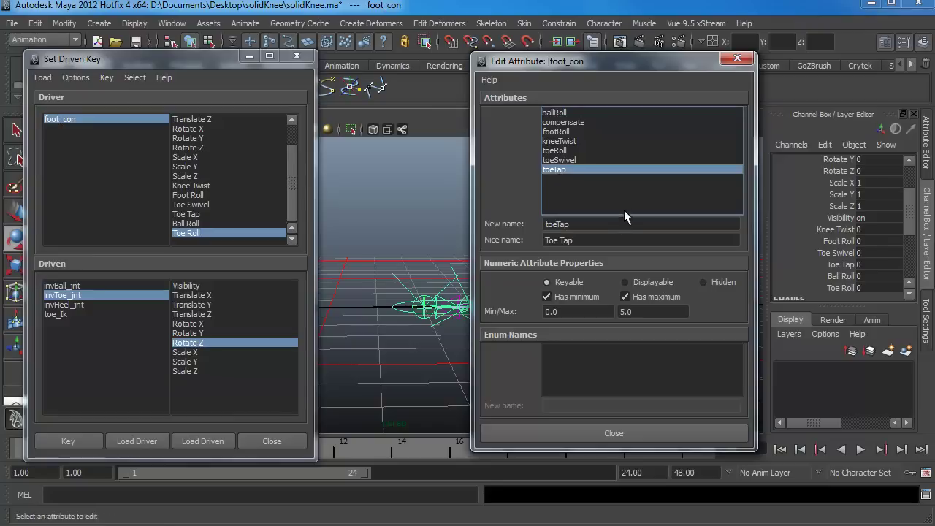
pyautogui.doubleClick(575, 311)
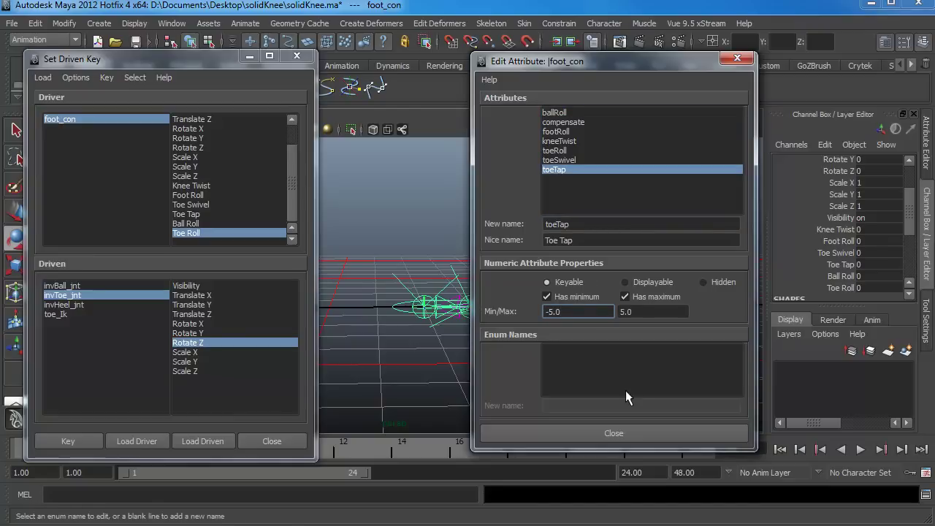
pyautogui.click(617, 433)
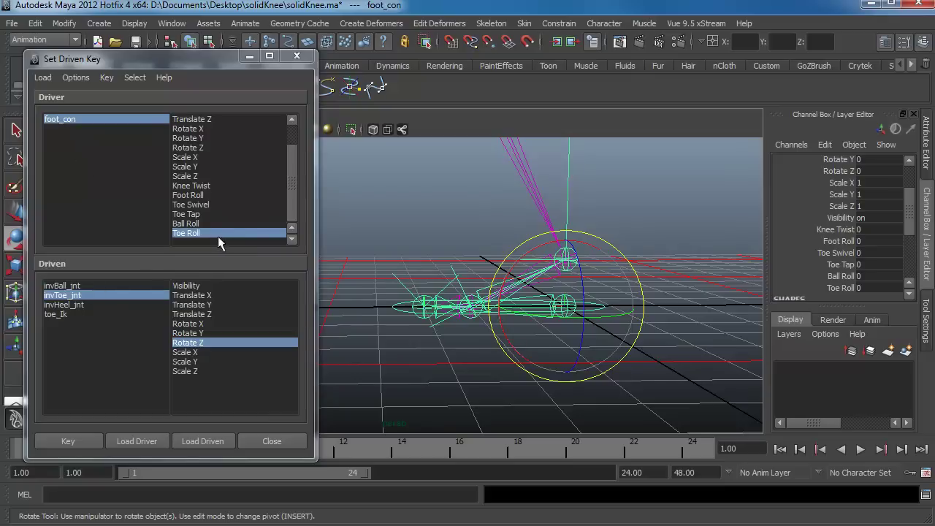
# Step: Choose foot_con's Toe Tap as the driver and toe_Ik's Translate Y as the driven attribute
pyautogui.click(190, 214)
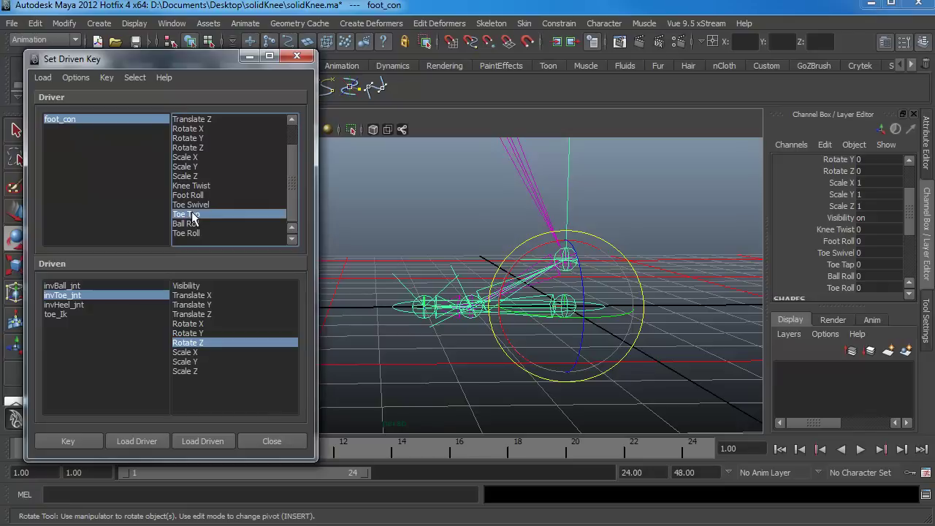
pyautogui.click(66, 24)
pyautogui.click(106, 217)
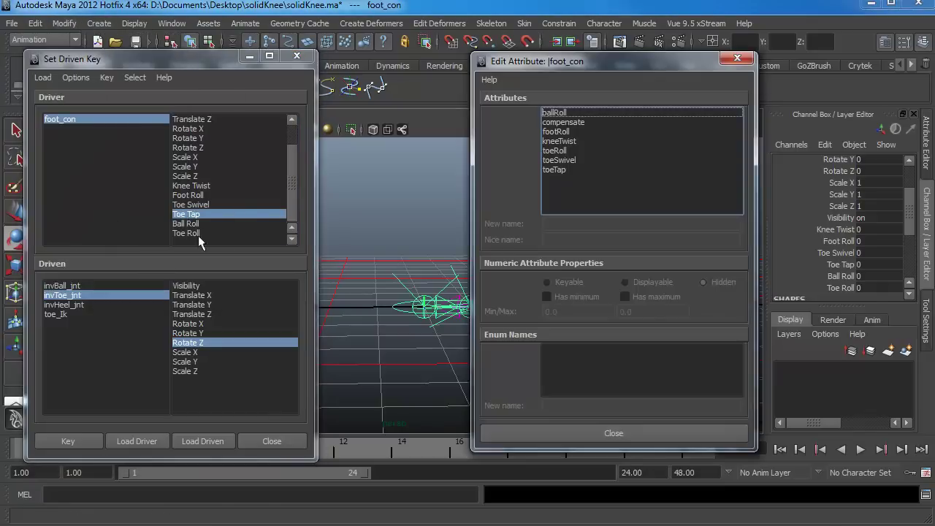
pyautogui.click(737, 59)
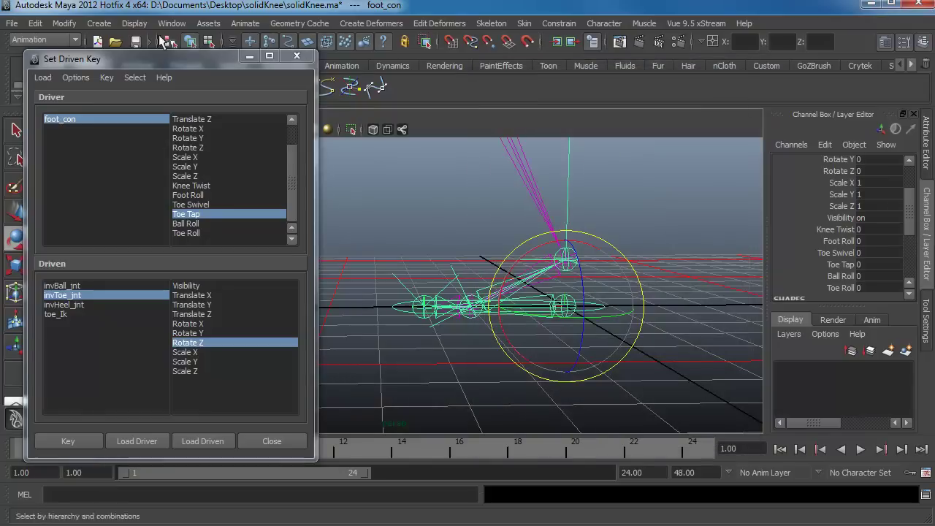
pyautogui.click(60, 315)
pyautogui.click(193, 305)
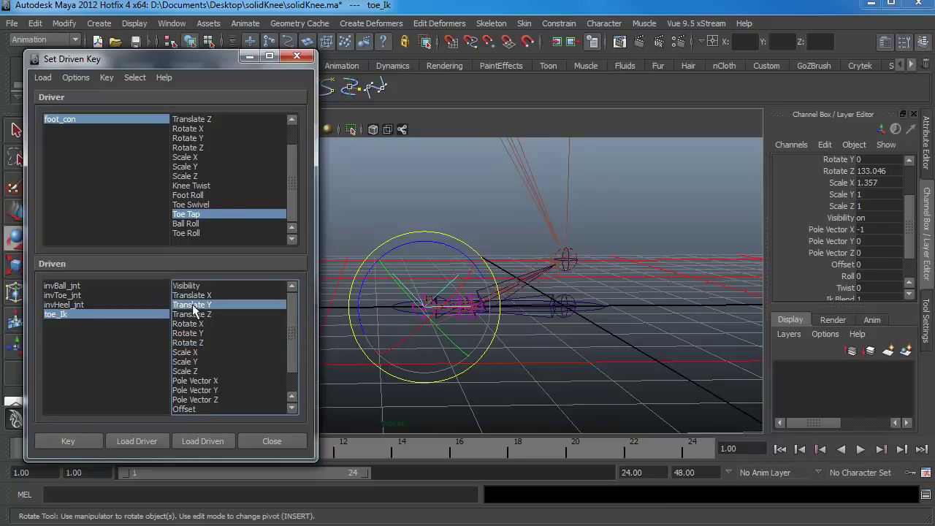
# Step: Set foot_con's Toe Tap to -5 and reselect toe_Ik to reach its translate channels
pyautogui.click(602, 307)
pyautogui.click(869, 263)
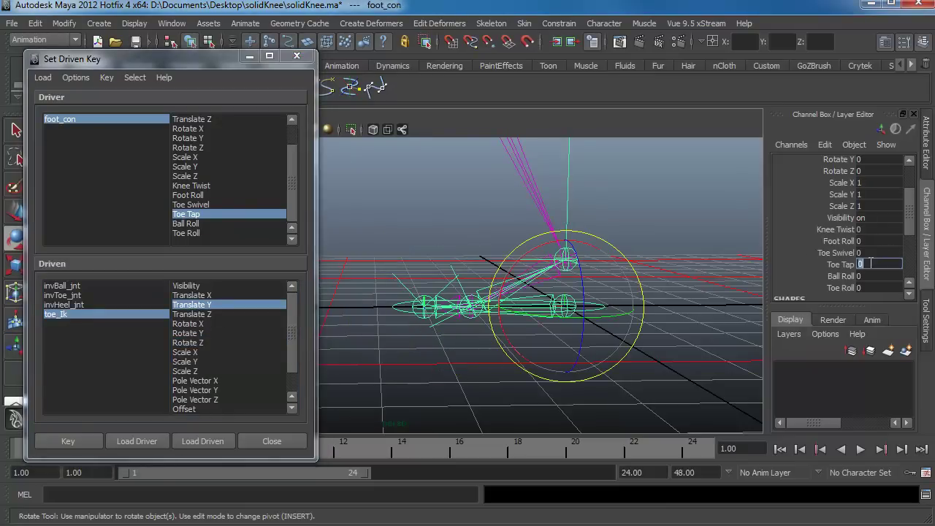
pyautogui.write('-5')
pyautogui.press('Return')
pyautogui.click(402, 284)
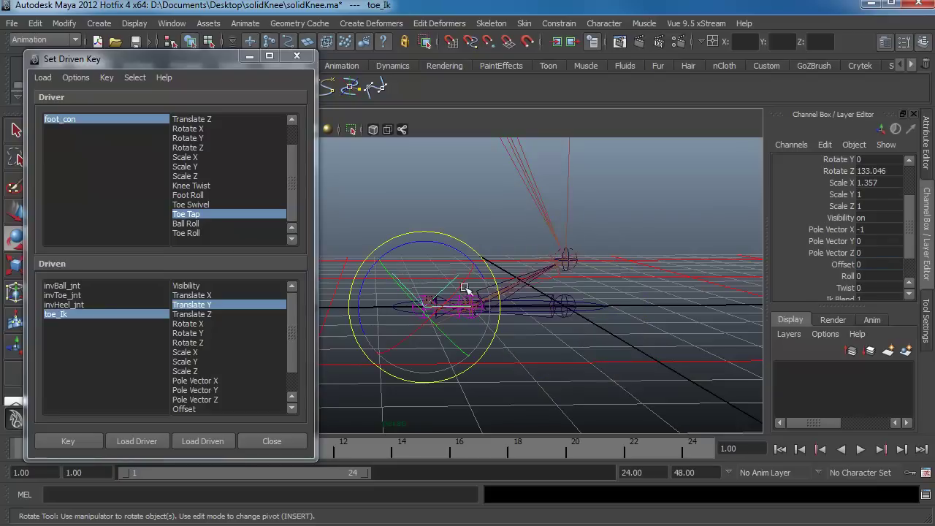
pyautogui.scroll(3, 908, 189)
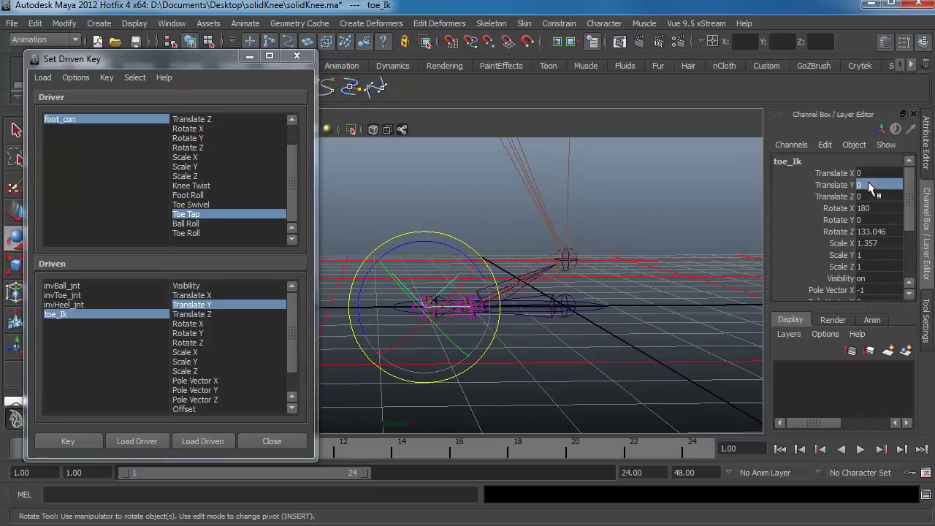
# Step: Try lowering toe_Ik with Translate Y at -1, and move the handle freely in the viewport
pyautogui.click(870, 184)
pyautogui.write('-1')
pyautogui.press('Return')
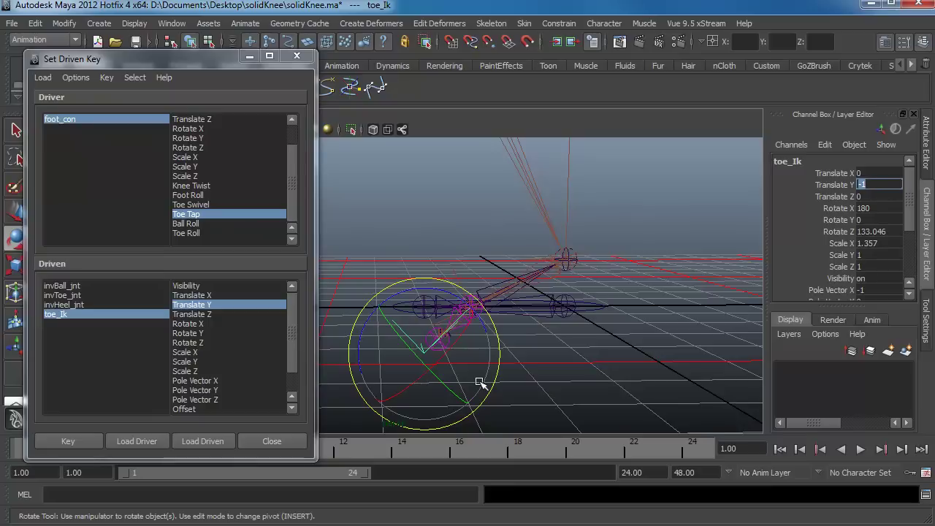
pyautogui.click(433, 365)
pyautogui.press('w')
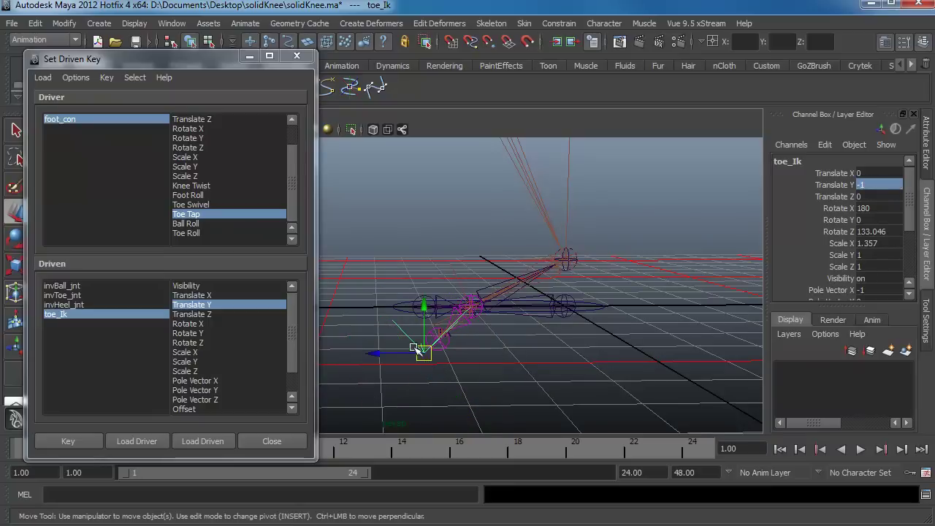
pyautogui.moveTo(424, 310); pyautogui.dragTo(418, 354)
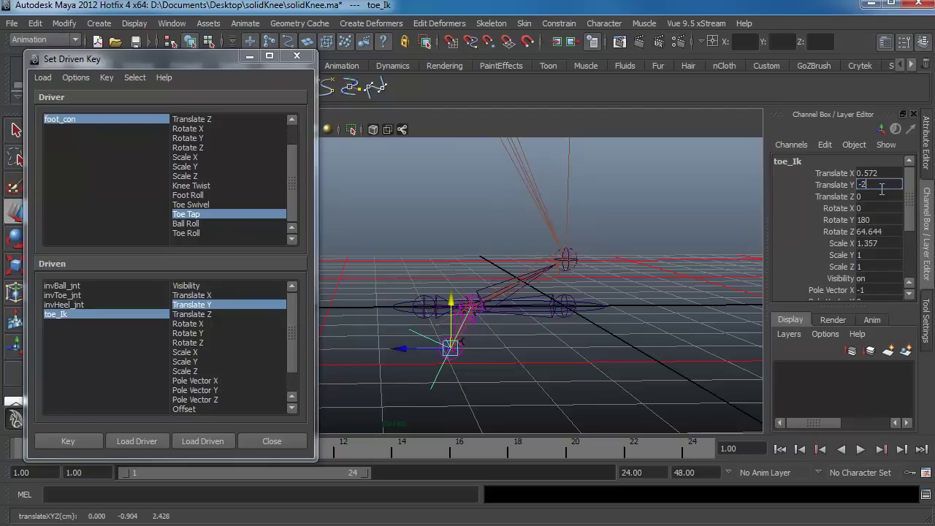
# Step: Set toe_Ik's Translate Y to -2 and Translate X to 0, and key the driven attribute against Toe Tap
pyautogui.click(882, 189)
pyautogui.write('-2')
pyautogui.click(879, 174)
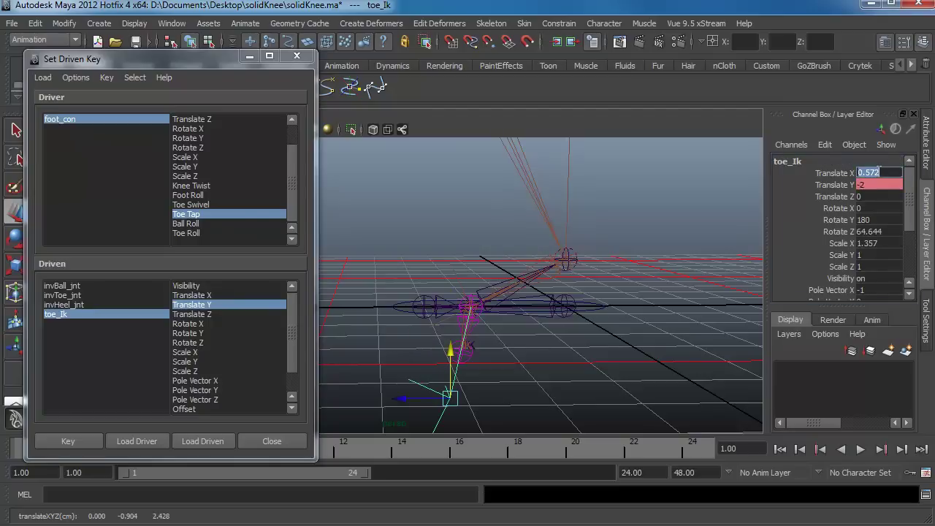
pyautogui.write('0')
pyautogui.press('Return')
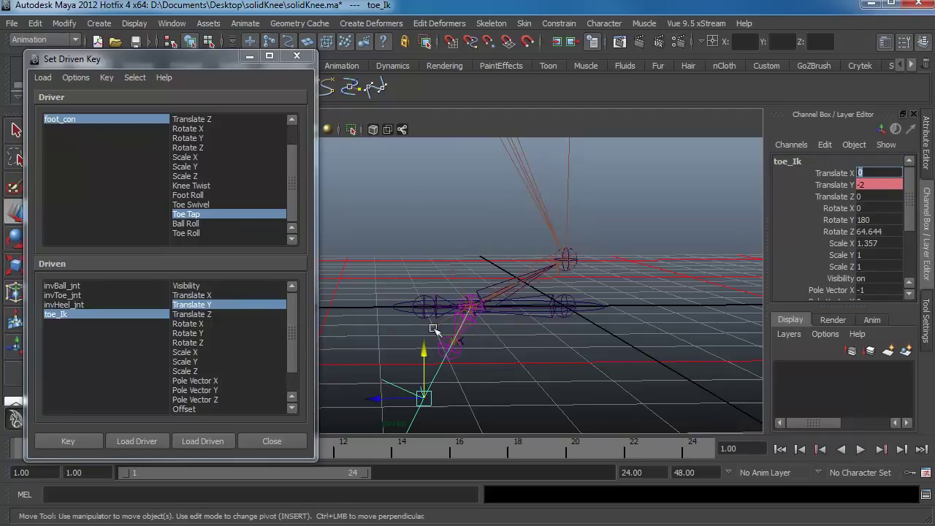
pyautogui.click(68, 442)
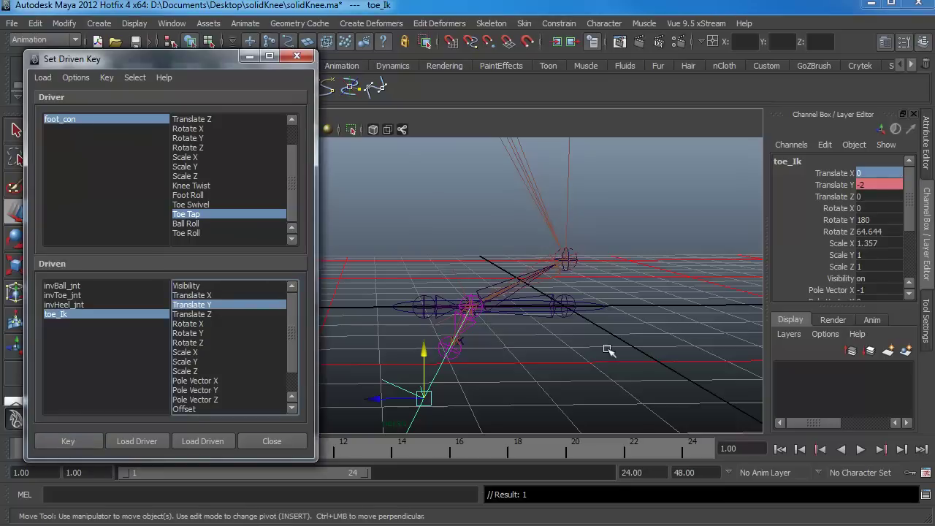
# Step: Scrub foot_con's Toe Tap to test the toe bending downward, and reset it to 0
pyautogui.click(604, 311)
pyautogui.moveTo(909, 203); pyautogui.dragTo(898, 224)
pyautogui.click(847, 234)
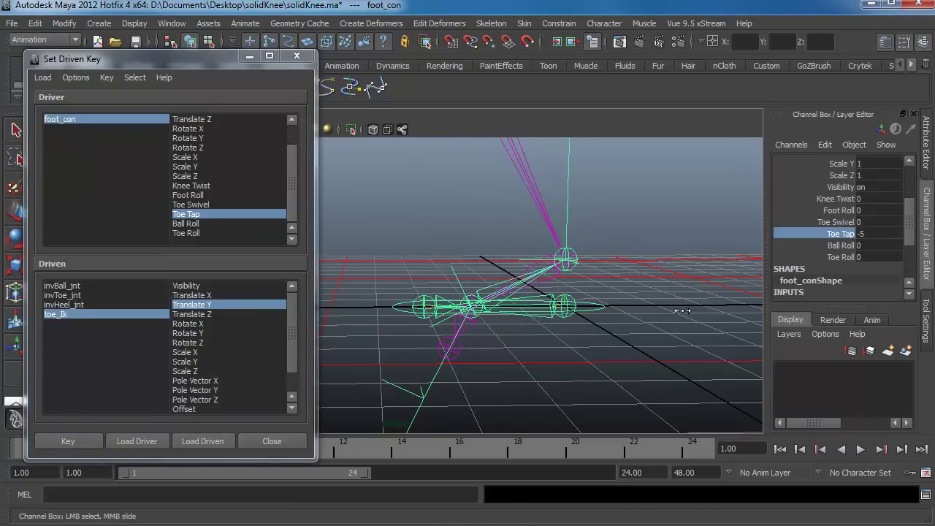
pyautogui.moveTo(683, 312); pyautogui.dragTo(716, 313, button='middle')
pyautogui.click(877, 234)
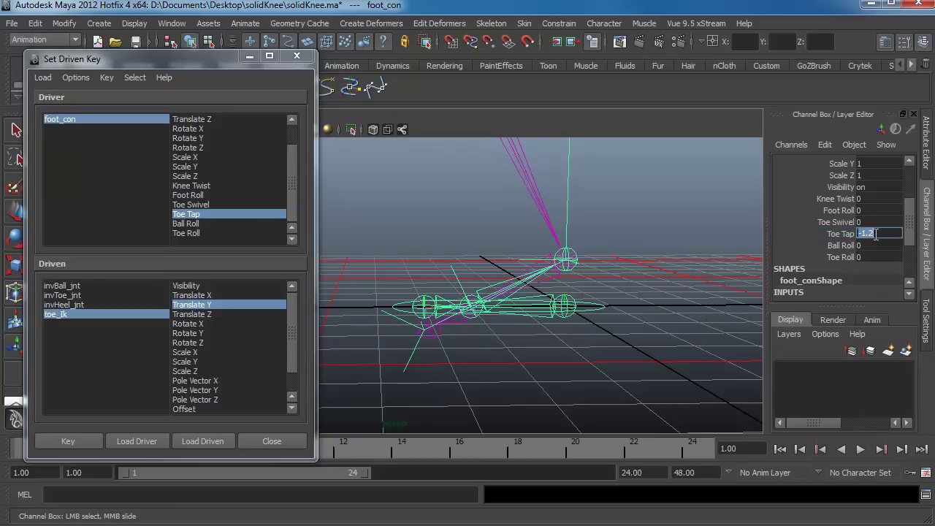
pyautogui.write('0')
pyautogui.press('Return')
# Step: Test foot_con's Toe Swivel, Ball Roll and Toe Tap by scrubbing their values in turn
pyautogui.keyDown('alt'); pyautogui.moveTo(482, 360); pyautogui.dragTo(627, 326); pyautogui.keyUp('alt')
pyautogui.press('w')
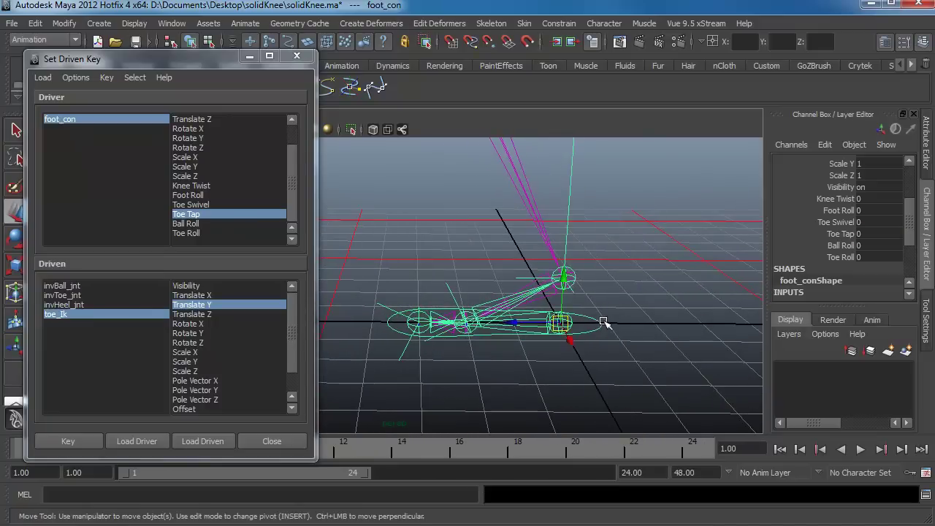
pyautogui.click(840, 227)
pyautogui.moveTo(555, 351); pyautogui.dragTo(584, 351, button='middle')
pyautogui.hotkey('ctrl', 'z')
pyautogui.click(840, 245)
pyautogui.moveTo(585, 314); pyautogui.dragTo(538, 327, button='middle')
pyautogui.click(840, 258)
pyautogui.click(840, 246)
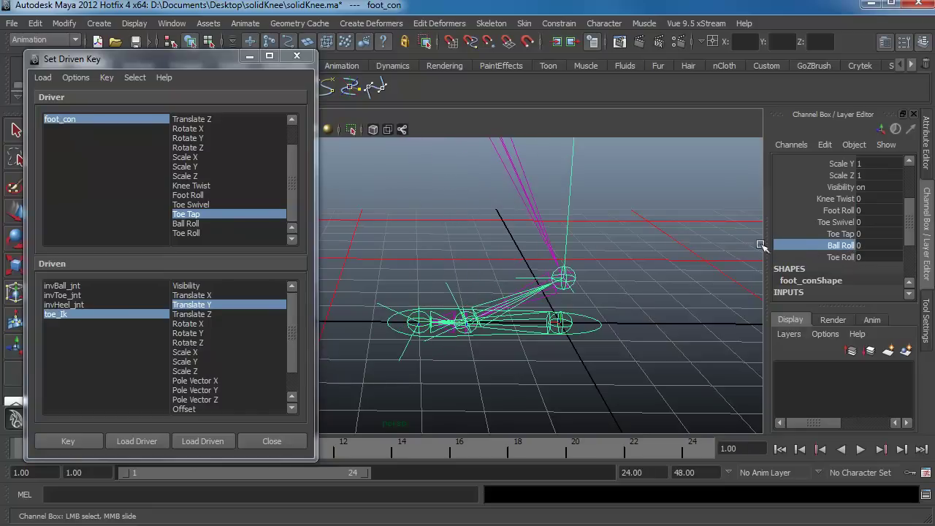
pyautogui.click(841, 234)
pyautogui.moveTo(586, 305); pyautogui.dragTo(612, 336, button='middle')
# Step: Scrub foot_con's Knee Twist to test the knee with the whole leg in view, and open its value for editing
pyautogui.click(841, 199)
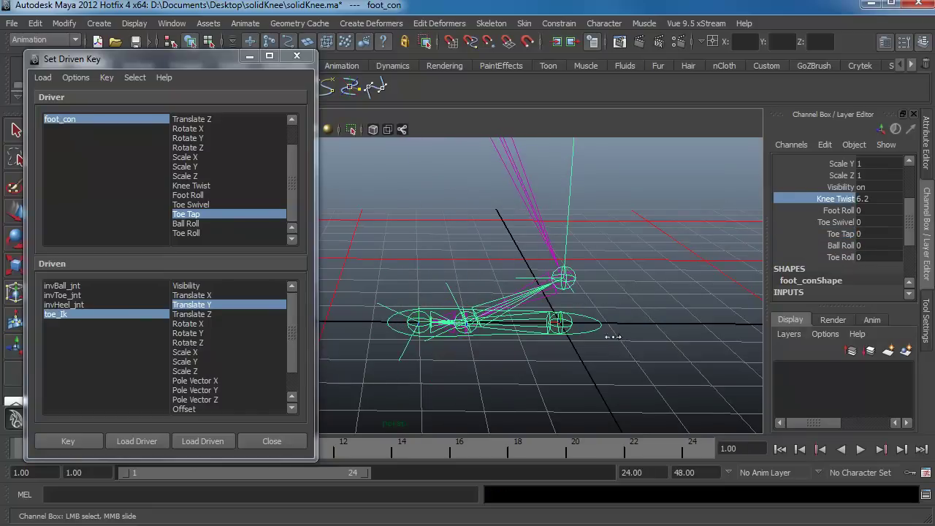
pyautogui.keyDown('alt'); pyautogui.moveTo(612, 337); pyautogui.dragTo(424, 324); pyautogui.keyUp('alt')
pyautogui.moveTo(424, 324); pyautogui.dragTo(493, 330, button='middle')
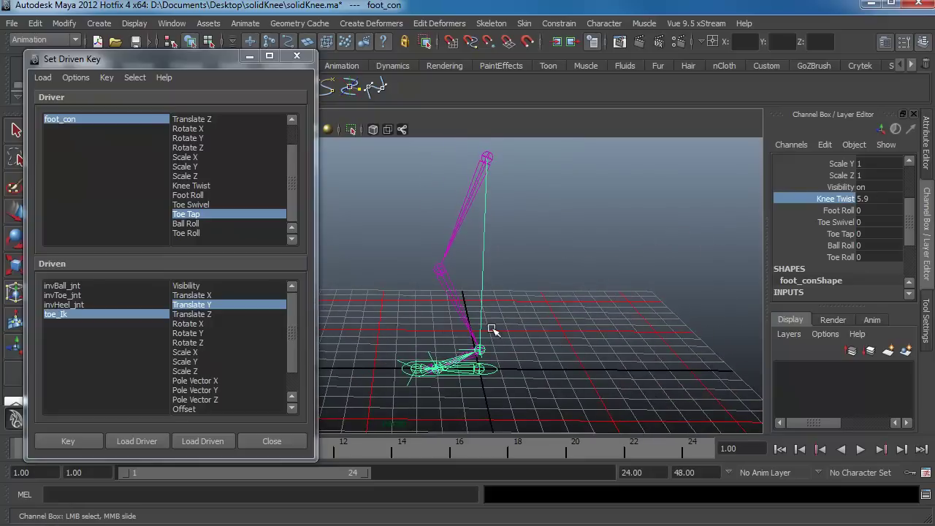
pyautogui.doubleClick(882, 198)
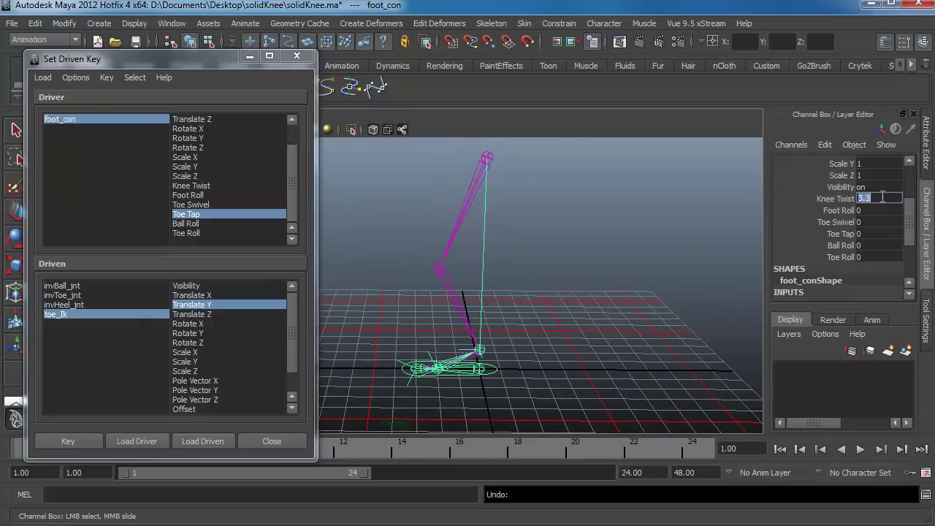
# Step: Close the Set Driven Key window and deselect everything
pyautogui.click(297, 55)
pyautogui.keyDown('alt'); pyautogui.moveTo(348, 162); pyautogui.dragTo(376, 295); pyautogui.keyUp('alt')
pyautogui.click(386, 294)
pyautogui.press('w')
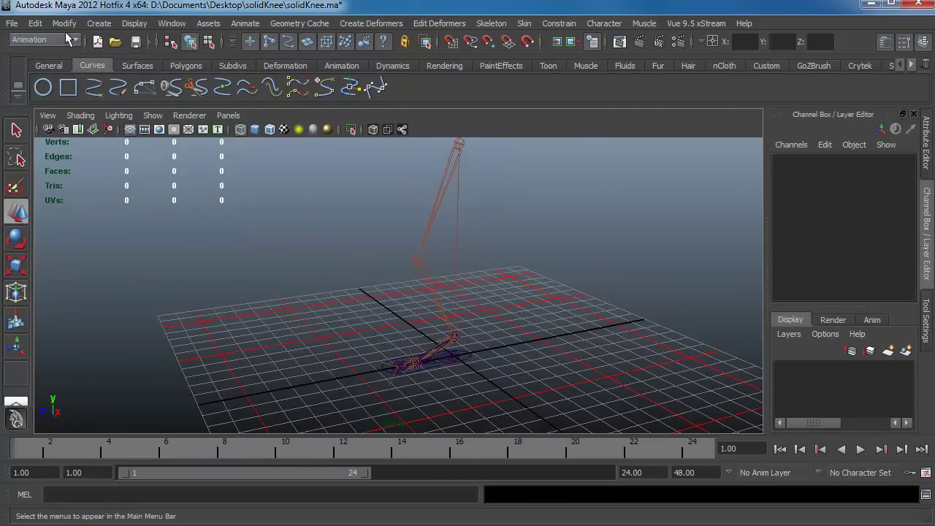
# Step: Delete all non-deformer history in the scene and save the scene
pyautogui.click(35, 24)
pyautogui.moveTo(119, 188)
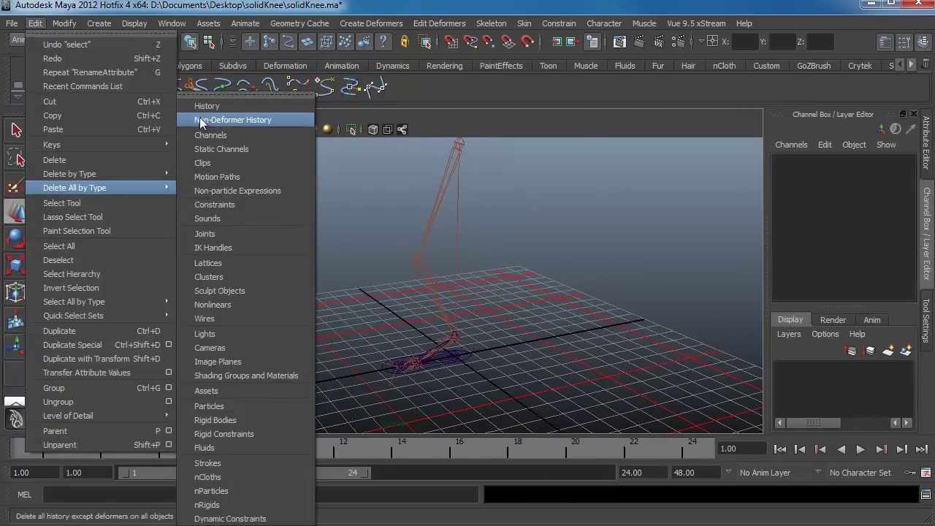
pyautogui.click(233, 119)
pyautogui.click(11, 24)
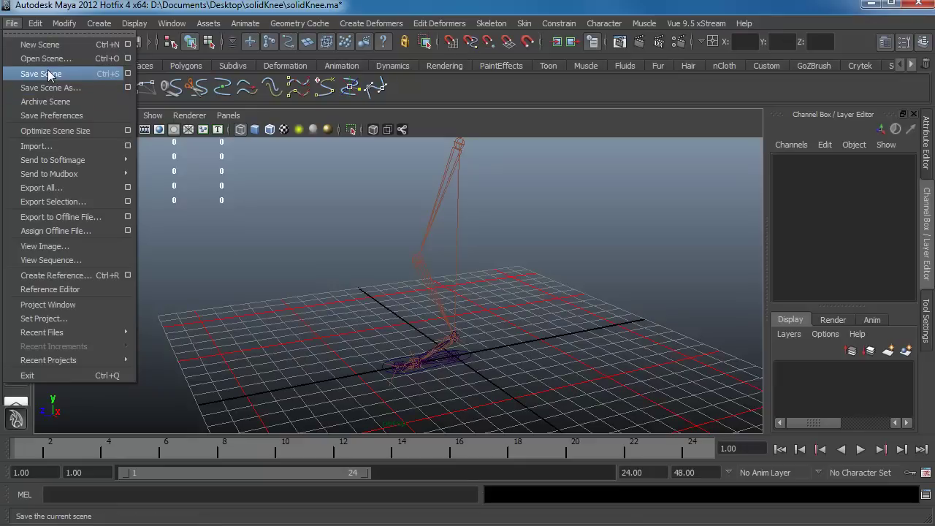
pyautogui.click(49, 73)
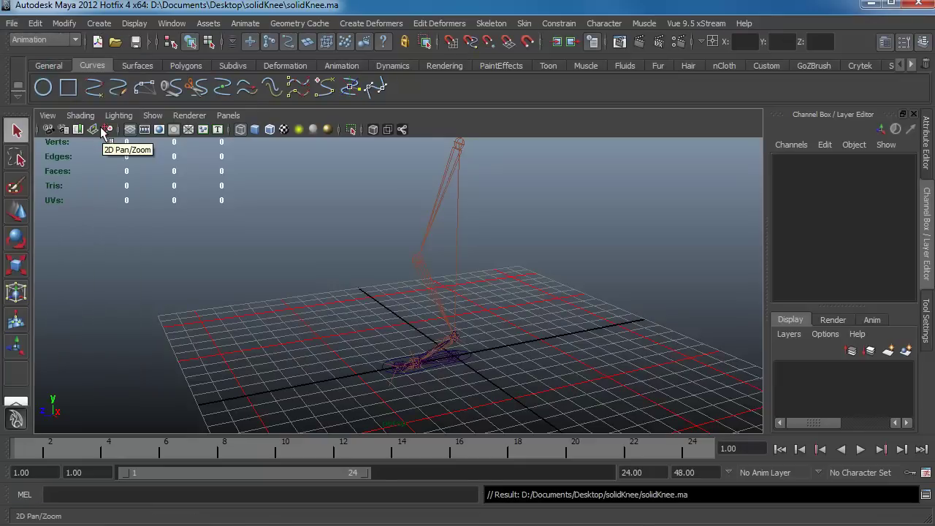
# Step: Open the Hypergraph hierarchy, frame all its nodes, and select hip_jnt and foot_con
pyautogui.click(172, 23)
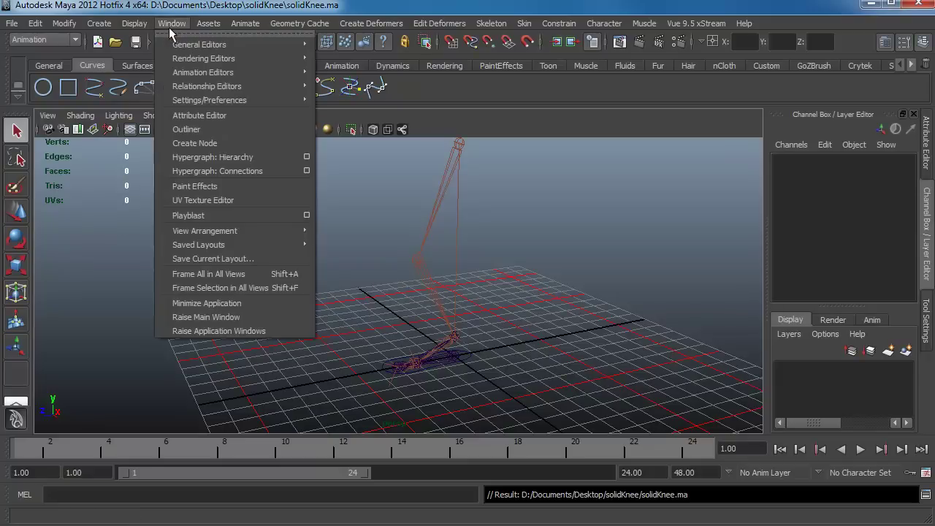
pyautogui.click(214, 156)
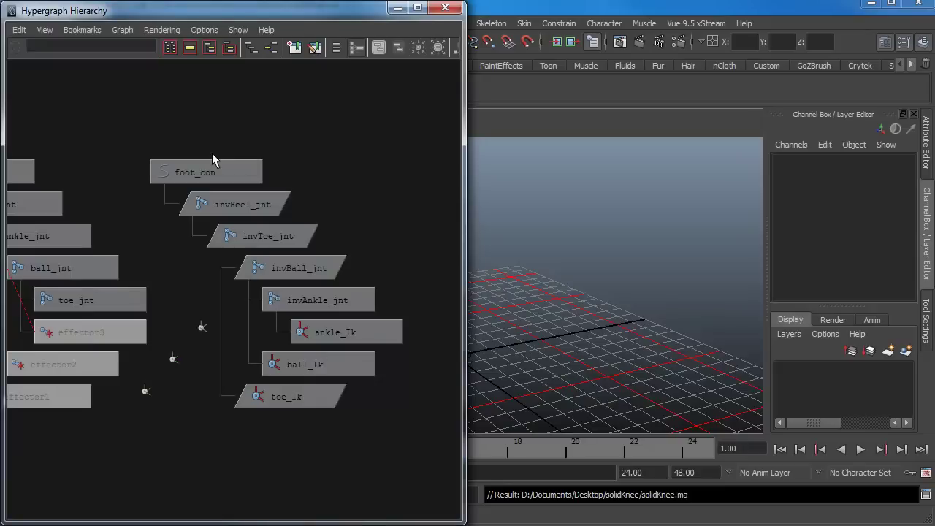
pyautogui.click(236, 29)
pyautogui.moveTo(266, 29)
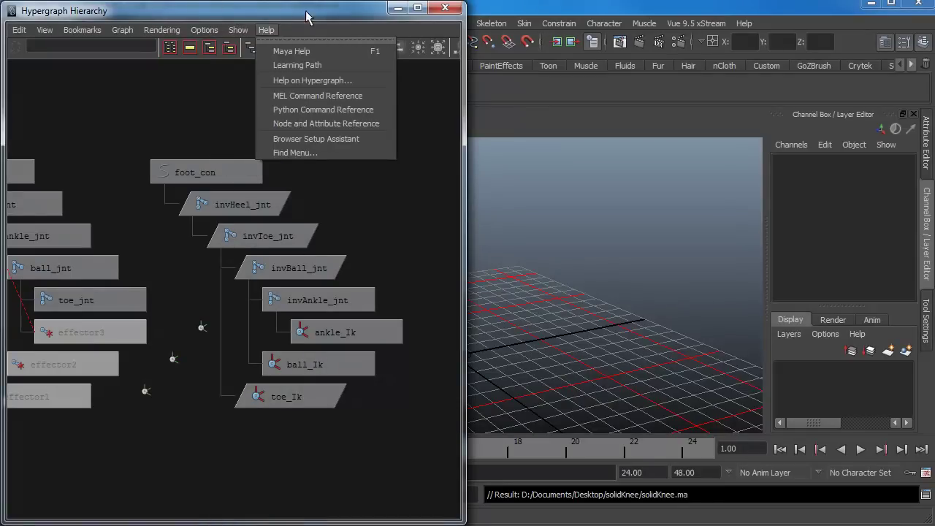
pyautogui.click(247, 14)
pyautogui.moveTo(247, 13); pyautogui.dragTo(642, 13)
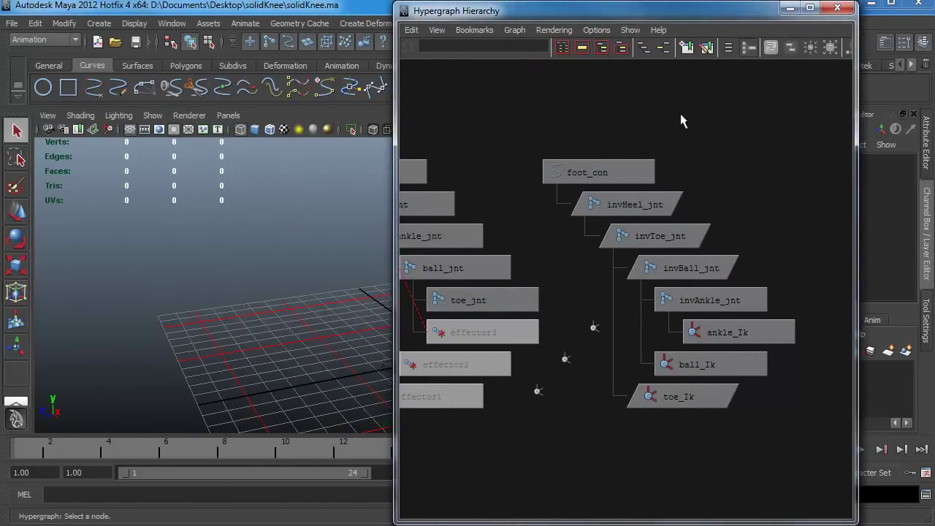
pyautogui.press('a')
pyautogui.moveTo(714, 167); pyautogui.dragTo(479, 206)
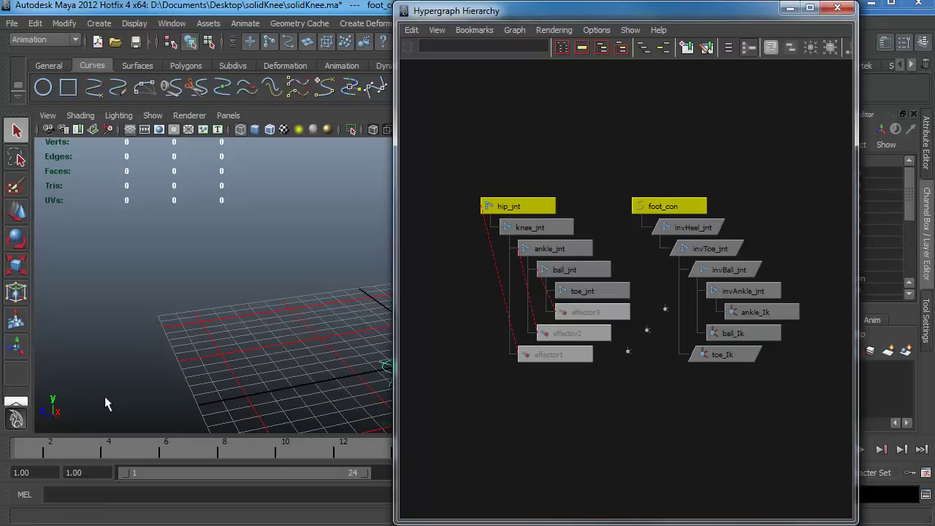
# Step: Open Hypershade and show the full foot_con, plusMinusAverage1, multiplyDivide1 and ankle_Ik node network
pyautogui.click(172, 23)
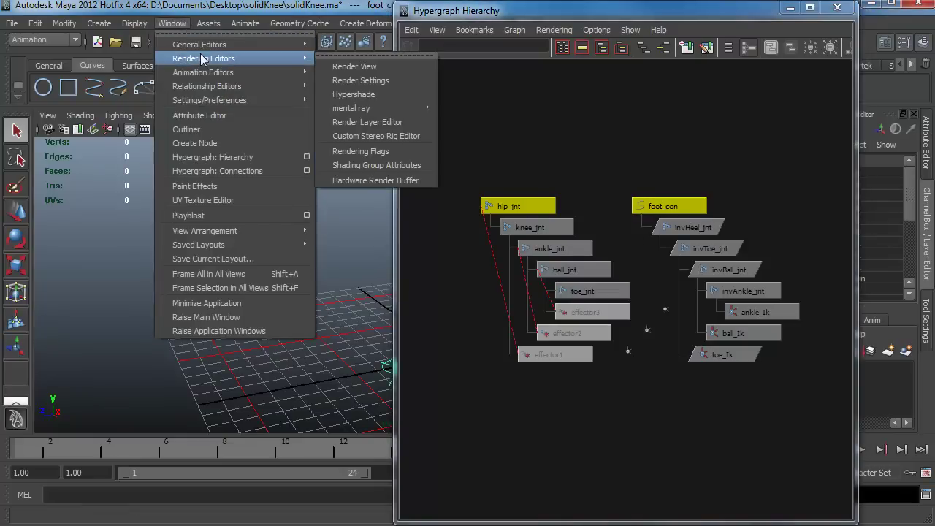
pyautogui.moveTo(210, 100)
pyautogui.press('Escape')
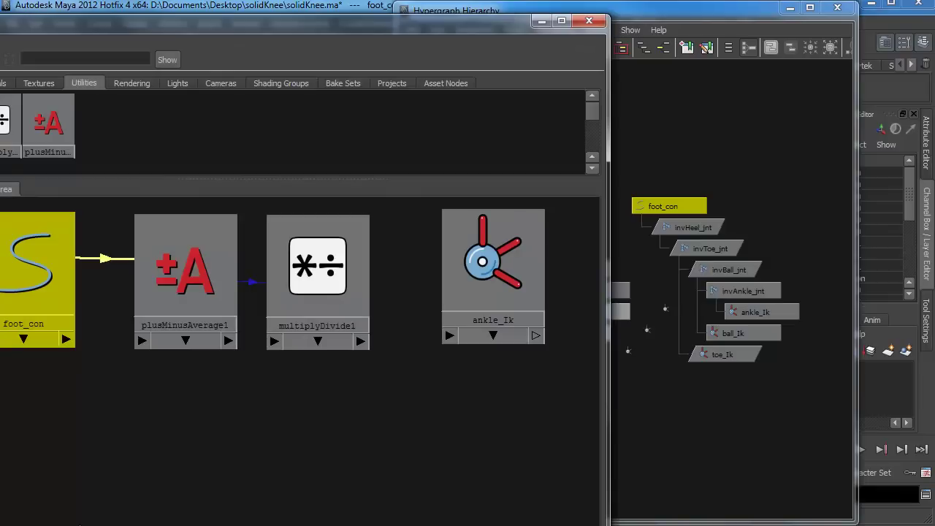
pyautogui.keyDown('alt'); pyautogui.moveTo(304, 445); pyautogui.dragTo(182, 374, button='right'); pyautogui.keyUp('alt')
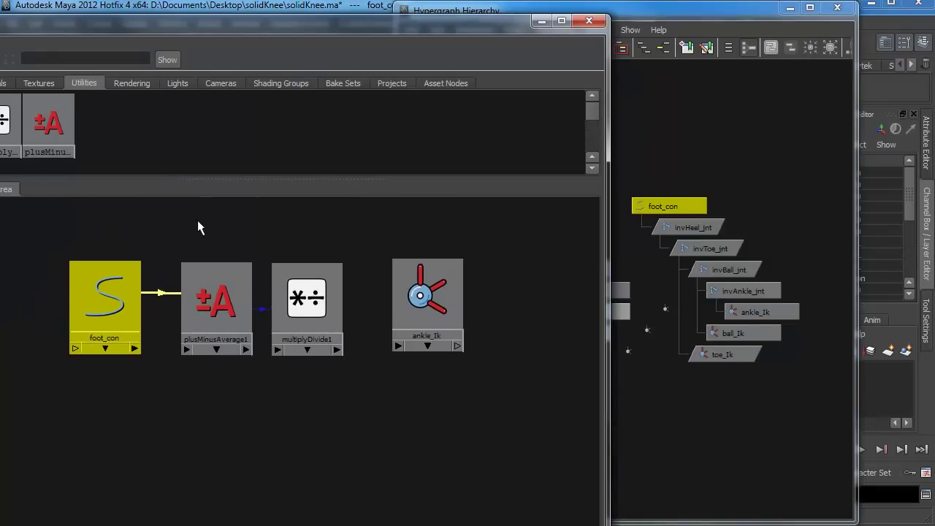
# Step: Add plusMinusAverage1 and multiplyDivide1 to the selection, group it with hip_jnt and foot_con, and minimize Hypershade
pyautogui.keyDown('shift'); pyautogui.moveTo(194, 220); pyautogui.dragTo(309, 354); pyautogui.keyUp('shift')
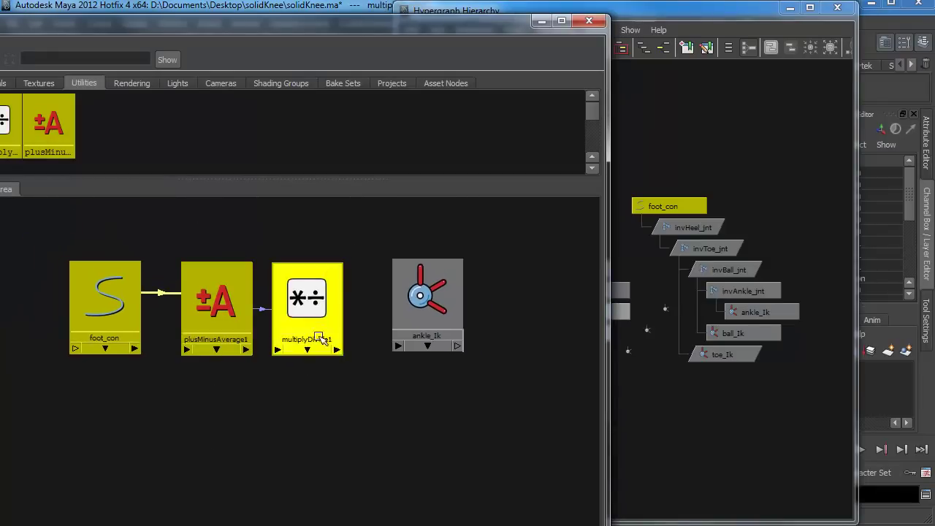
pyautogui.moveTo(261, 38); pyautogui.dragTo(427, 83)
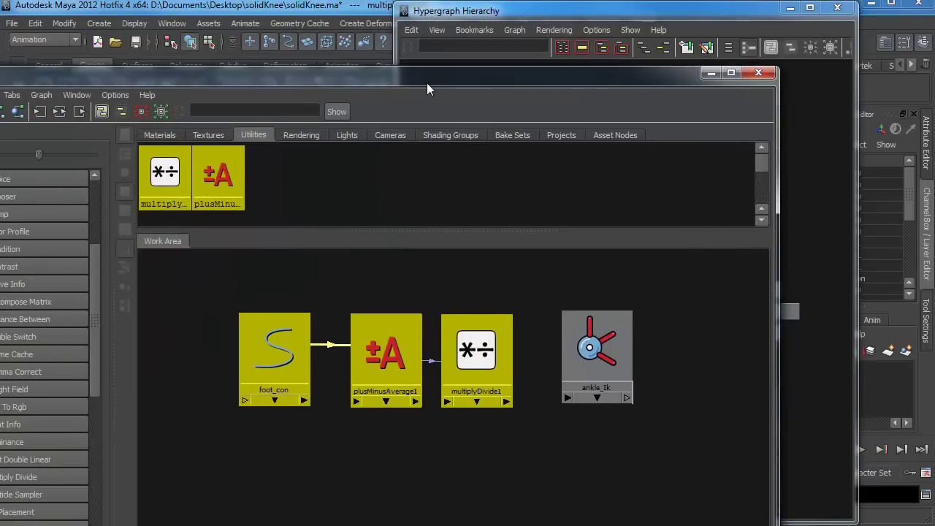
pyautogui.click(35, 24)
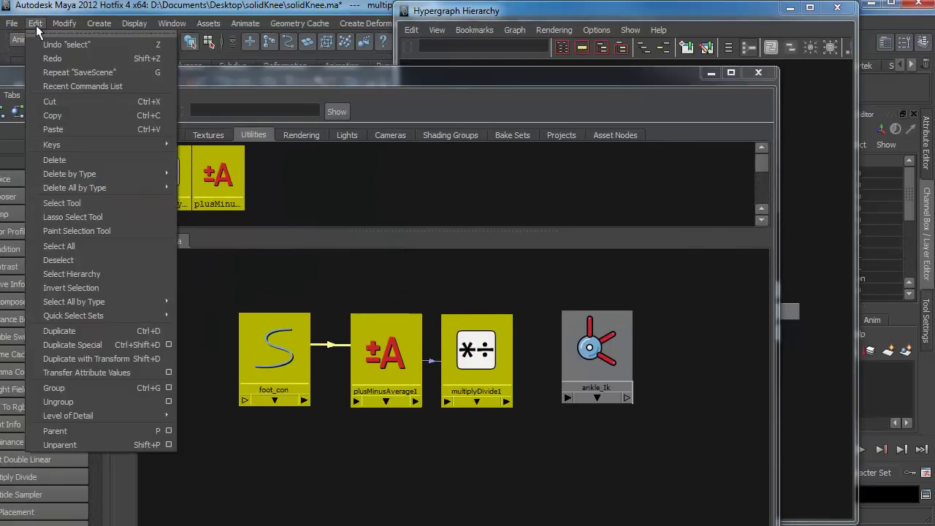
pyautogui.click(108, 385)
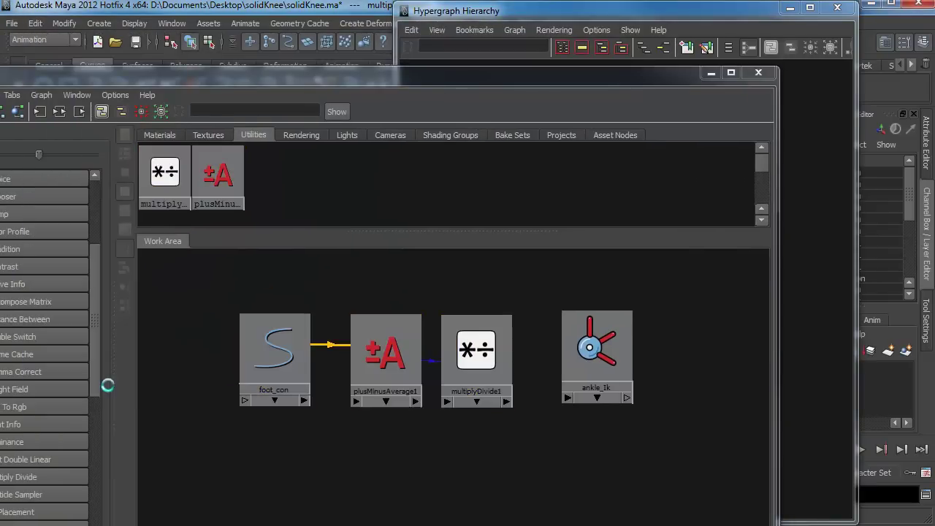
pyautogui.click(709, 72)
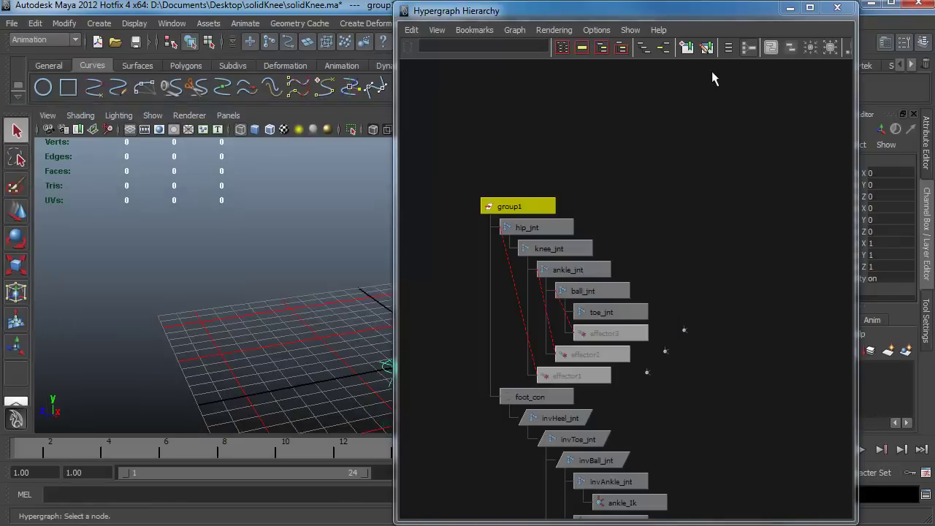
# Step: Minimize the Hypergraph, switch to the front view, and select the leg's top group, group1
pyautogui.click(790, 9)
pyautogui.click(501, 306)
pyautogui.press('space')
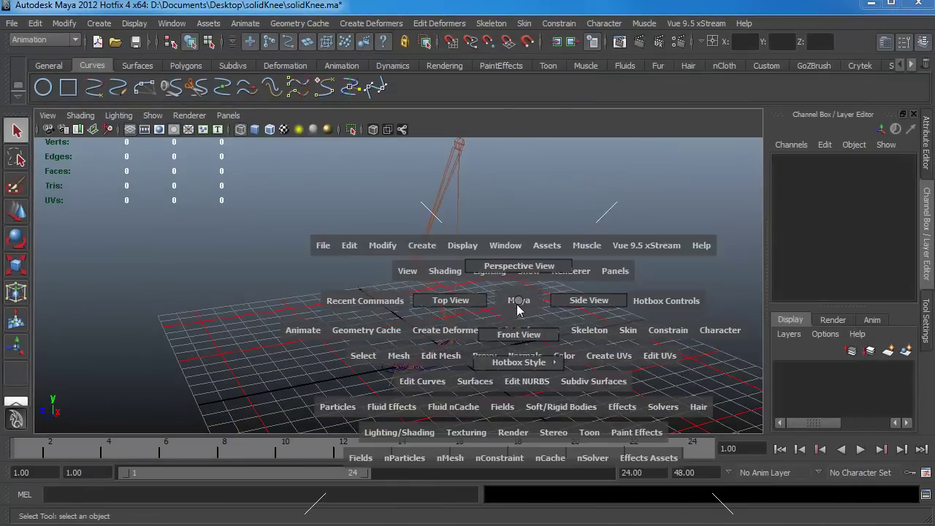
pyautogui.moveTo(511, 307); pyautogui.dragTo(518, 334)
pyautogui.click(405, 205)
pyautogui.press('Up')
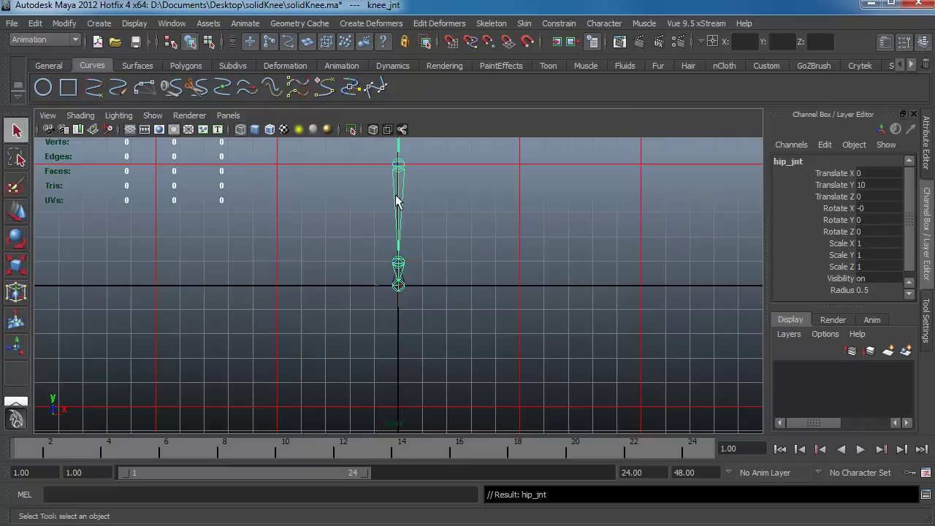
pyautogui.hotkey('ctrl', 'g')
# Step: Check group1 in the Hypergraph hierarchy and move it along X, snapped to the grid, to Translate X 2
pyautogui.scroll(-1, 395, 201)
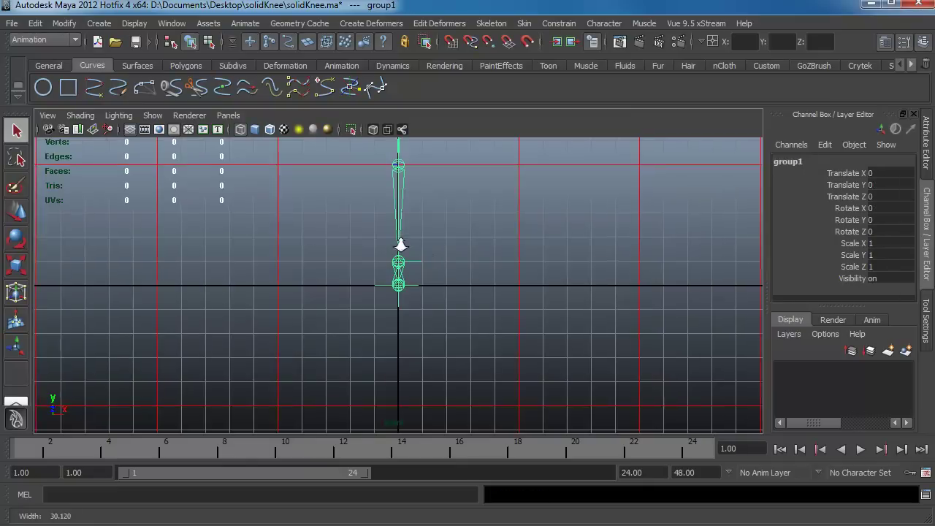
pyautogui.keyDown('alt'); pyautogui.moveTo(444, 255); pyautogui.dragTo(538, 314, button='middle'); pyautogui.keyUp('alt')
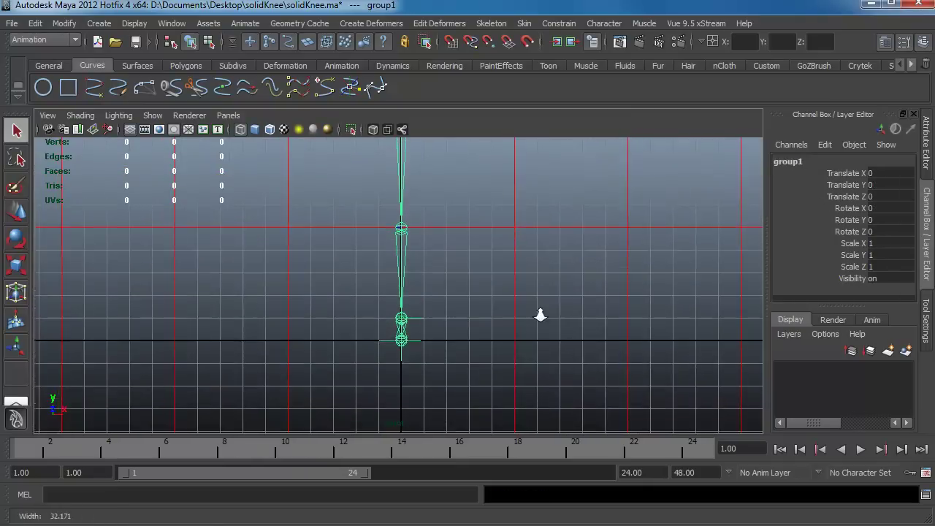
pyautogui.scroll(-1, 478, 307)
pyautogui.keyDown('alt'); pyautogui.moveTo(478, 306); pyautogui.dragTo(480, 329, button='middle'); pyautogui.keyUp('alt')
pyautogui.press('w')
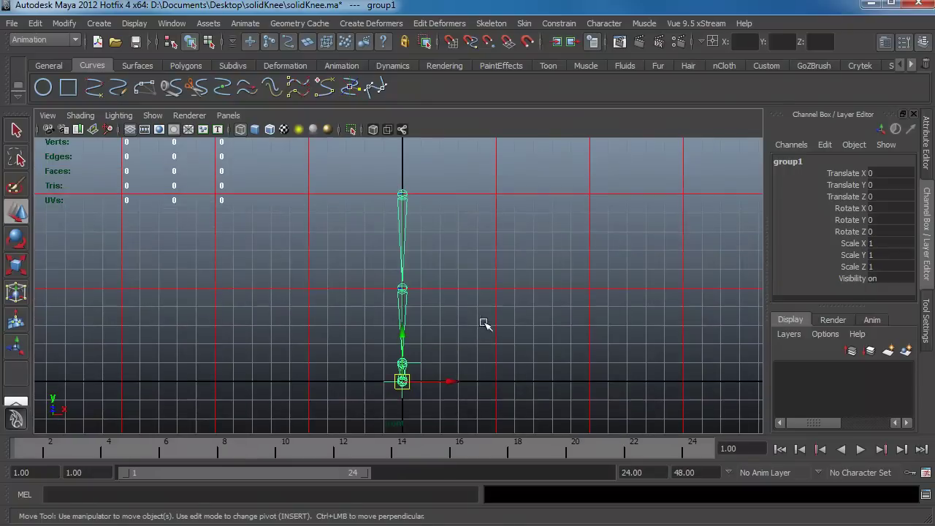
pyautogui.click(171, 23)
pyautogui.click(223, 158)
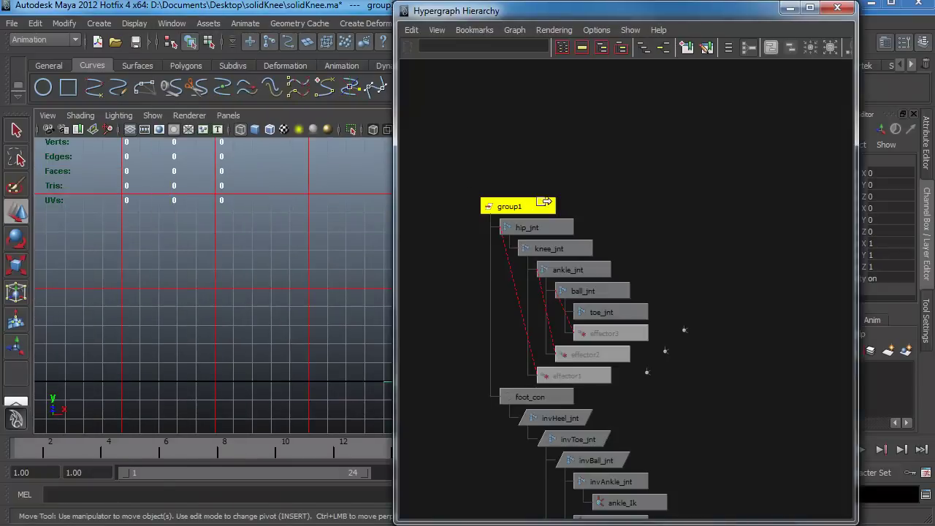
pyautogui.click(515, 207)
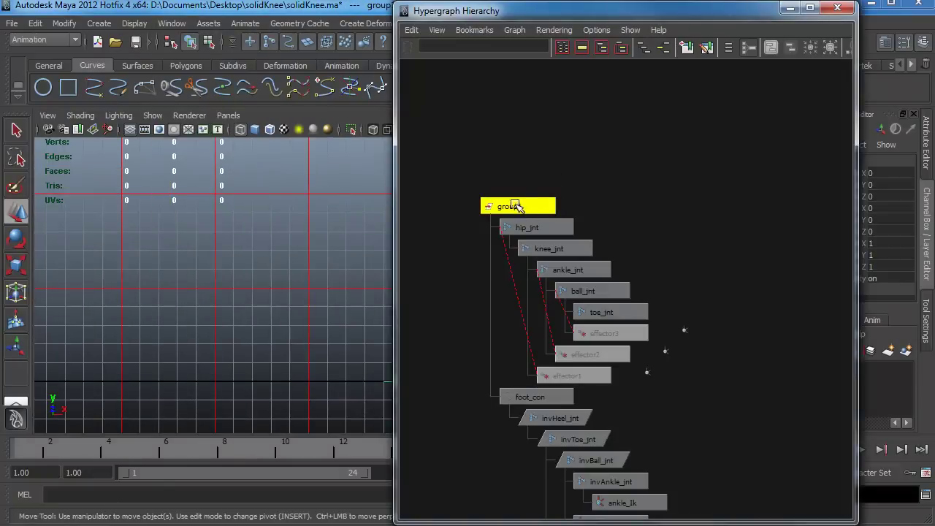
pyautogui.click(789, 7)
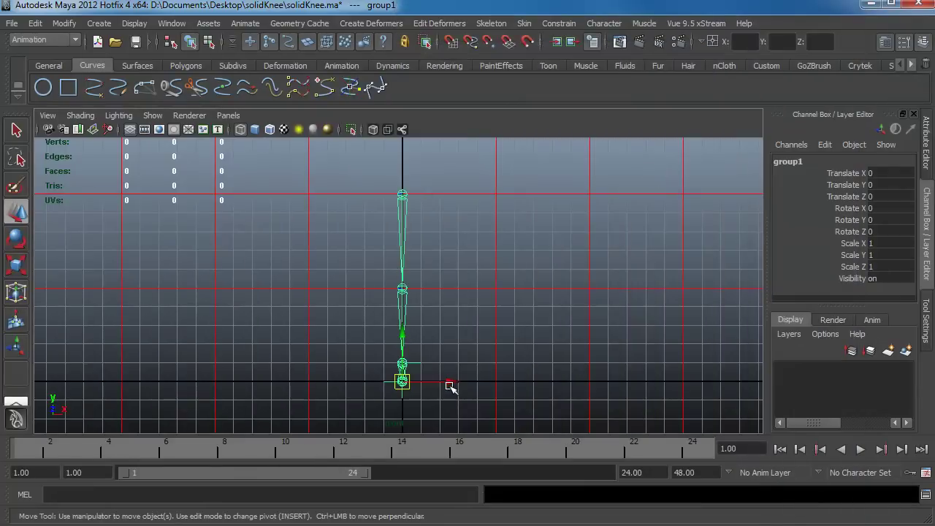
pyautogui.moveTo(453, 383)
pyautogui.mouseDown()
pyautogui.moveTo(460, 383)
pyautogui.moveTo(440, 383)
pyautogui.mouseUp()
pyautogui.press('x')
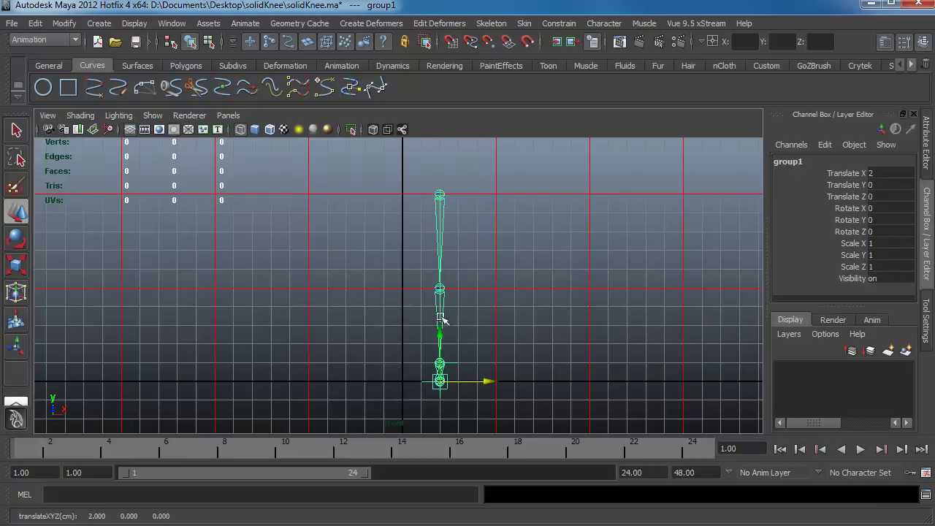
# Step: Duplicate group1 with Duplicate Special using reset settings, one copy, and Duplicate input graph enabled
pyautogui.click(35, 23)
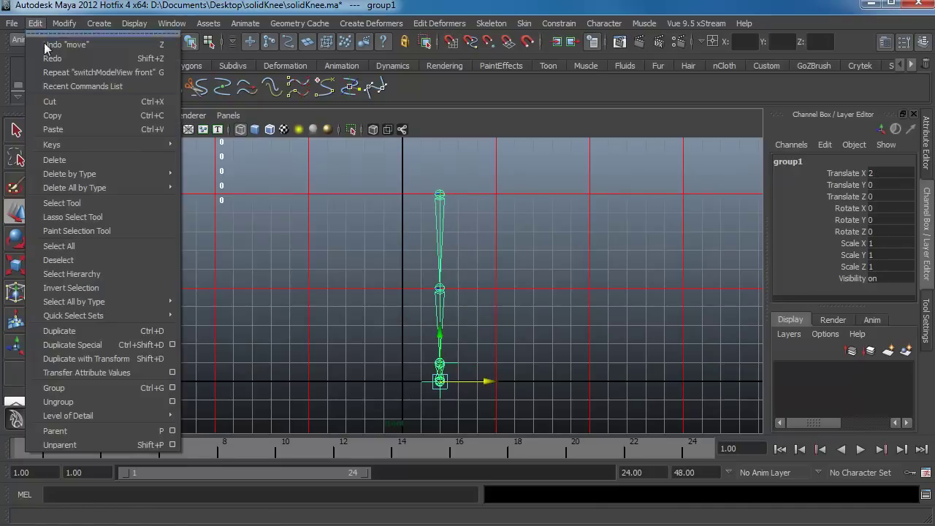
pyautogui.moveTo(110, 319)
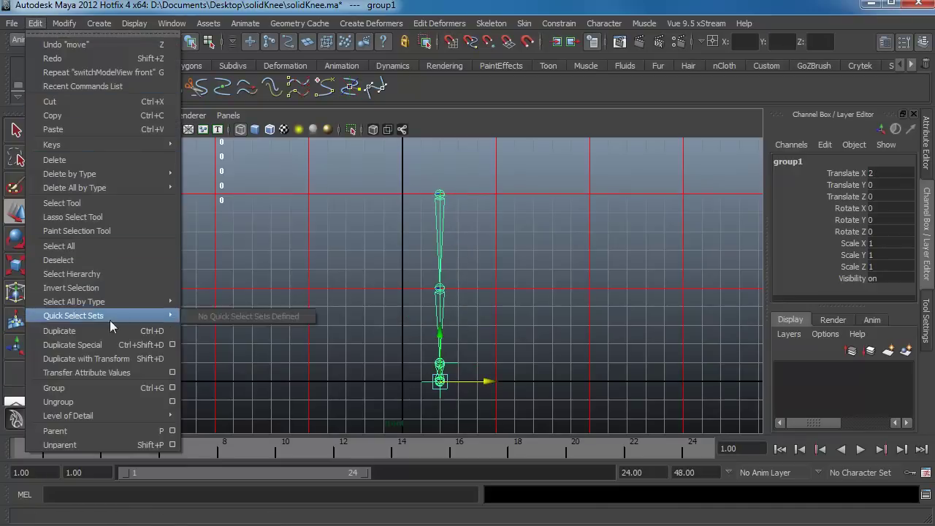
pyautogui.click(172, 345)
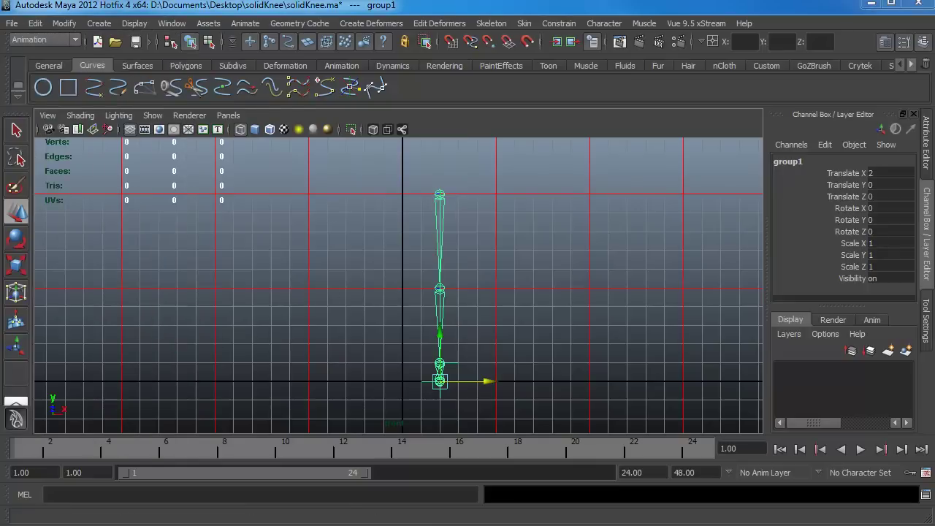
pyautogui.click(179, 125)
pyautogui.click(208, 152)
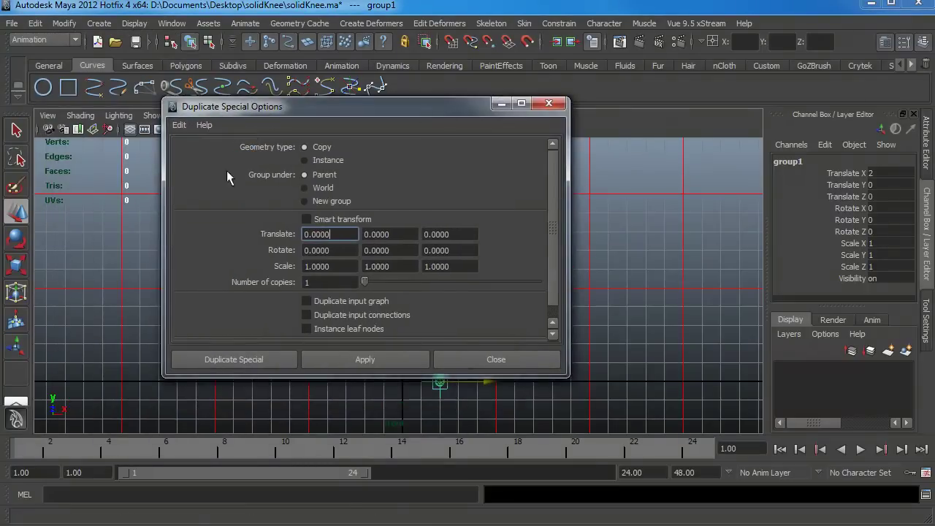
pyautogui.click(307, 301)
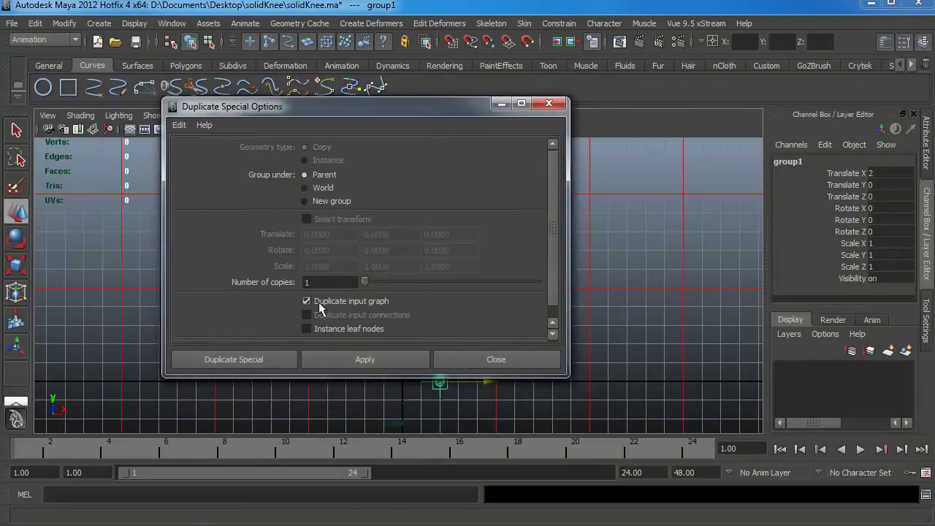
pyautogui.click(366, 359)
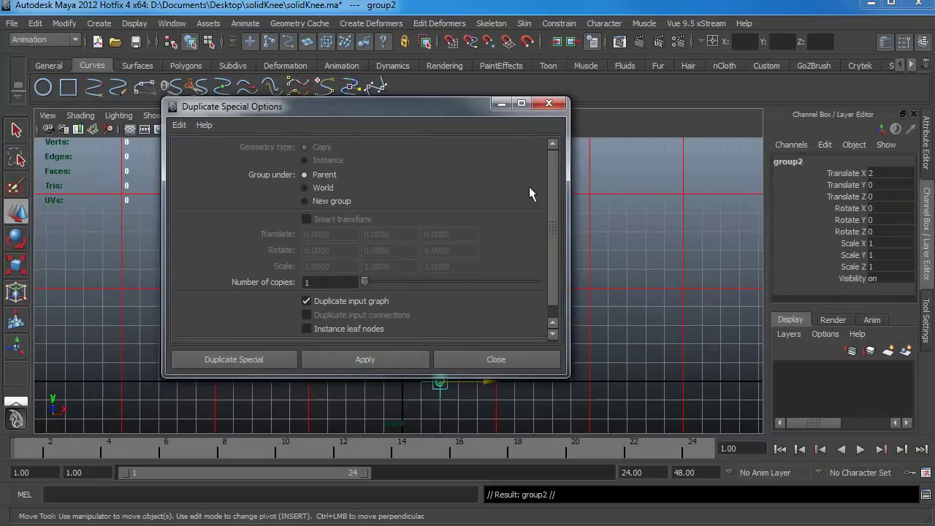
pyautogui.click(549, 103)
# Step: Set the duplicated group's Translate X to -2 and deselect it
pyautogui.click(871, 173)
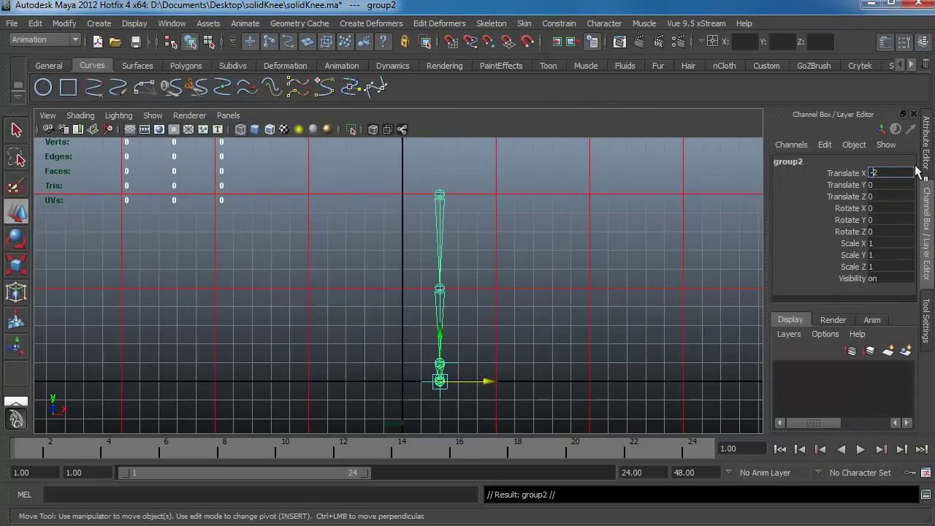
pyautogui.write('-2')
pyautogui.press('Return')
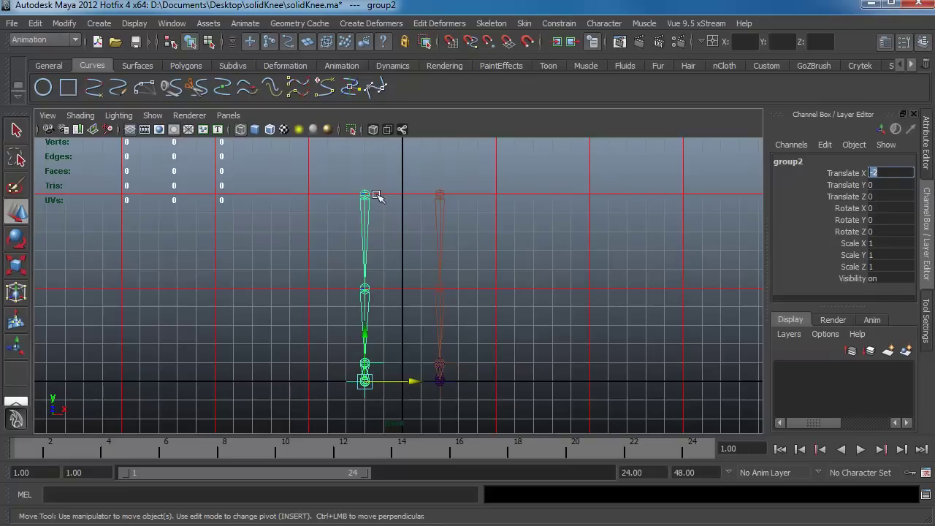
pyautogui.click(482, 244)
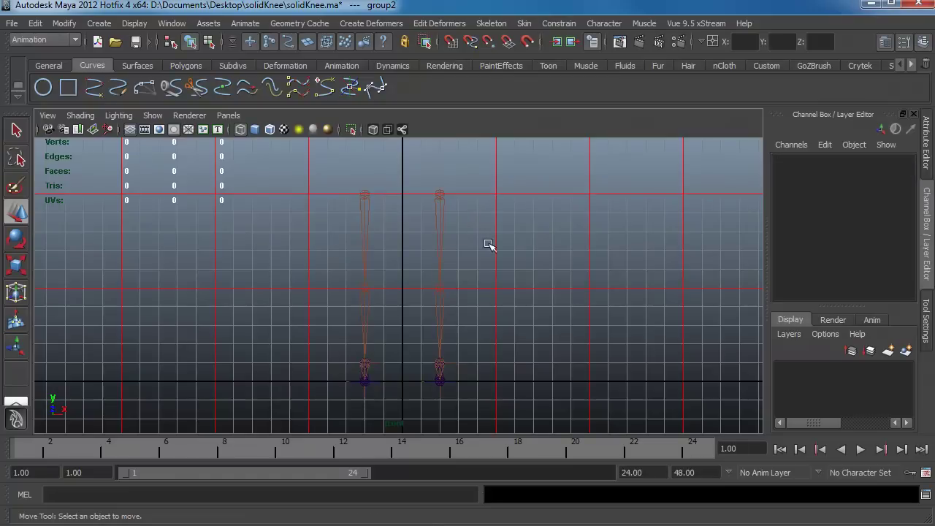
# Step: Switch to the perspective view, select the duplicated leg's foot_con, and show its custom attributes
pyautogui.press('space')
pyautogui.moveTo(518, 244); pyautogui.dragTo(511, 212)
pyautogui.keyDown('alt'); pyautogui.moveTo(511, 212); pyautogui.dragTo(502, 307); pyautogui.keyUp('alt')
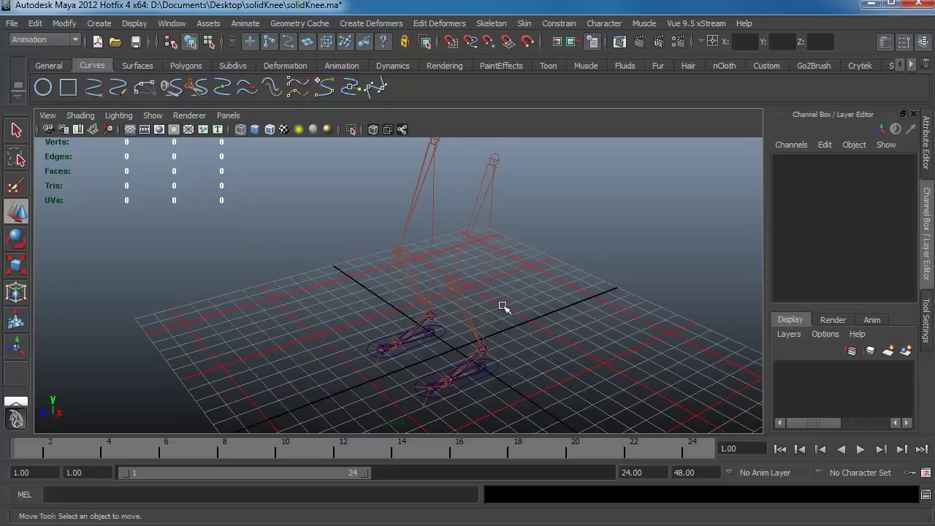
pyautogui.click(441, 330)
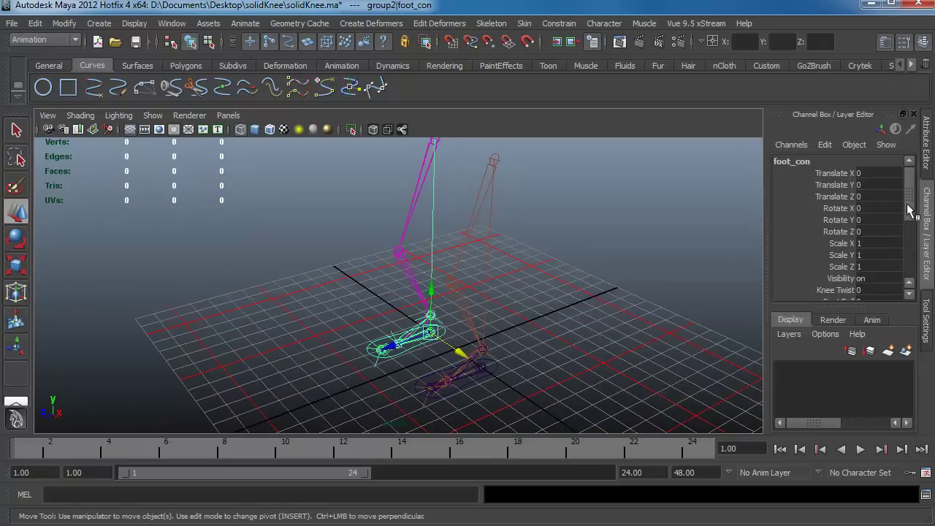
pyautogui.moveTo(909, 211); pyautogui.dragTo(909, 233)
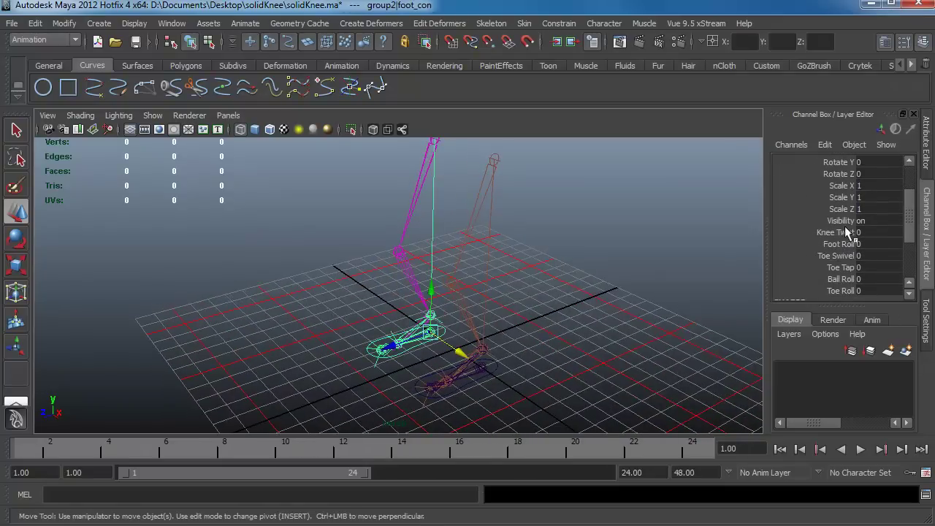
# Step: Test Knee Twist and Toe Swivel on the duplicated foot_con, undoing the changes
pyautogui.click(845, 233)
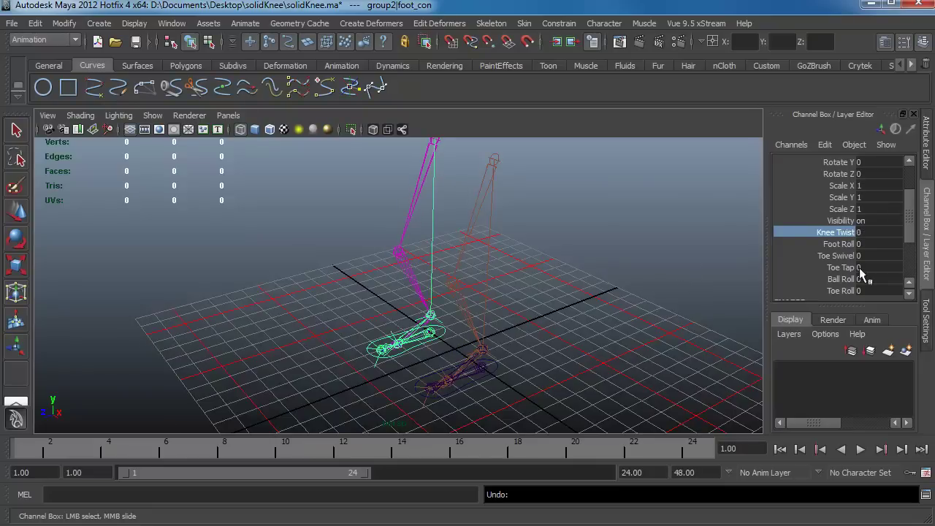
pyautogui.click(838, 256)
pyautogui.moveTo(555, 265)
pyautogui.mouseDown(button='middle')
pyautogui.moveTo(458, 265)
pyautogui.moveTo(559, 265)
pyautogui.mouseUp(button='middle')
pyautogui.hotkey('ctrl', 'z')
# Step: Try a Foot Roll of 5 on the duplicated foot_con and undo it
pyautogui.keyDown('alt'); pyautogui.moveTo(474, 299); pyautogui.dragTo(555, 293); pyautogui.keyUp('alt')
pyautogui.click(839, 244)
pyautogui.moveTo(621, 276); pyautogui.dragTo(711, 271, button='middle')
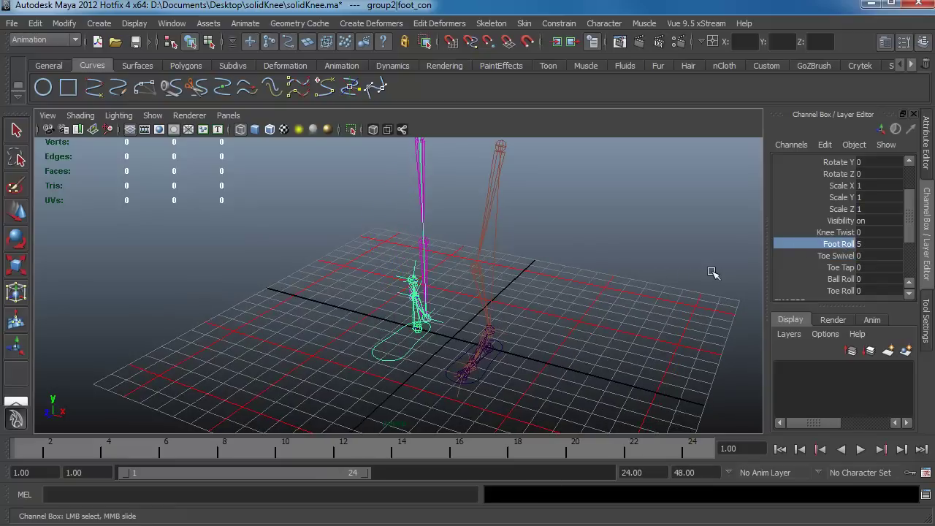
pyautogui.hotkey('ctrl', 'z')
# Step: Slide Knee Twist on the duplicated leg's foot_con to test the knee, and undo the change
pyautogui.keyDown('alt'); pyautogui.moveTo(507, 296); pyautogui.dragTo(428, 340); pyautogui.keyUp('alt')
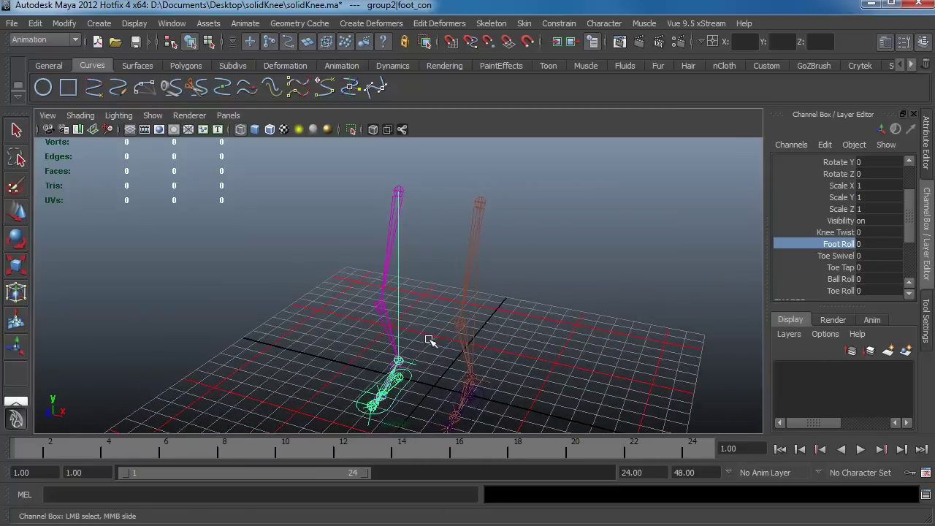
pyautogui.keyDown('alt'); pyautogui.moveTo(428, 382); pyautogui.dragTo(437, 360, button='middle'); pyautogui.keyUp('alt')
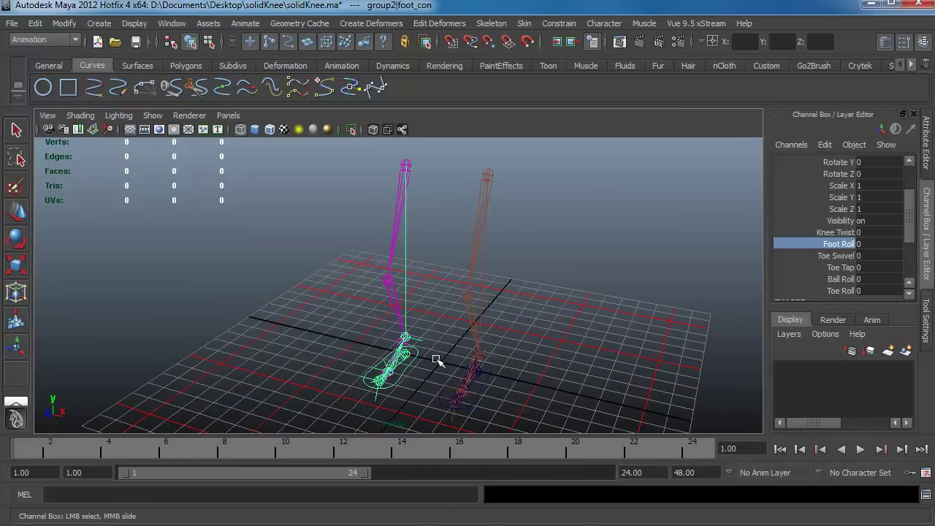
pyautogui.click(845, 234)
pyautogui.moveTo(477, 263); pyautogui.dragTo(356, 271, button='middle')
pyautogui.hotkey('ctrl', 'z')
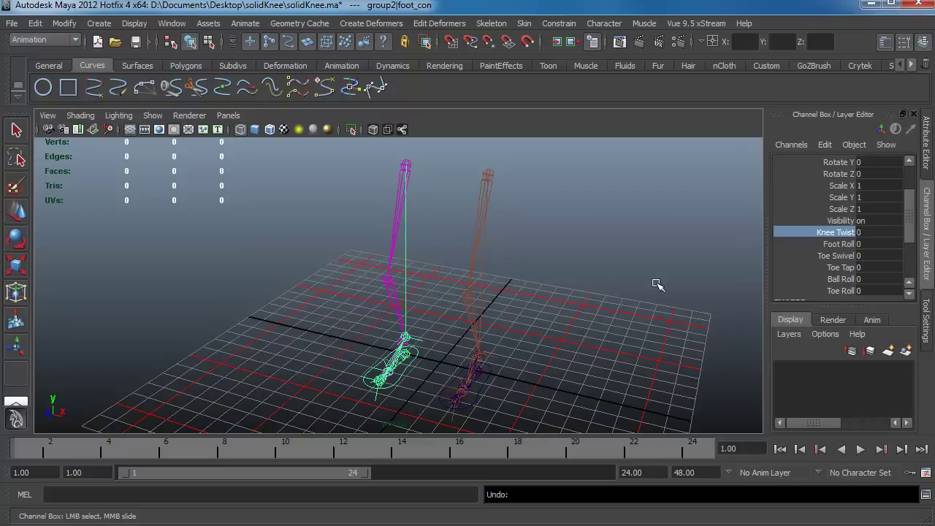
# Step: Vary Toe Swivel on the duplicated leg's foot_con several times and undo all the changes
pyautogui.click(840, 258)
pyautogui.moveTo(533, 331); pyautogui.dragTo(587, 334, button='middle')
pyautogui.hotkey('ctrl', 'z')
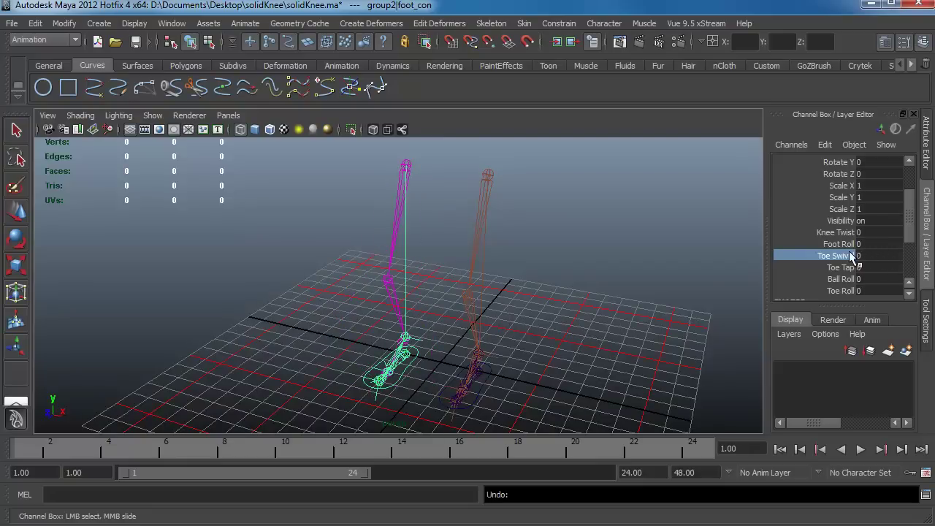
pyautogui.moveTo(442, 342); pyautogui.dragTo(530, 287, button='middle')
pyautogui.moveTo(464, 282); pyautogui.dragTo(523, 286, button='middle')
pyautogui.hotkey('ctrl', 'z')
pyautogui.hotkey('ctrl', 'z')
pyautogui.hotkey('ctrl', 'z')
pyautogui.hotkey('ctrl', 'z')
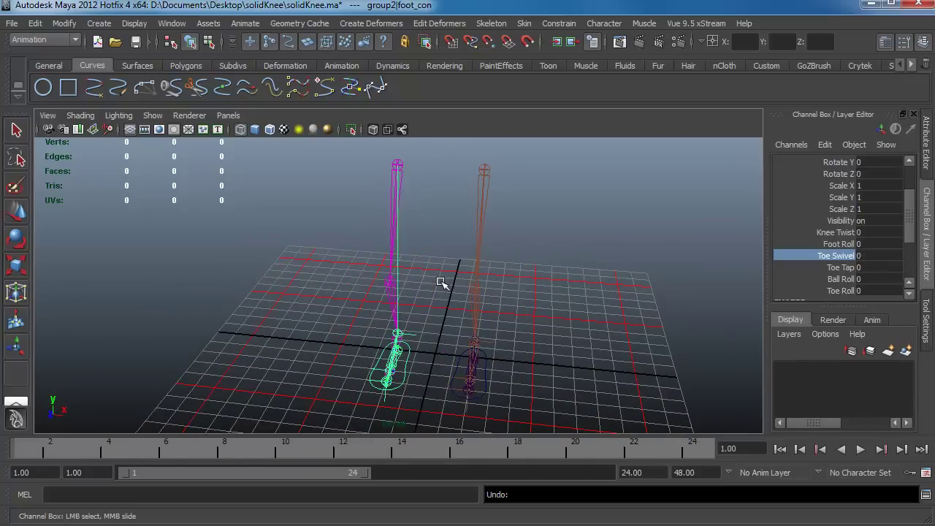
# Step: Deselect the foot control and open the Hypergraph hierarchy to examine the node trees of group1 and group2
pyautogui.press('w')
pyautogui.click(548, 318)
pyautogui.keyDown('alt'); pyautogui.moveTo(557, 319); pyautogui.dragTo(487, 315); pyautogui.keyUp('alt')
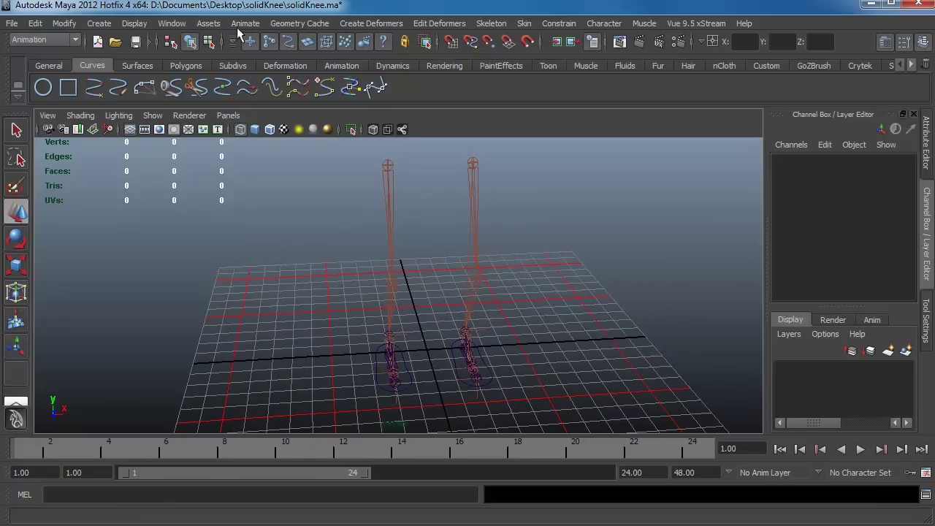
pyautogui.click(172, 24)
pyautogui.click(205, 162)
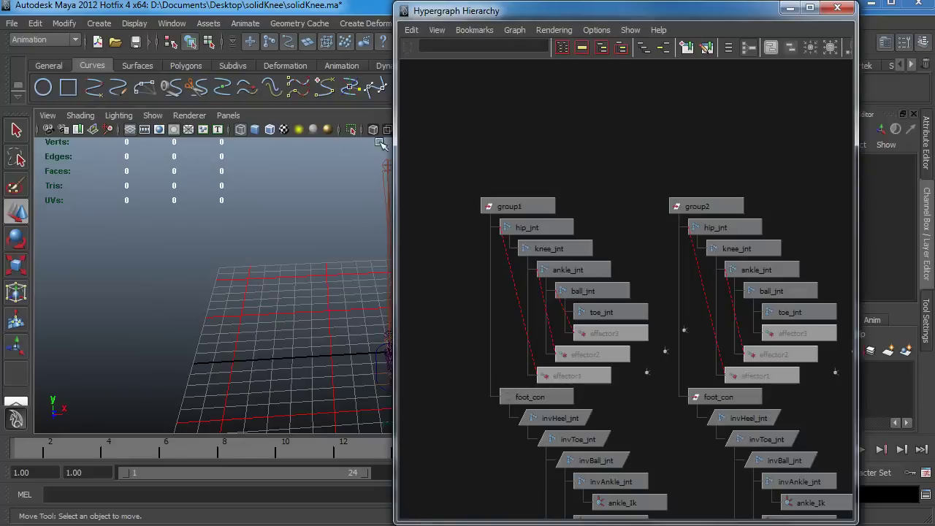
# Step: Prefix all node names in the group1 hierarchy with L_
pyautogui.click(524, 208)
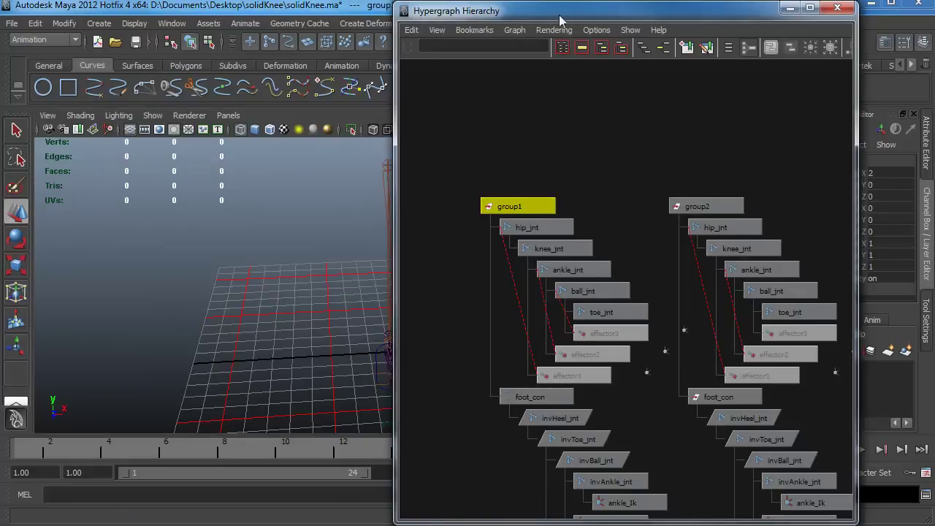
pyautogui.moveTo(559, 11); pyautogui.dragTo(674, 11)
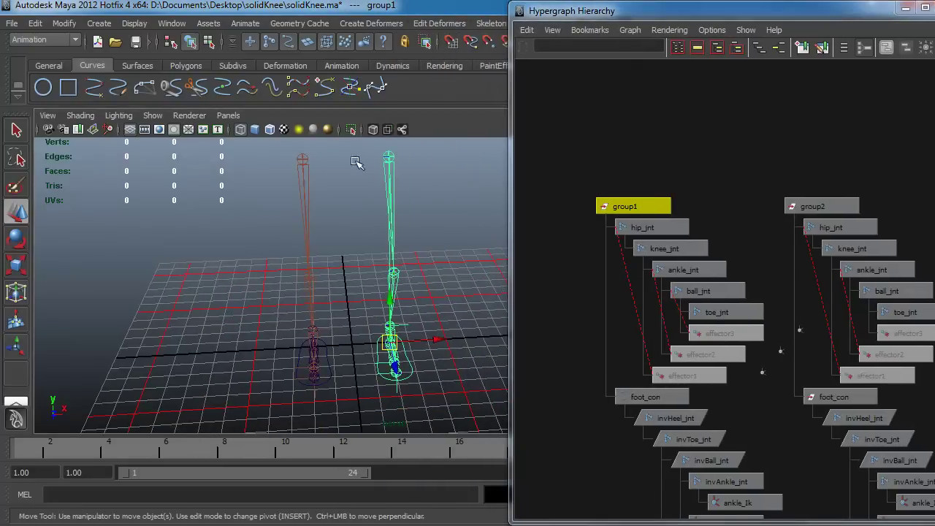
pyautogui.click(64, 24)
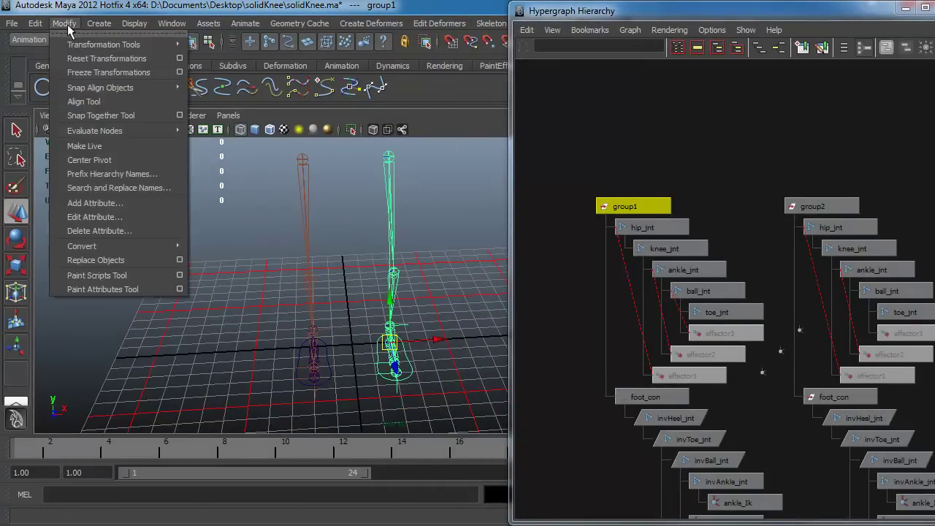
pyautogui.click(94, 174)
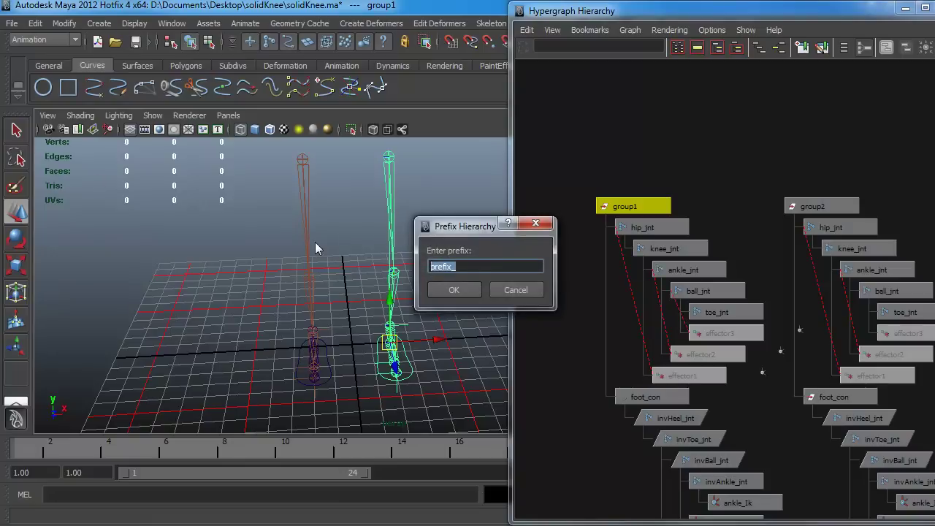
pyautogui.write('L_')
pyautogui.click(468, 289)
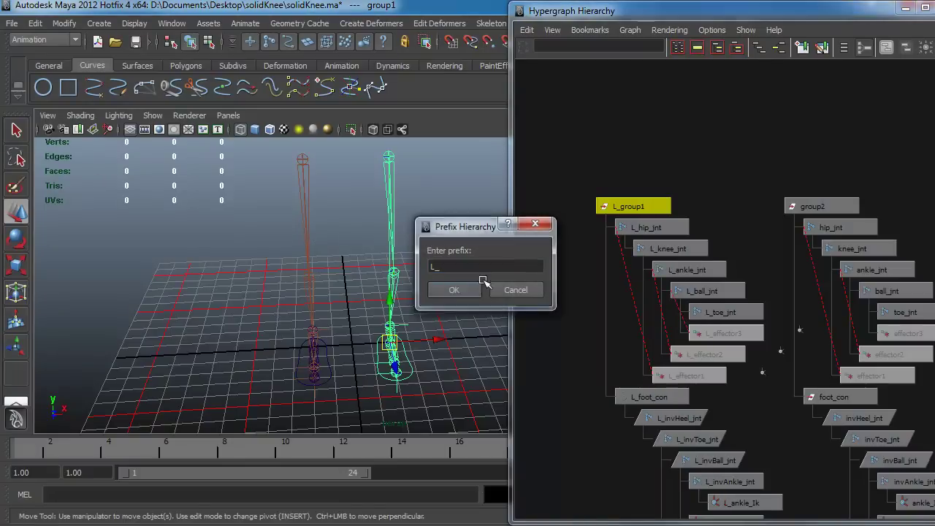
# Step: Prefix all node names in the group2 hierarchy with R_ and put the Hypergraph window away
pyautogui.click(812, 206)
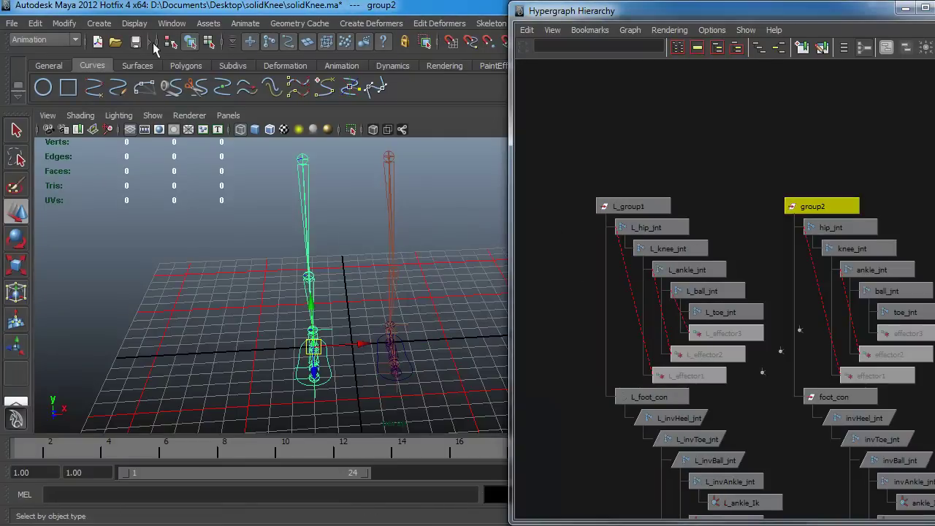
pyautogui.click(71, 27)
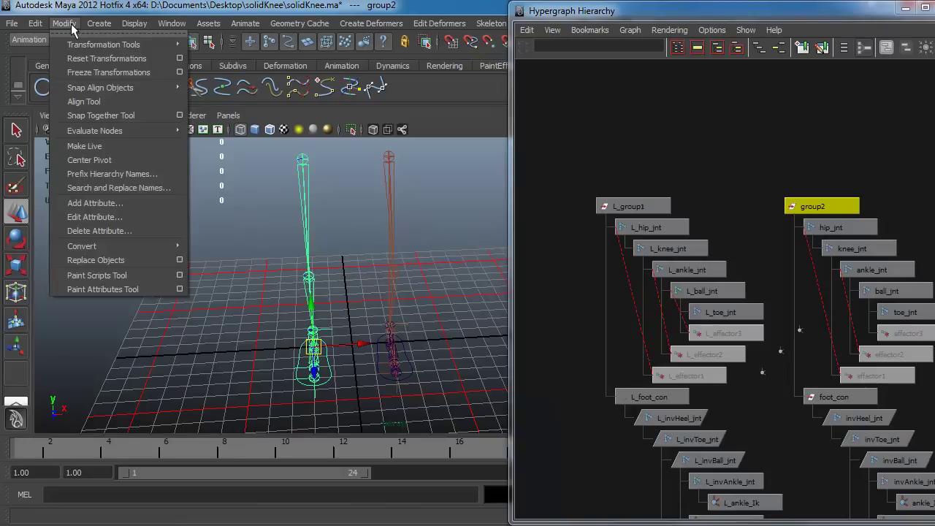
pyautogui.click(110, 174)
pyautogui.doubleClick(442, 266)
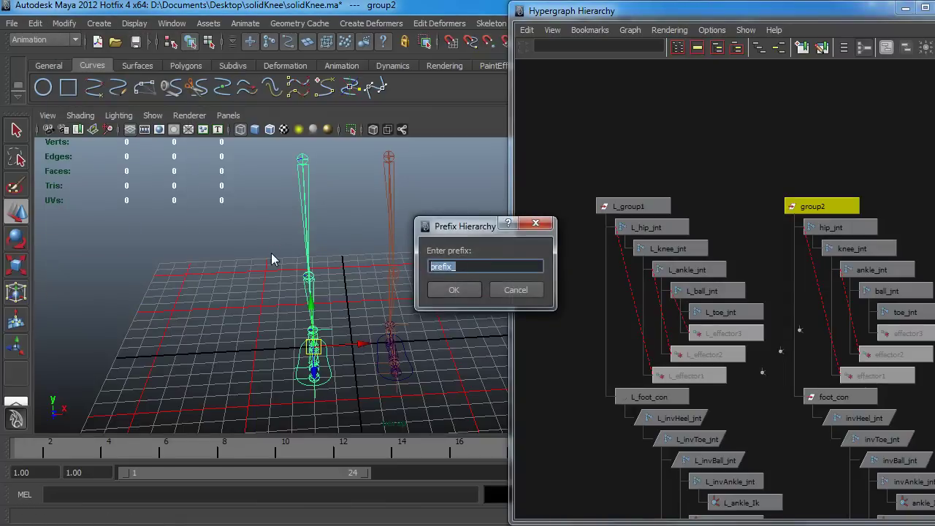
pyautogui.write('R_')
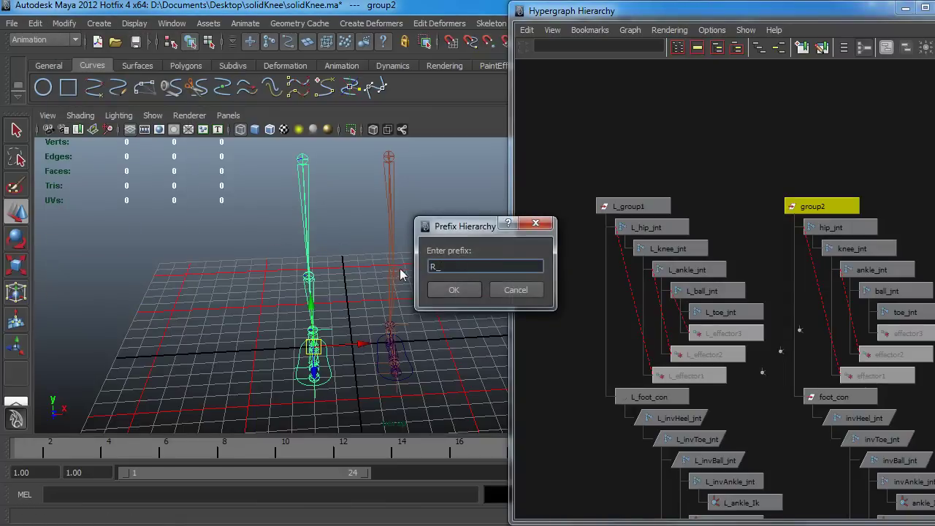
pyautogui.click(453, 289)
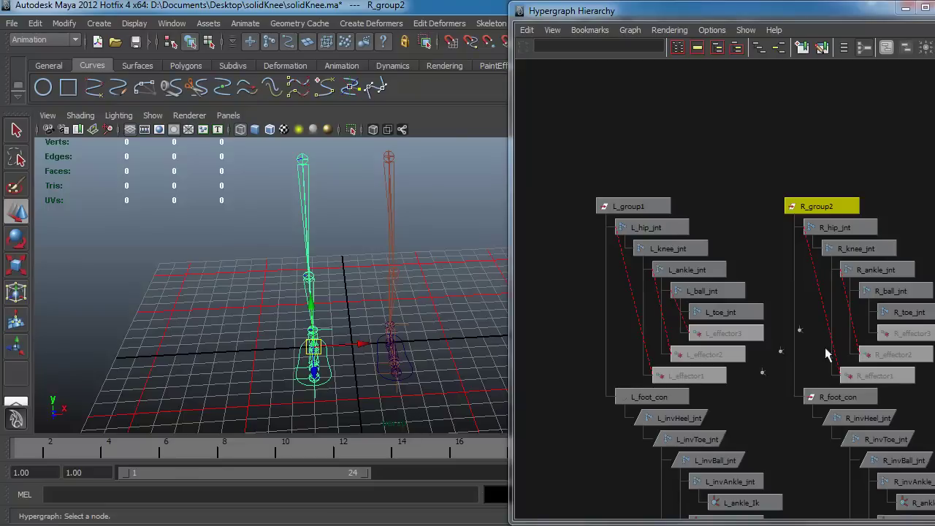
pyautogui.keyDown('alt'); pyautogui.moveTo(779, 374); pyautogui.dragTo(626, 240, button='middle'); pyautogui.keyUp('alt')
pyautogui.scroll(-4, 643, 305)
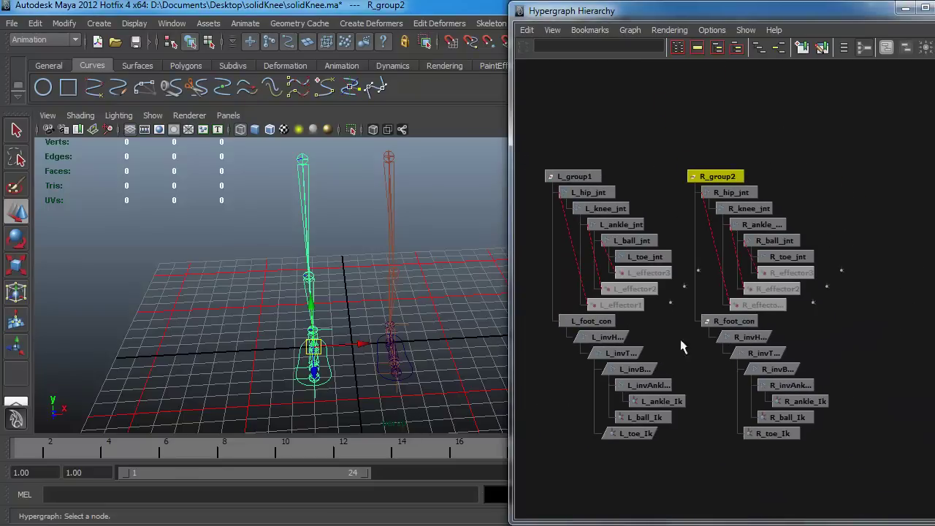
pyautogui.click(906, 7)
# Step: Place a single joint with the Joint Tool in the side view, just above the legs' hip joints
pyautogui.press('space')
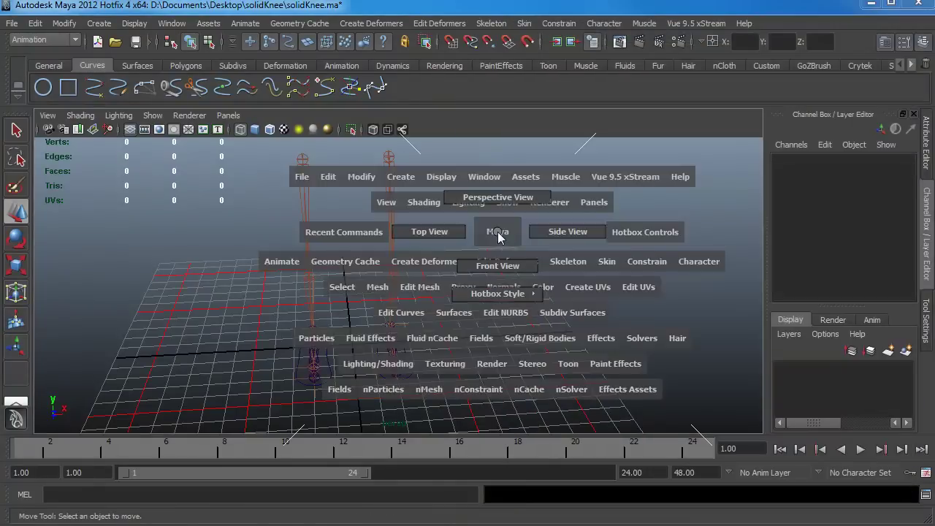
pyautogui.click(342, 65)
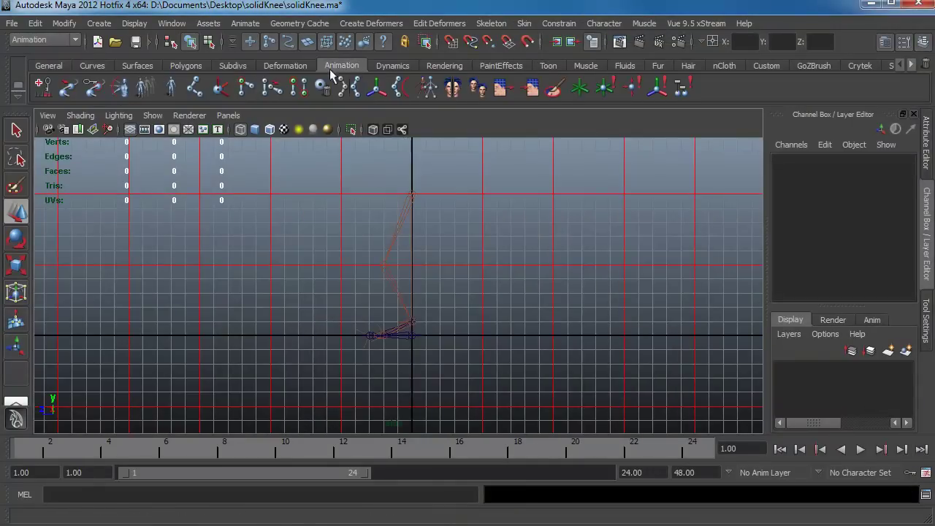
pyautogui.click(203, 93)
pyautogui.keyDown('alt'); pyautogui.moveTo(386, 265); pyautogui.dragTo(490, 289, button='right'); pyautogui.keyUp('alt')
pyautogui.click(385, 234)
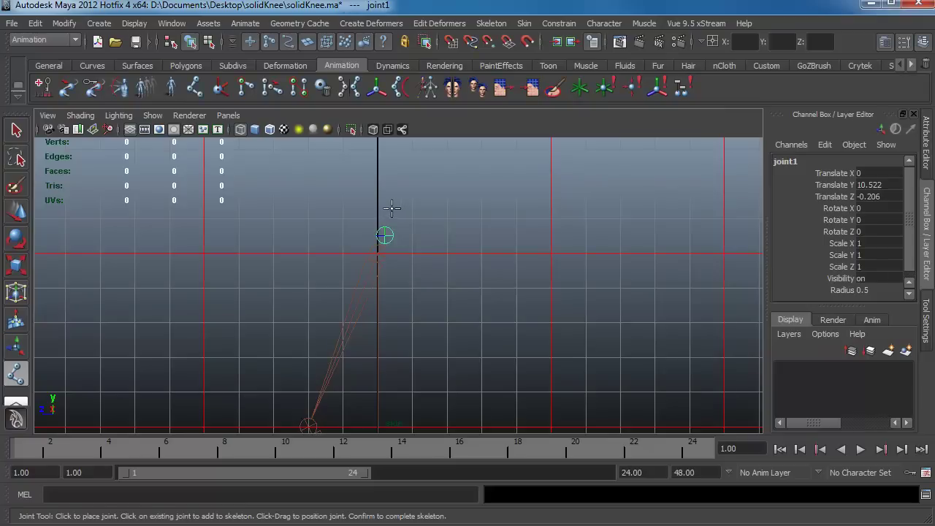
pyautogui.press('q')
# Step: Return to the perspective view and rename the new central joint as hip_jnt
pyautogui.press('space')
pyautogui.moveTo(495, 236); pyautogui.dragTo(479, 198)
pyautogui.keyDown('alt'); pyautogui.moveTo(381, 219); pyautogui.dragTo(400, 293, button='middle'); pyautogui.keyUp('alt')
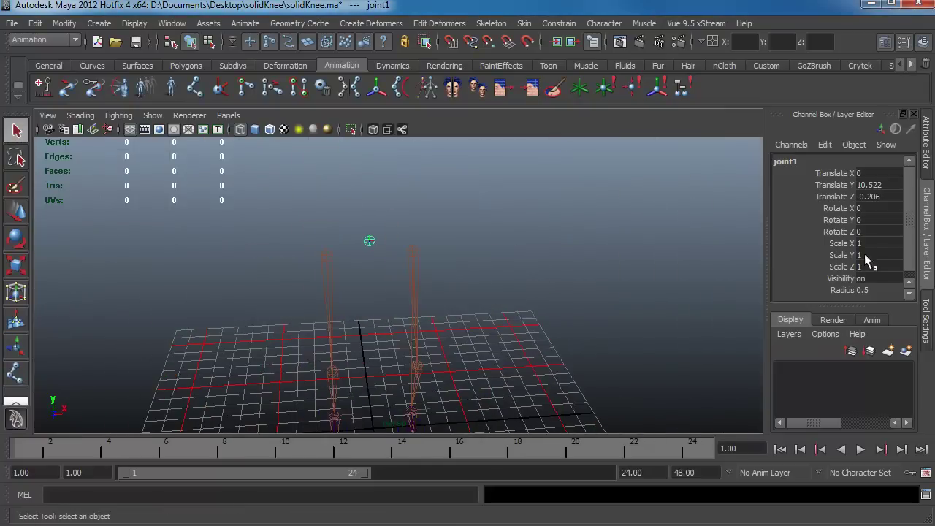
pyautogui.doubleClick(800, 164)
pyautogui.write('hip_')
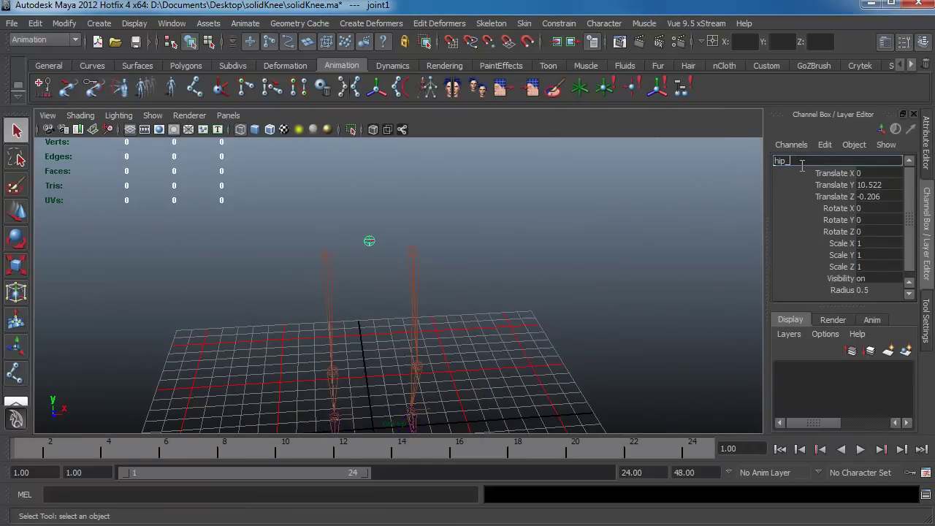
pyautogui.write('jnt')
pyautogui.press('Return')
# Step: Parent L_hip_jnt and R_hip_jnt to the central hip_jnt
pyautogui.click(412, 251)
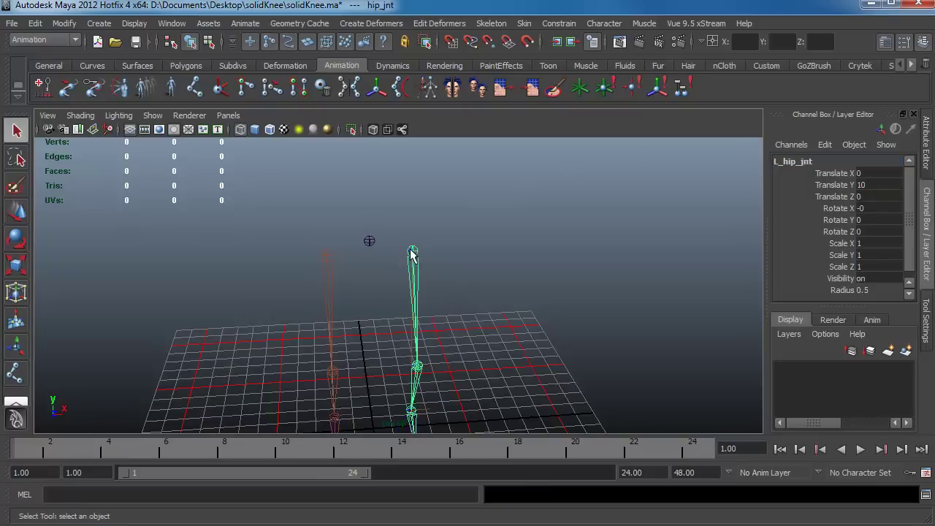
pyautogui.keyDown('shift'); pyautogui.click(327, 254); pyautogui.keyUp('shift')
pyautogui.keyDown('shift'); pyautogui.click(369, 241); pyautogui.keyUp('shift')
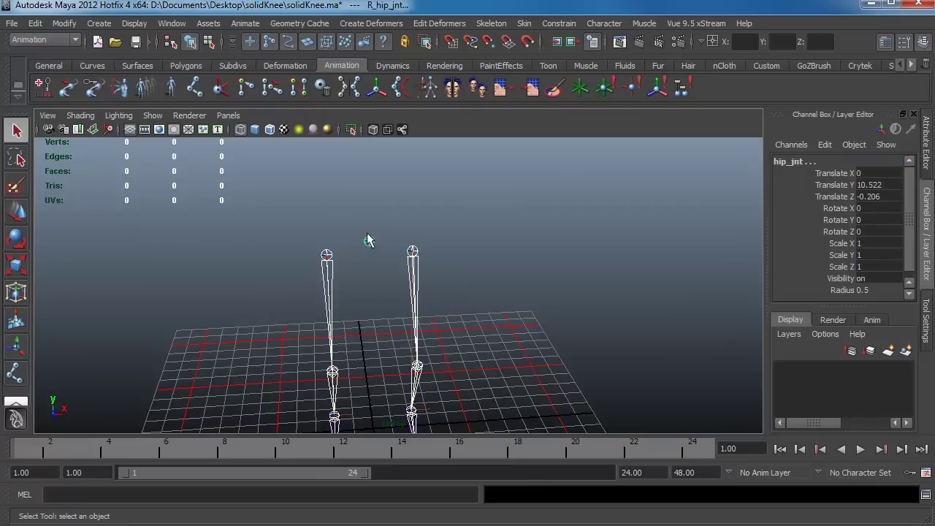
pyautogui.click(36, 23)
pyautogui.click(64, 444)
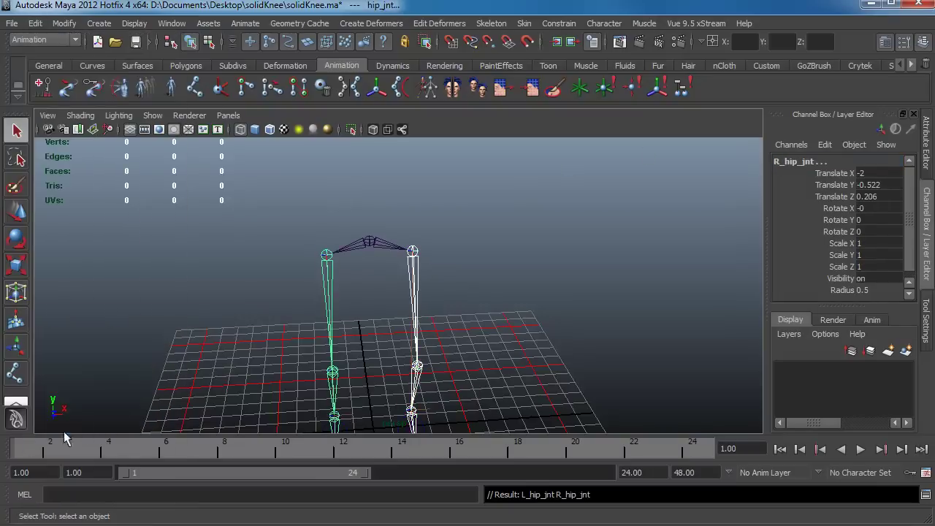
# Step: Test-rotate hip_jnt about the Y axis by about -58 degrees, undo the rotation and deselect the joint
pyautogui.click(369, 243)
pyautogui.press('e')
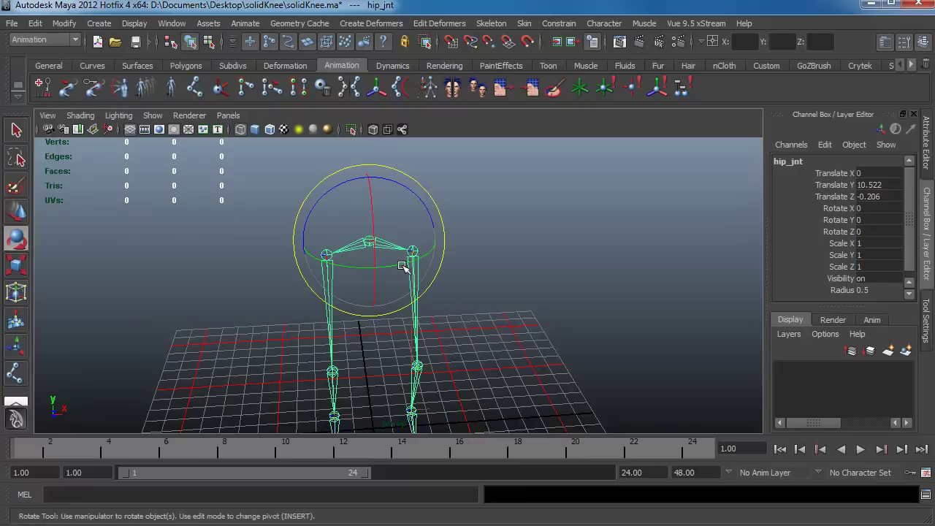
pyautogui.moveTo(402, 261); pyautogui.dragTo(380, 292)
pyautogui.hotkey('ctrl', 'z')
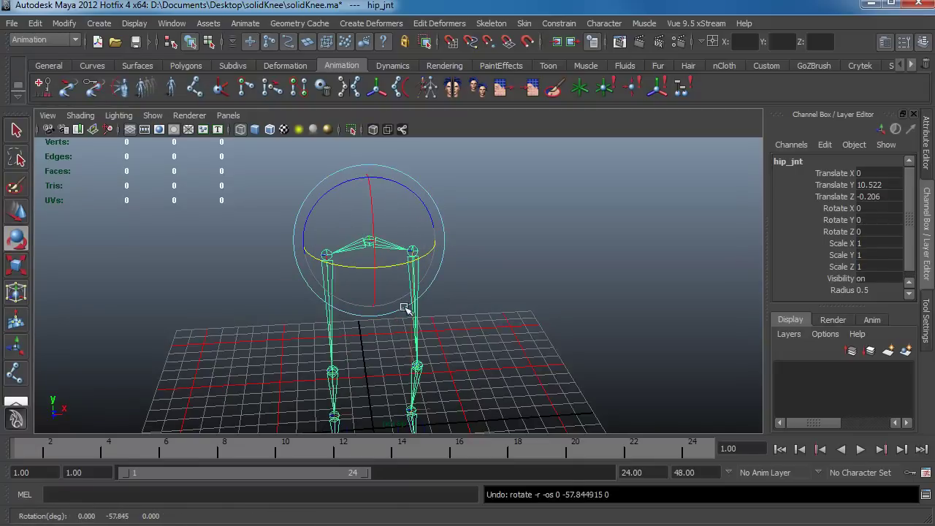
pyautogui.click(424, 348)
pyautogui.keyDown('alt'); pyautogui.moveTo(424, 349); pyautogui.dragTo(442, 311); pyautogui.keyUp('alt')
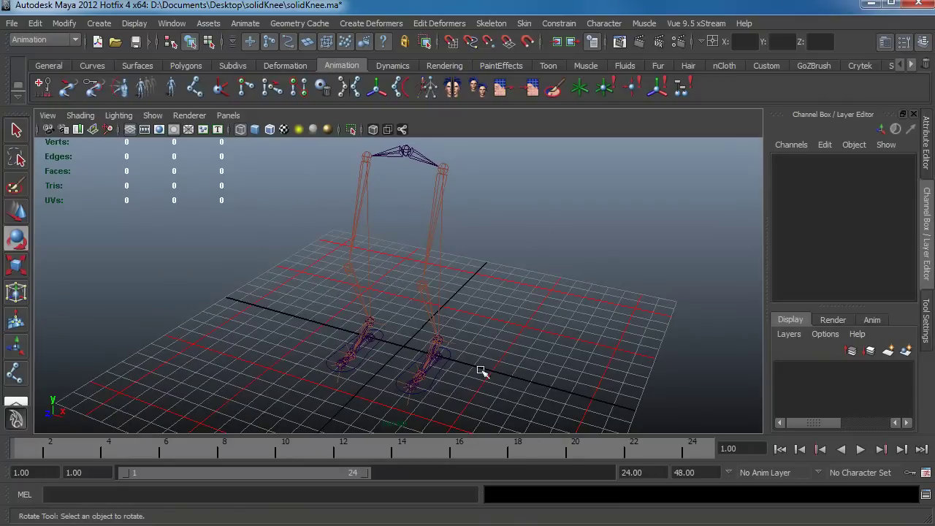
# Step: Create a NURBS circle at the origin scaled to about 6.9 around both feet, and freeze its transformations
pyautogui.click(101, 66)
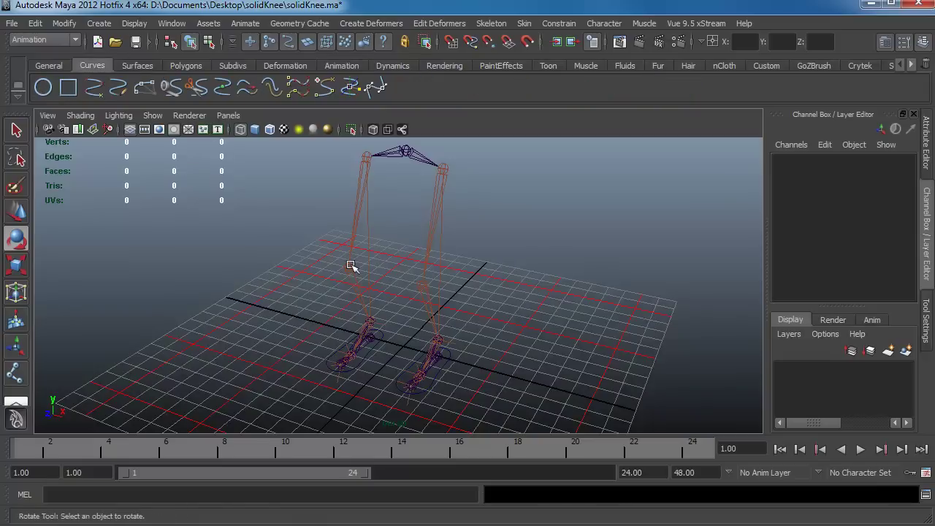
pyautogui.press('r')
pyautogui.moveTo(403, 344); pyautogui.dragTo(516, 297)
pyautogui.click(65, 24)
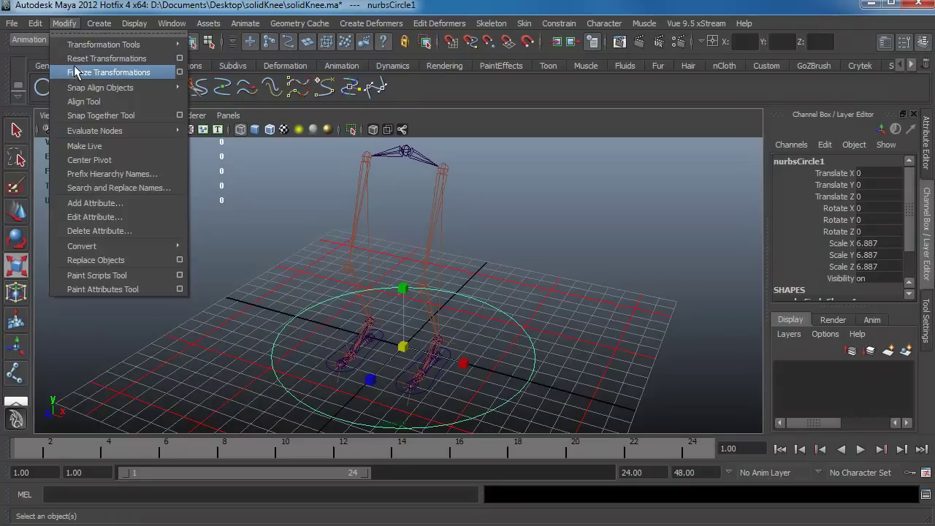
pyautogui.click(76, 71)
# Step: Set up the EP Curve Tool in the top view with 1 Linear curve degree and snapping to grids
pyautogui.keyDown('alt'); pyautogui.moveTo(378, 317); pyautogui.dragTo(406, 296); pyautogui.keyUp('alt')
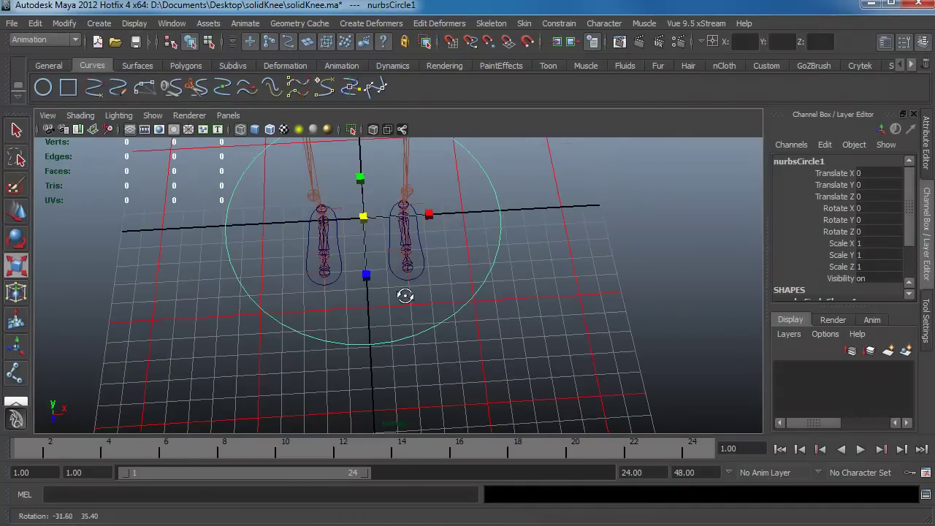
pyautogui.keyDown('alt'); pyautogui.moveTo(350, 301); pyautogui.dragTo(226, 264); pyautogui.keyUp('alt')
pyautogui.keyDown('alt'); pyautogui.moveTo(330, 264); pyautogui.dragTo(349, 220); pyautogui.keyUp('alt')
pyautogui.press('space')
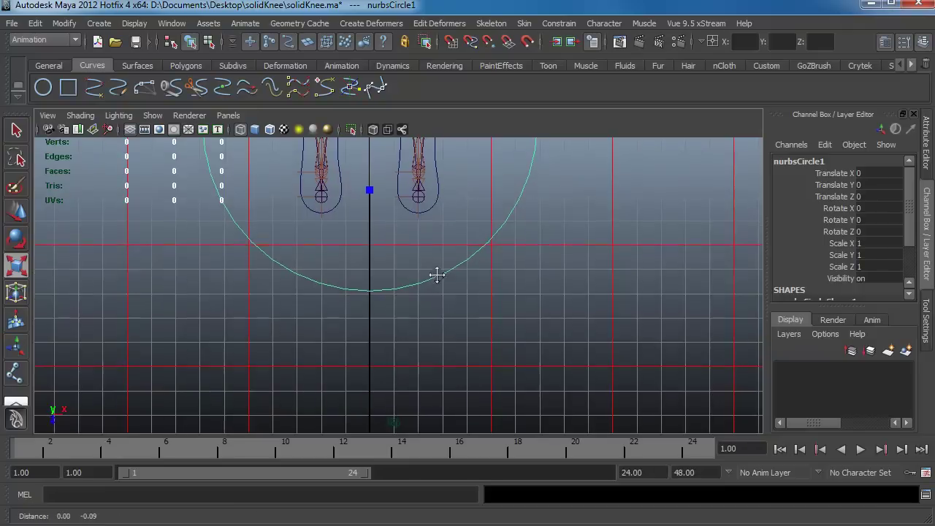
pyautogui.click(95, 88)
pyautogui.doubleClick(18, 373)
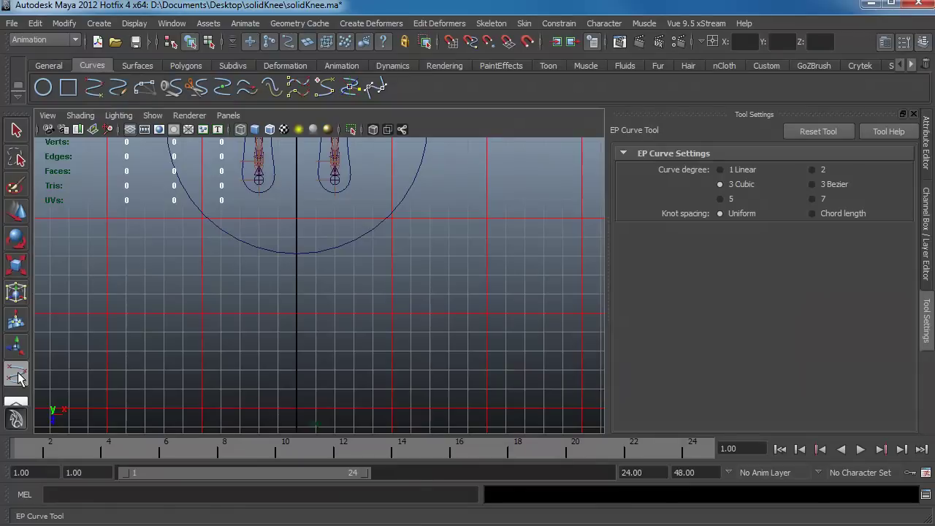
pyautogui.click(720, 170)
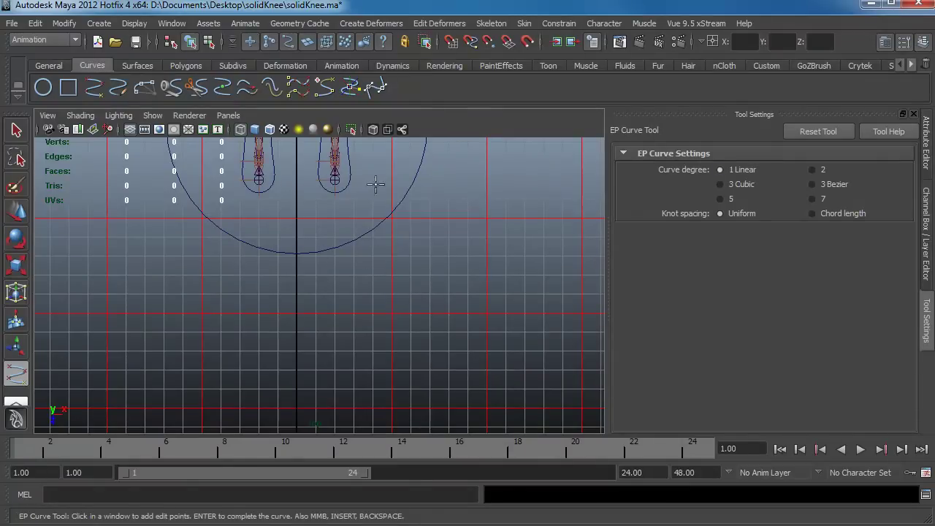
pyautogui.click(452, 43)
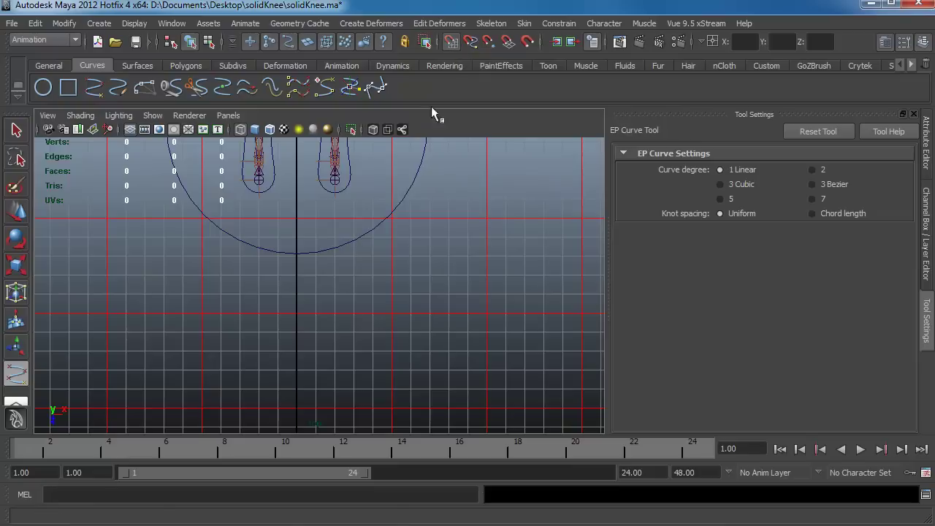
# Step: Draw a closed arrow outline about 4 units long and wide in front of the circle, pointing away from the feet
pyautogui.click(297, 275)
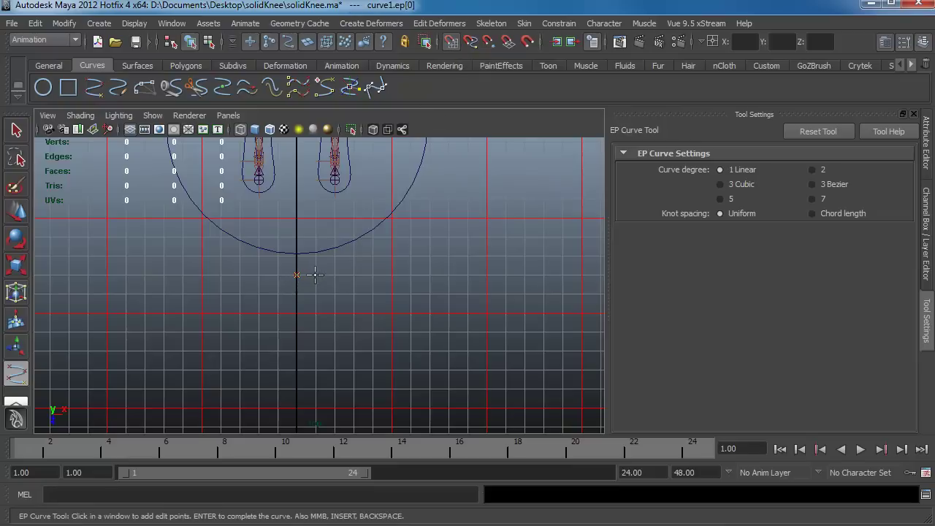
pyautogui.click(315, 274)
pyautogui.click(315, 313)
pyautogui.click(331, 312)
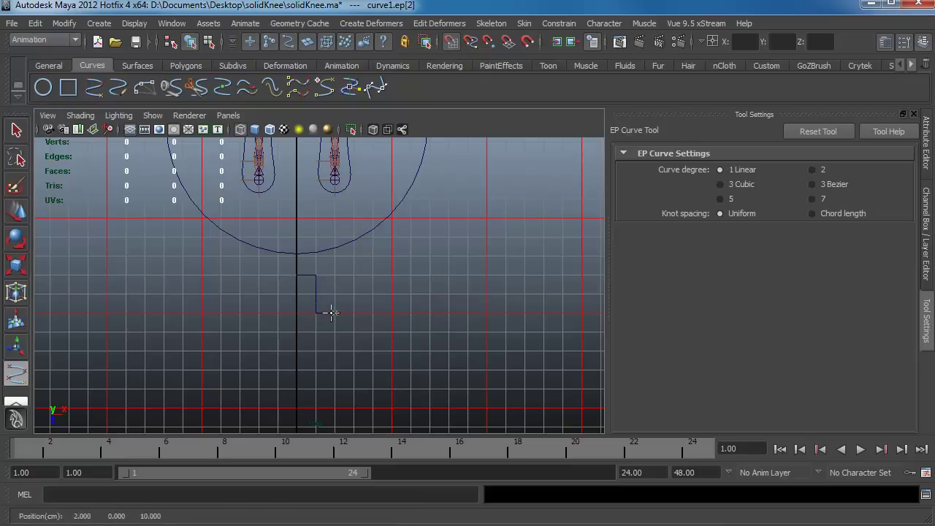
pyautogui.click(296, 350)
pyautogui.click(297, 349)
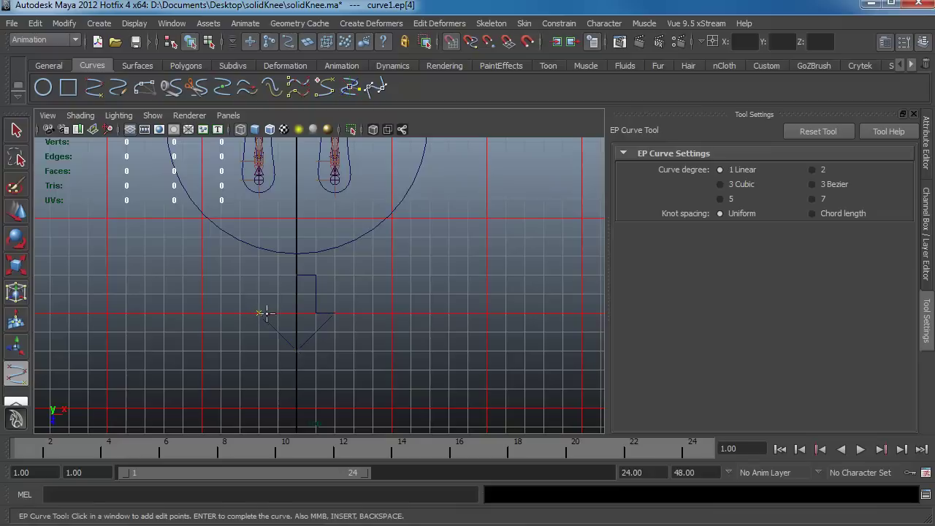
pyautogui.middleClick(279, 313)
pyautogui.click(279, 274)
pyautogui.press('Return')
# Step: Enable Discrete rotate for the Rotate Tool with a step size of 90 while the arrow curve is selected
pyautogui.press('w')
pyautogui.scroll(-3, 370, 285)
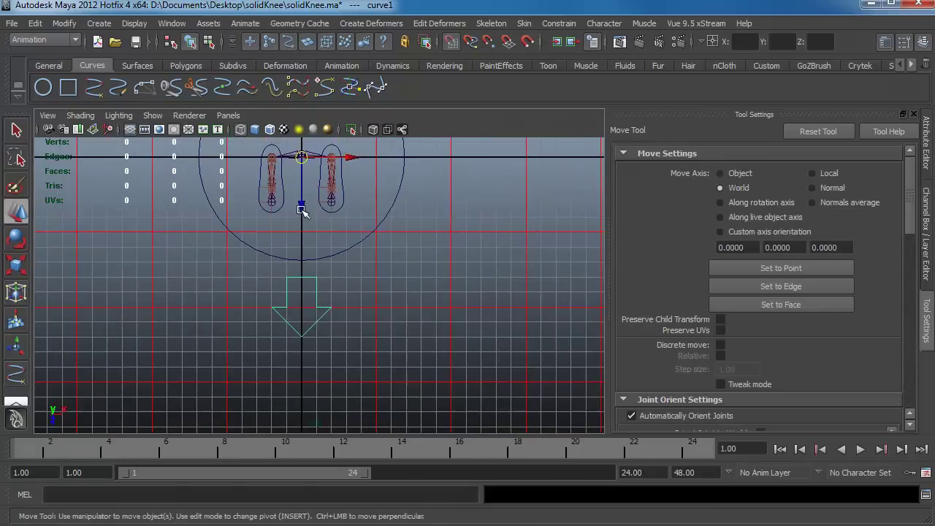
pyautogui.keyDown('alt'); pyautogui.moveTo(351, 234); pyautogui.dragTo(324, 267, button='middle'); pyautogui.keyUp('alt')
pyautogui.press('e')
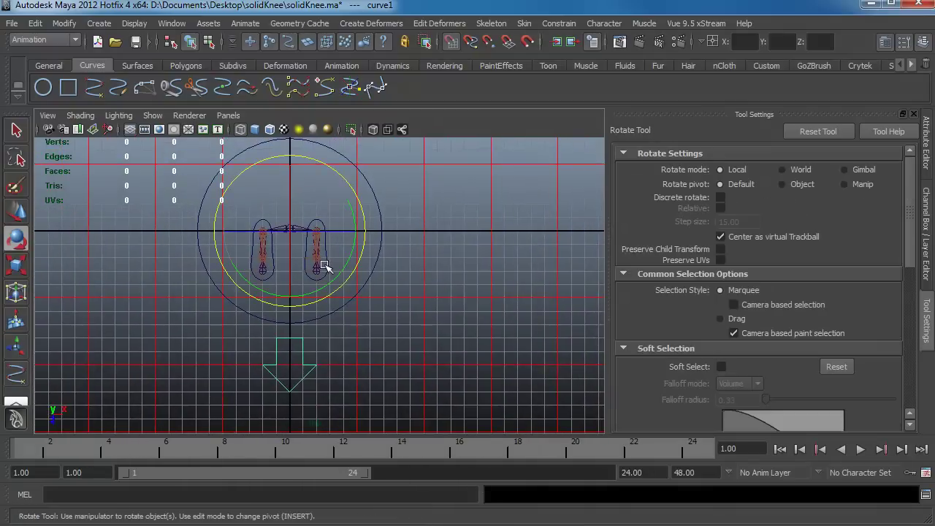
pyautogui.click(721, 197)
pyautogui.doubleClick(728, 221)
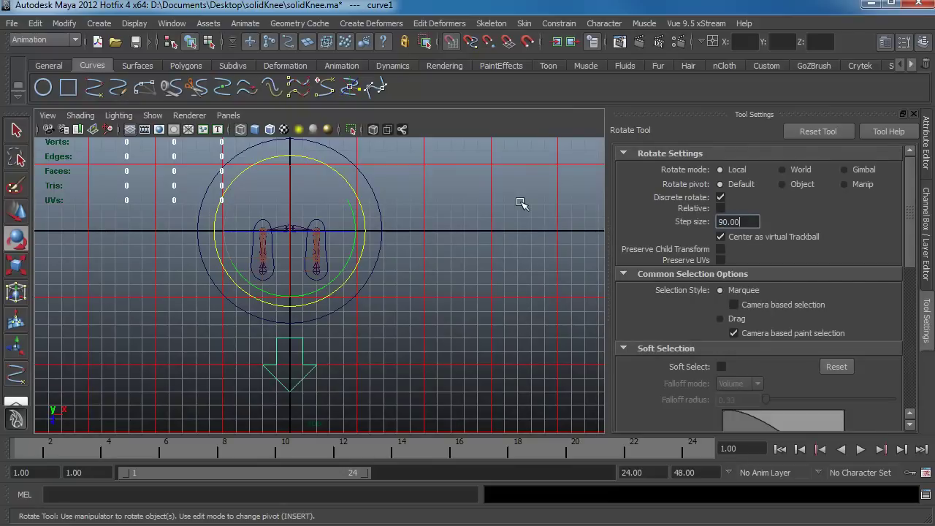
# Step: Duplicate the arrow curve, rotate the copy 90 degrees about the origin, and repeat with Duplicate with Transform for arrows on all four sides
pyautogui.click(35, 23)
pyautogui.click(81, 332)
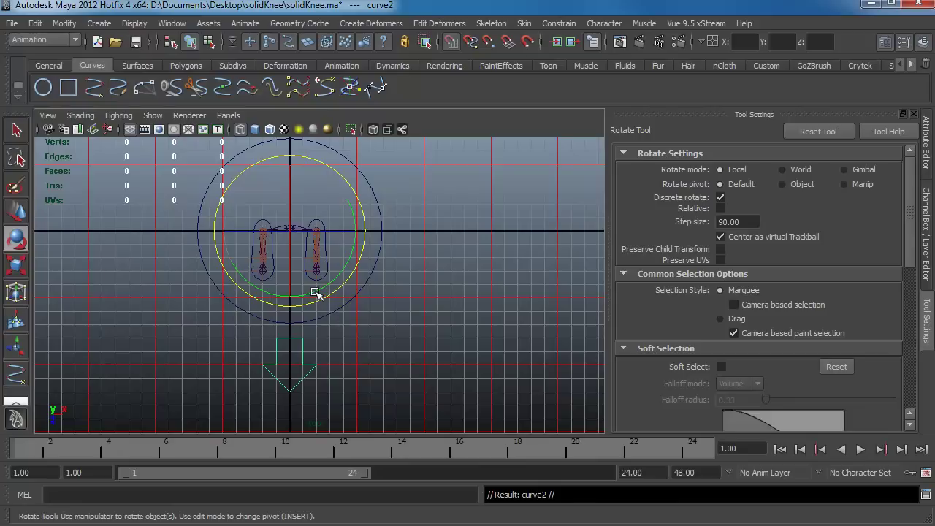
pyautogui.moveTo(350, 269); pyautogui.dragTo(378, 251)
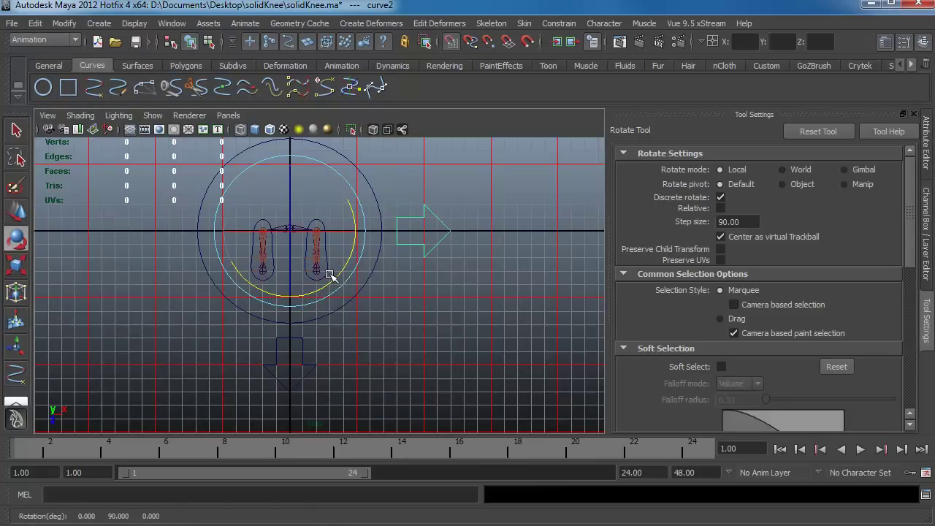
pyautogui.hotkey('shift', 'd')
pyautogui.hotkey('shift', 'd')
pyautogui.press('a')
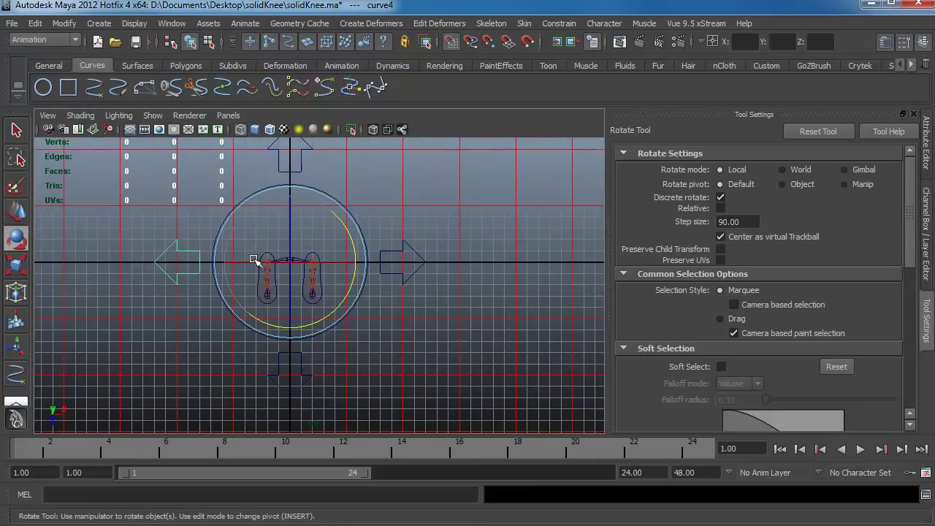
# Step: Parent the four arrow curves to the large NURBS circle
pyautogui.keyDown('shift'); pyautogui.click(299, 164); pyautogui.keyUp('shift')
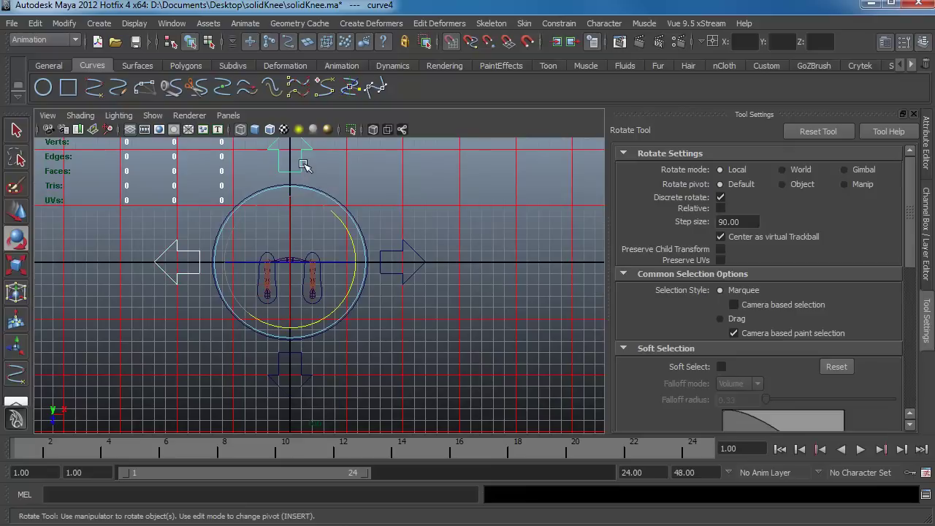
pyautogui.keyDown('shift'); pyautogui.click(399, 249); pyautogui.keyUp('shift')
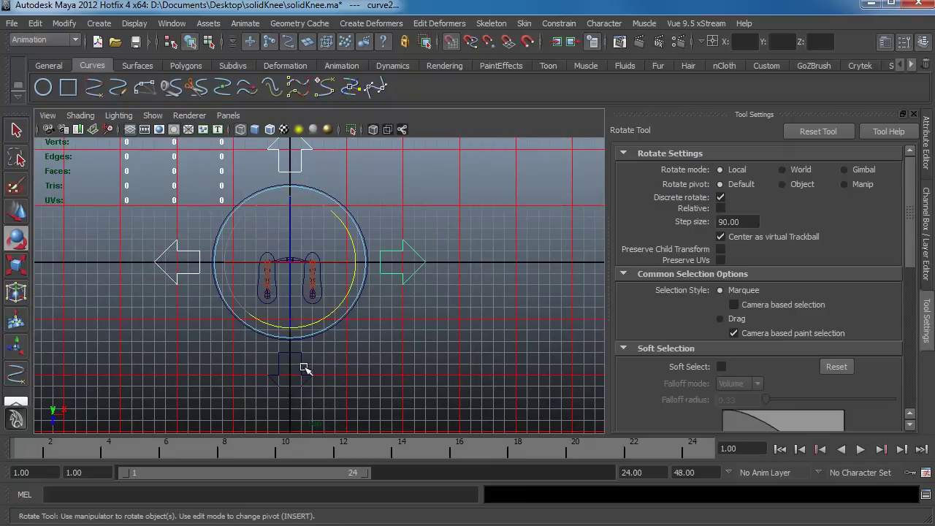
pyautogui.keyDown('shift'); pyautogui.click(305, 369); pyautogui.keyUp('shift')
pyautogui.press('q')
pyautogui.keyDown('shift'); pyautogui.click(338, 331); pyautogui.keyUp('shift')
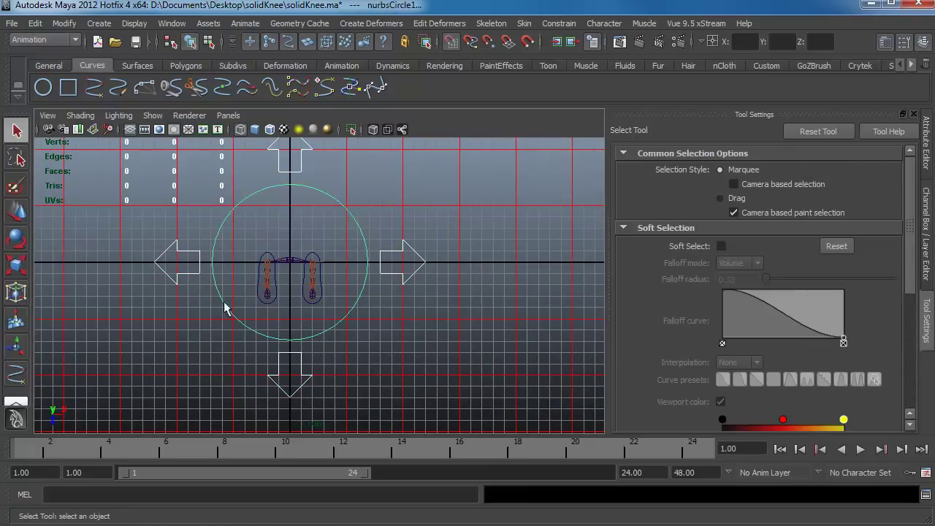
pyautogui.press('p')
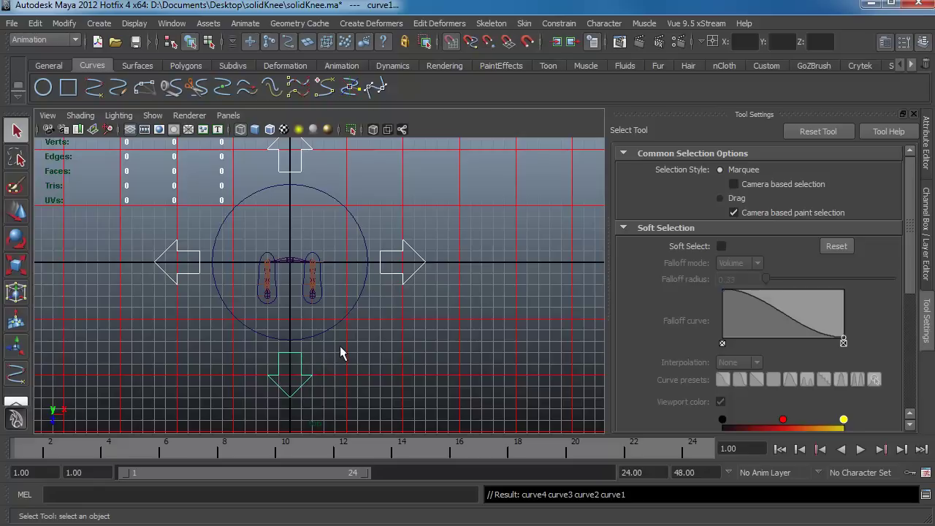
pyautogui.hotkey('ctrl', 'z')
pyautogui.click(35, 23)
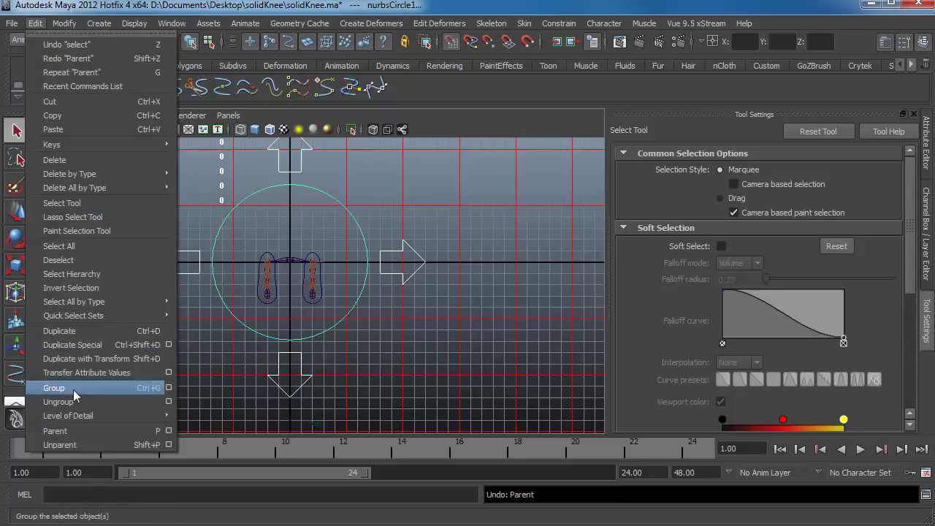
pyautogui.click(64, 428)
pyautogui.click(340, 329)
pyautogui.click(339, 329)
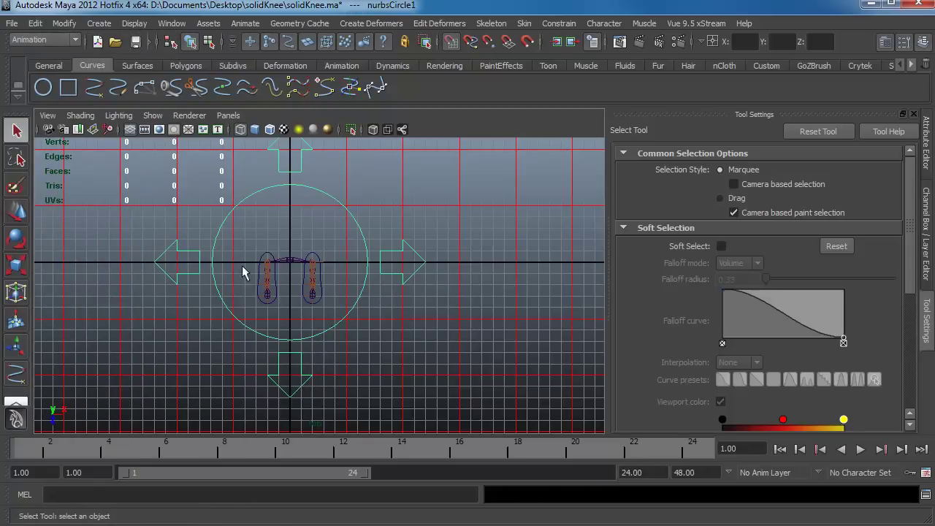
# Step: Open the attributes of the arrow on the positive X side in a floating window and make that window taller
pyautogui.click(414, 326)
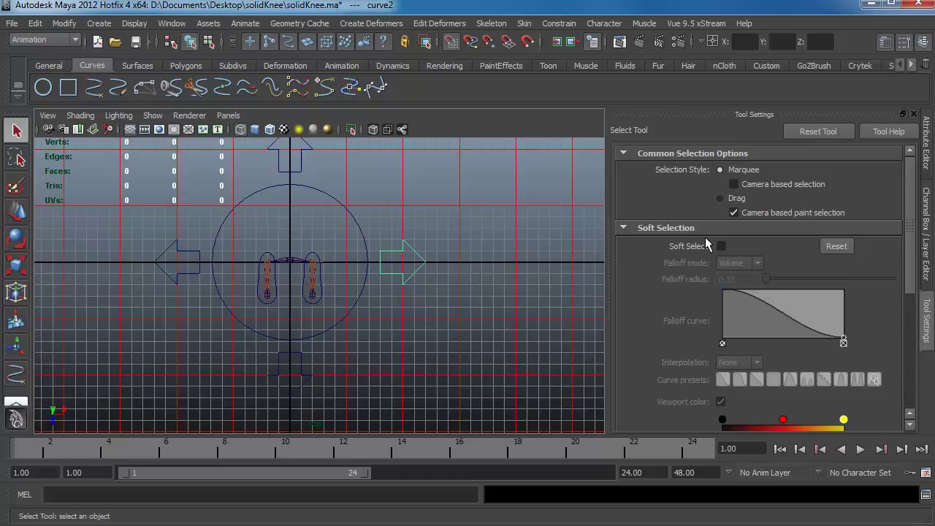
pyautogui.click(926, 169)
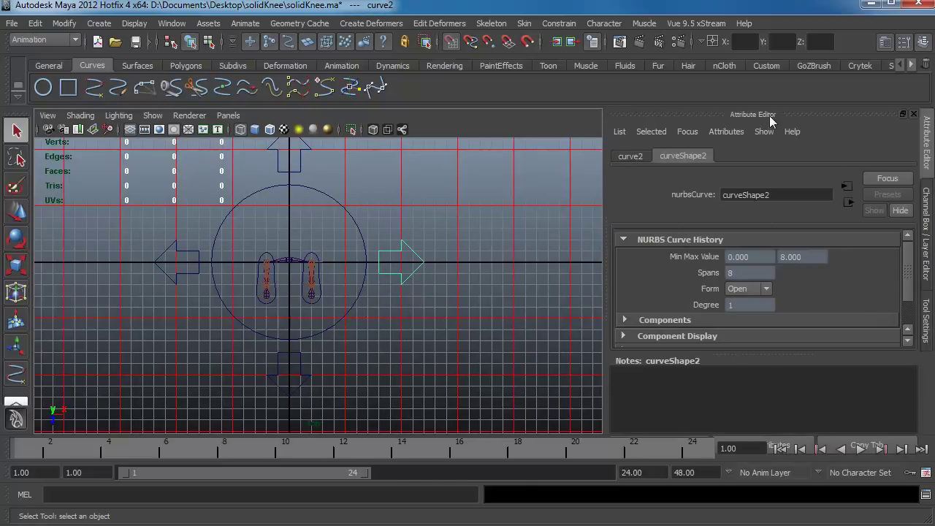
pyautogui.moveTo(784, 111); pyautogui.dragTo(672, 24)
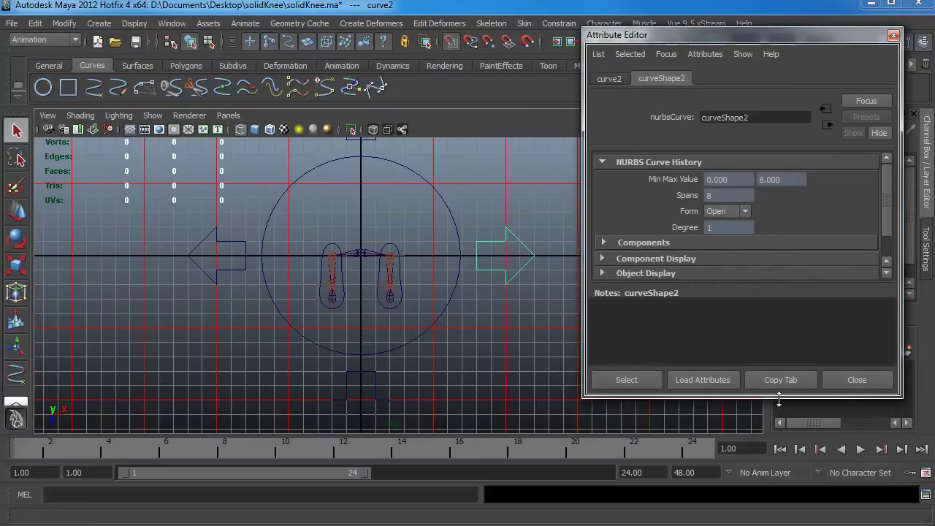
pyautogui.moveTo(779, 402); pyautogui.dragTo(779, 459)
# Step: Enable Template in the Display attributes of the positive X arrow's transform node
pyautogui.click(602, 258)
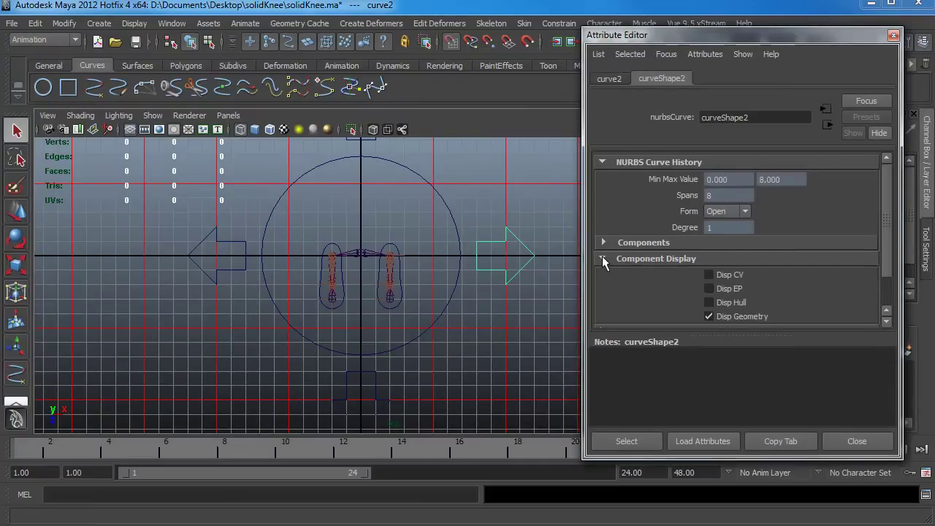
pyautogui.moveTo(882, 260); pyautogui.dragTo(882, 286)
pyautogui.click(604, 200)
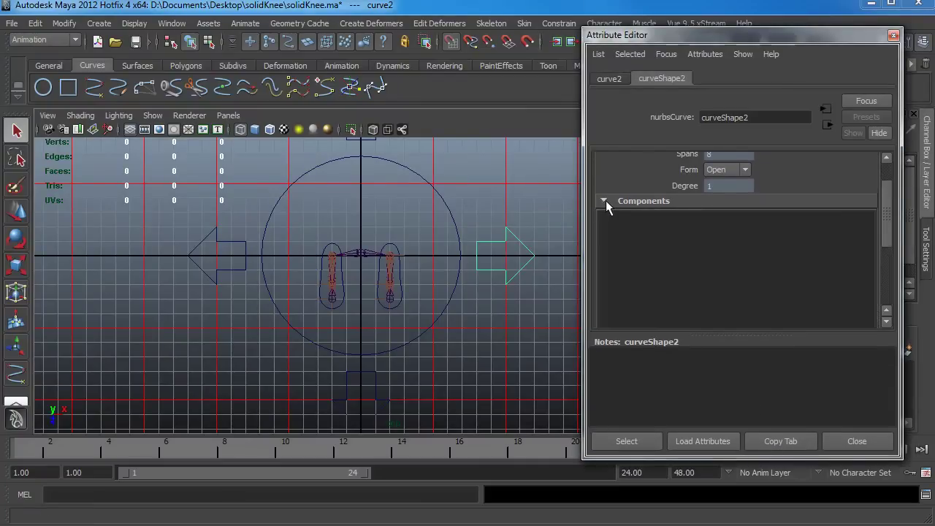
pyautogui.click(622, 205)
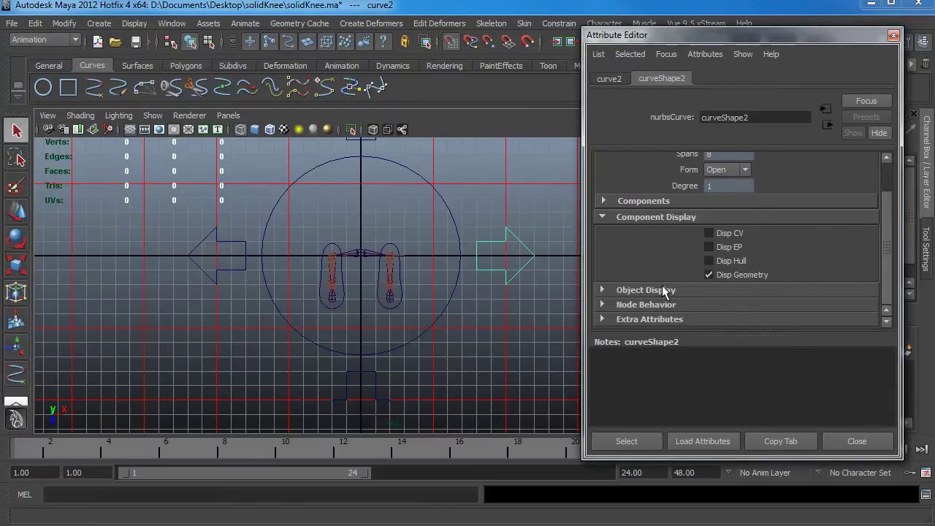
pyautogui.click(611, 79)
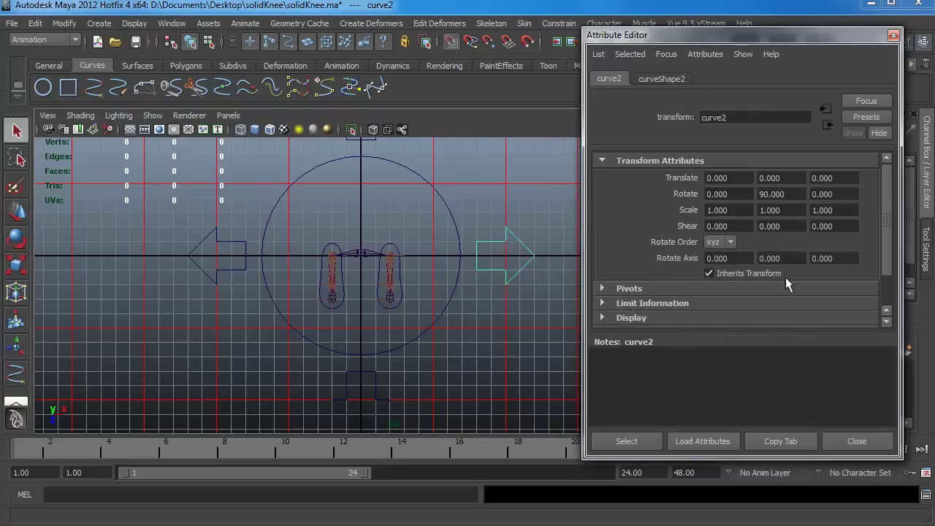
pyautogui.scroll(-3, 881, 287)
pyautogui.click(607, 274)
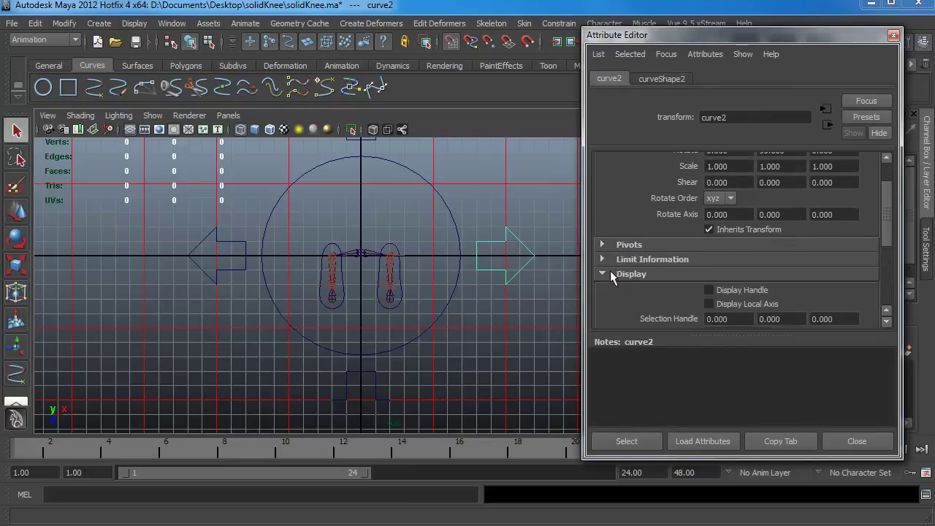
pyautogui.moveTo(884, 240); pyautogui.dragTo(882, 262)
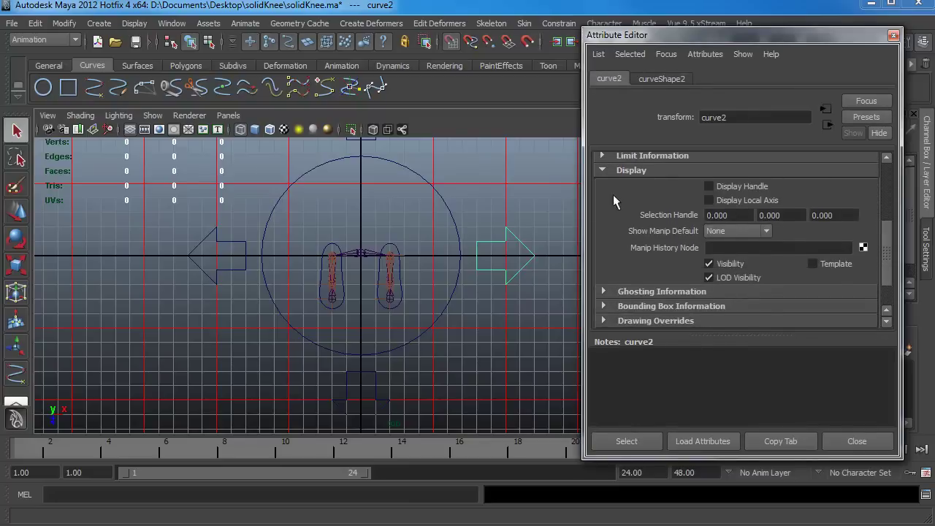
# Step: Enable Template for the other three arrow curves, then select the circle and close the Attribute Editor
pyautogui.click(368, 137)
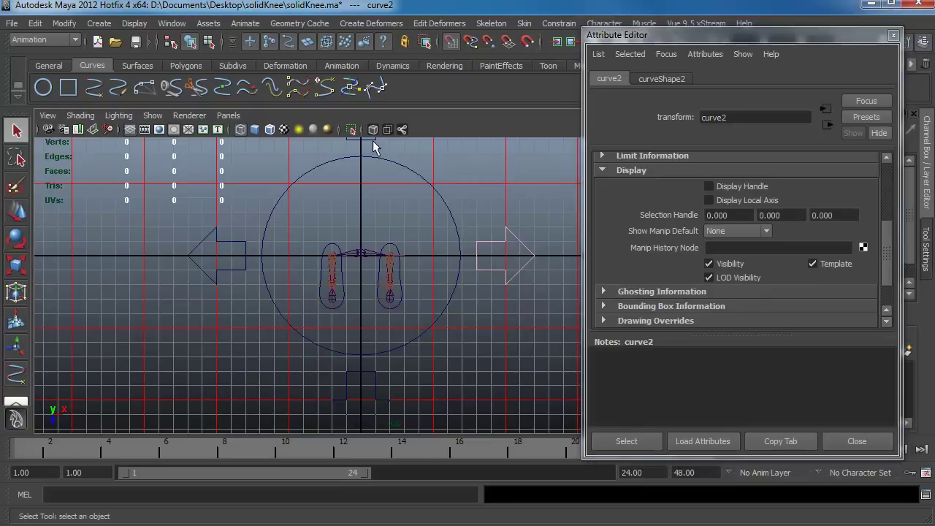
pyautogui.click(813, 264)
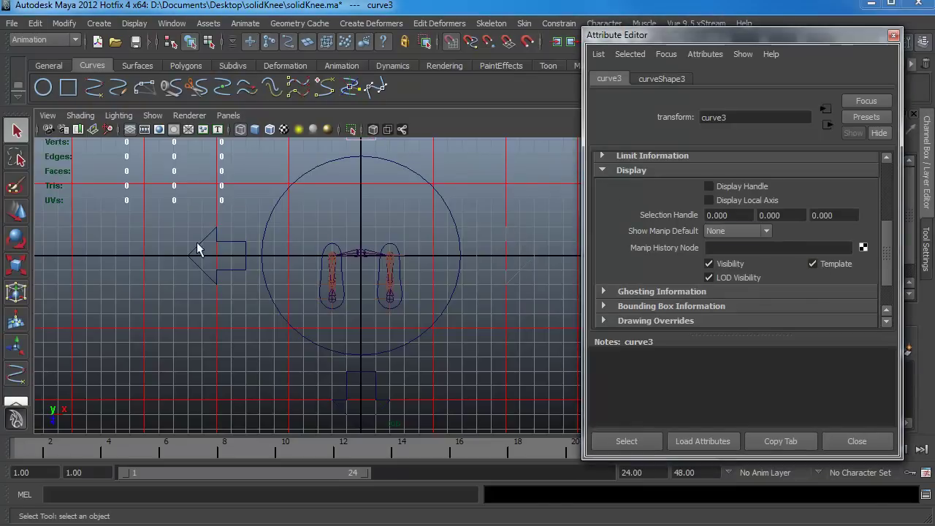
pyautogui.click(196, 241)
pyautogui.click(820, 262)
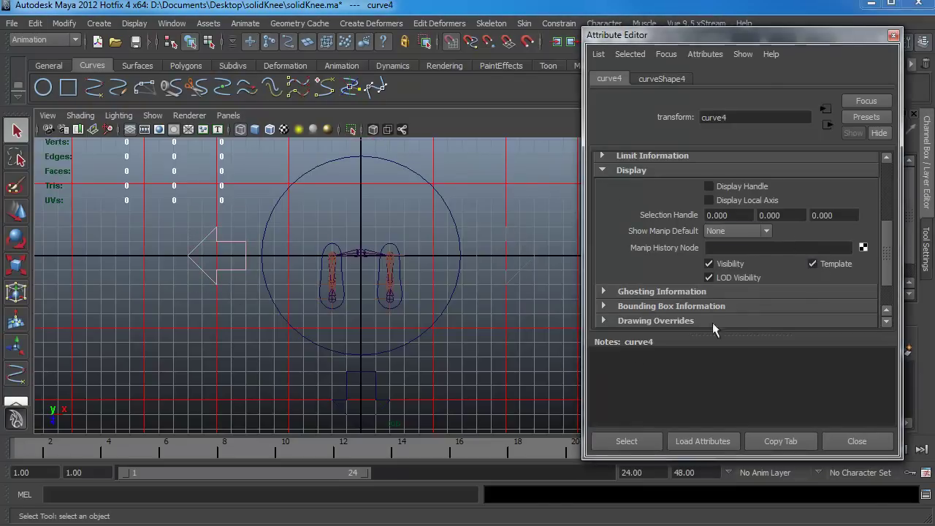
pyautogui.click(376, 376)
pyautogui.click(820, 263)
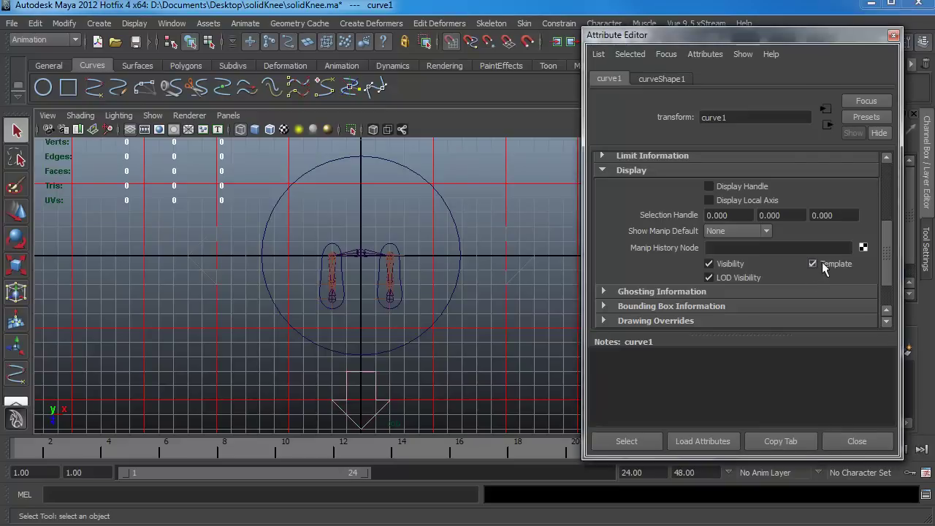
pyautogui.click(448, 343)
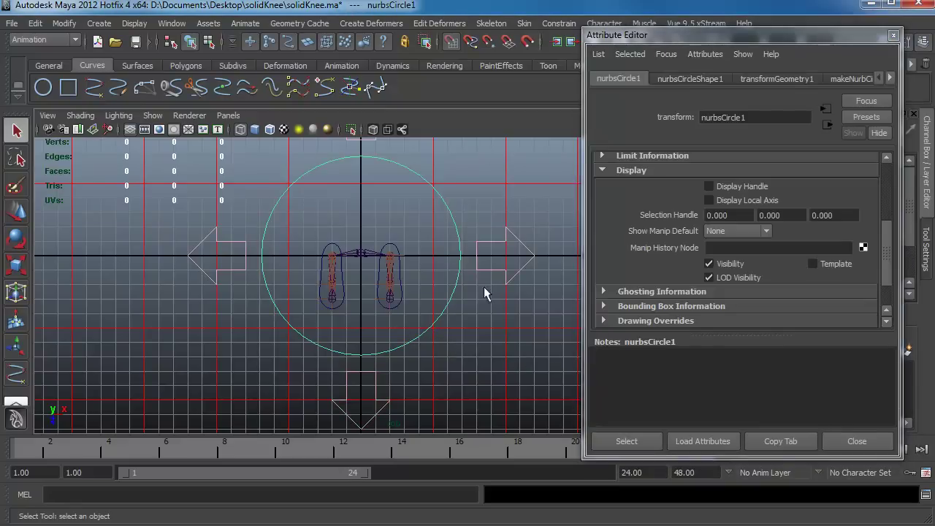
pyautogui.click(892, 35)
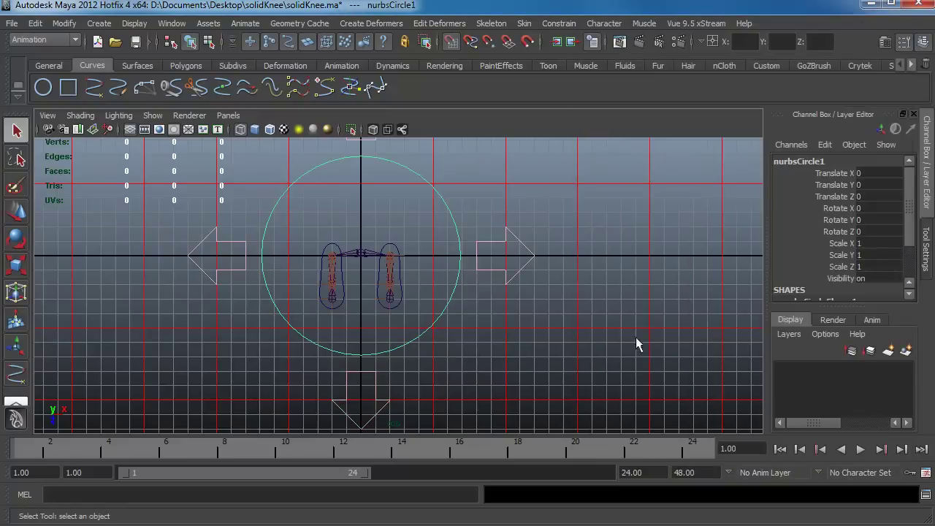
# Step: Examine the circle, templated arrows and foot controls in the perspective view, selecting the right foot control and the circle
pyautogui.click(661, 325)
pyautogui.press('space')
pyautogui.click(663, 299)
pyautogui.keyDown('alt'); pyautogui.moveTo(557, 317); pyautogui.dragTo(442, 286); pyautogui.keyUp('alt')
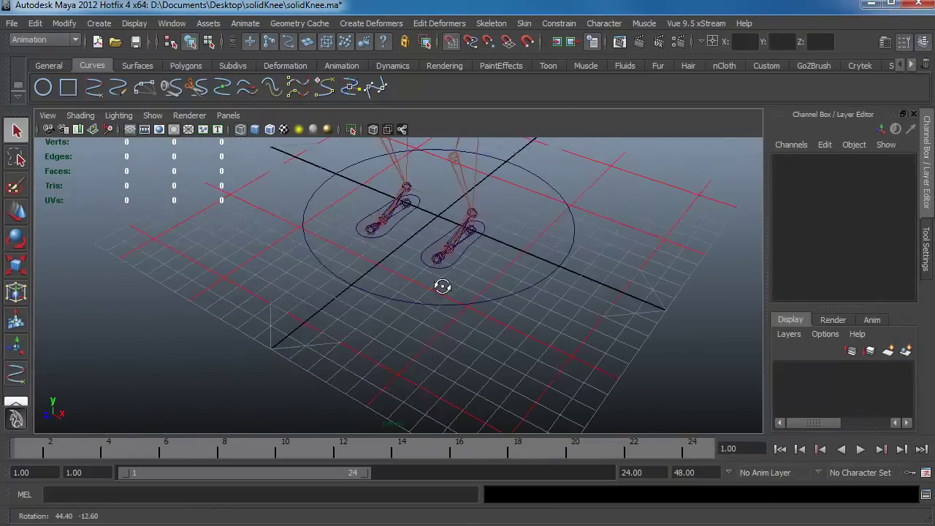
pyautogui.keyDown('alt'); pyautogui.moveTo(443, 285); pyautogui.dragTo(428, 302, button='middle'); pyautogui.keyUp('alt')
pyautogui.scroll(3, 430, 313)
pyautogui.keyDown('alt'); pyautogui.moveTo(430, 312); pyautogui.dragTo(539, 359, button='right'); pyautogui.keyUp('alt')
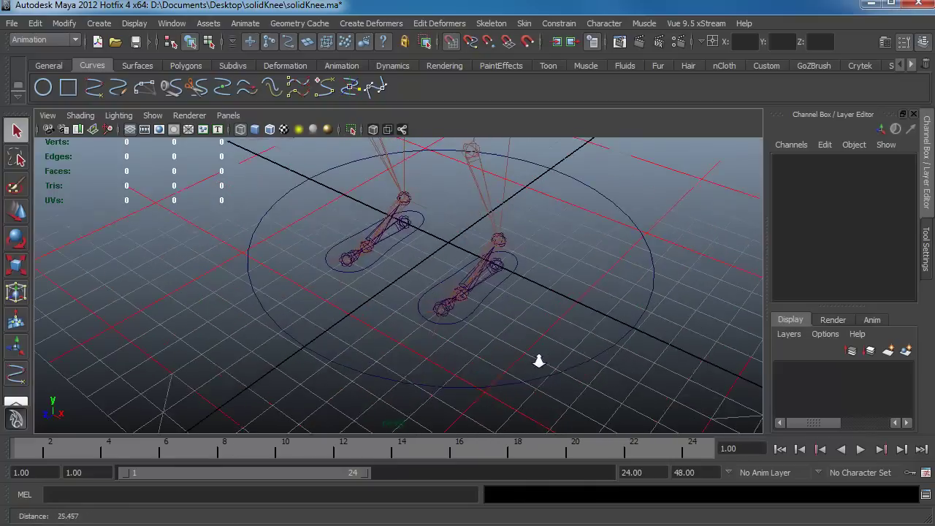
pyautogui.click(495, 309)
pyautogui.click(363, 271)
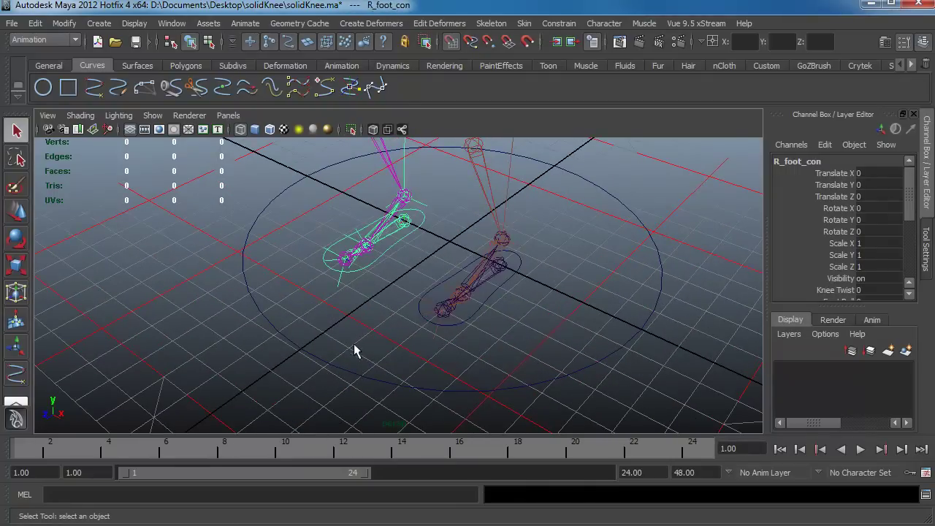
pyautogui.moveTo(354, 344); pyautogui.dragTo(324, 388)
pyautogui.keyDown('alt'); pyautogui.moveTo(522, 340); pyautogui.dragTo(497, 314); pyautogui.keyUp('alt')
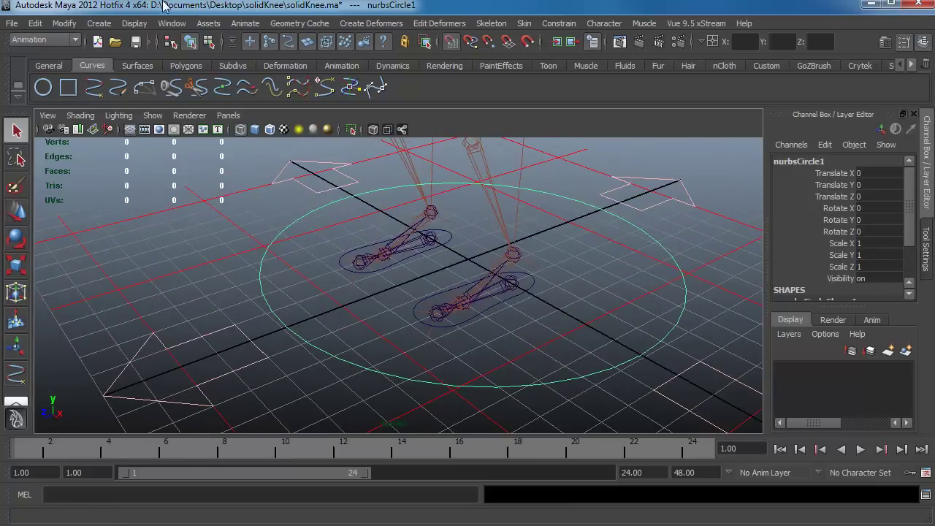
# Step: Open the Hypergraph Hierarchy, locate R_foot_con and L_foot_con with their parent groups, and reposition the window so all hierarchies are in view
pyautogui.click(171, 23)
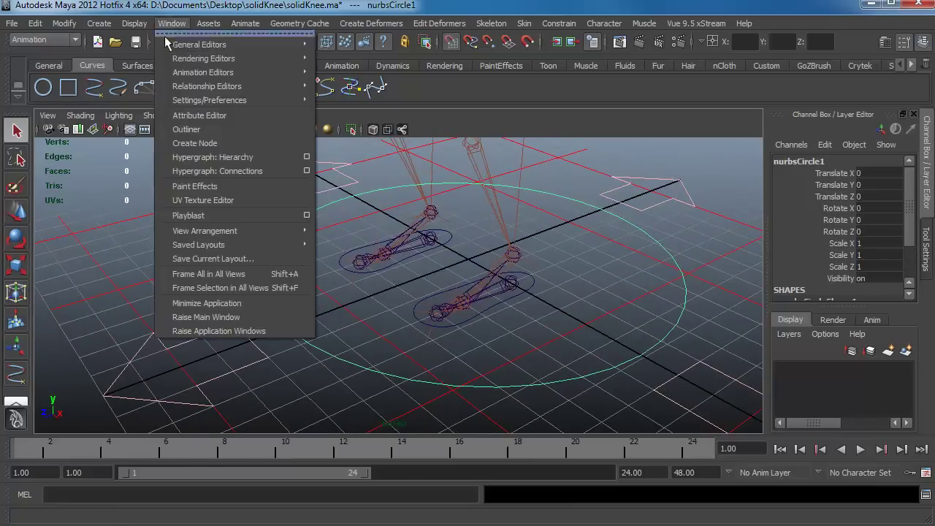
pyautogui.click(195, 162)
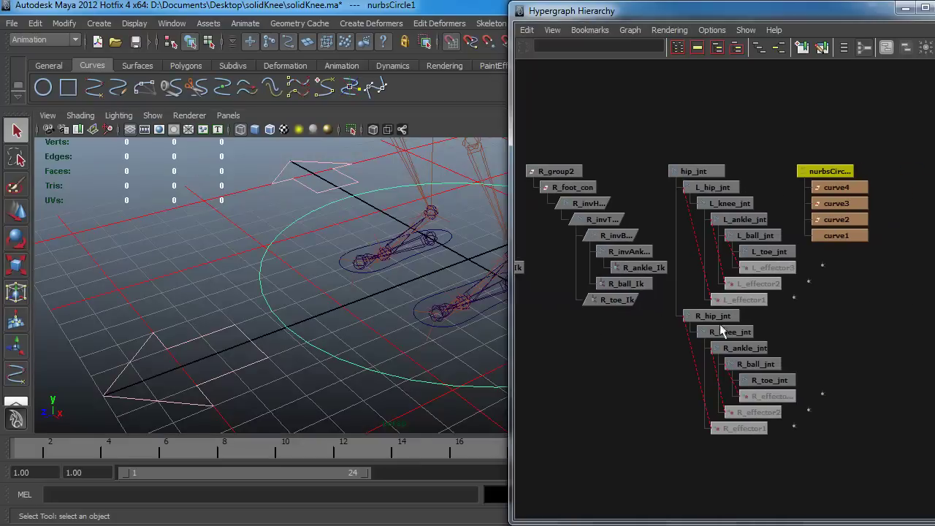
pyautogui.click(406, 262)
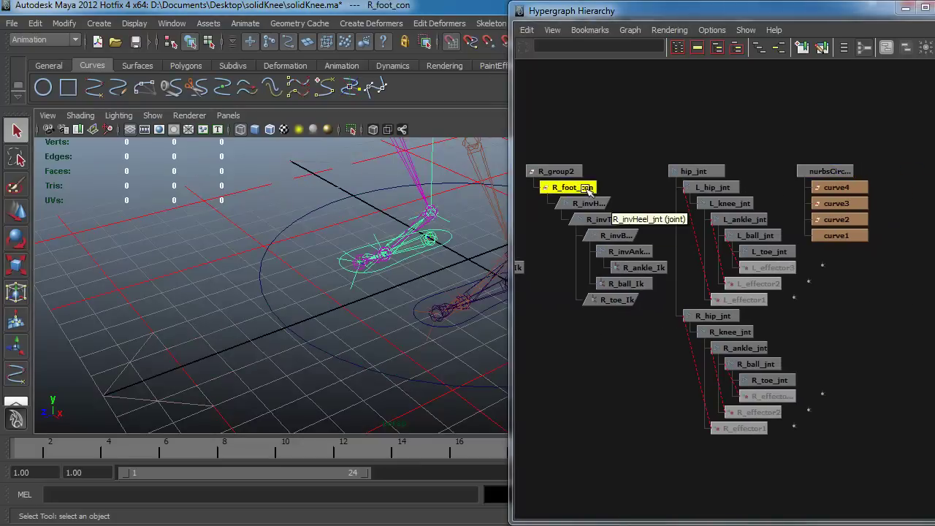
pyautogui.press('f')
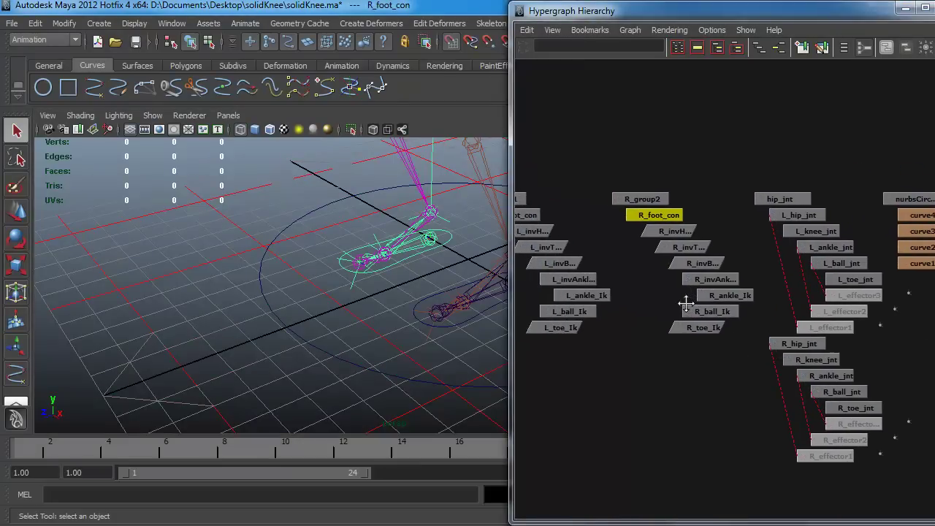
pyautogui.click(581, 231)
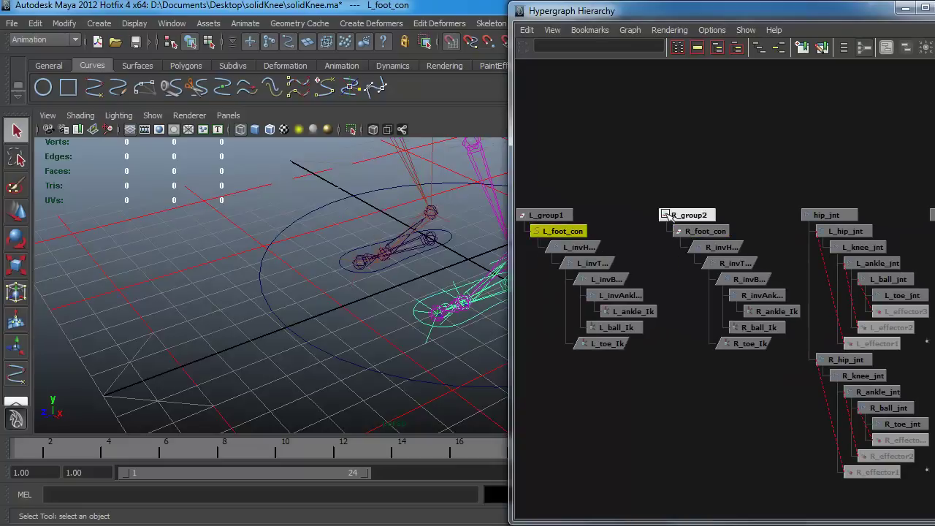
pyautogui.keyDown('alt'); pyautogui.moveTo(437, 272); pyautogui.dragTo(361, 278); pyautogui.keyUp('alt')
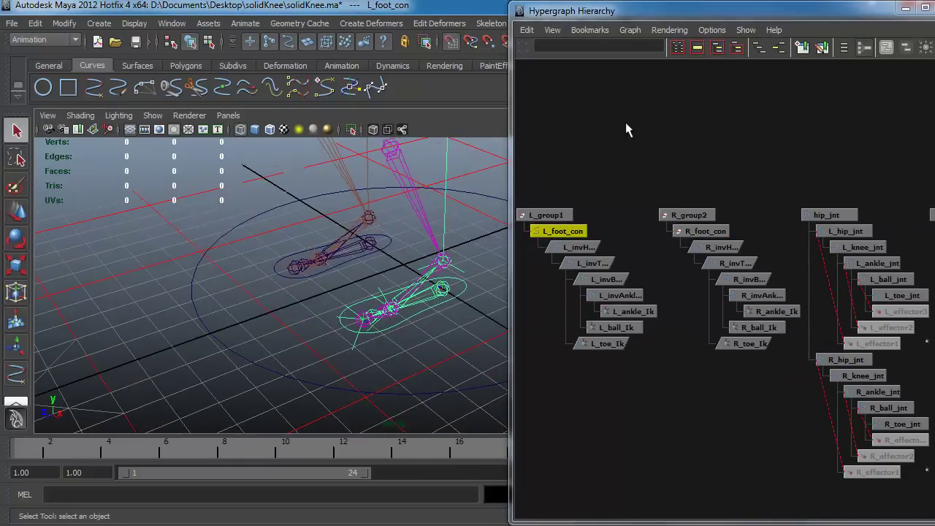
pyautogui.moveTo(729, 16); pyautogui.dragTo(390, 39)
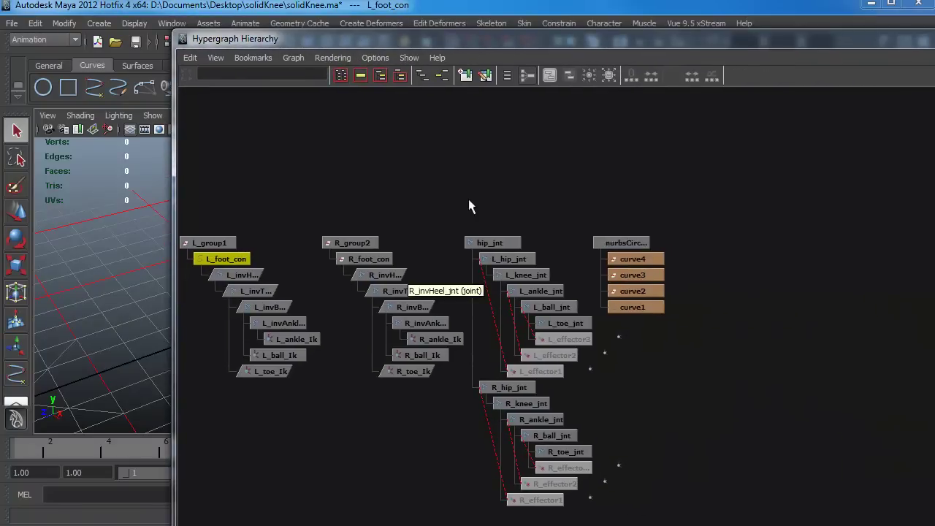
# Step: Unparent L_foot_con and R_foot_con from L_group1 and R_group2 in the Hypergraph Hierarchy, then move that window out of the way
pyautogui.keyDown('shift'); pyautogui.moveTo(341, 256); pyautogui.dragTo(288, 265); pyautogui.keyUp('shift')
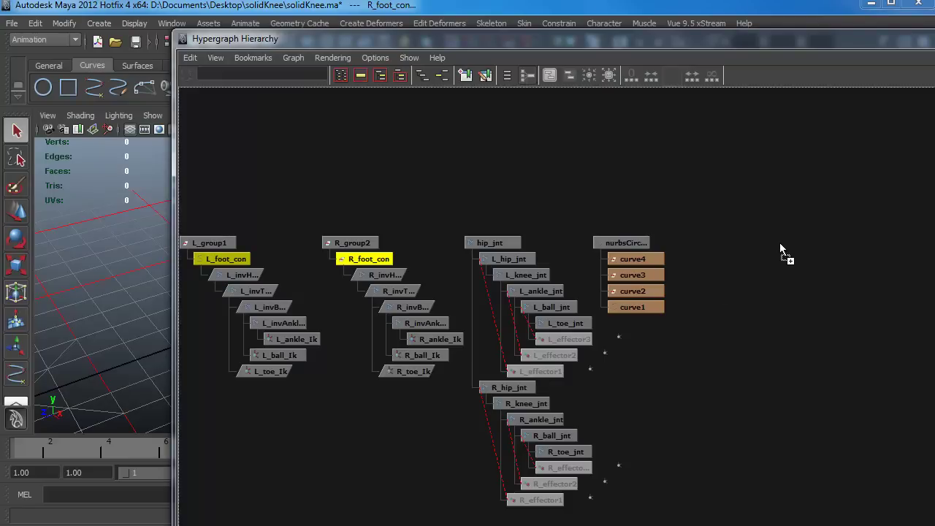
pyautogui.moveTo(779, 244); pyautogui.dragTo(778, 244, button='middle')
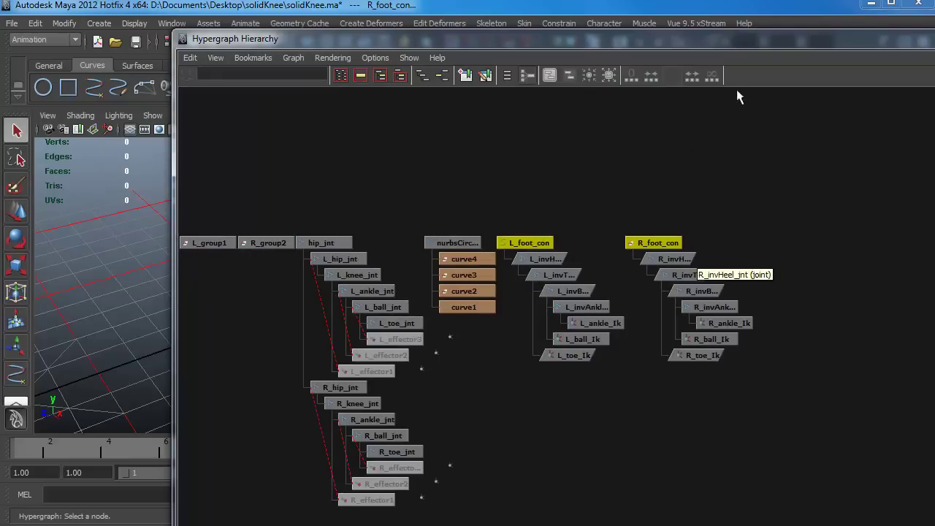
pyautogui.moveTo(731, 38); pyautogui.dragTo(766, 164)
pyautogui.click(759, 142)
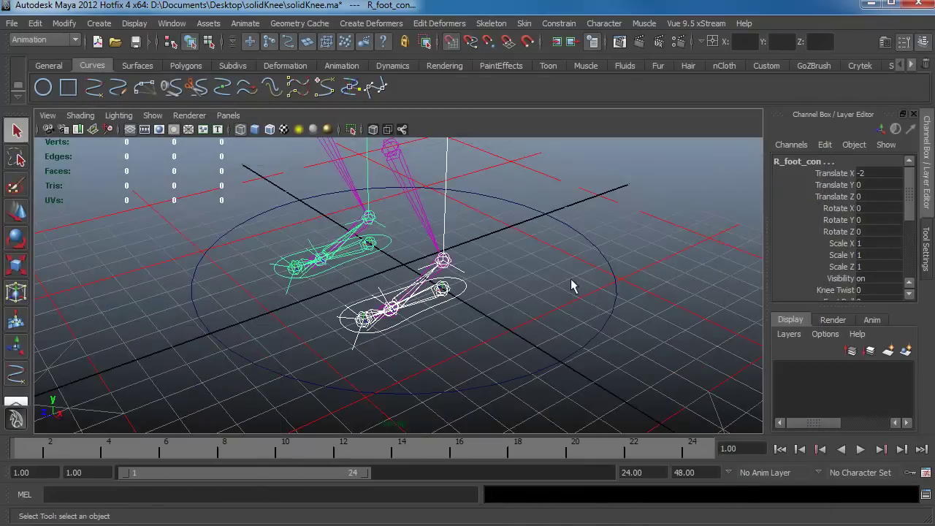
# Step: Try to freeze the transformations of R_foot_con with its inverse foot joints still parented beneath it
pyautogui.click(460, 277)
pyautogui.click(461, 282)
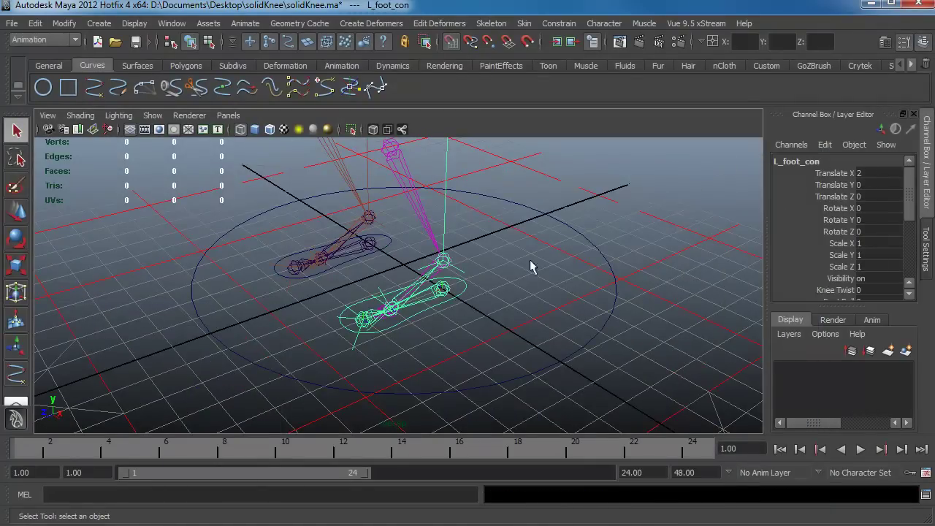
pyautogui.click(392, 247)
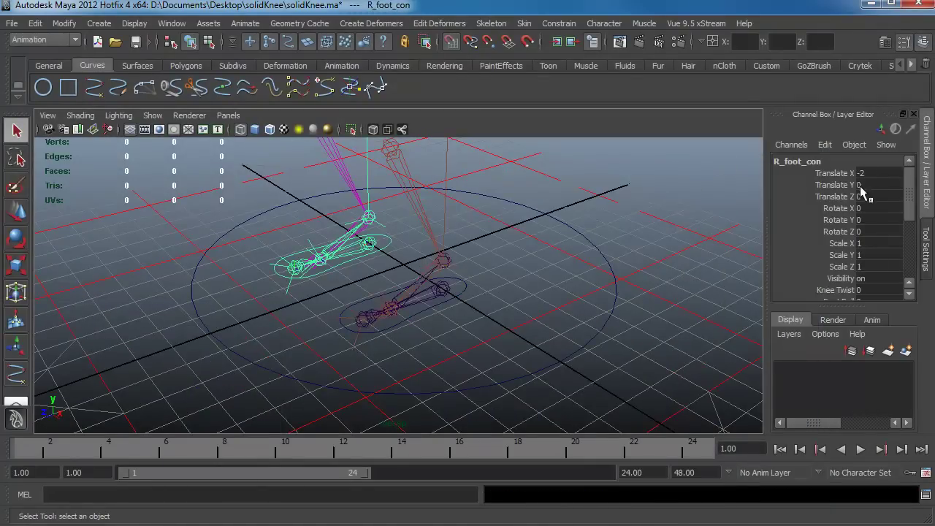
pyautogui.click(63, 25)
pyautogui.click(102, 72)
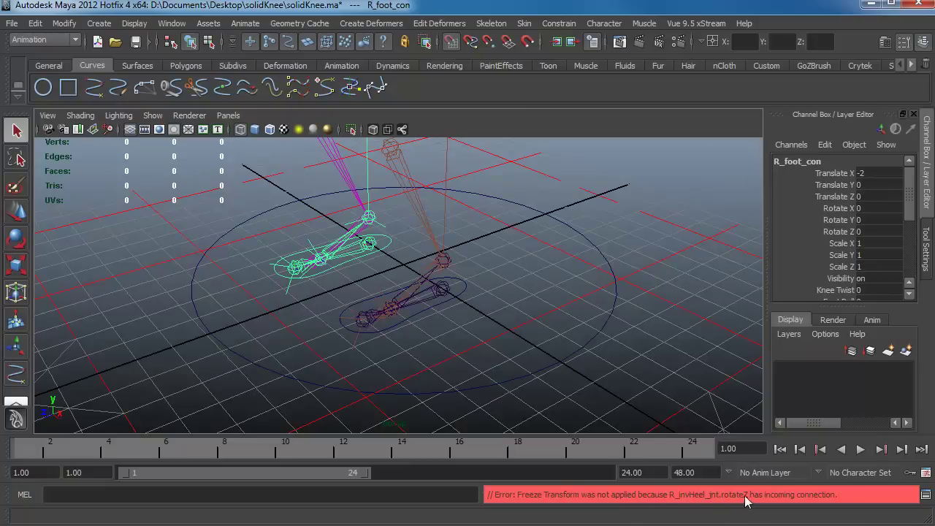
# Step: Inspect the transform channels of the left and right inverse heel joints and of the left foot control
pyautogui.click(520, 326)
pyautogui.click(444, 288)
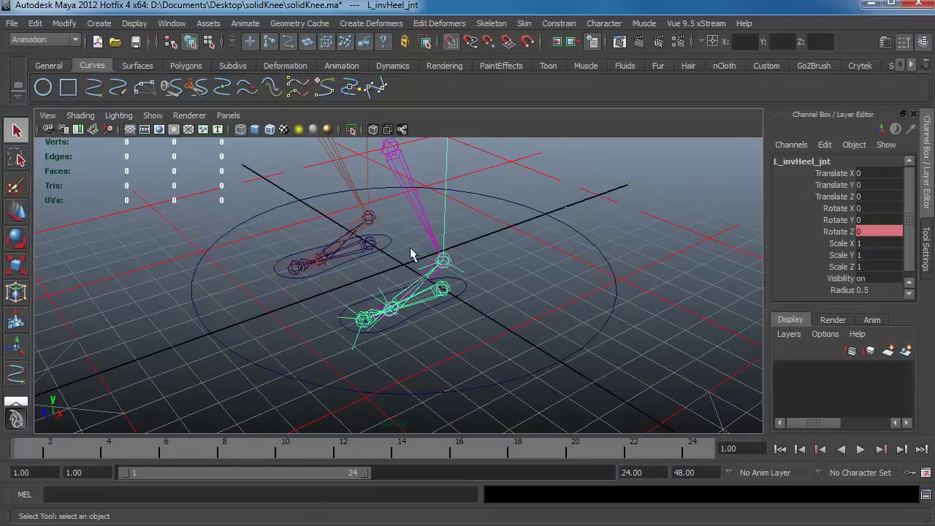
pyautogui.click(372, 246)
pyautogui.click(444, 285)
pyautogui.click(398, 328)
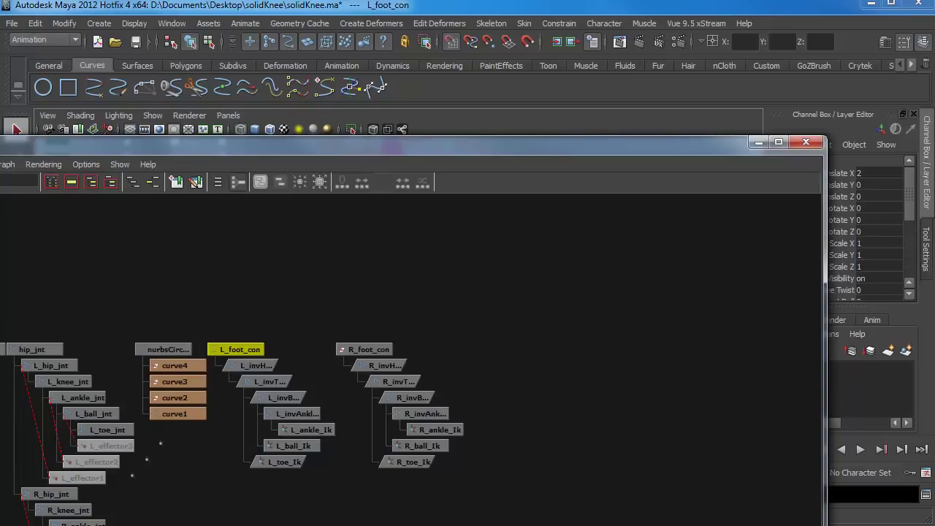
# Step: Unparent L_invHeel_jnt and R_invHeel_jnt from their foot controls in the Hypergraph Hierarchy
pyautogui.moveTo(382, 150); pyautogui.dragTo(441, 105)
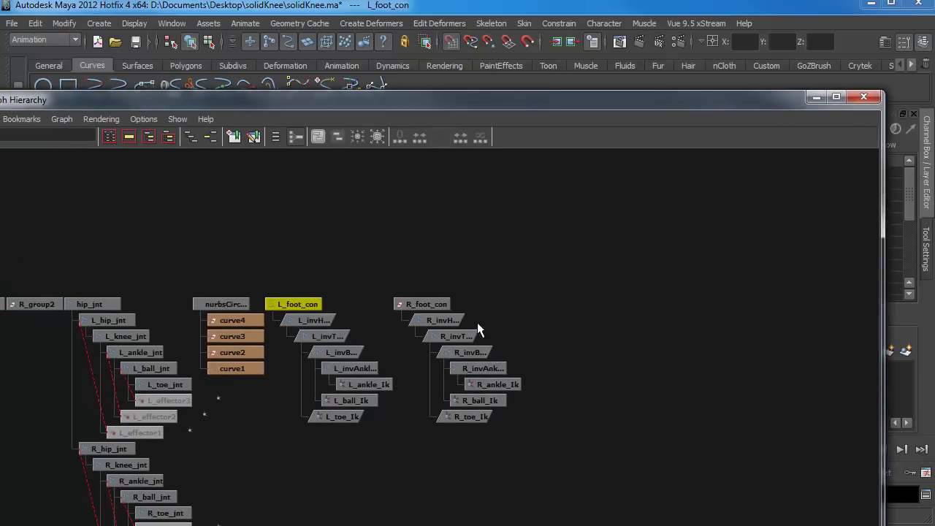
pyautogui.moveTo(468, 318); pyautogui.dragTo(307, 324)
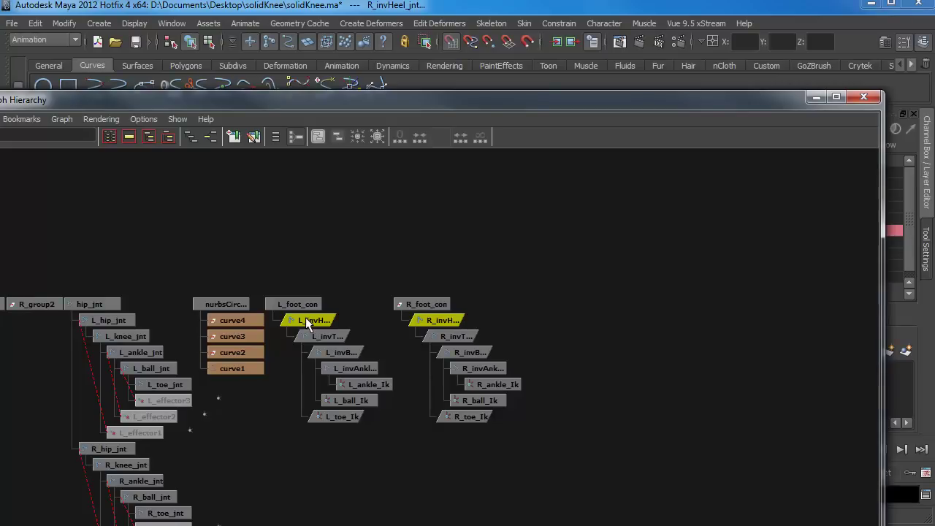
pyautogui.moveTo(307, 324); pyautogui.dragTo(515, 305, button='middle')
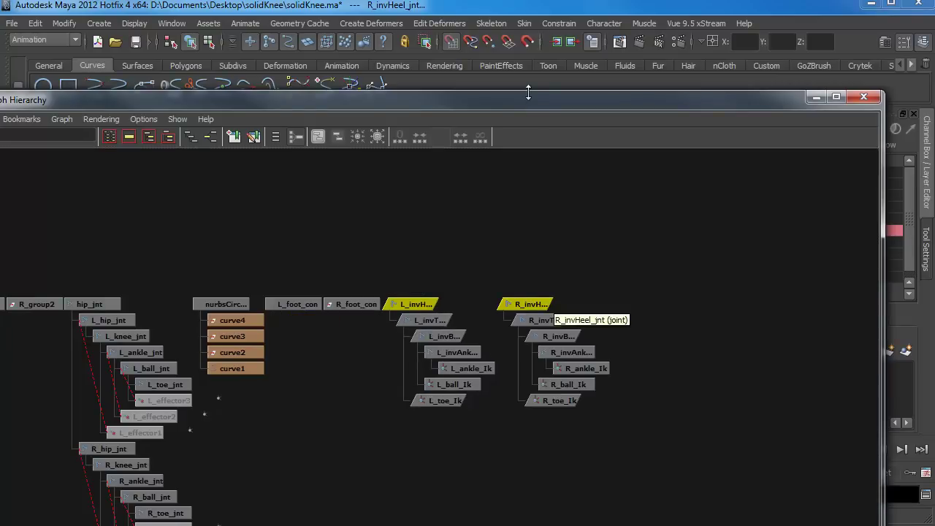
# Step: Freeze the transformations of L_foot_con and R_foot_con together
pyautogui.moveTo(527, 101); pyautogui.dragTo(509, 363)
pyautogui.click(465, 281)
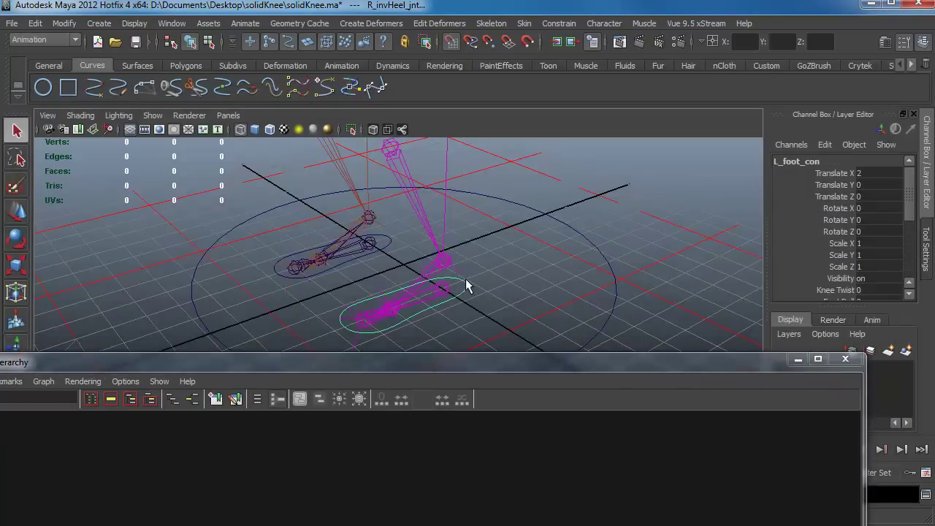
pyautogui.keyDown('shift'); pyautogui.click(391, 240); pyautogui.keyUp('shift')
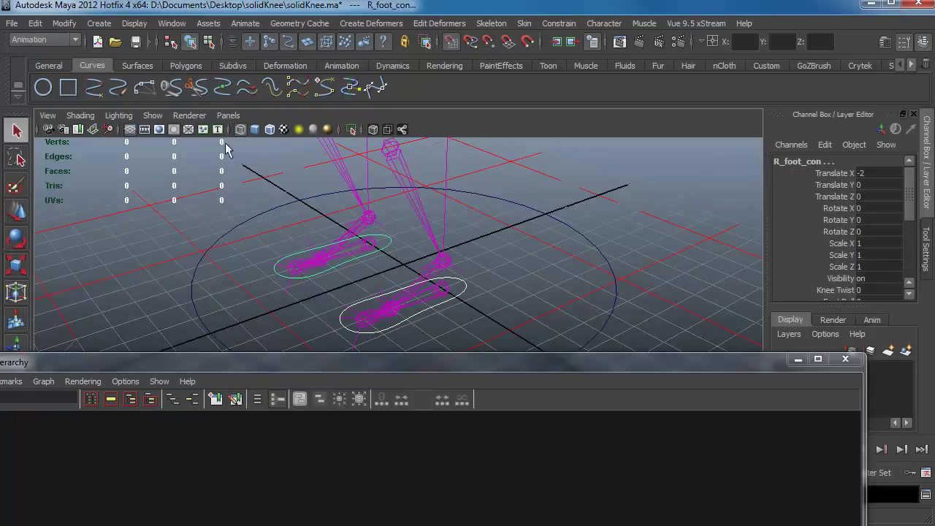
pyautogui.click(65, 23)
pyautogui.click(85, 74)
# Step: Parent L_invHeel_jnt back under L_foot_con and R_invHeel_jnt back under R_foot_con in the Hypergraph Hierarchy
pyautogui.moveTo(548, 363); pyautogui.dragTo(687, 134)
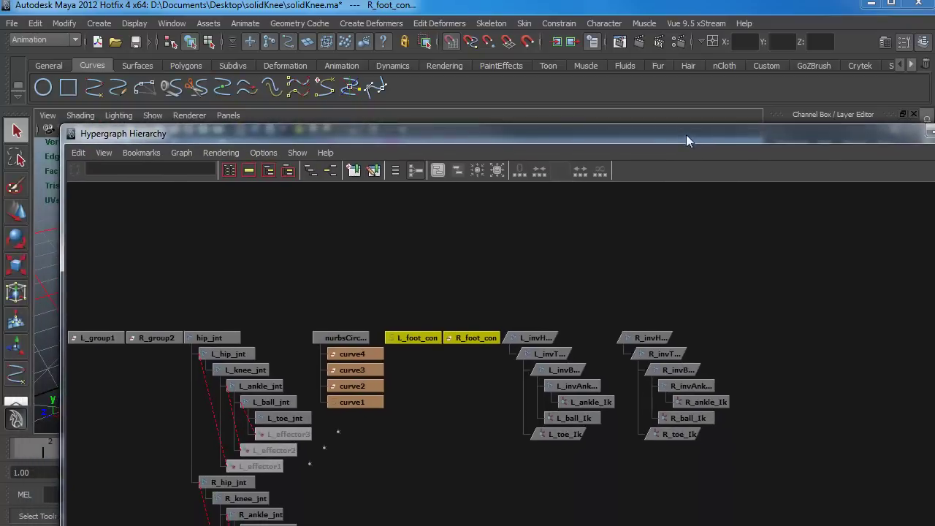
pyautogui.click(585, 247)
pyautogui.click(535, 338)
pyautogui.moveTo(535, 338); pyautogui.dragTo(483, 353, button='middle')
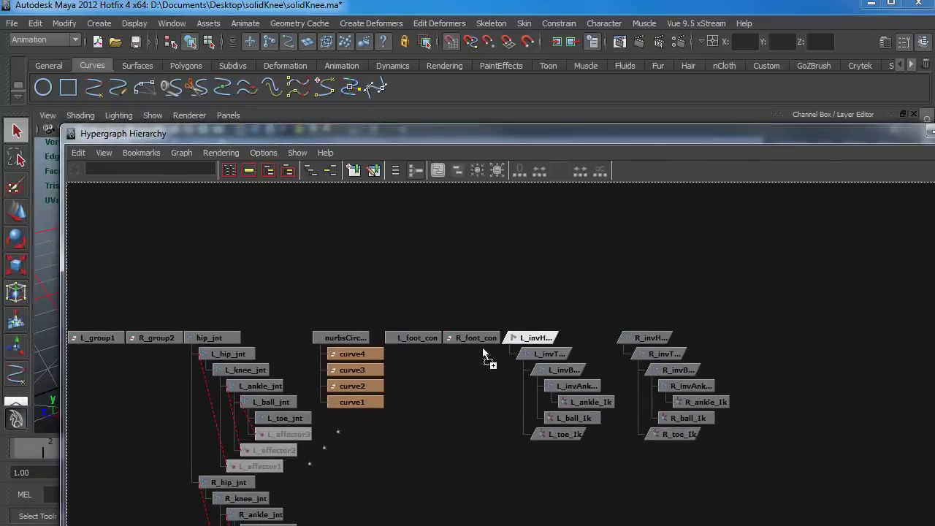
pyautogui.moveTo(403, 341); pyautogui.dragTo(409, 338, button='middle')
pyautogui.click(607, 338)
pyautogui.moveTo(606, 338); pyautogui.dragTo(607, 343, button='middle')
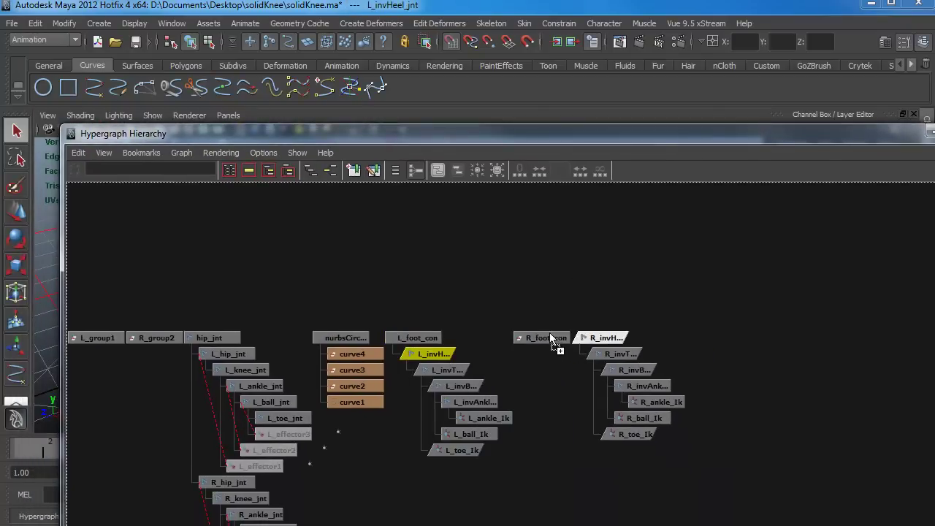
pyautogui.moveTo(551, 339); pyautogui.dragTo(553, 340, button='middle')
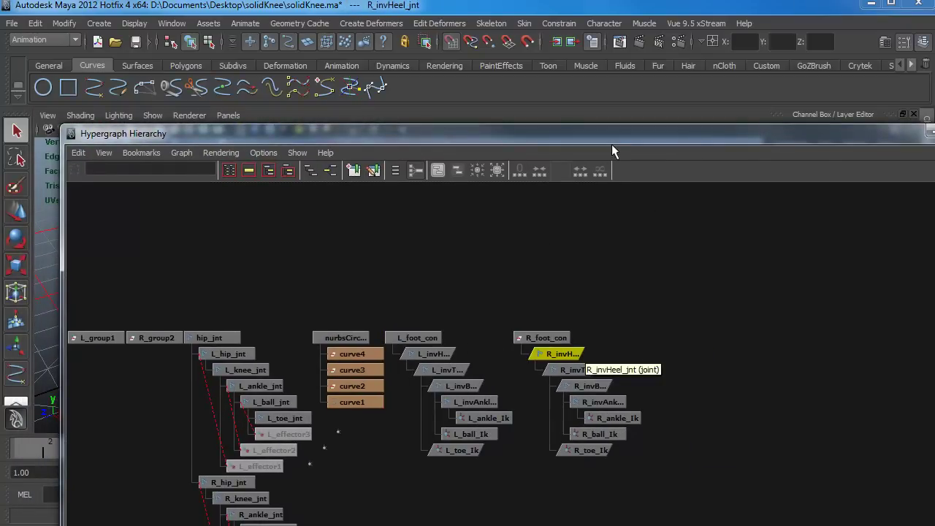
# Step: Test L_foot_con by moving it across the grid, and reset its Translate X, Y and Z to 0
pyautogui.moveTo(612, 144); pyautogui.dragTo(588, 375)
pyautogui.click(467, 283)
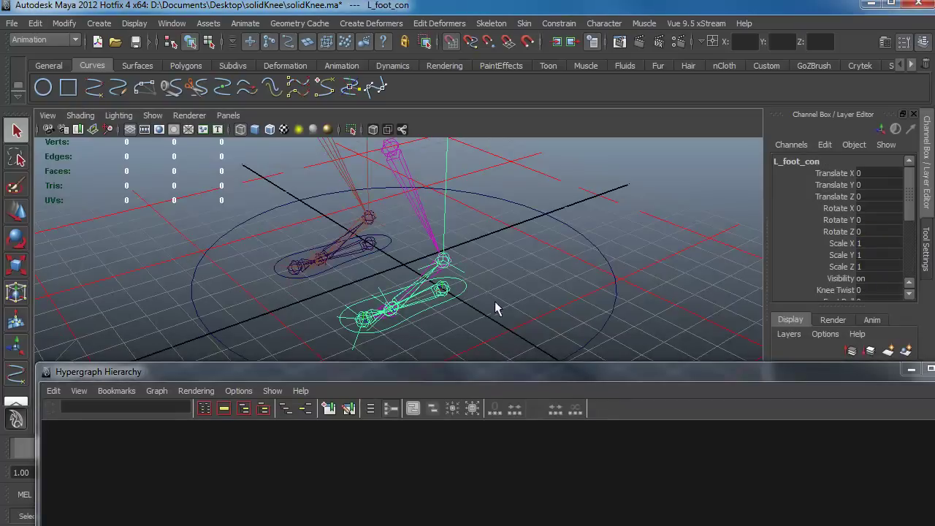
pyautogui.keyDown('alt'); pyautogui.moveTo(495, 301); pyautogui.dragTo(375, 287); pyautogui.keyUp('alt')
pyautogui.press('w')
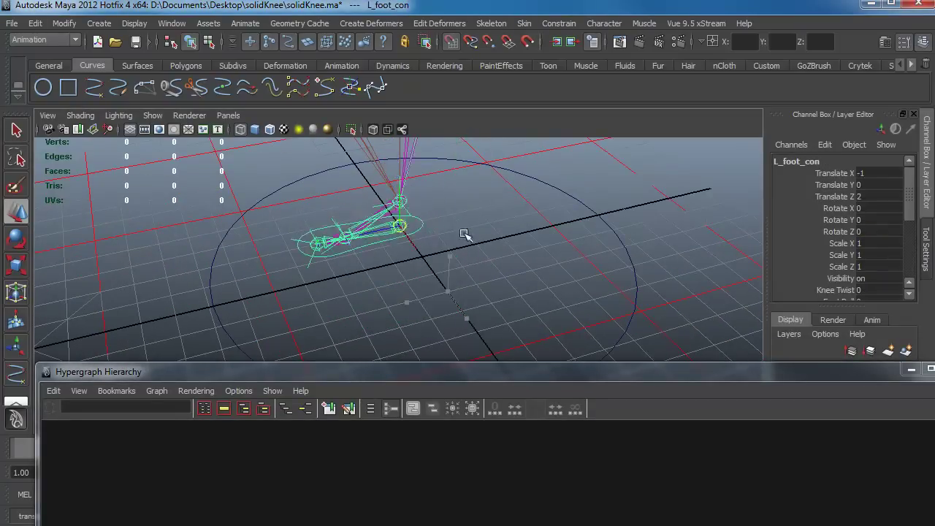
pyautogui.moveTo(874, 178); pyautogui.dragTo(869, 196)
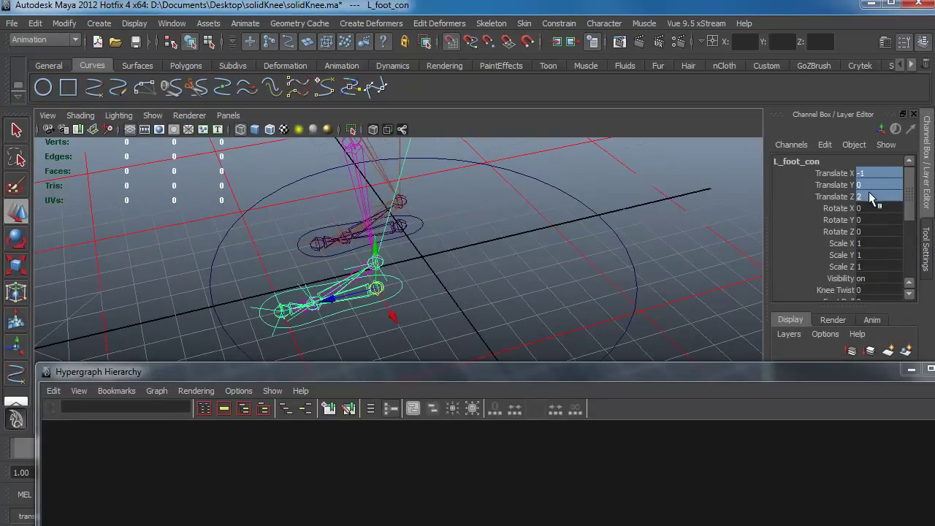
pyautogui.click(869, 196)
pyautogui.write('0')
pyautogui.press('Return')
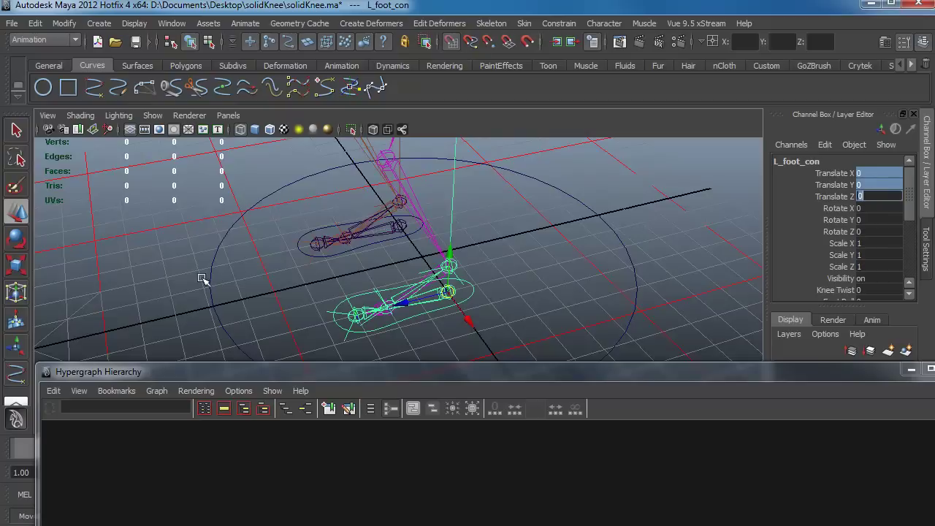
# Step: Check both foot controls in the perspective view and delete the empty L_group1 and R_group2 nodes
pyautogui.keyDown('alt'); pyautogui.moveTo(203, 279); pyautogui.dragTo(537, 277); pyautogui.keyUp('alt')
pyautogui.click(536, 277)
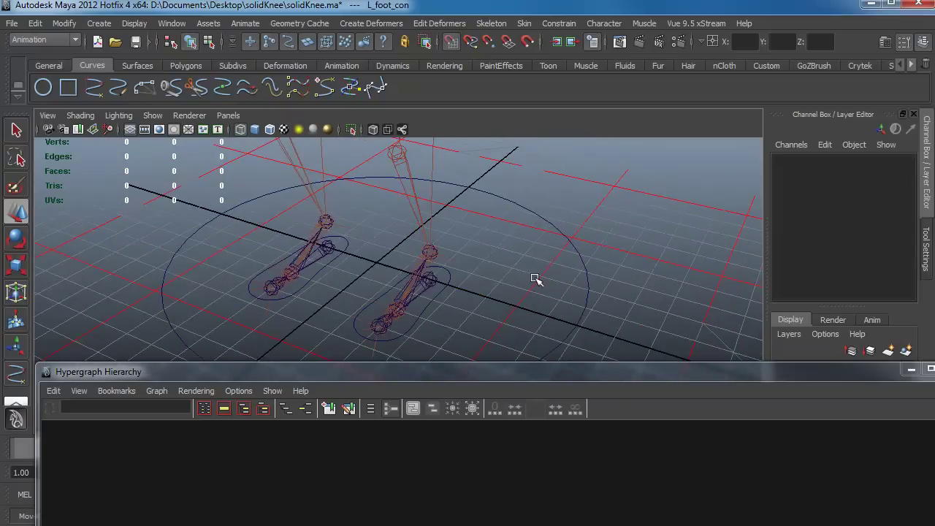
pyautogui.click(422, 311)
pyautogui.click(315, 276)
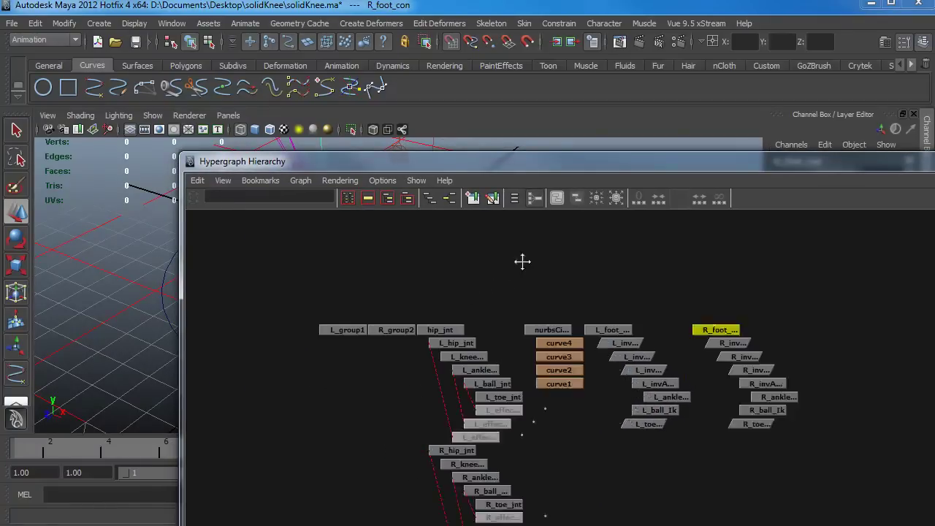
pyautogui.moveTo(414, 287); pyautogui.dragTo(447, 299)
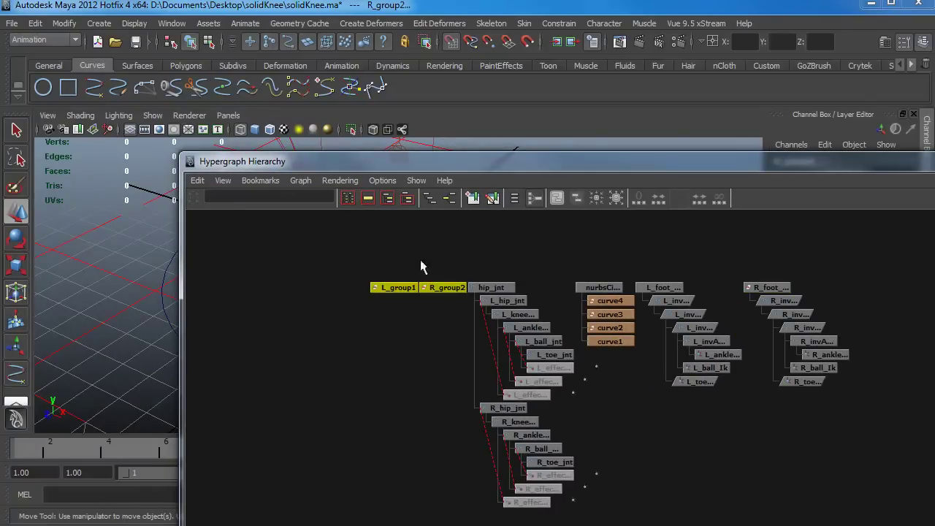
pyautogui.press('Delete')
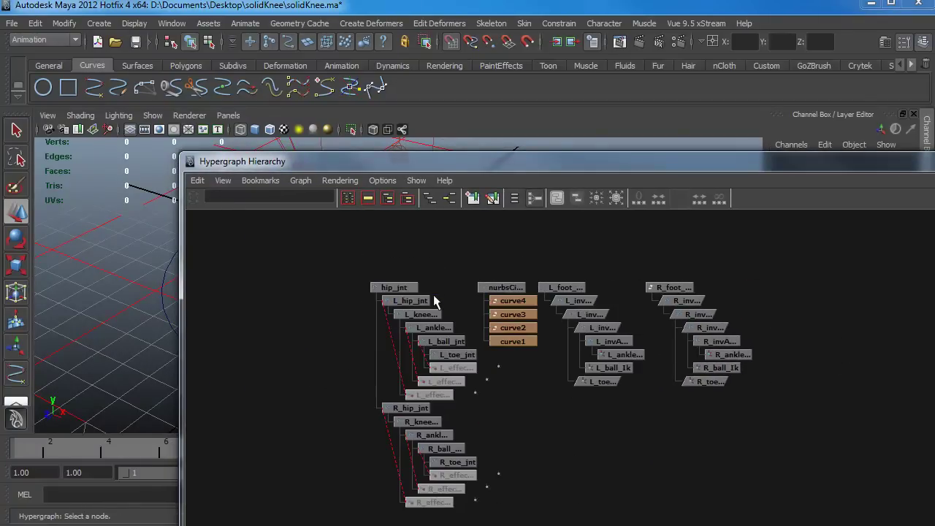
# Step: Parent L_foot_con and R_foot_con under nurbsCircle1 in the Hypergraph Hierarchy
pyautogui.press('a')
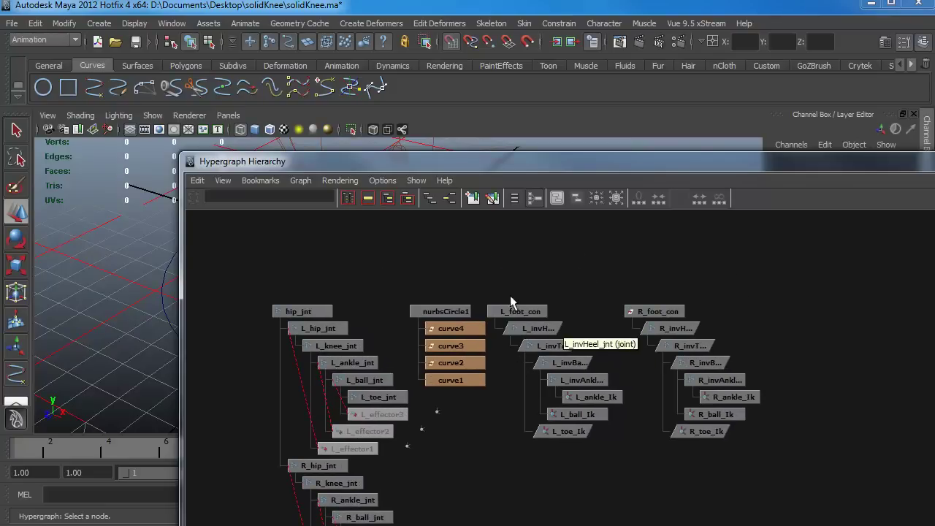
pyautogui.moveTo(506, 287); pyautogui.dragTo(683, 315)
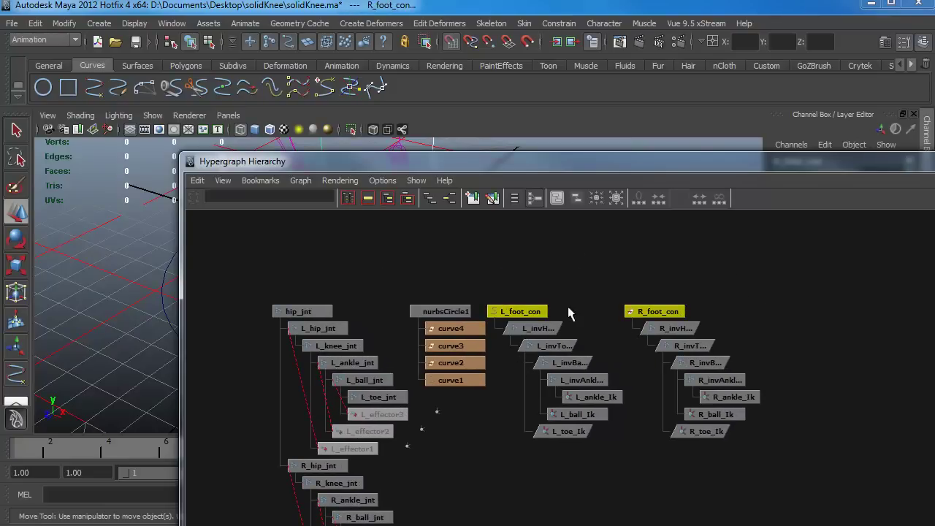
pyautogui.moveTo(506, 312); pyautogui.dragTo(439, 310, button='middle')
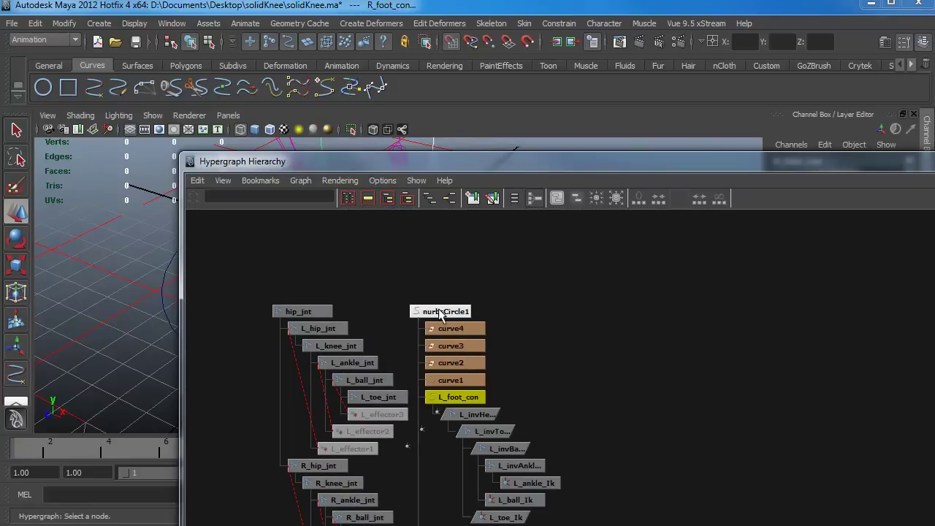
# Step: Rename the large master circle nurbsCircle1 as world_con
pyautogui.click(448, 310)
pyautogui.moveTo(689, 162); pyautogui.dragTo(653, 298)
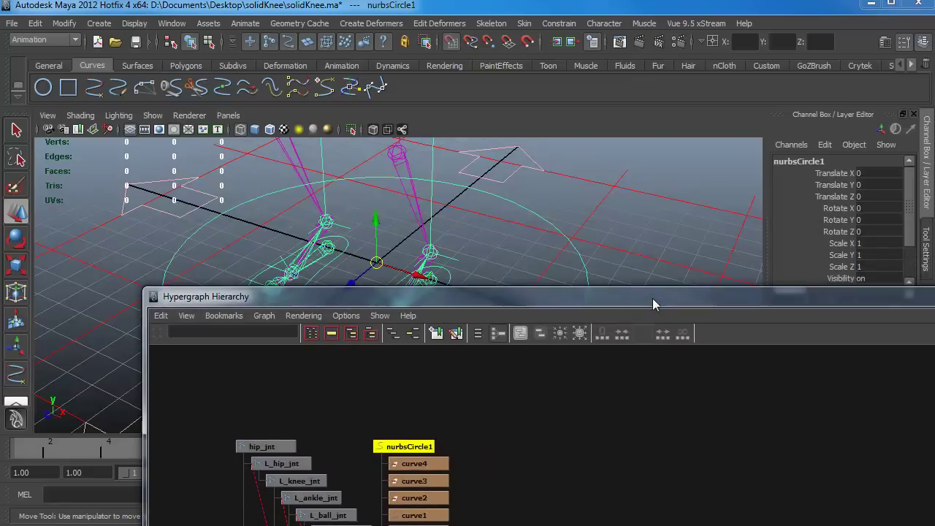
pyautogui.doubleClick(806, 161)
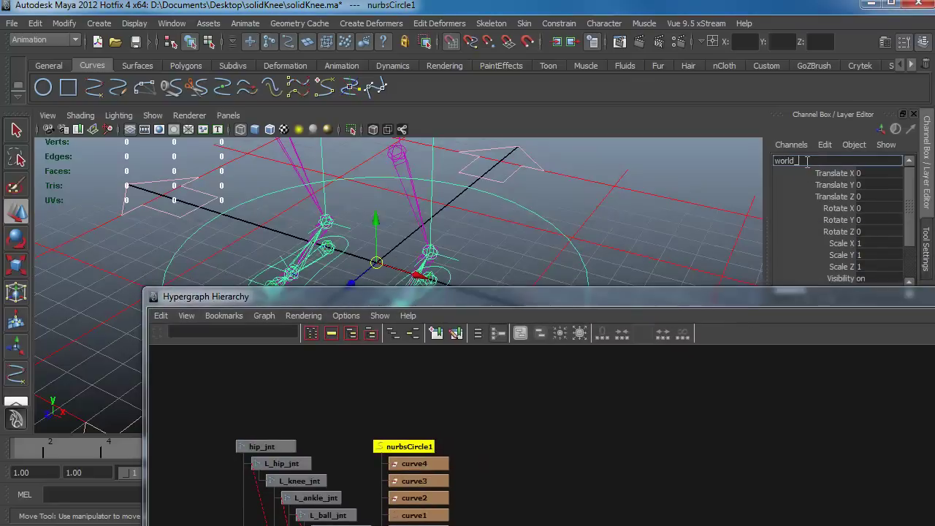
pyautogui.write('world_con')
pyautogui.press('Return')
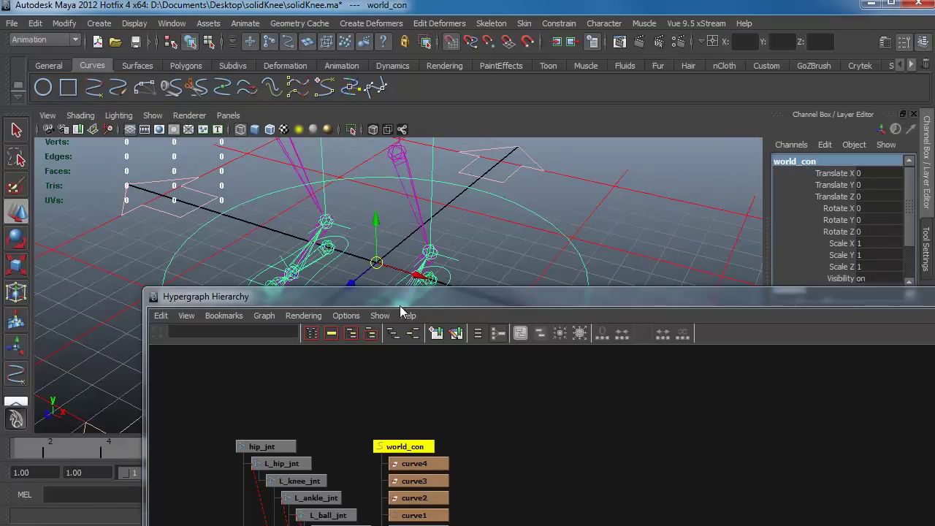
# Step: Check hip_jnt in the hierarchy and perspective view, and create a NURBS circle at the grid origin below it
pyautogui.moveTo(399, 297); pyautogui.dragTo(447, 223)
pyautogui.click(553, 299)
pyautogui.click(306, 385)
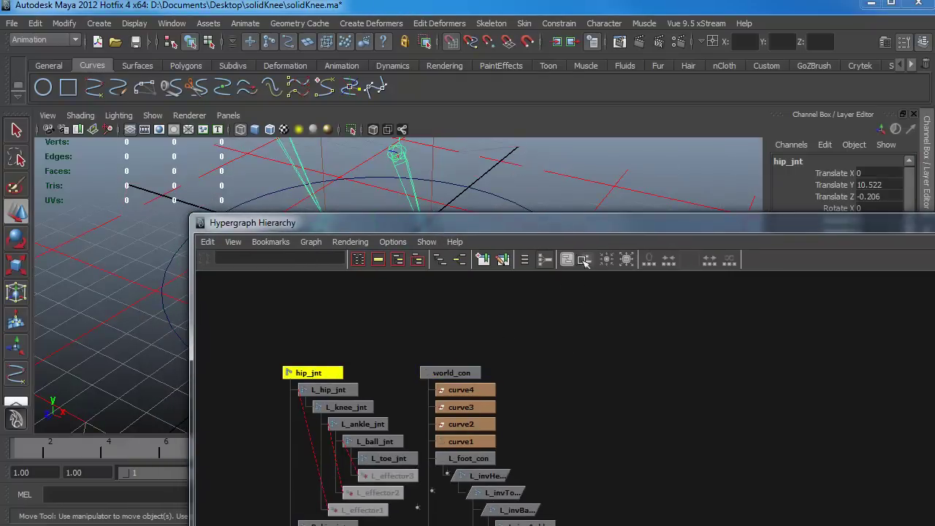
pyautogui.scroll(-5, 545, 339)
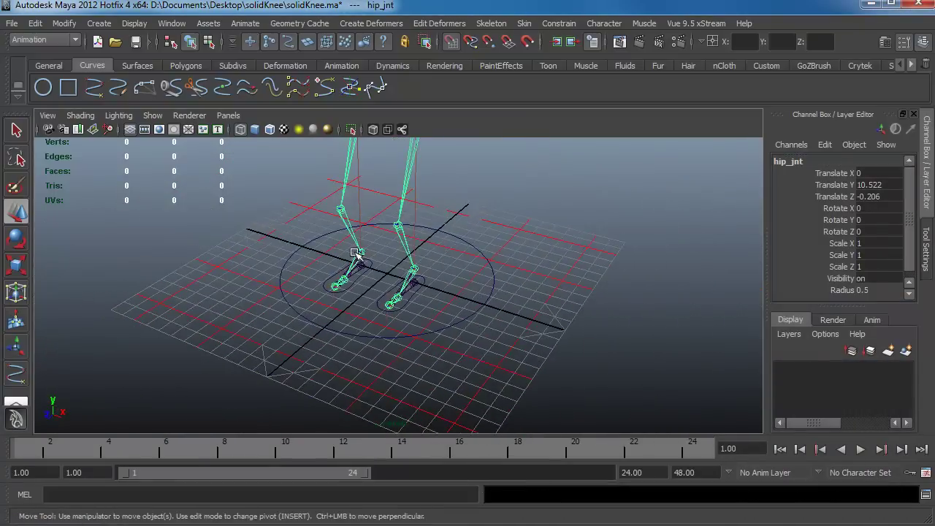
pyautogui.keyDown('alt'); pyautogui.moveTo(453, 343); pyautogui.dragTo(321, 344); pyautogui.keyUp('alt')
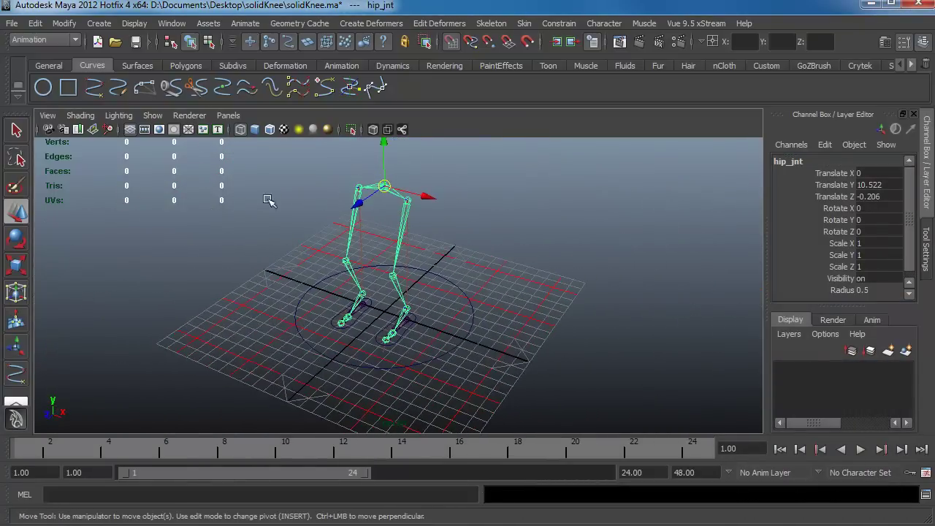
pyautogui.click(423, 319)
pyautogui.keyDown('alt'); pyautogui.moveTo(424, 318); pyautogui.dragTo(425, 319); pyautogui.keyUp('alt')
pyautogui.scroll(-2, 434, 337)
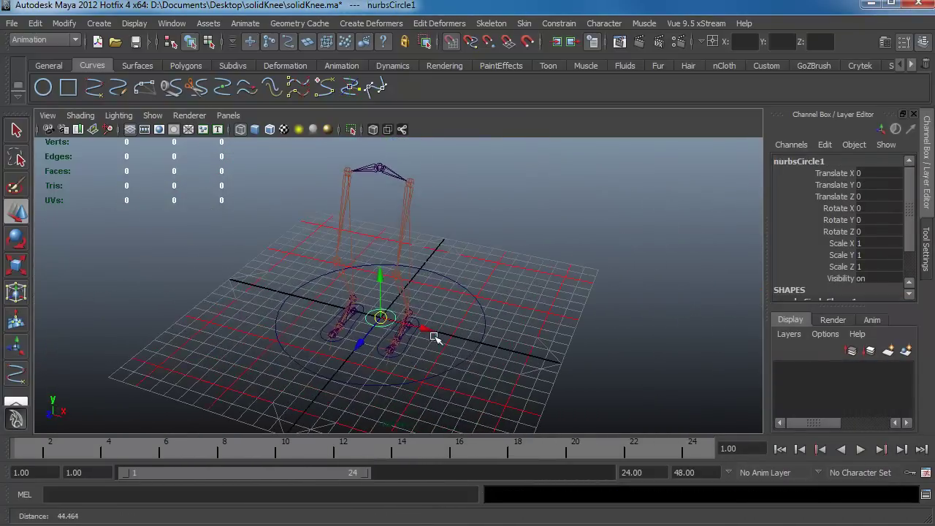
# Step: Snap the new NURBS circle onto hip_jnt and scale it uniformly to about 3.38 so it surrounds the hips
pyautogui.click(385, 321)
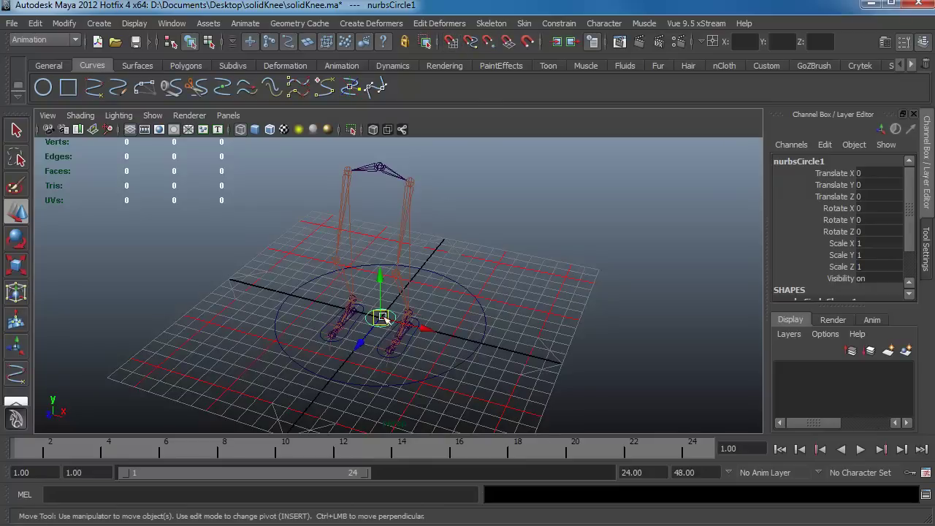
pyautogui.moveTo(385, 319); pyautogui.dragTo(379, 168)
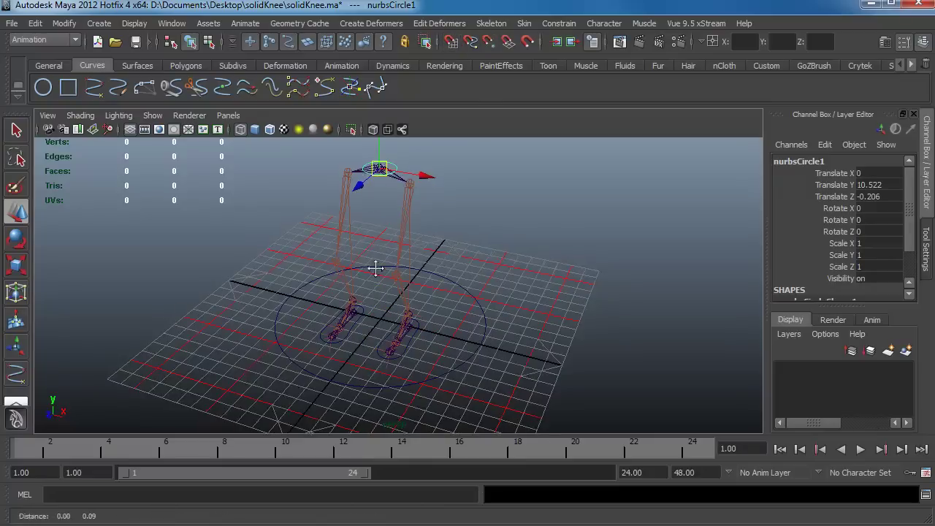
pyautogui.keyDown('alt'); pyautogui.moveTo(375, 269); pyautogui.dragTo(375, 380, button='middle'); pyautogui.keyUp('alt')
pyautogui.press('r')
pyautogui.moveTo(363, 283); pyautogui.dragTo(405, 241)
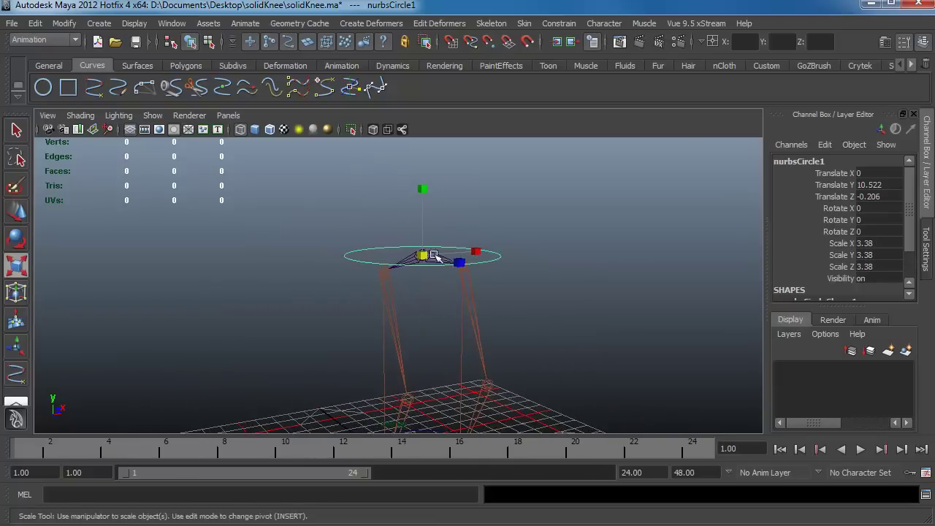
# Step: Freeze the hip circle's transformations and rename the circle as hip_con
pyautogui.click(65, 26)
pyautogui.click(146, 73)
pyautogui.keyDown('alt'); pyautogui.moveTo(388, 307); pyautogui.dragTo(672, 252); pyautogui.keyUp('alt')
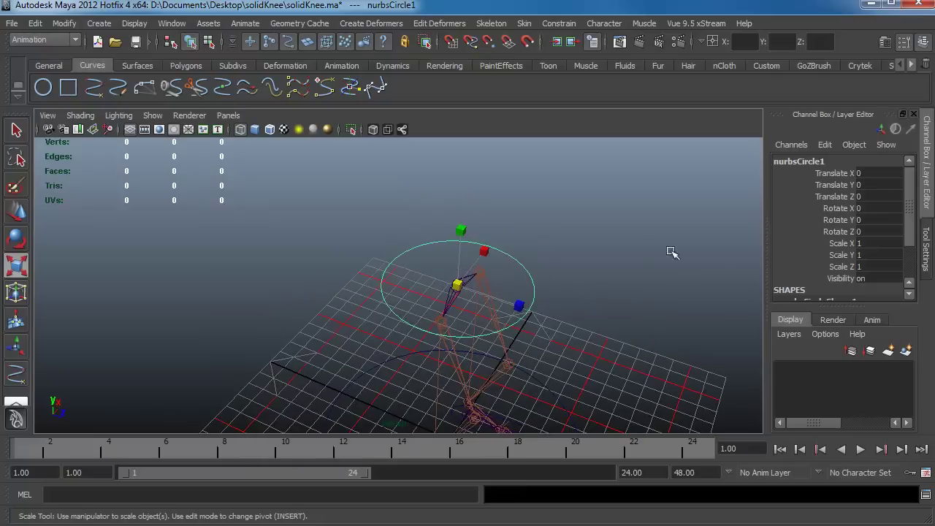
pyautogui.click(816, 161)
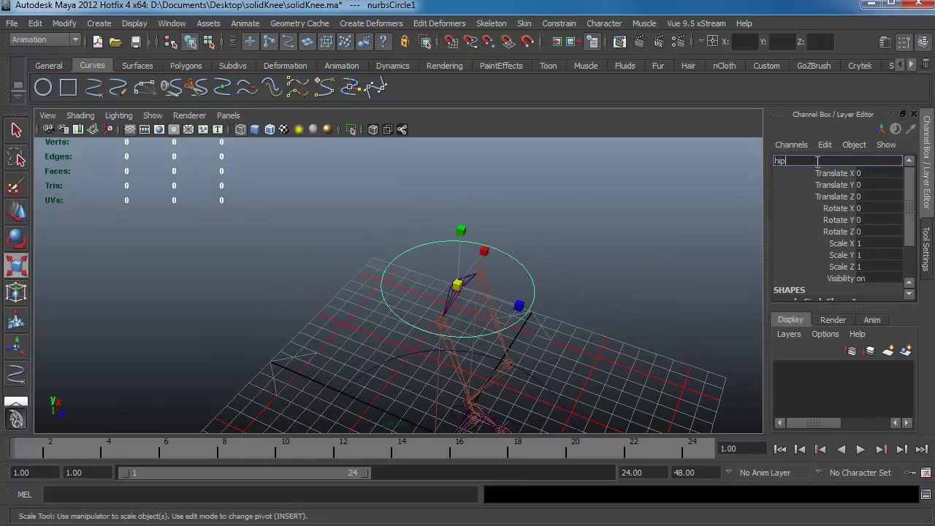
pyautogui.press('Return')
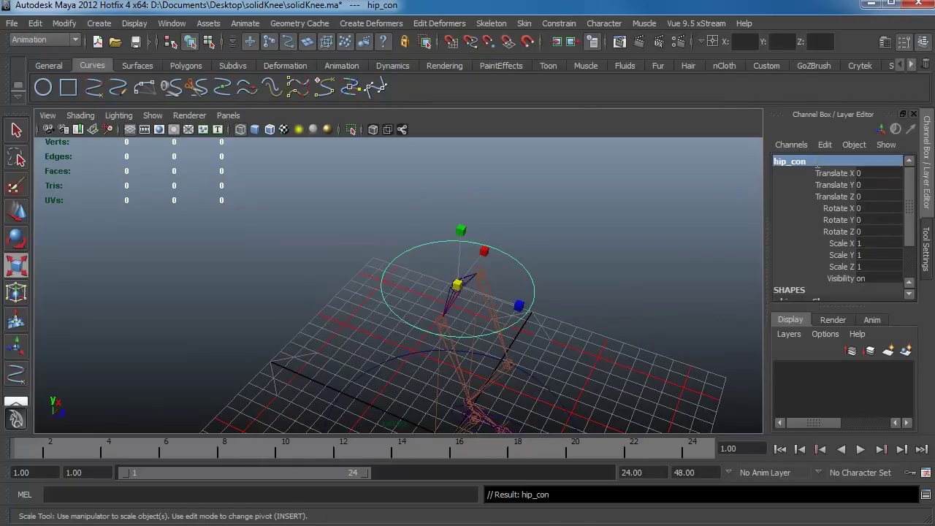
# Step: Orient-constrain hip_jnt to hip_con with the constraint options reset to their defaults
pyautogui.keyDown('alt'); pyautogui.moveTo(577, 300); pyautogui.dragTo(362, 281); pyautogui.keyUp('alt')
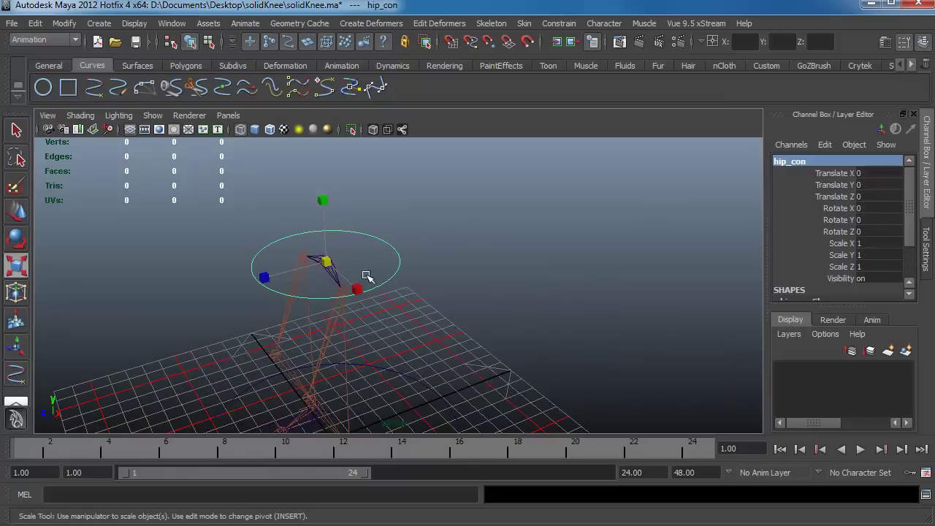
pyautogui.keyDown('alt'); pyautogui.moveTo(368, 276); pyautogui.dragTo(427, 318, button='right'); pyautogui.keyUp('alt')
pyautogui.press('q')
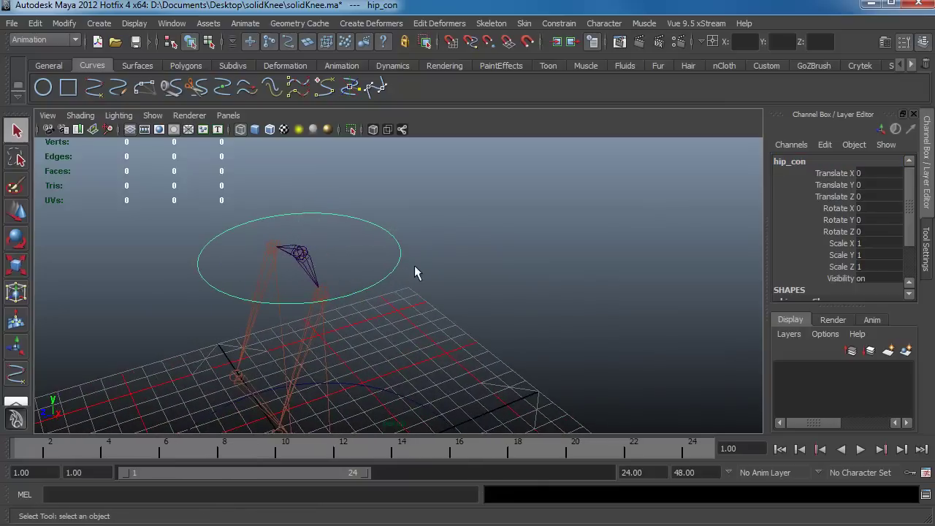
pyautogui.click(309, 267)
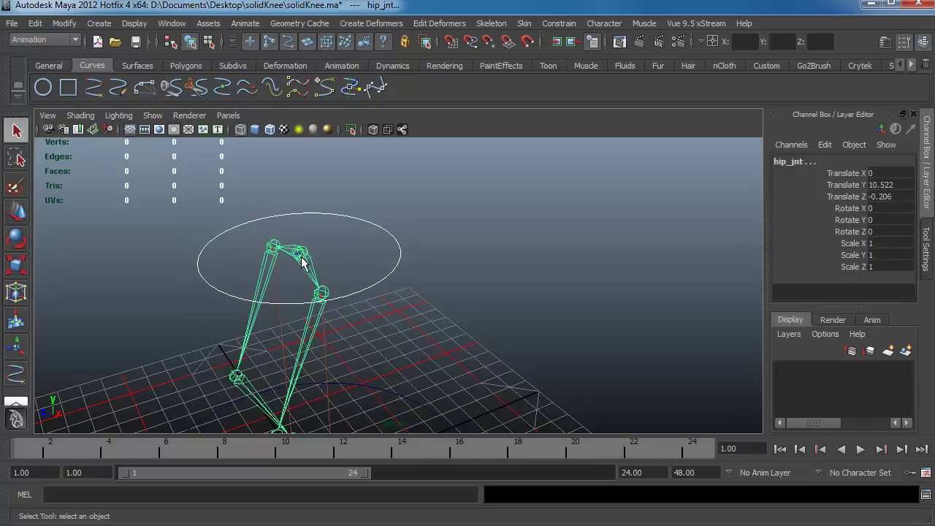
pyautogui.click(558, 24)
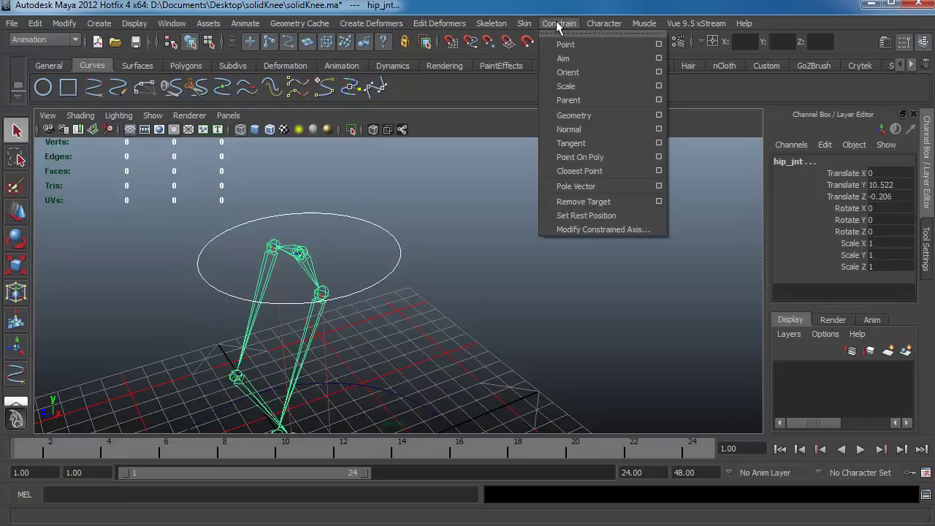
pyautogui.click(659, 73)
pyautogui.moveTo(410, 100); pyautogui.dragTo(623, 71)
pyautogui.click(381, 92)
pyautogui.click(387, 116)
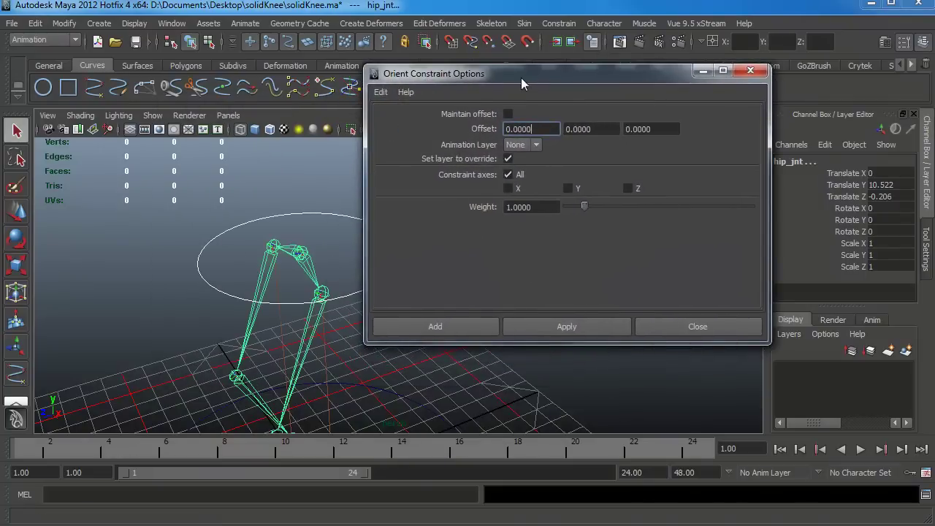
pyautogui.moveTo(522, 76); pyautogui.dragTo(610, 60)
pyautogui.click(688, 311)
pyautogui.click(741, 309)
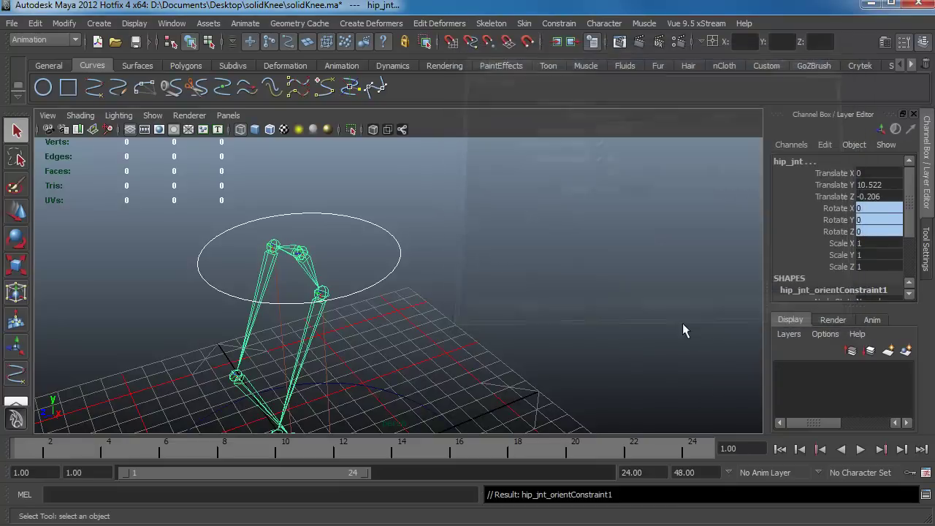
# Step: Try rotating hip_con to test the joint's response, and undo back through the orient constraint on hip_jnt
pyautogui.keyDown('alt'); pyautogui.moveTo(526, 322); pyautogui.dragTo(483, 325); pyautogui.keyUp('alt')
pyautogui.click(396, 274)
pyautogui.press('e')
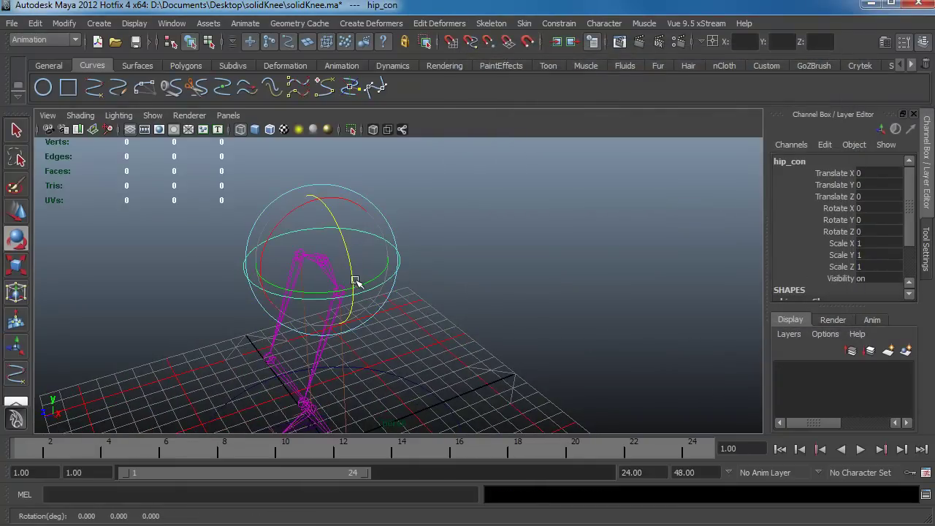
pyautogui.keyDown('alt'); pyautogui.moveTo(353, 280); pyautogui.dragTo(398, 288); pyautogui.keyUp('alt')
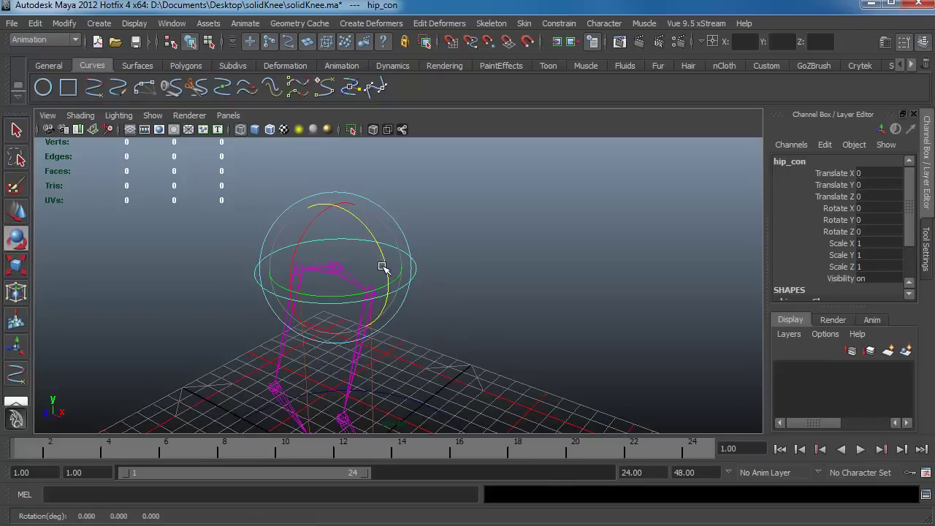
pyautogui.hotkey('ctrl', 'z')
pyautogui.hotkey('ctrl', 'z')
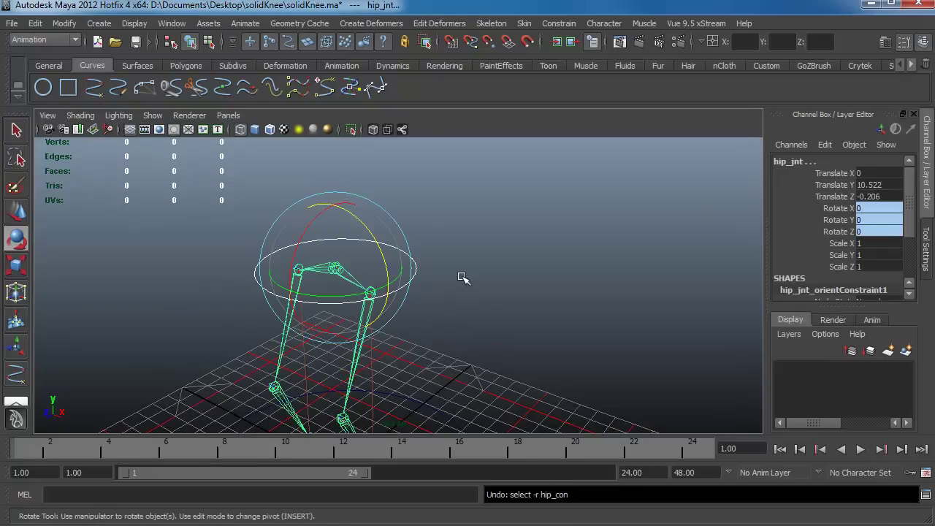
pyautogui.click(463, 277)
pyautogui.click(414, 273)
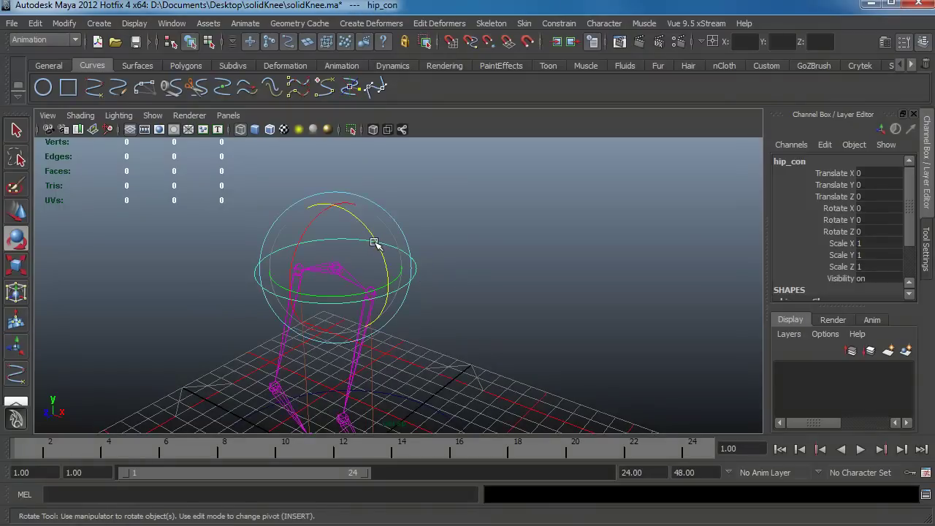
pyautogui.moveTo(374, 242); pyautogui.dragTo(379, 267)
pyautogui.hotkey('ctrl', 'z')
pyautogui.hotkey('ctrl', 'z')
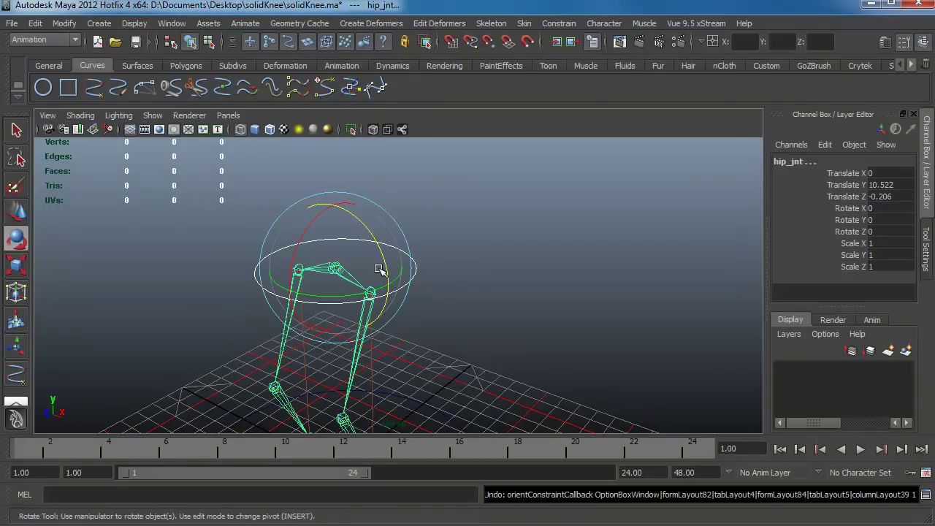
# Step: Reapply the orient constraint with hip_con as the driver and hip_jnt as the constrained joint
pyautogui.click(436, 273)
pyautogui.press('q')
pyautogui.click(416, 270)
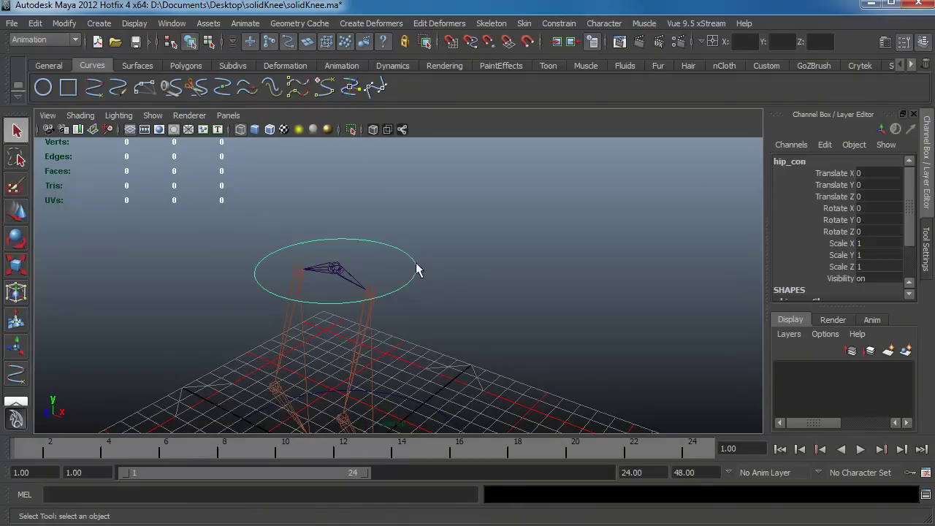
pyautogui.click(331, 272)
pyautogui.keyDown('alt'); pyautogui.moveTo(415, 246); pyautogui.dragTo(424, 303); pyautogui.keyUp('alt')
pyautogui.click(566, 27)
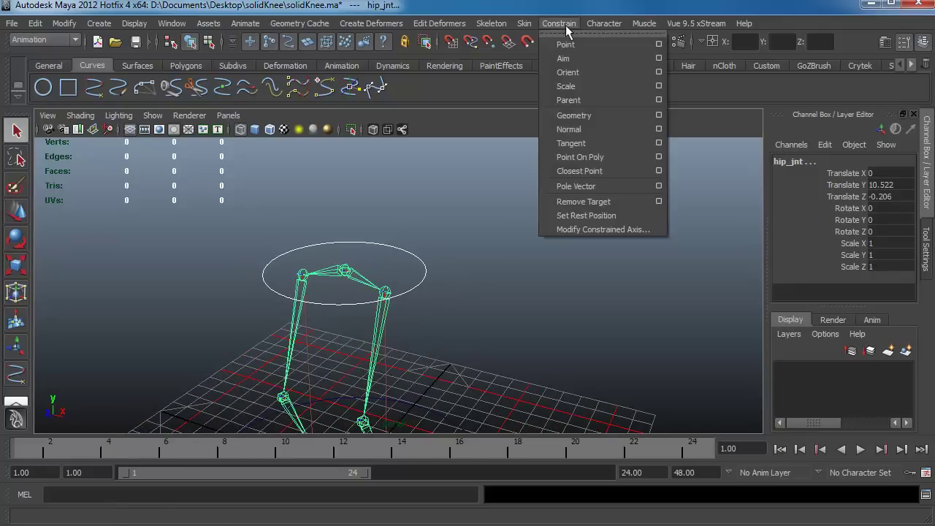
pyautogui.click(627, 74)
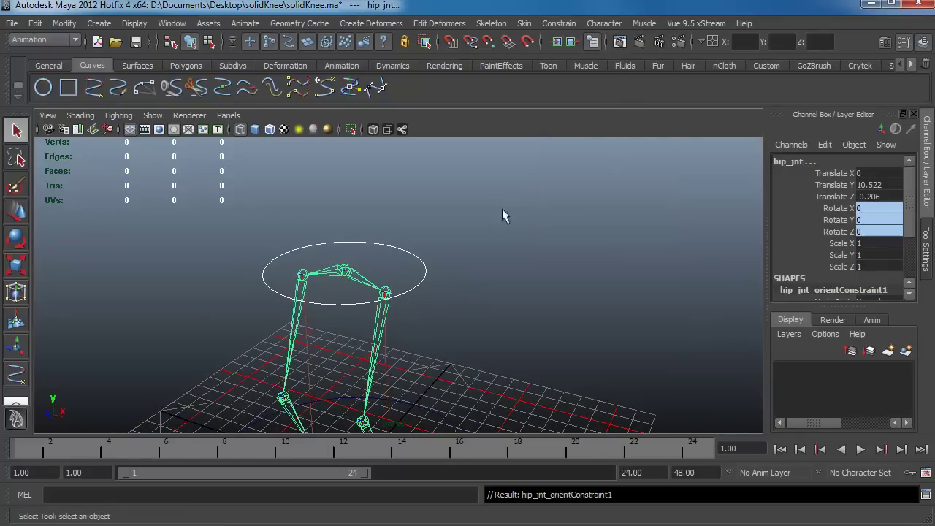
# Step: Turn off Discrete rotate for the Rotate tool and test-rotate hip_con to check that hip_jnt follows
pyautogui.click(426, 246)
pyautogui.click(367, 280)
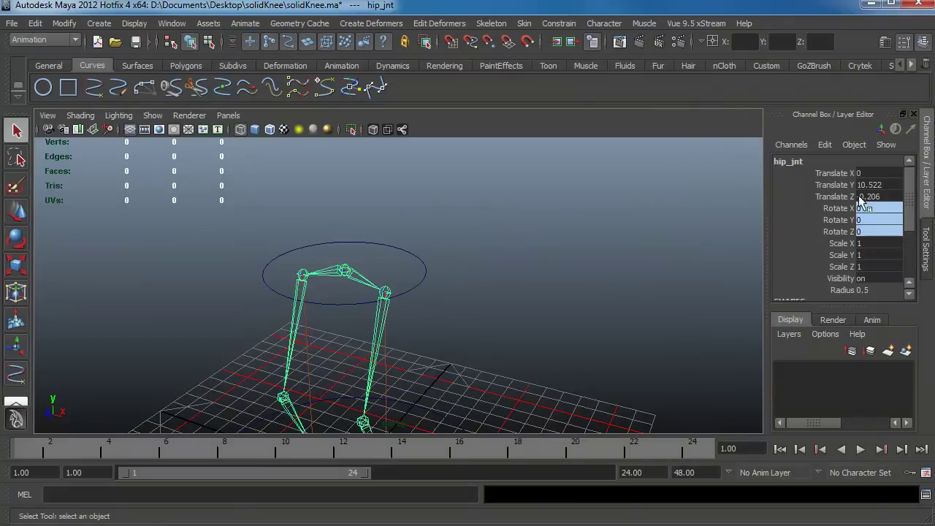
pyautogui.click(426, 269)
pyautogui.press('e')
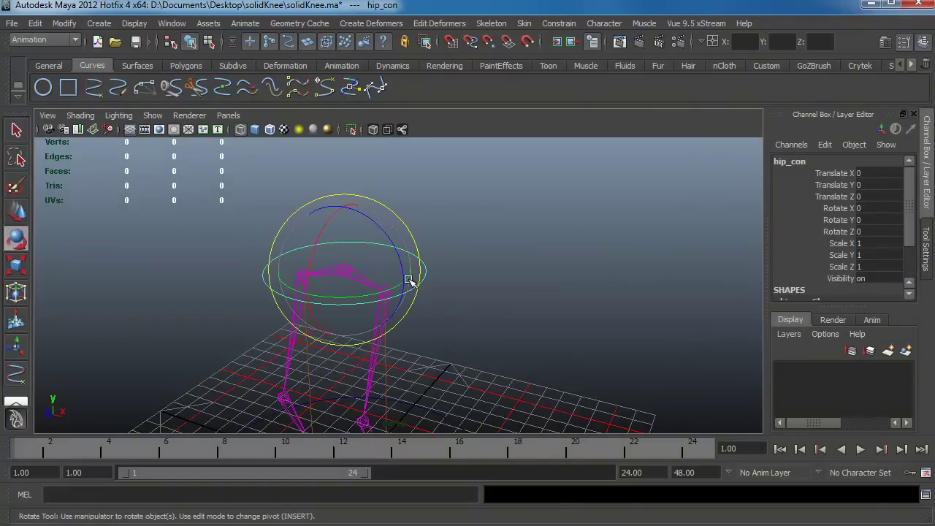
pyautogui.doubleClick(17, 239)
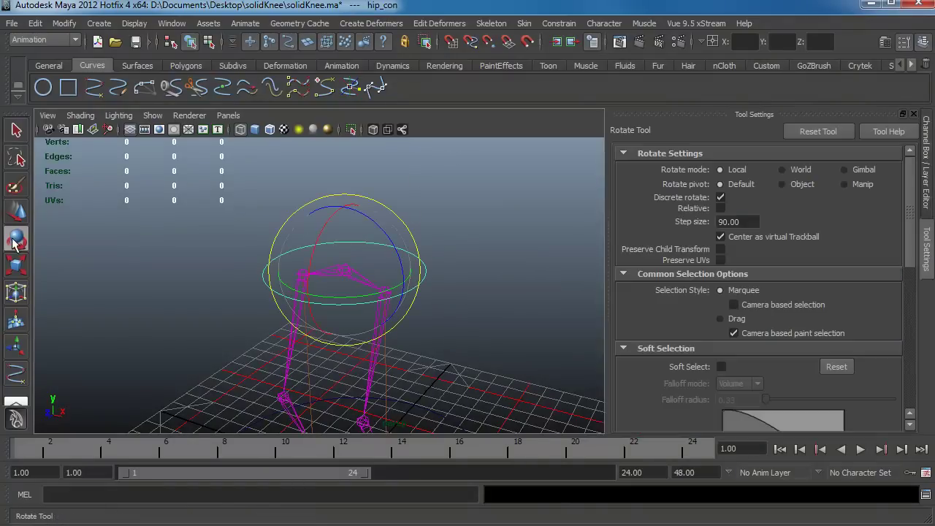
pyautogui.click(721, 197)
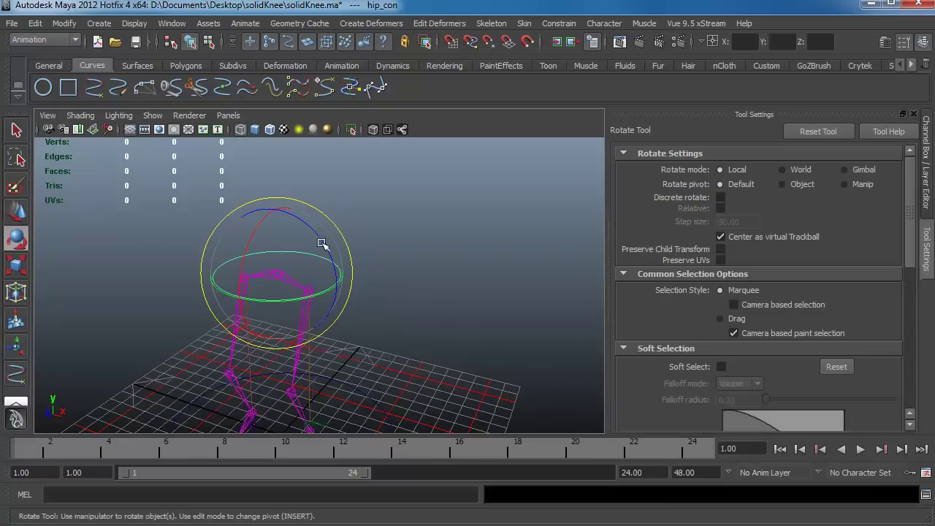
pyautogui.moveTo(322, 243); pyautogui.dragTo(274, 249)
pyautogui.keyDown('alt'); pyautogui.moveTo(387, 275); pyautogui.dragTo(377, 282); pyautogui.keyUp('alt')
pyautogui.click(419, 258)
# Step: Place a single joint just above hip_jnt in the side view with the Joint tool
pyautogui.keyDown('alt'); pyautogui.moveTo(419, 257); pyautogui.dragTo(397, 168); pyautogui.keyUp('alt')
pyautogui.press('space')
pyautogui.click(353, 68)
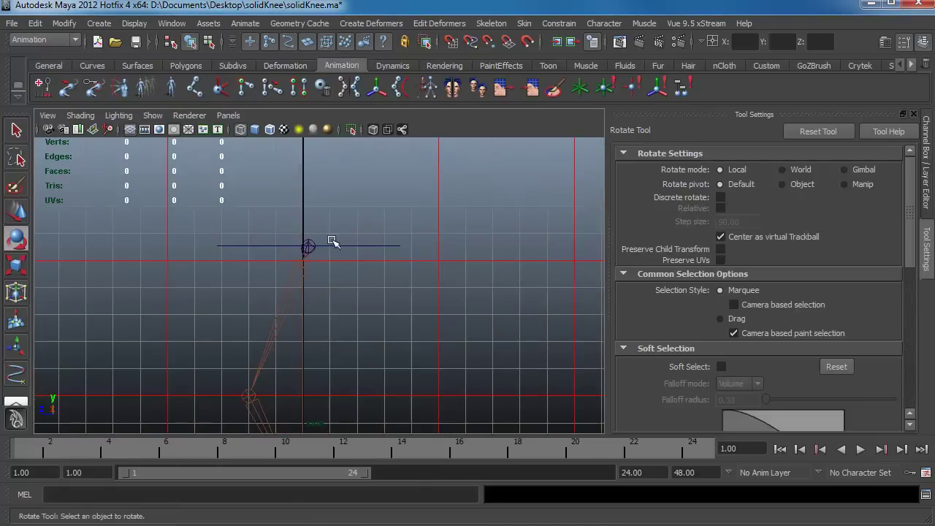
pyautogui.click(195, 87)
pyautogui.click(316, 229)
# Step: Rename the new joint above the hip as root_jnt and leave the Joint tool
pyautogui.hotkey('ctrl', 'a')
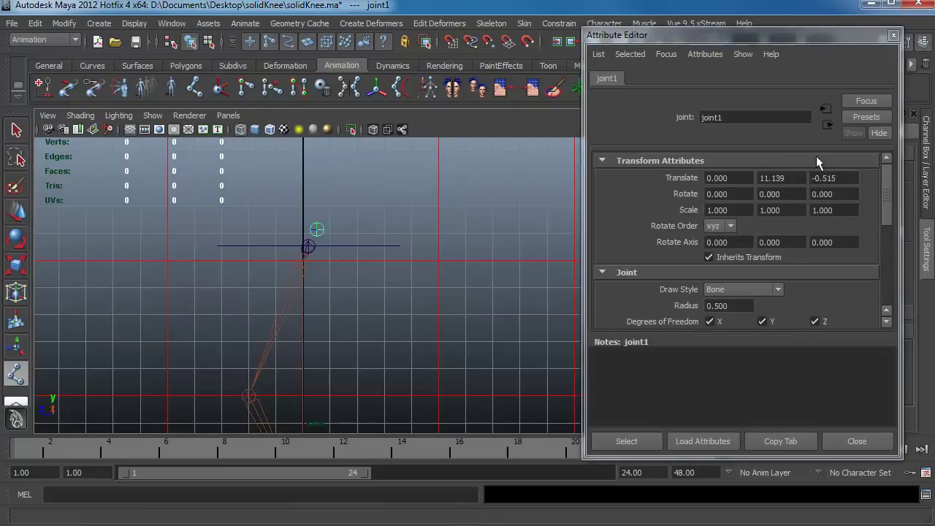
pyautogui.doubleClick(747, 118)
pyautogui.write('root')
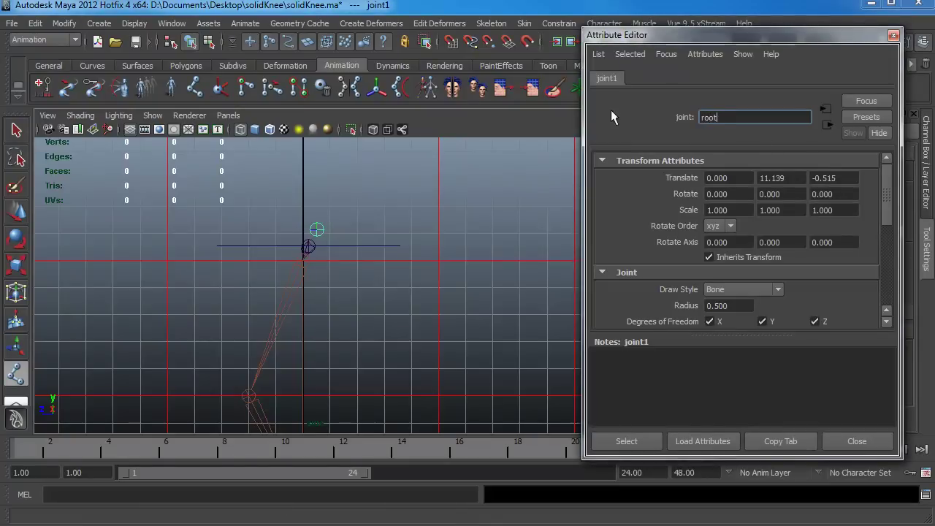
pyautogui.write('_jnt')
pyautogui.press('Return')
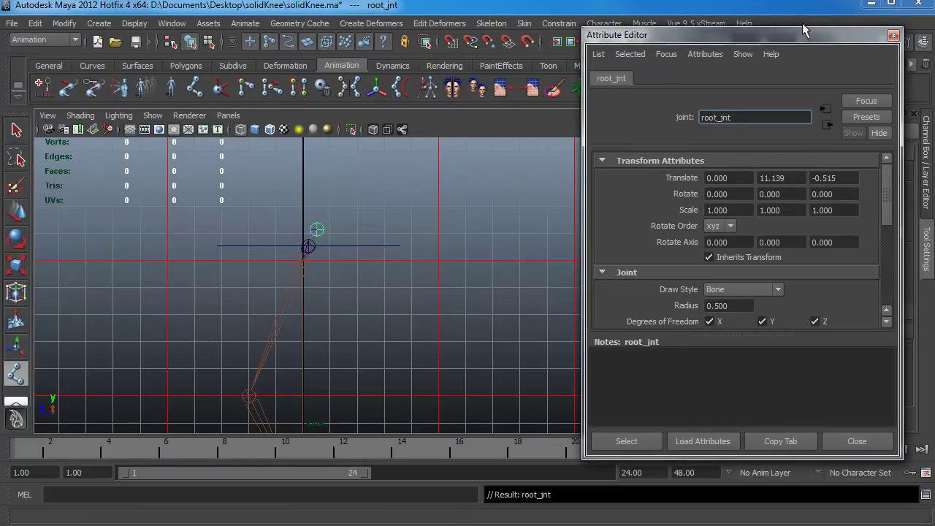
pyautogui.click(893, 35)
pyautogui.click(501, 254)
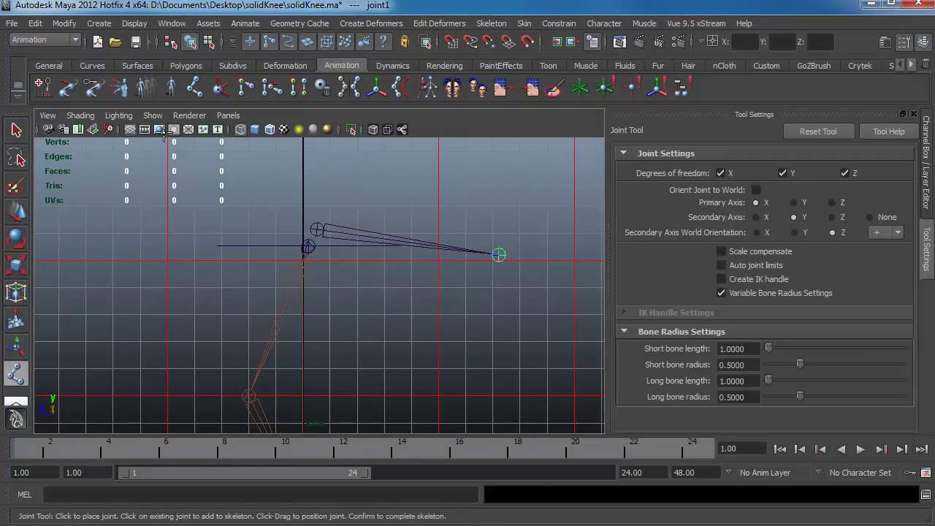
pyautogui.click(16, 130)
# Step: Parent hip_jnt under root_jnt in the perspective view
pyautogui.press('space')
pyautogui.moveTo(432, 219); pyautogui.dragTo(407, 268)
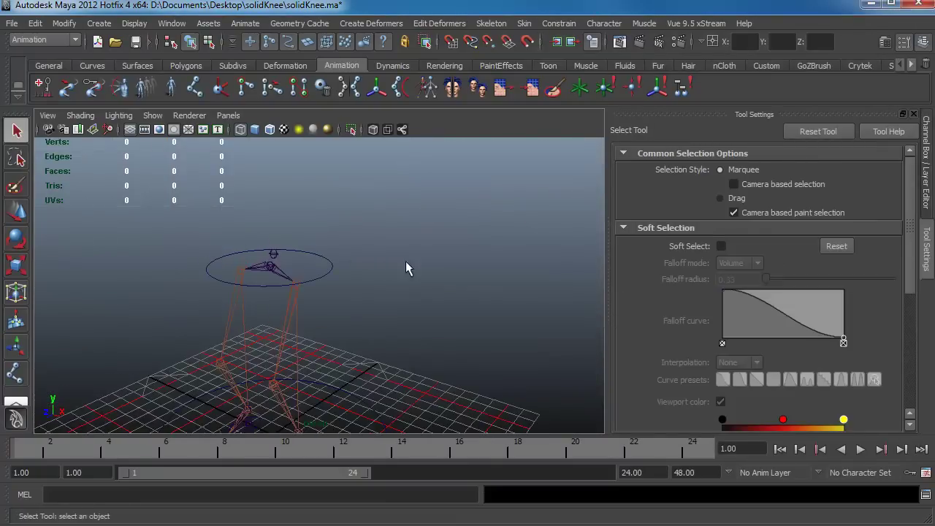
pyautogui.click(268, 276)
pyautogui.keyDown('alt'); pyautogui.moveTo(268, 276); pyautogui.dragTo(352, 330, button='right'); pyautogui.keyUp('alt')
pyautogui.click(342, 295)
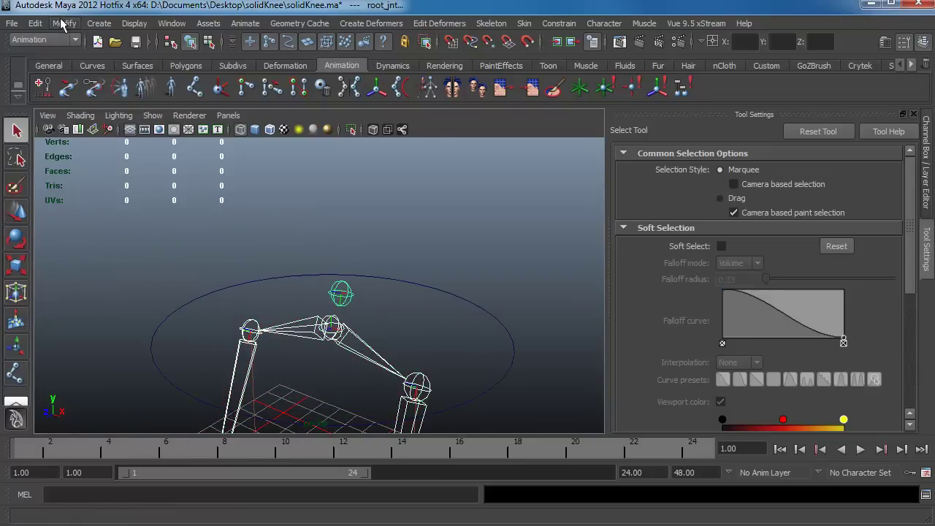
pyautogui.click(36, 24)
pyautogui.click(80, 432)
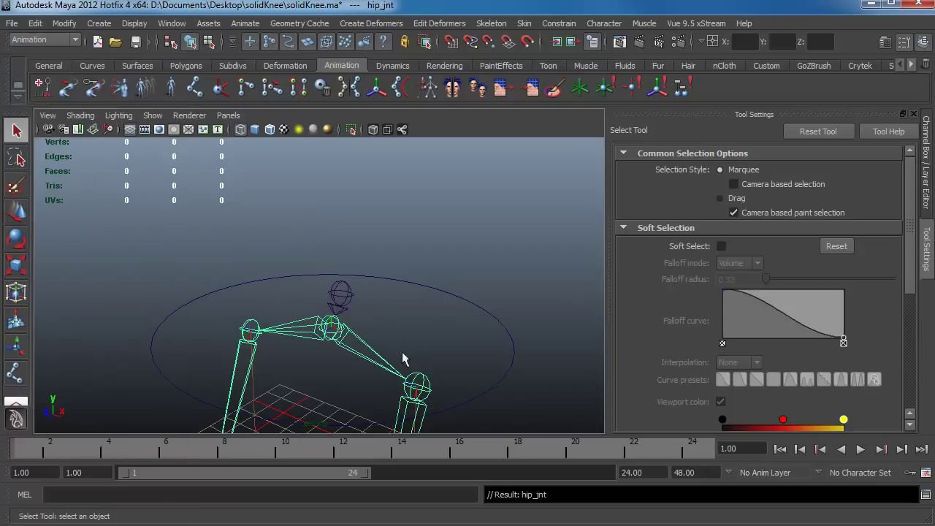
# Step: Try moving root_jnt vertically to test that the hip and leg joints follow it
pyautogui.click(344, 296)
pyautogui.press('w')
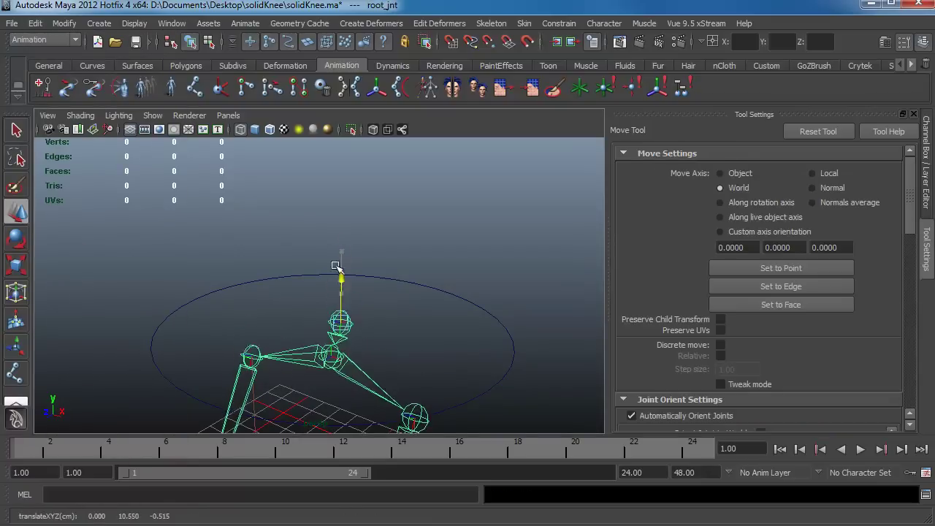
pyautogui.click(424, 317)
pyautogui.keyDown('alt'); pyautogui.moveTo(424, 317); pyautogui.dragTo(350, 298); pyautogui.keyUp('alt')
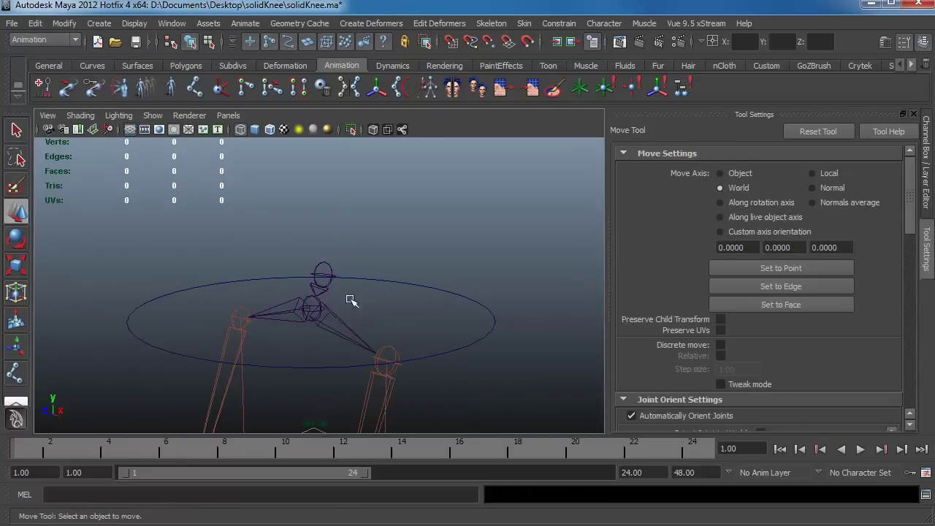
# Step: Create a NURBS circle and snap it onto root_jnt above the hip
pyautogui.click(92, 65)
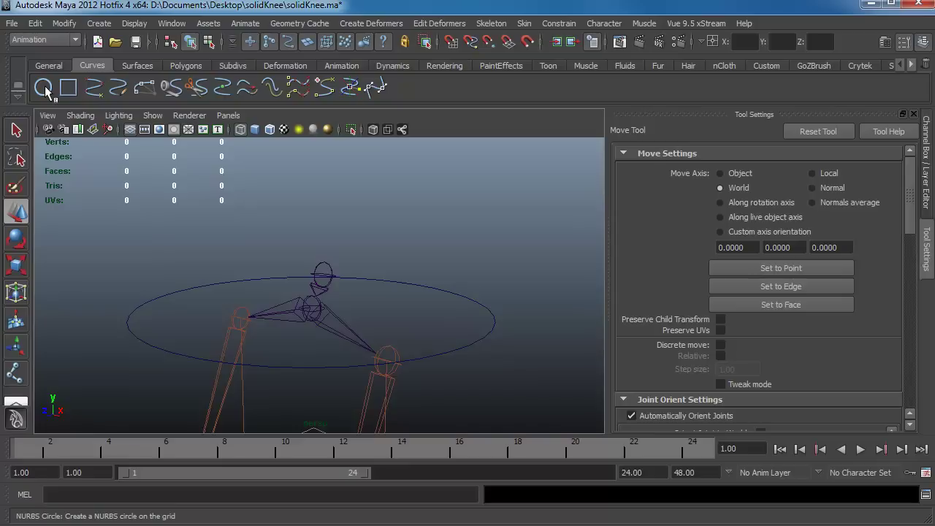
pyautogui.click(45, 88)
pyautogui.keyDown('alt'); pyautogui.moveTo(317, 334); pyautogui.dragTo(381, 372); pyautogui.keyUp('alt')
pyautogui.press('v')
pyautogui.moveTo(322, 381); pyautogui.dragTo(370, 242)
# Step: Scale the new circle to roughly the width of the hip_con circle and freeze its transformations
pyautogui.press('r')
pyautogui.click(64, 23)
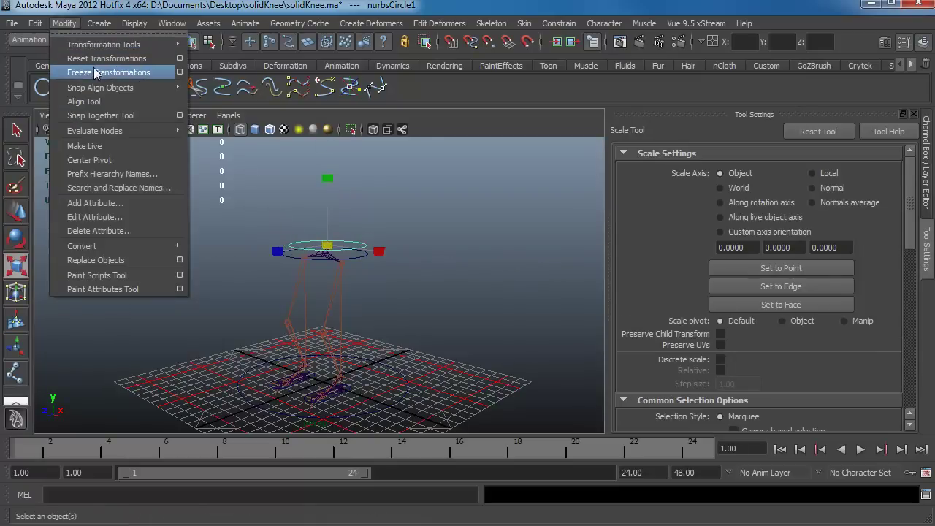
pyautogui.click(92, 71)
# Step: Rename the new circle around the root joint as root_con
pyautogui.keyDown('alt'); pyautogui.moveTo(306, 296); pyautogui.dragTo(526, 359, button='right'); pyautogui.keyUp('alt')
pyautogui.hotkey('ctrl', 'a')
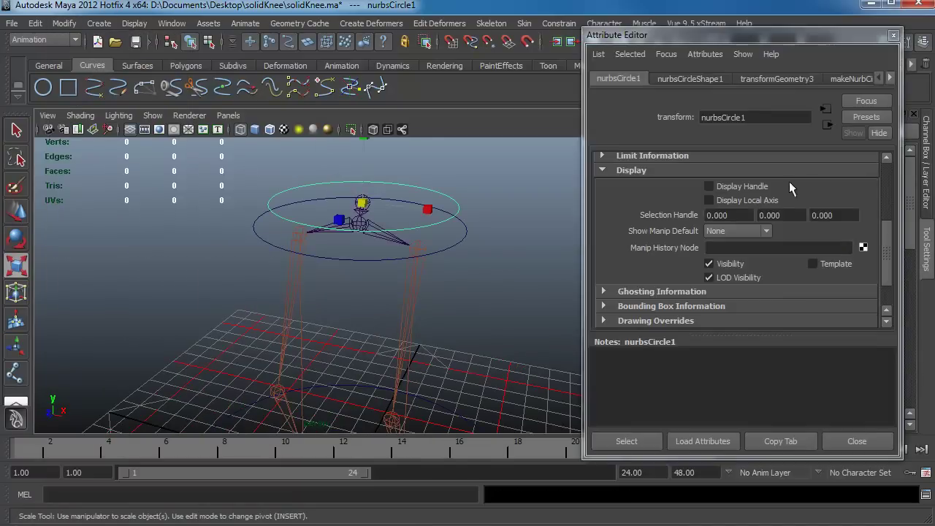
pyautogui.doubleClick(749, 118)
pyautogui.write('ro')
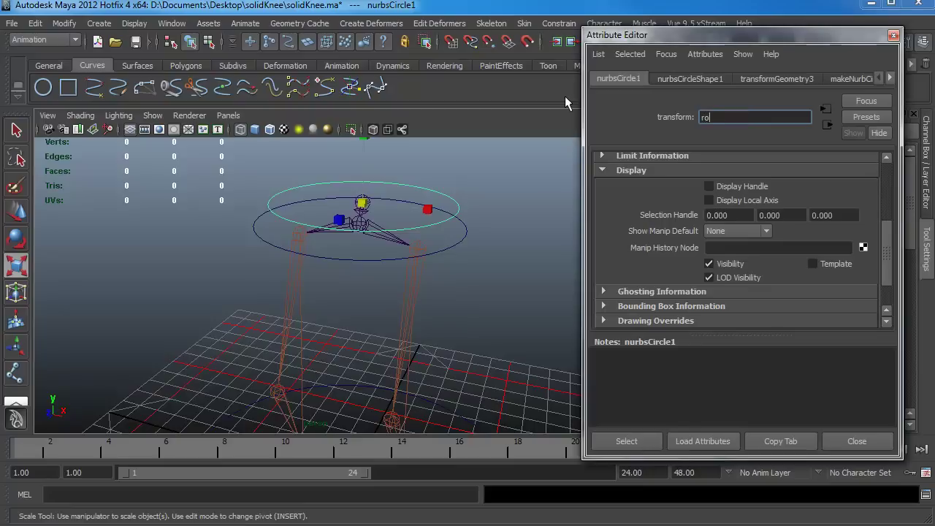
pyautogui.write('ot_con')
pyautogui.press('Return')
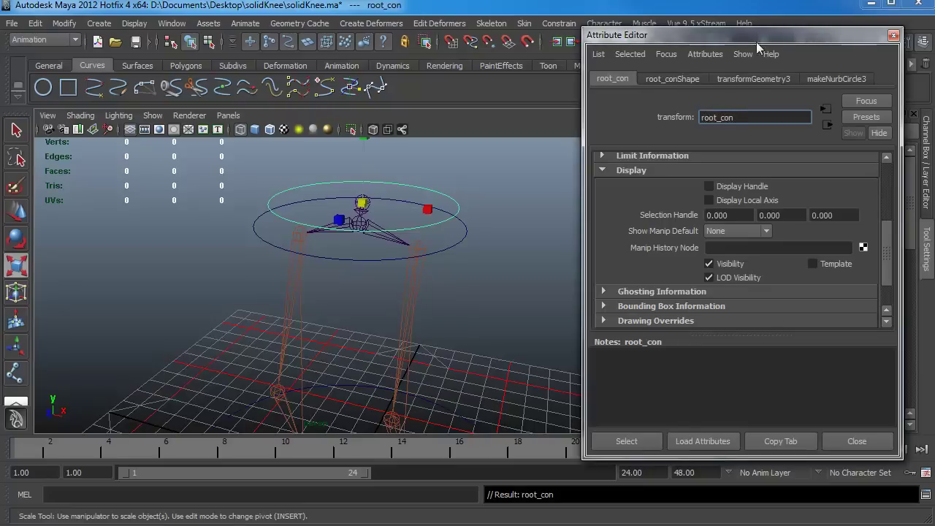
# Step: Parent root_jnt under the root_con circle
pyautogui.click(481, 203)
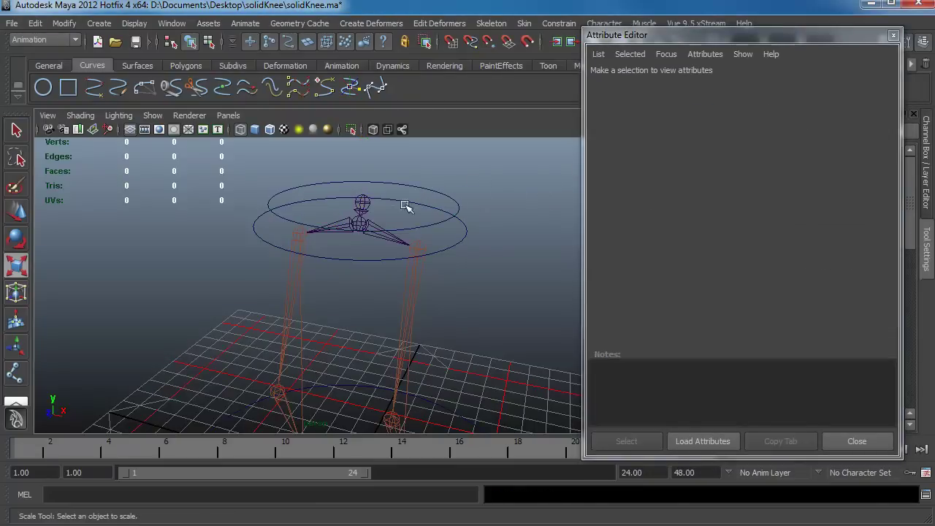
pyautogui.click(365, 204)
pyautogui.keyDown('alt'); pyautogui.moveTo(364, 205); pyautogui.dragTo(351, 228); pyautogui.keyUp('alt')
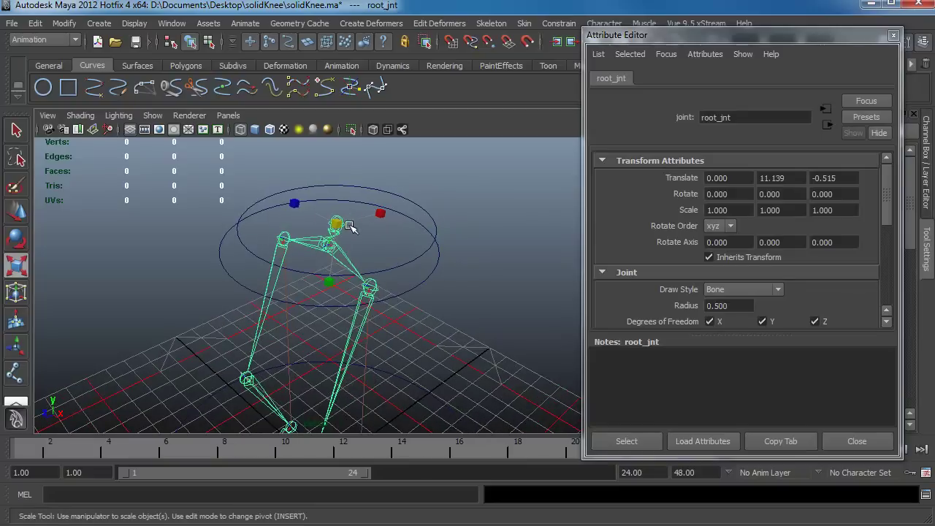
pyautogui.click(371, 196)
pyautogui.click(44, 22)
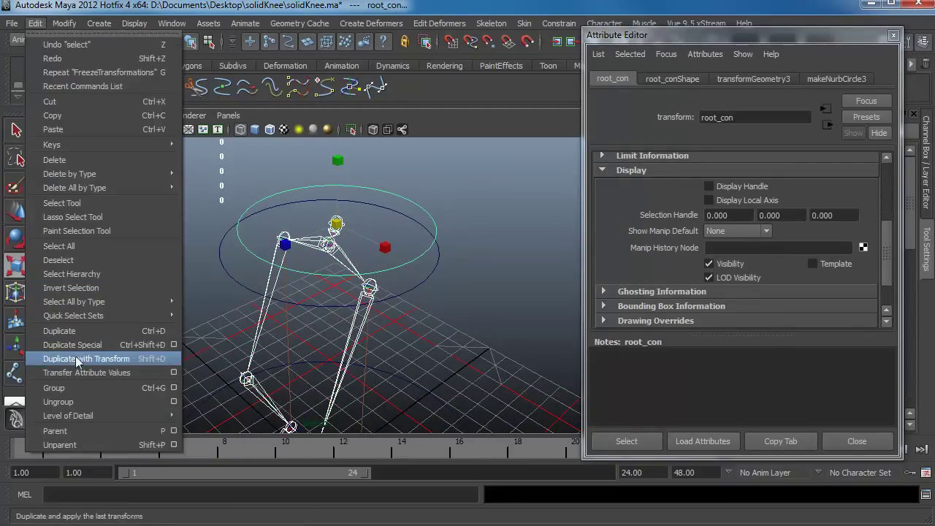
pyautogui.click(68, 430)
# Step: Parent the hip_con circle under root_con
pyautogui.click(436, 264)
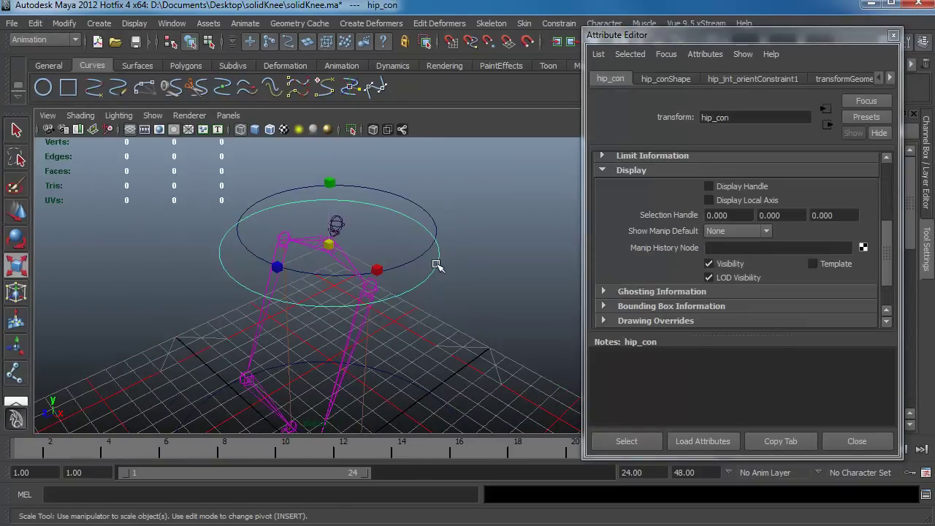
pyautogui.keyDown('shift'); pyautogui.click(435, 223); pyautogui.keyUp('shift')
pyautogui.click(64, 23)
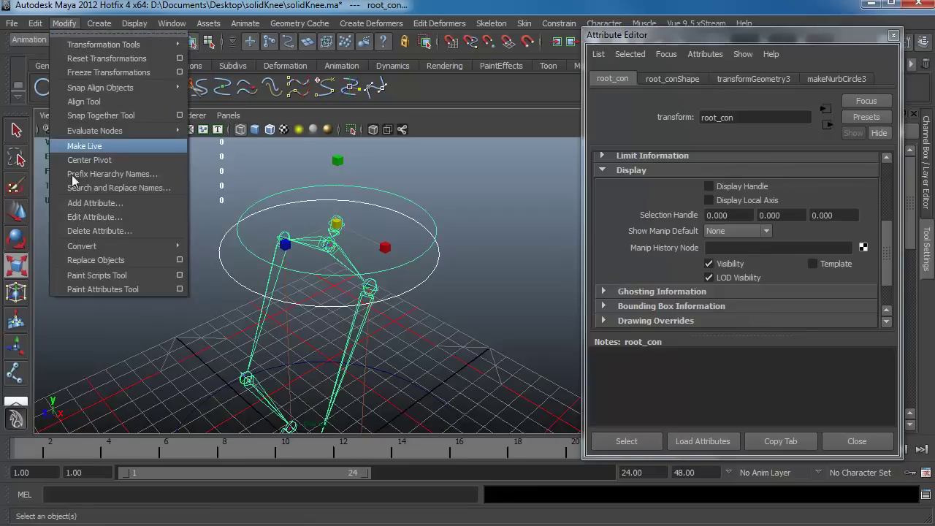
pyautogui.moveTo(35, 23)
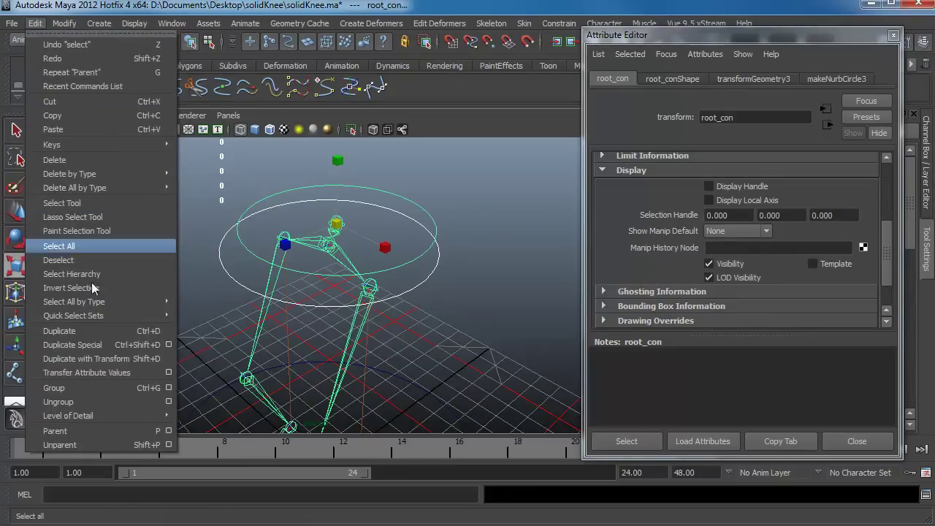
pyautogui.click(90, 428)
# Step: Try moving root_con vertically to test that the joints and hip_con follow, and undo the move
pyautogui.click(366, 190)
pyautogui.press('w')
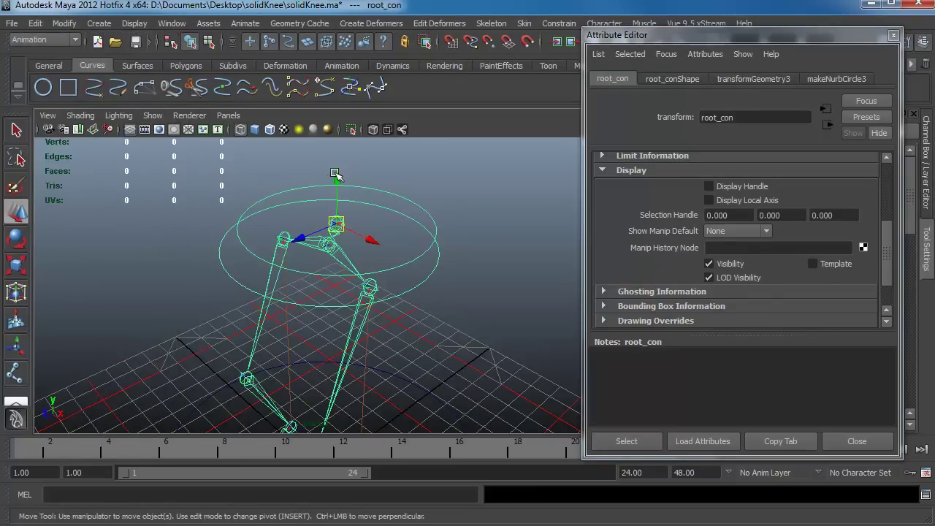
pyautogui.moveTo(333, 174); pyautogui.dragTo(330, 147)
pyautogui.hotkey('ctrl', 'z')
pyautogui.hotkey('ctrl', 'z')
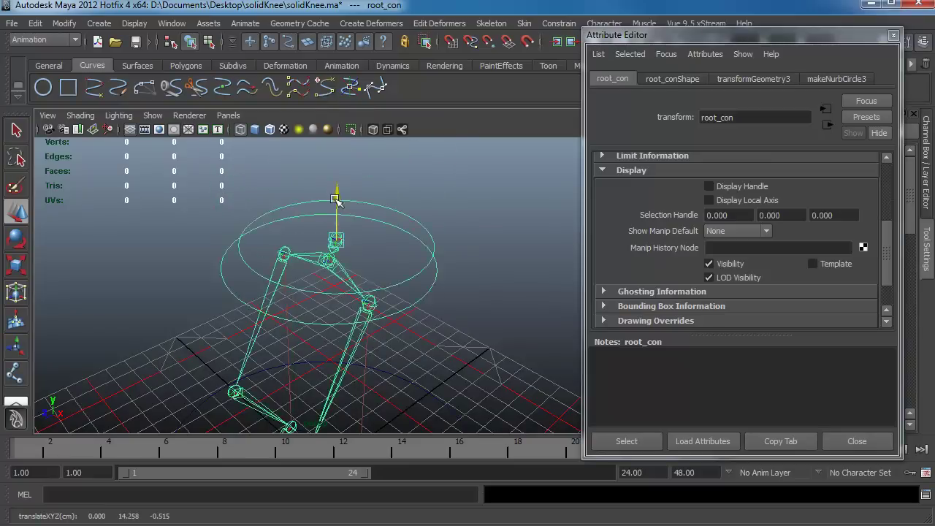
# Step: Try rotating hip_con to test its control over the hip joint, and undo the rotation
pyautogui.click(329, 240)
pyautogui.press('e')
pyautogui.moveTo(329, 240); pyautogui.dragTo(331, 221)
pyautogui.hotkey('ctrl', 'z')
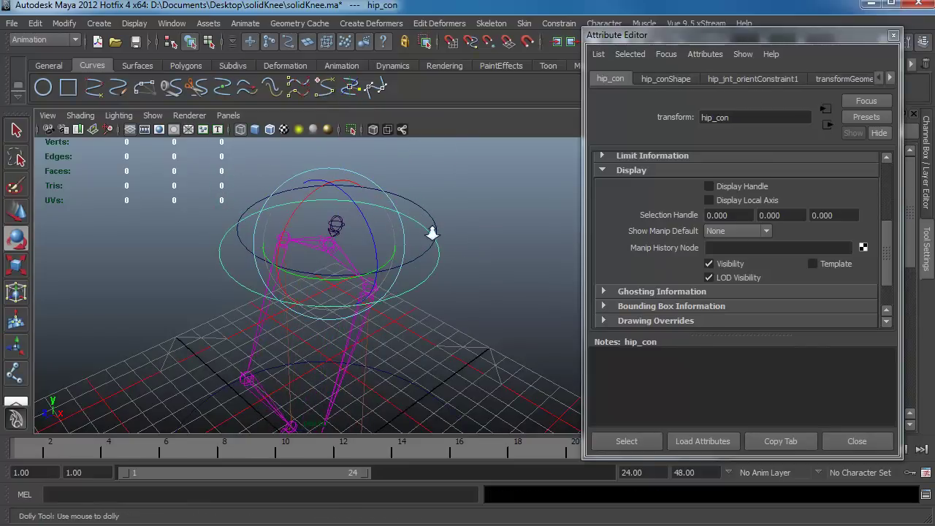
# Step: Parent root_con under the large world_con control on the ground and close the Attribute Editor
pyautogui.keyDown('alt'); pyautogui.moveTo(435, 231); pyautogui.dragTo(424, 213); pyautogui.keyUp('alt')
pyautogui.click(423, 213)
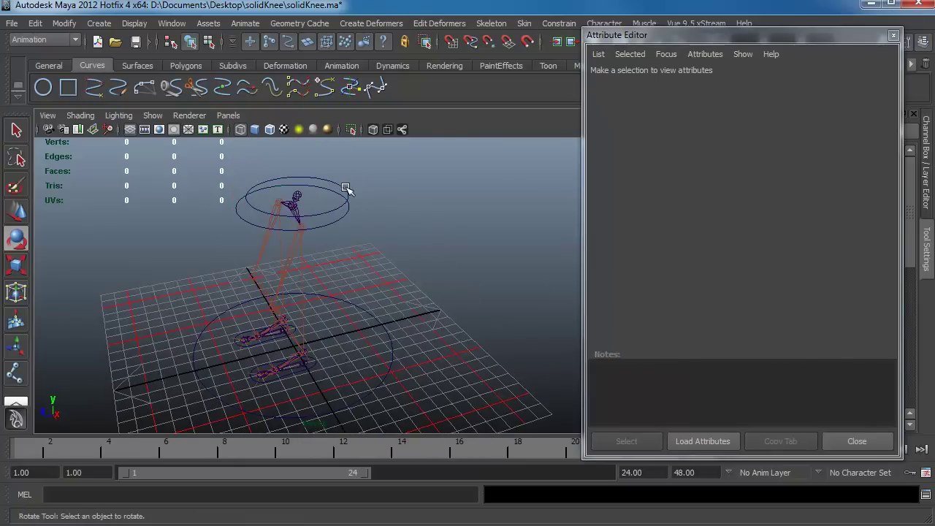
pyautogui.click(305, 169)
pyautogui.click(386, 324)
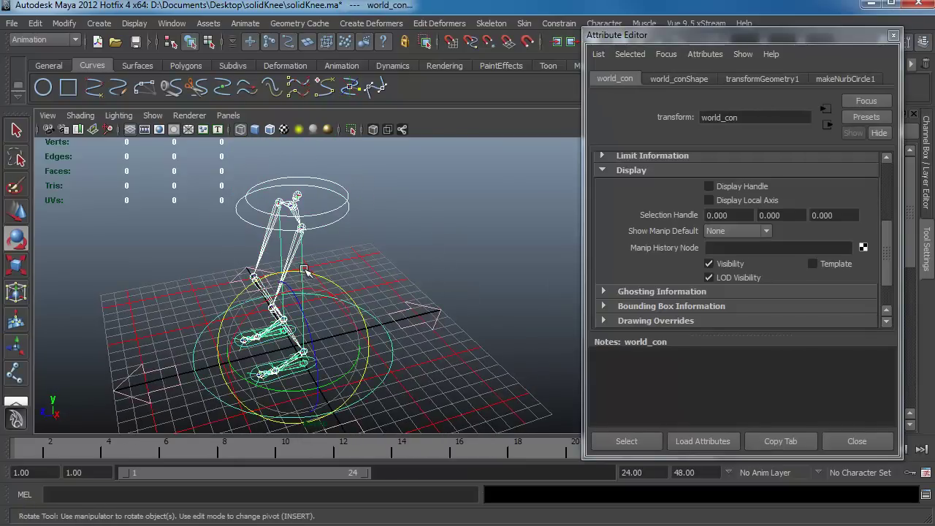
pyautogui.click(35, 23)
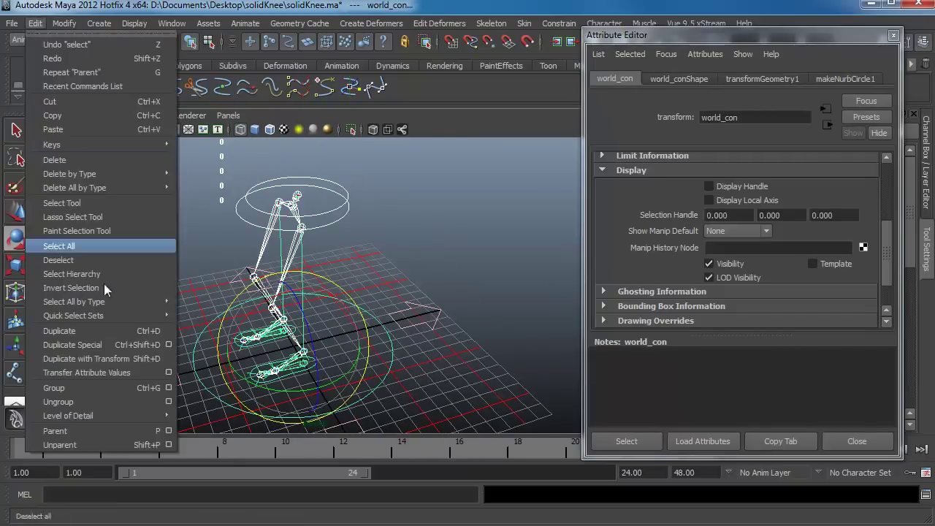
pyautogui.click(67, 434)
pyautogui.click(893, 35)
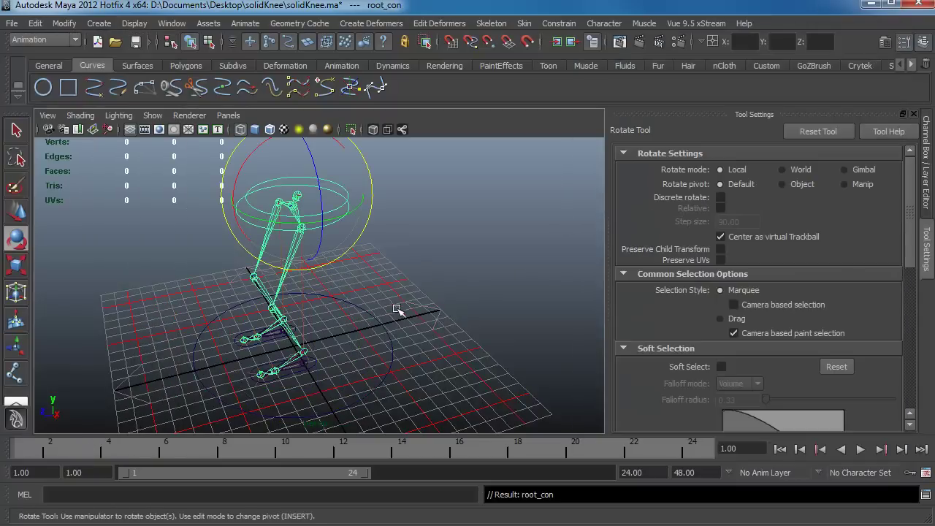
# Step: Try moving world_con across the grid to test that the whole leg rig follows
pyautogui.click(379, 322)
pyautogui.keyDown('alt'); pyautogui.moveTo(438, 319); pyautogui.dragTo(368, 268, button='right'); pyautogui.keyUp('alt')
pyautogui.keyDown('alt'); pyautogui.moveTo(368, 268); pyautogui.dragTo(365, 266); pyautogui.keyUp('alt')
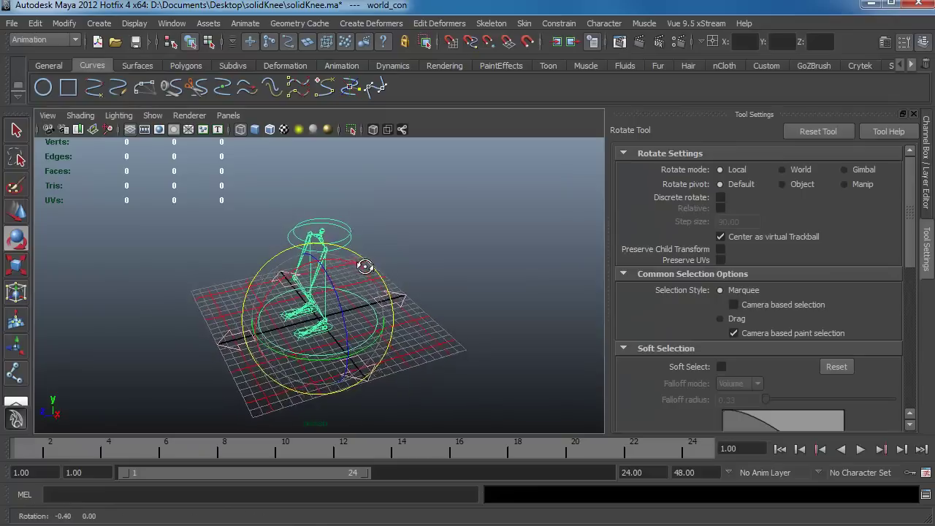
pyautogui.press('w')
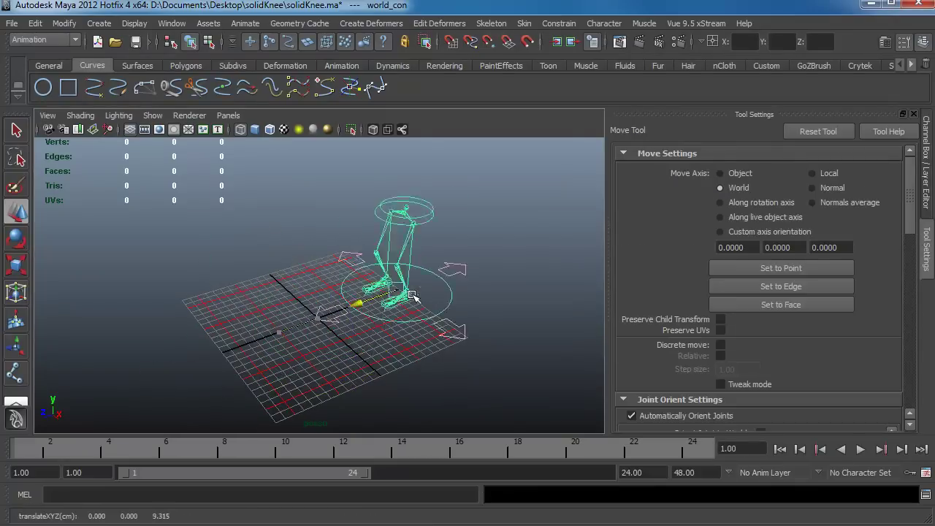
pyautogui.moveTo(360, 299); pyautogui.dragTo(376, 312)
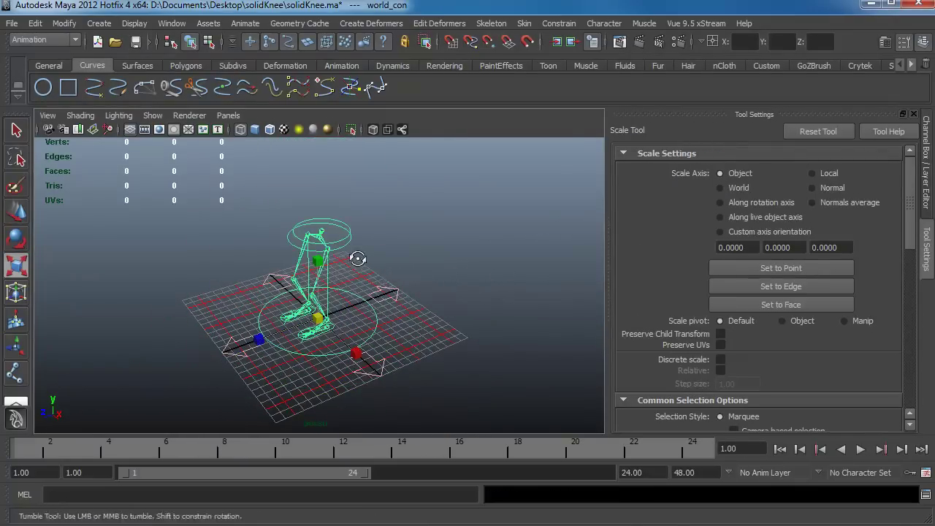
# Step: Select hip_con for rotation and inspect its attributes in the Attribute Editor
pyautogui.keyDown('alt'); pyautogui.moveTo(358, 258); pyautogui.dragTo(475, 288); pyautogui.keyUp('alt')
pyautogui.click(319, 229)
pyautogui.press('e')
pyautogui.hotkey('ctrl', 'a')
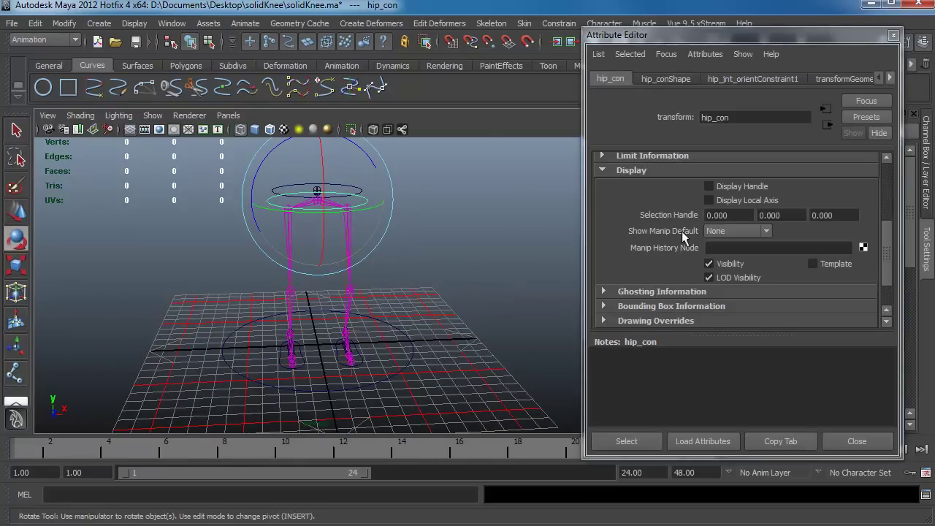
pyautogui.click(893, 36)
# Step: Examine the rig's node hierarchy under world_con in the Hypergraph Hierarchy window, and close it
pyautogui.click(172, 23)
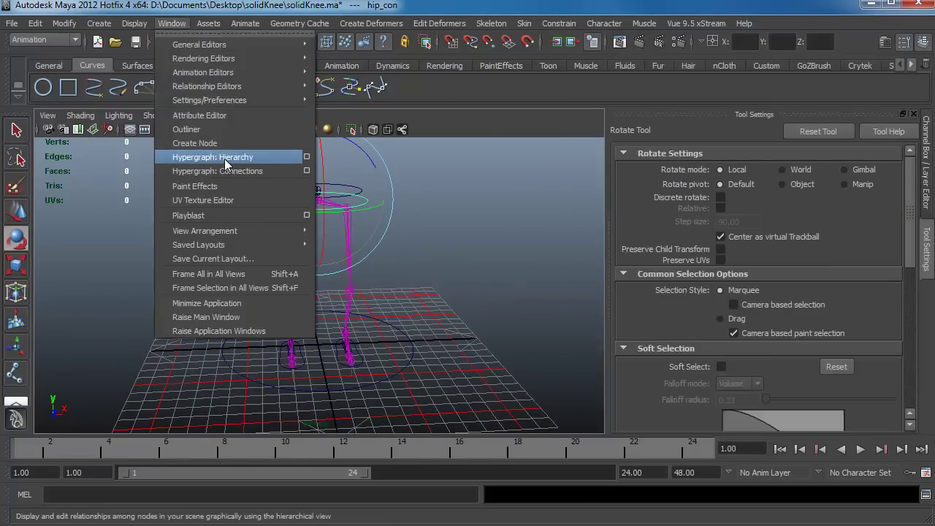
pyautogui.click(224, 159)
pyautogui.moveTo(461, 374); pyautogui.dragTo(650, 99)
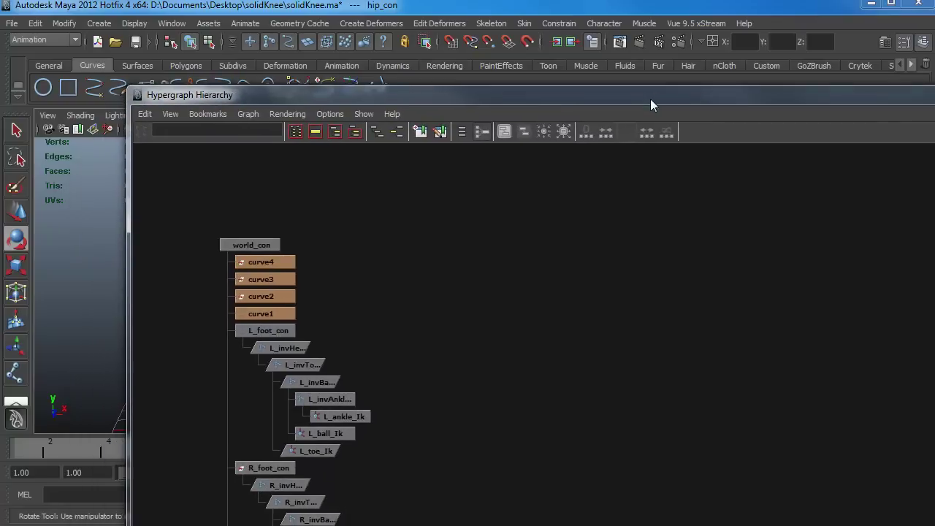
pyautogui.press('f')
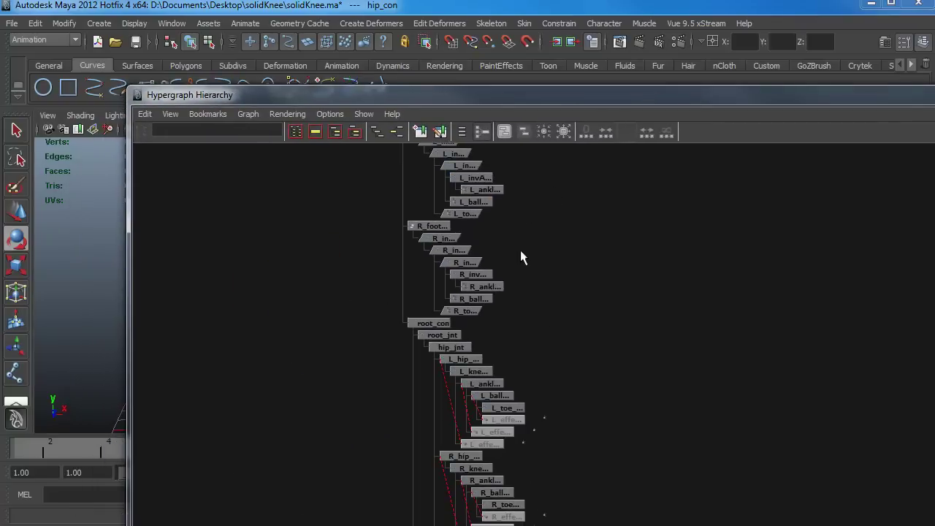
pyautogui.scroll(5, 524, 385)
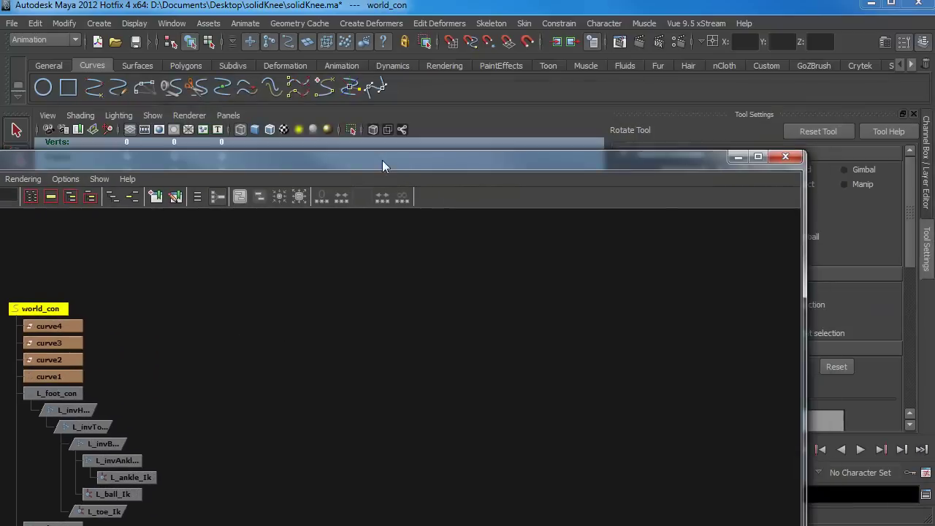
pyautogui.click(786, 160)
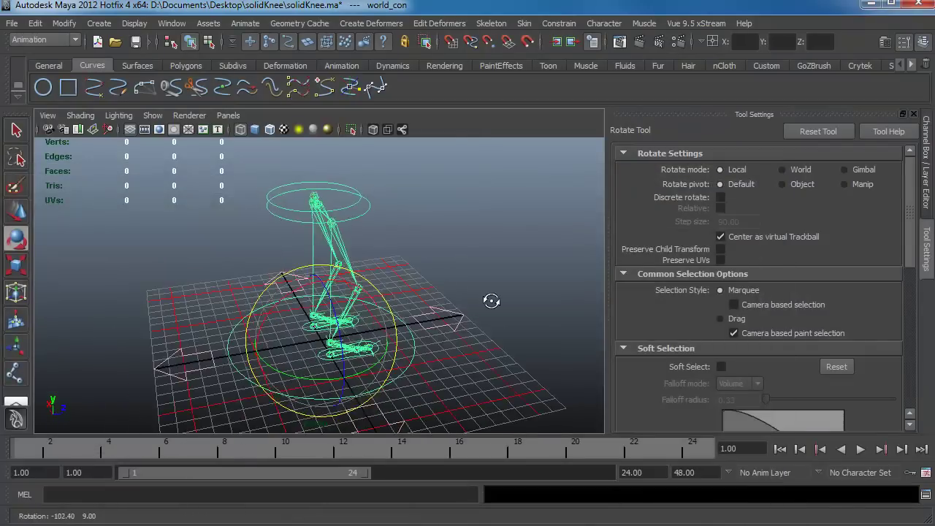